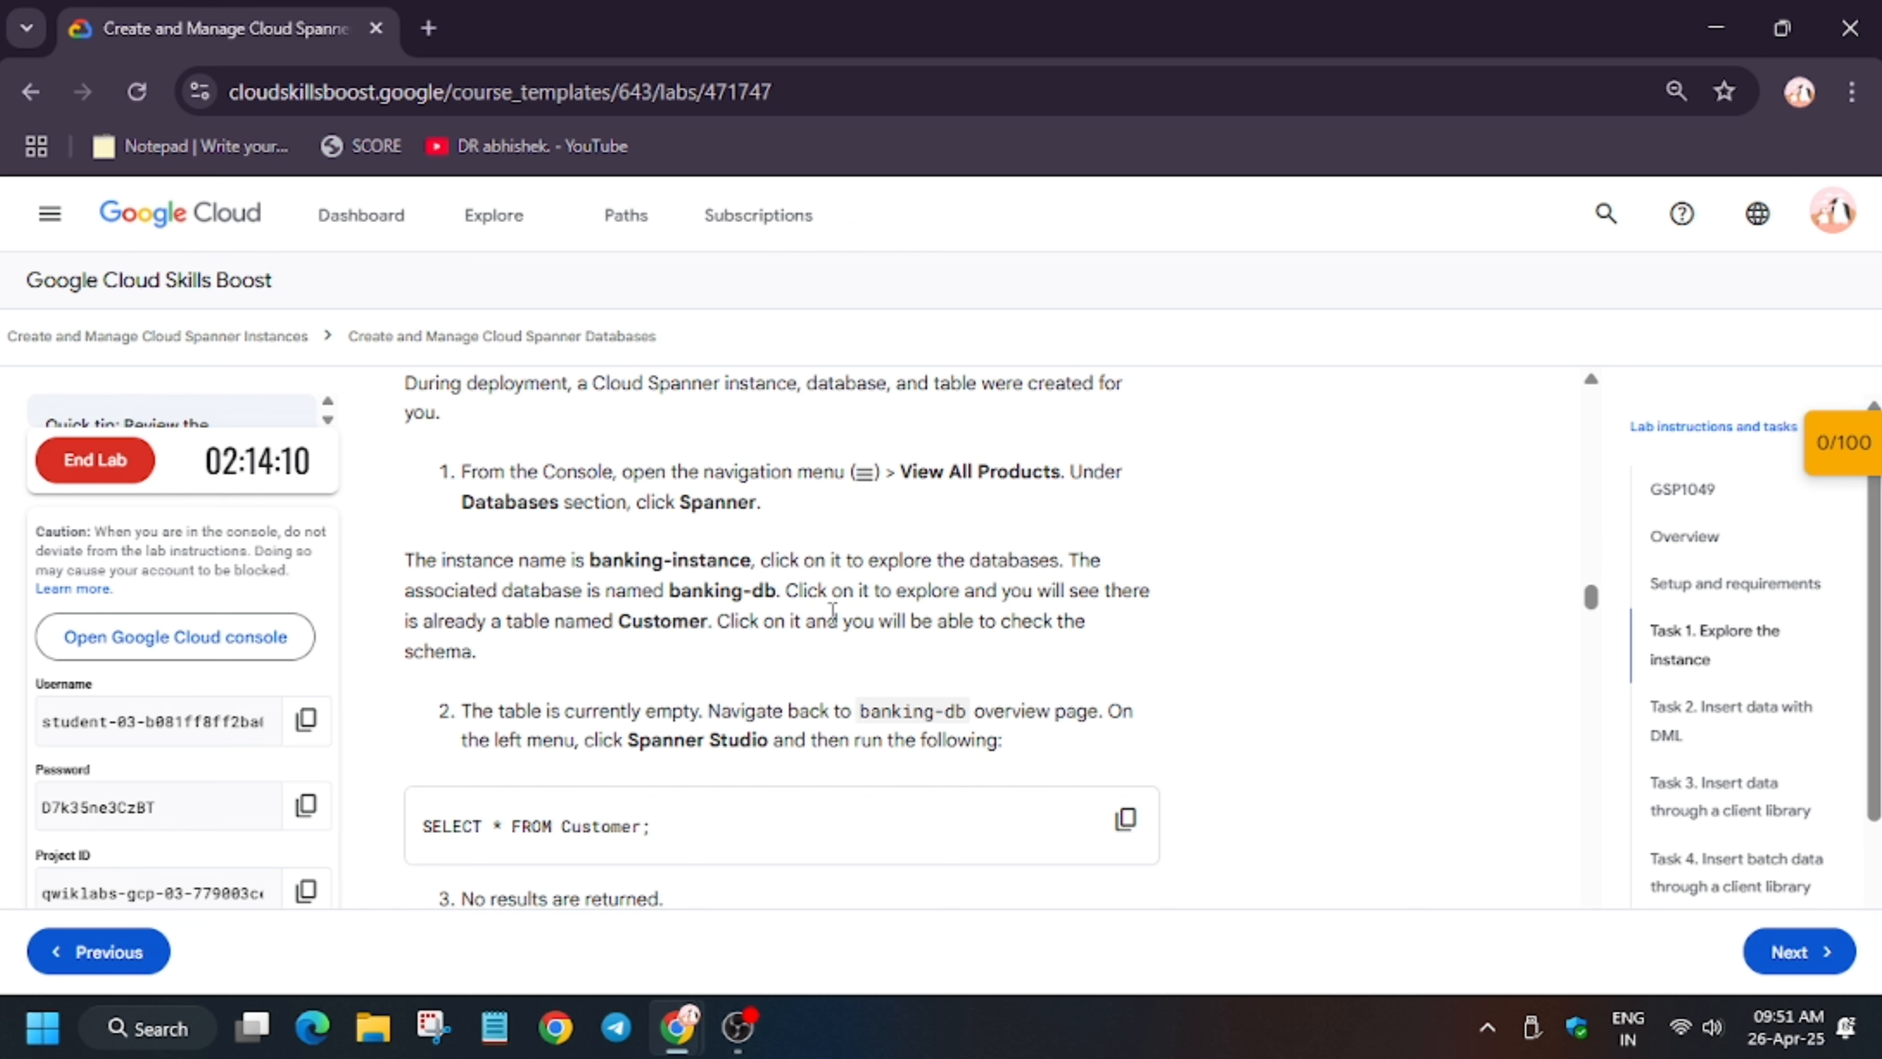
Switch to the Google Cloud console, close the navigation menu and start the Cloud Shell session
scroll(832, 610, "down", 8)
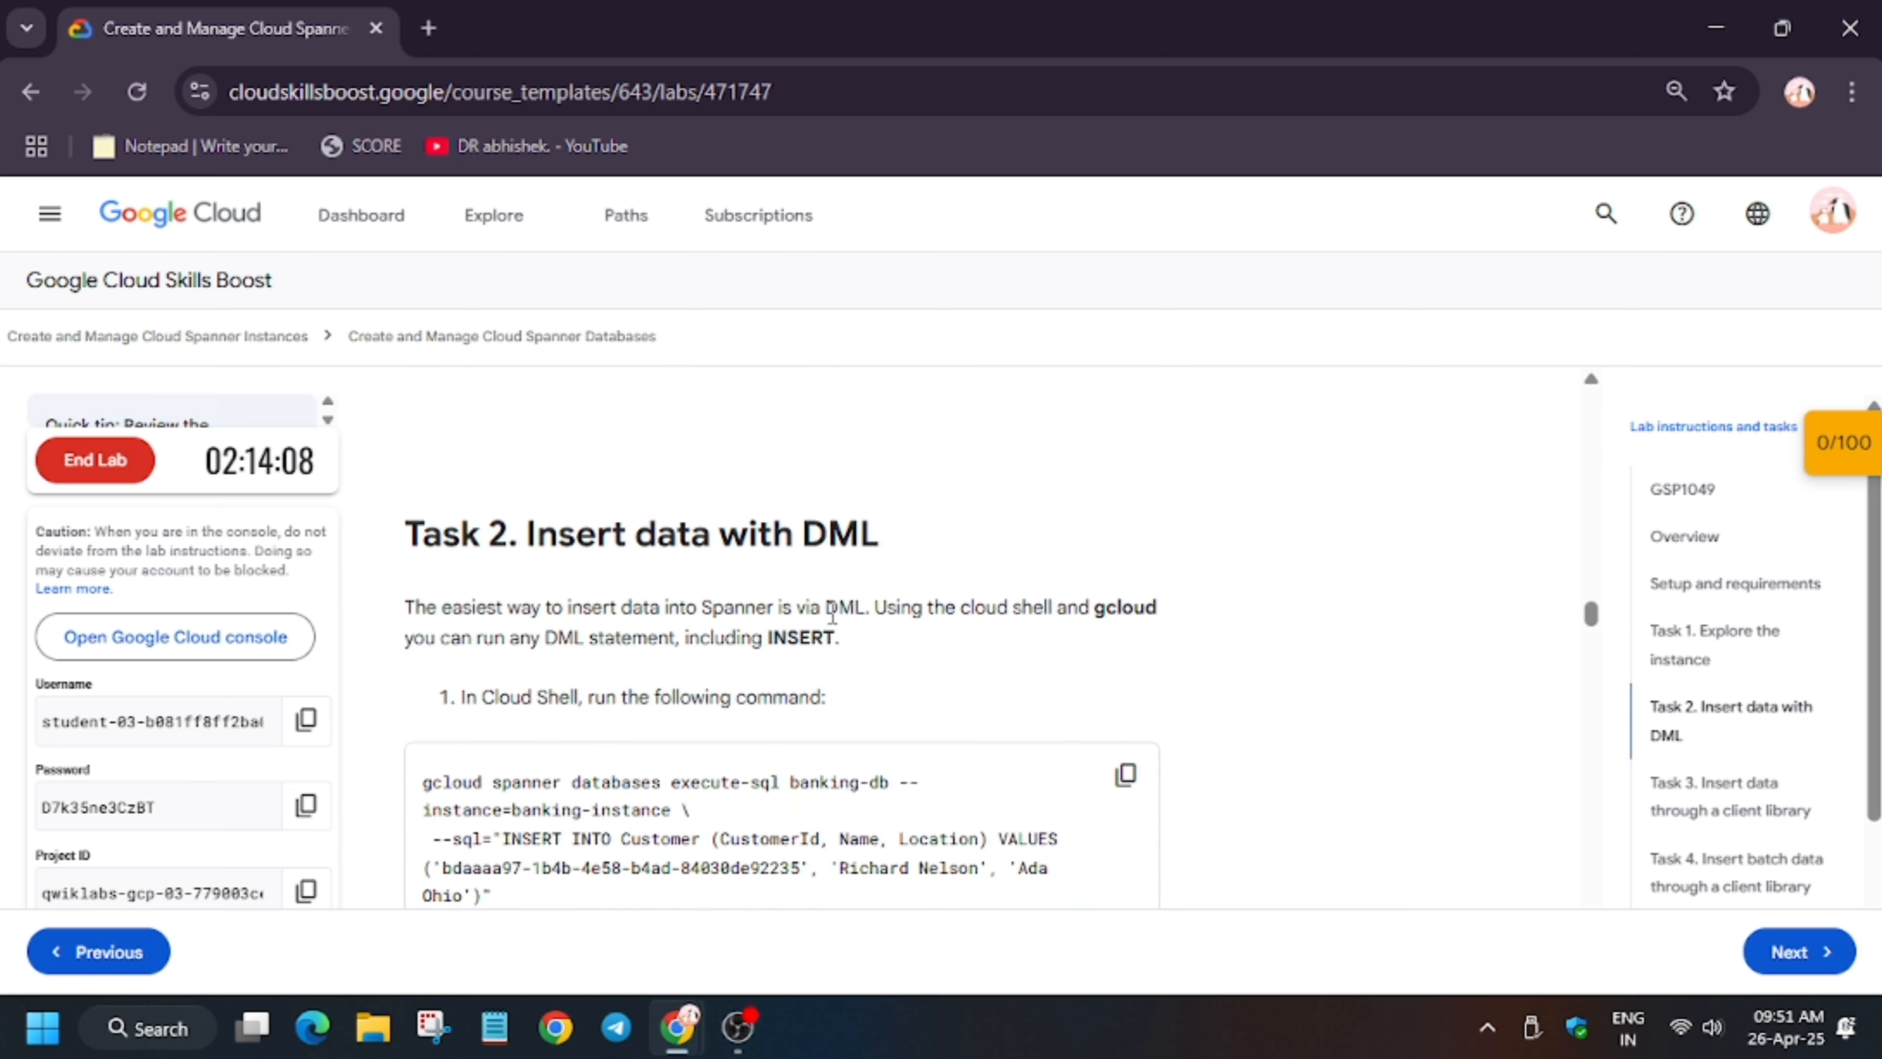
scroll(832, 610, "up", 2)
scroll(833, 609, "down", 1)
key("alt+Tab")
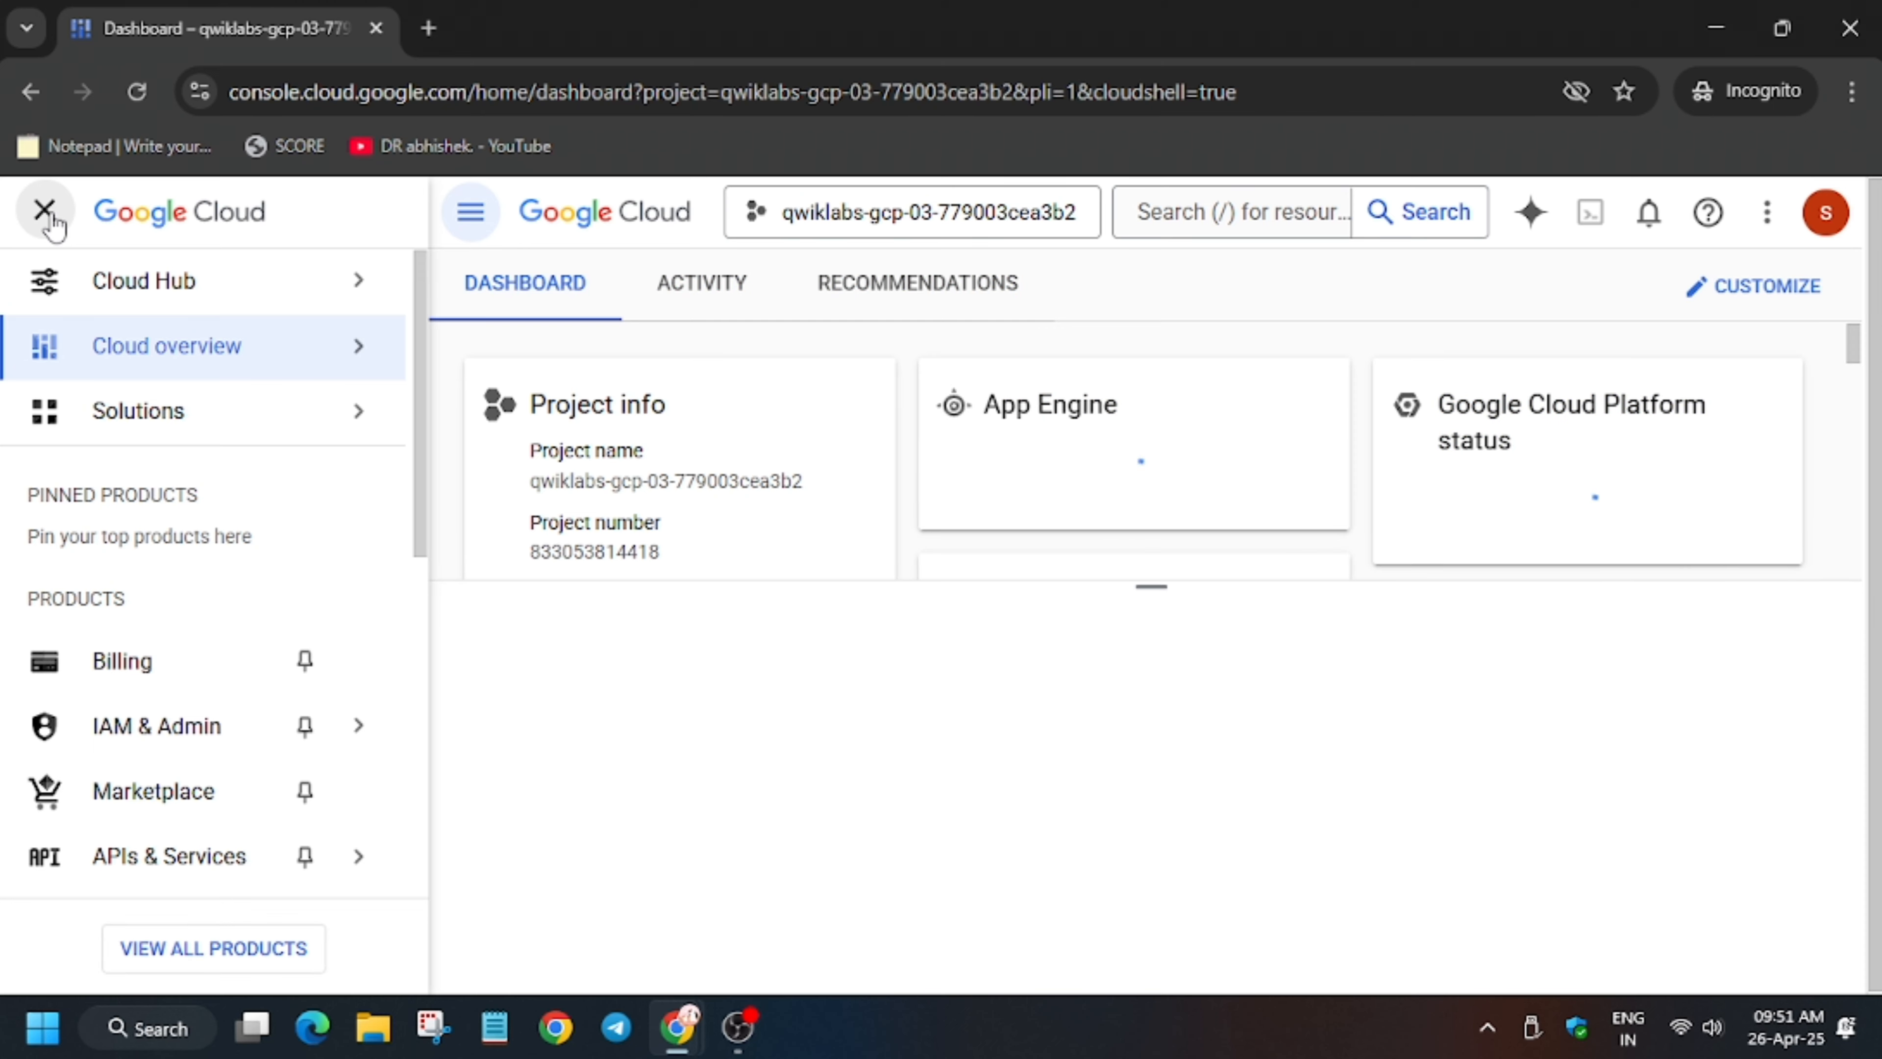
left_click(48, 214)
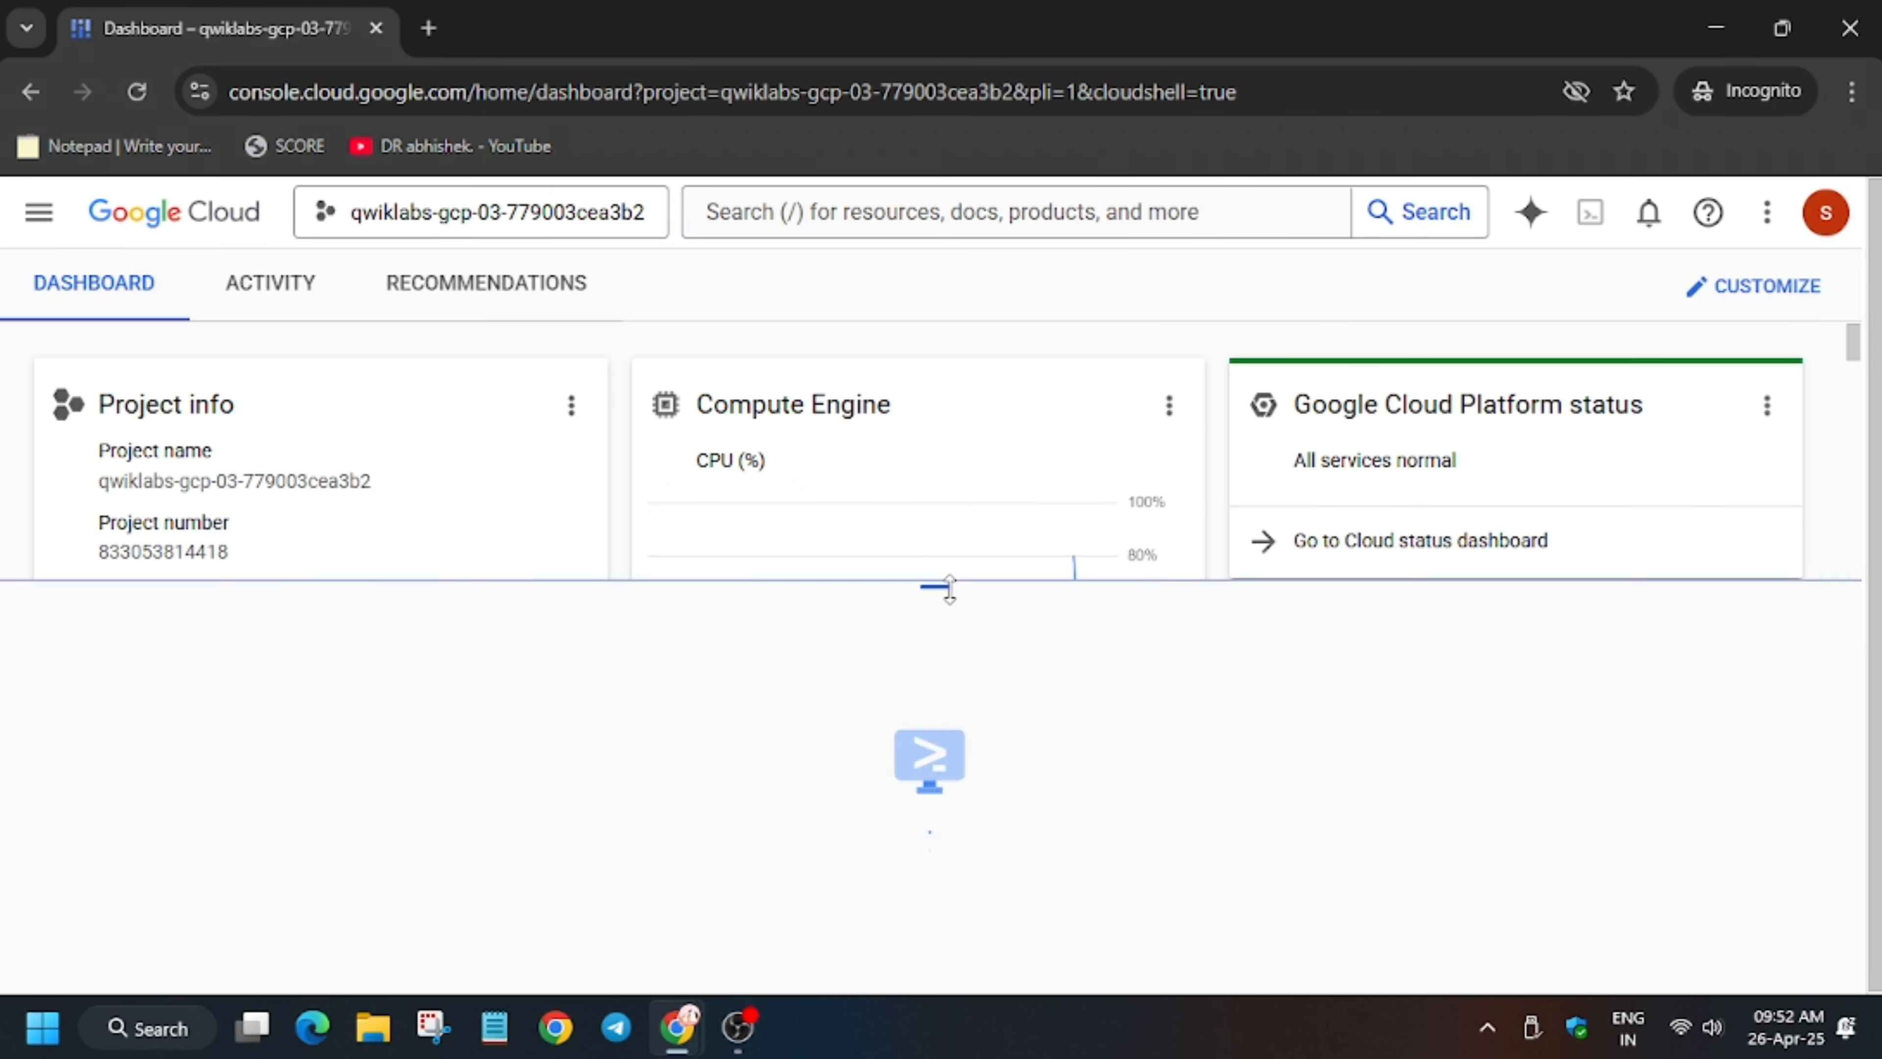
left_click(1232, 886)
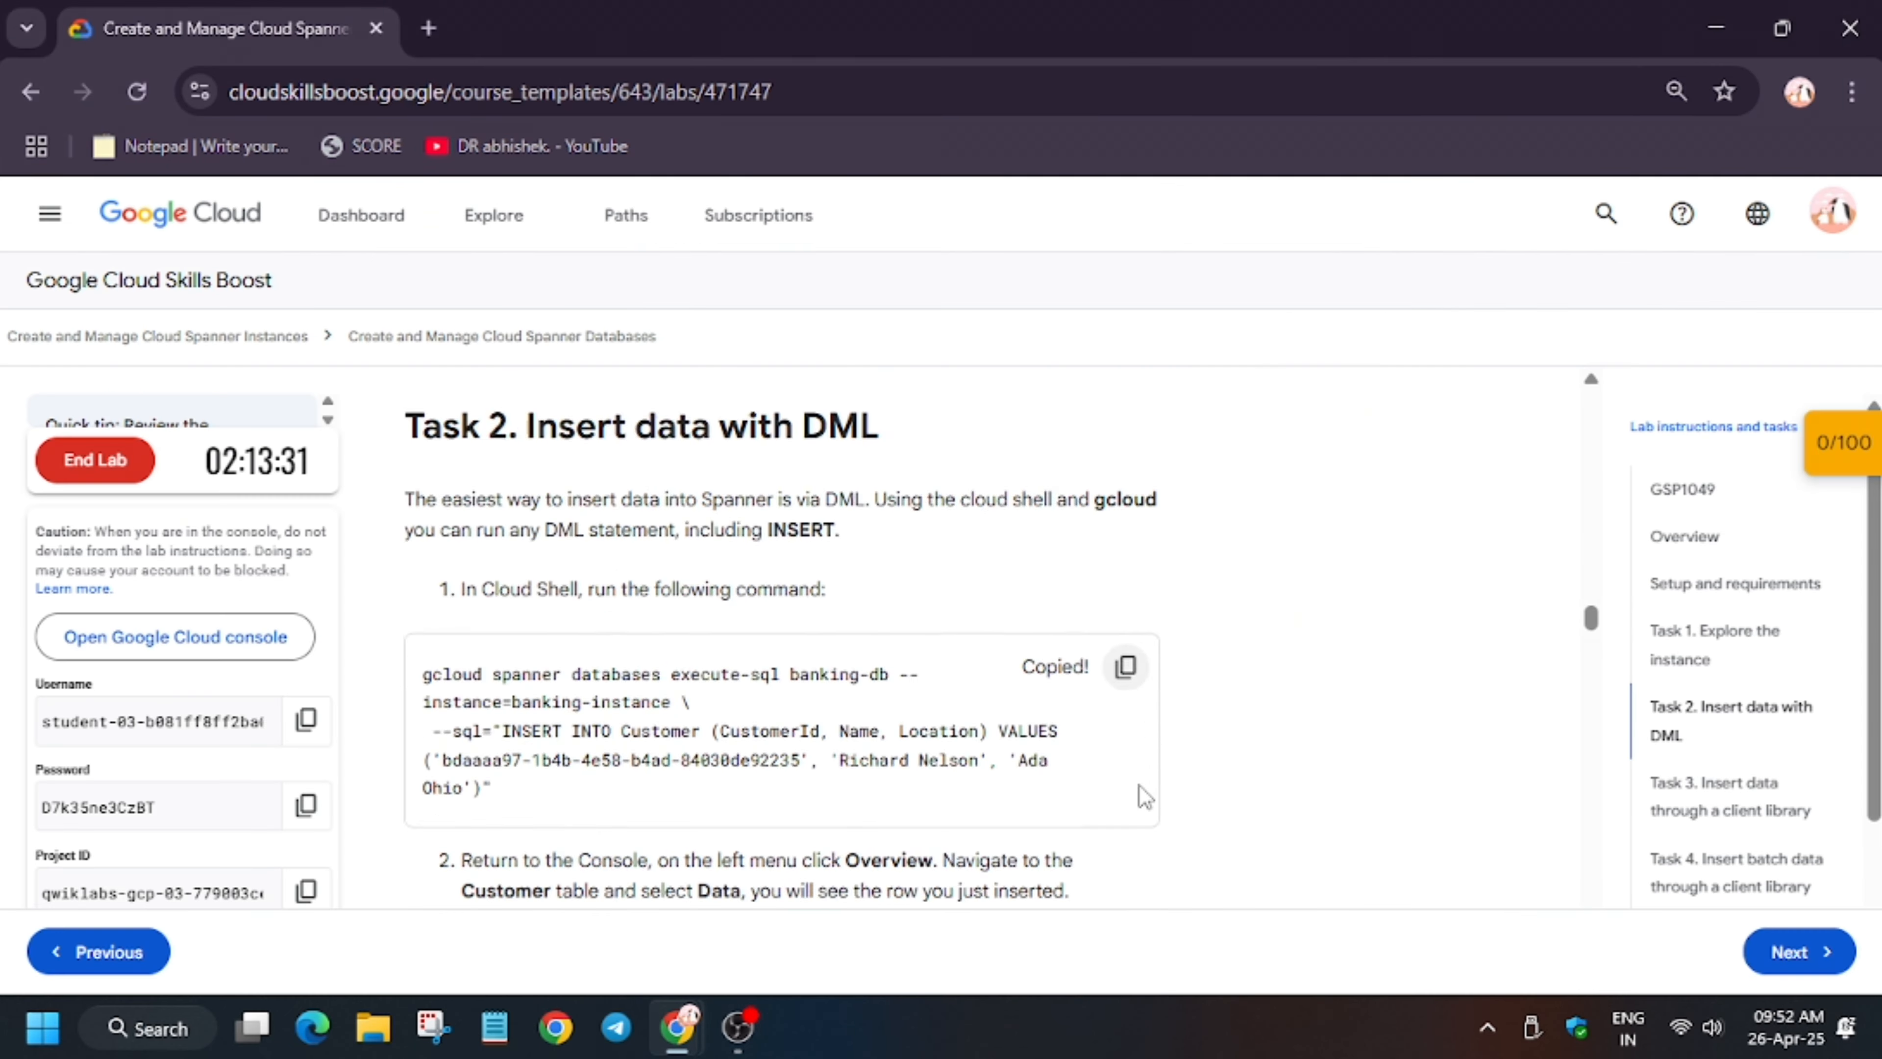
Run the lab's Task 2 gcloud command in Cloud Shell to insert one row into the Customer table of banking-db on banking-instance
scroll(1139, 799, "down", 3)
key("alt+Tab")
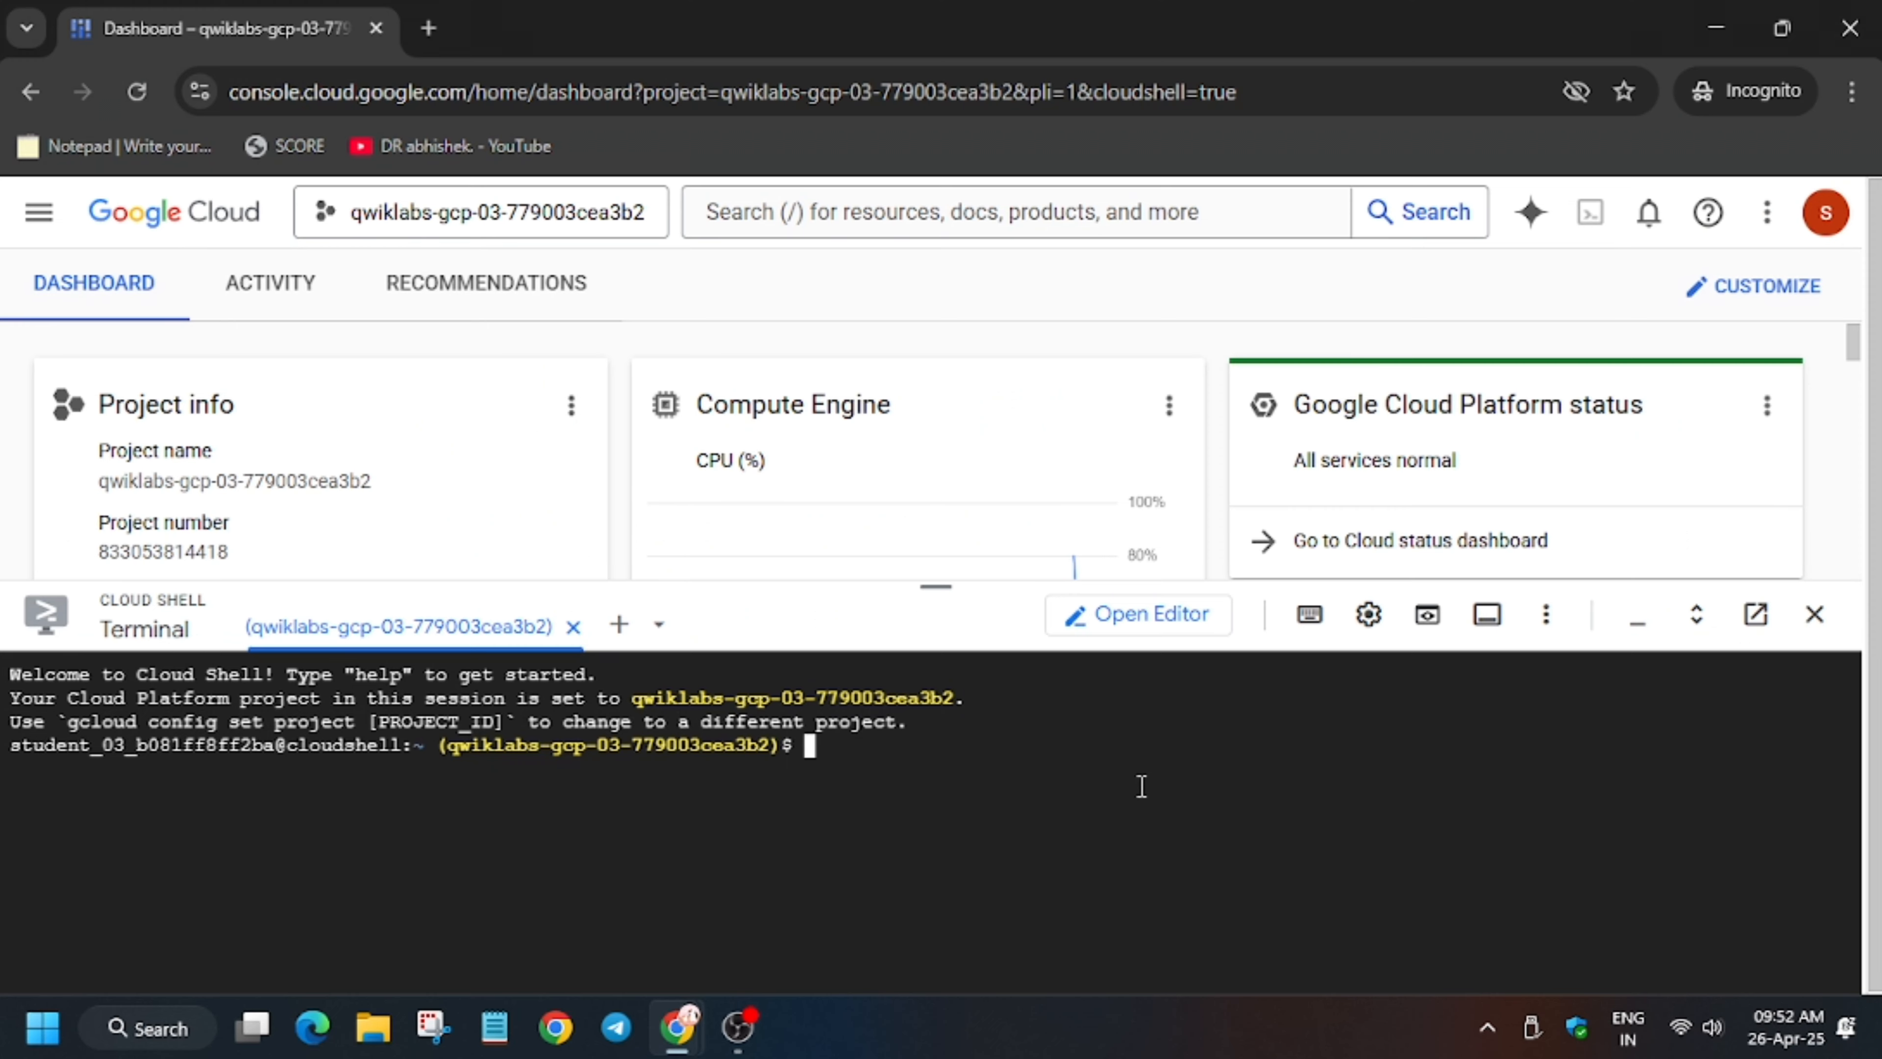
type("gcloud spanner databases execute-sql banking-db --instance=banking-instance \\  --sql=\"INSERT INTO Customer (CustomerId, Name, Location) VALUES ('bdaaaa97-1b4b-4e58-b4ad-84030de92235', 'Richard Nelson', 'Ada Ohio')\"")
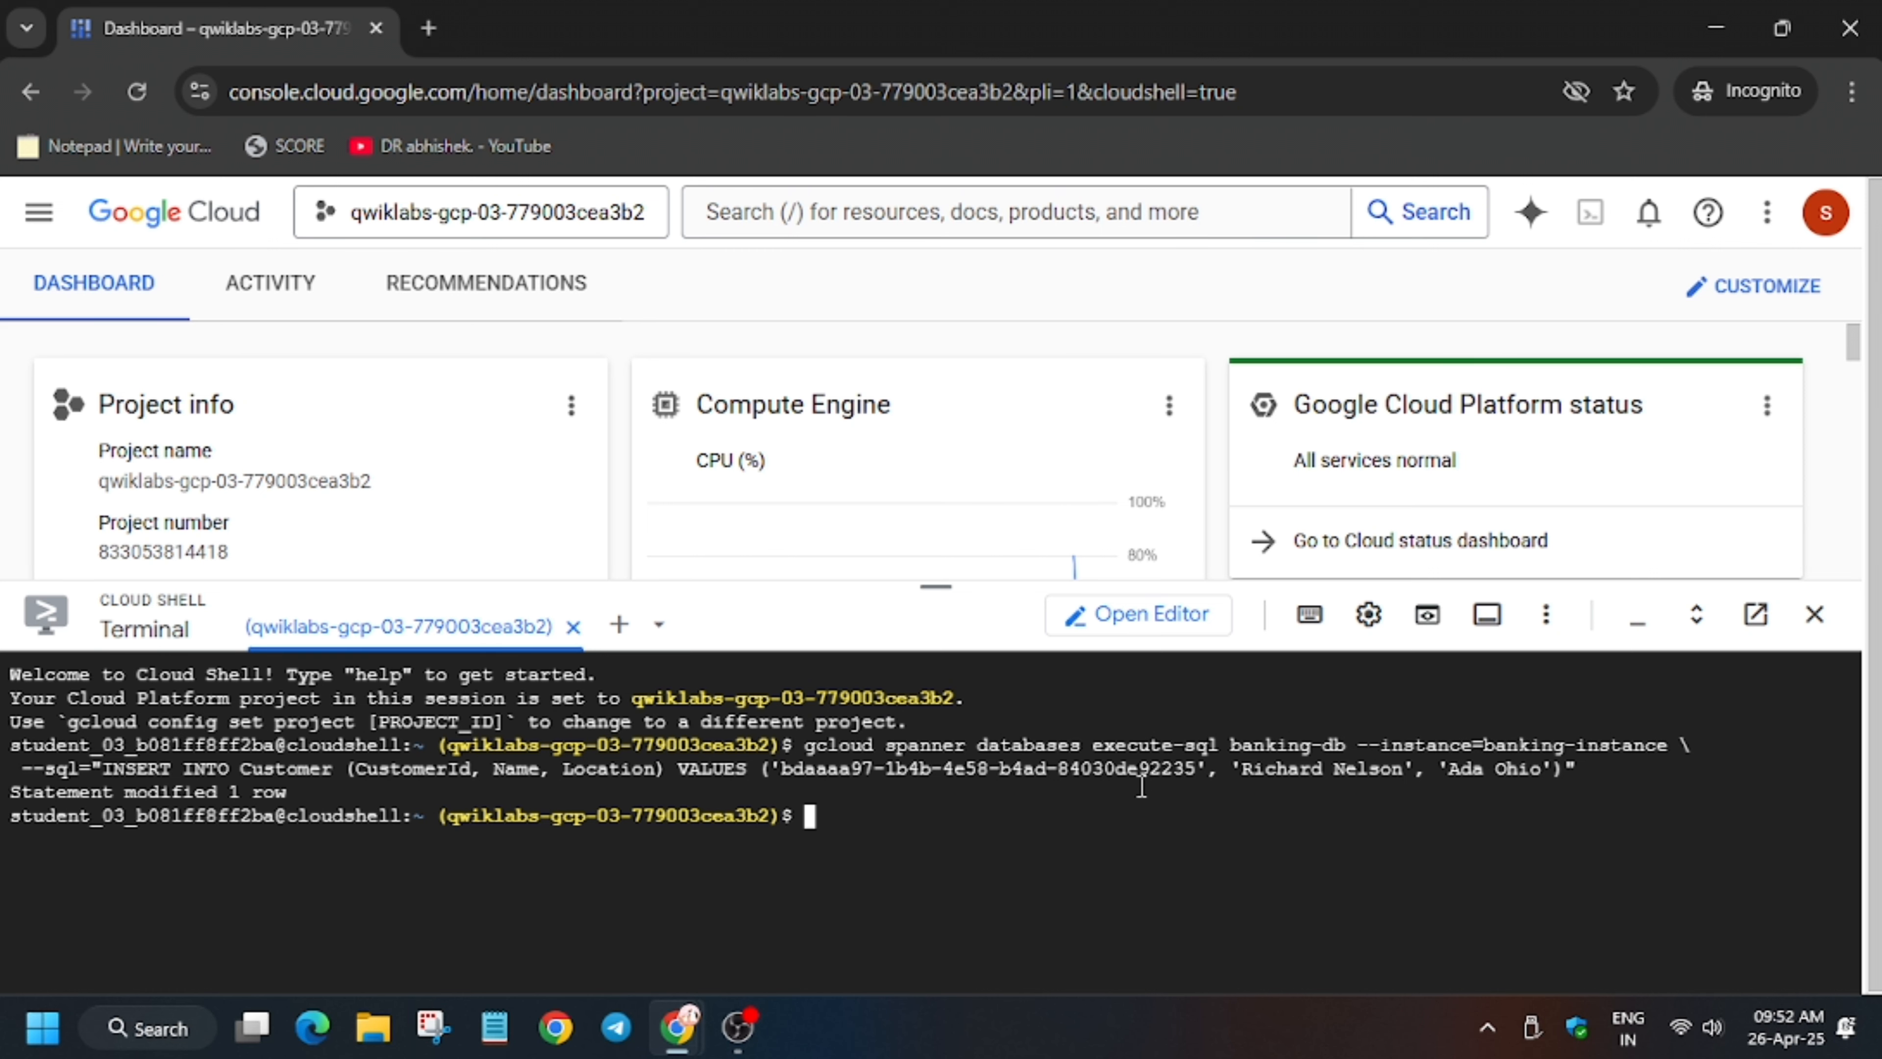
Copy the Task 3 command nano insert.py from the lab and run it in Cloud Shell to open a new file
key("alt+Tab")
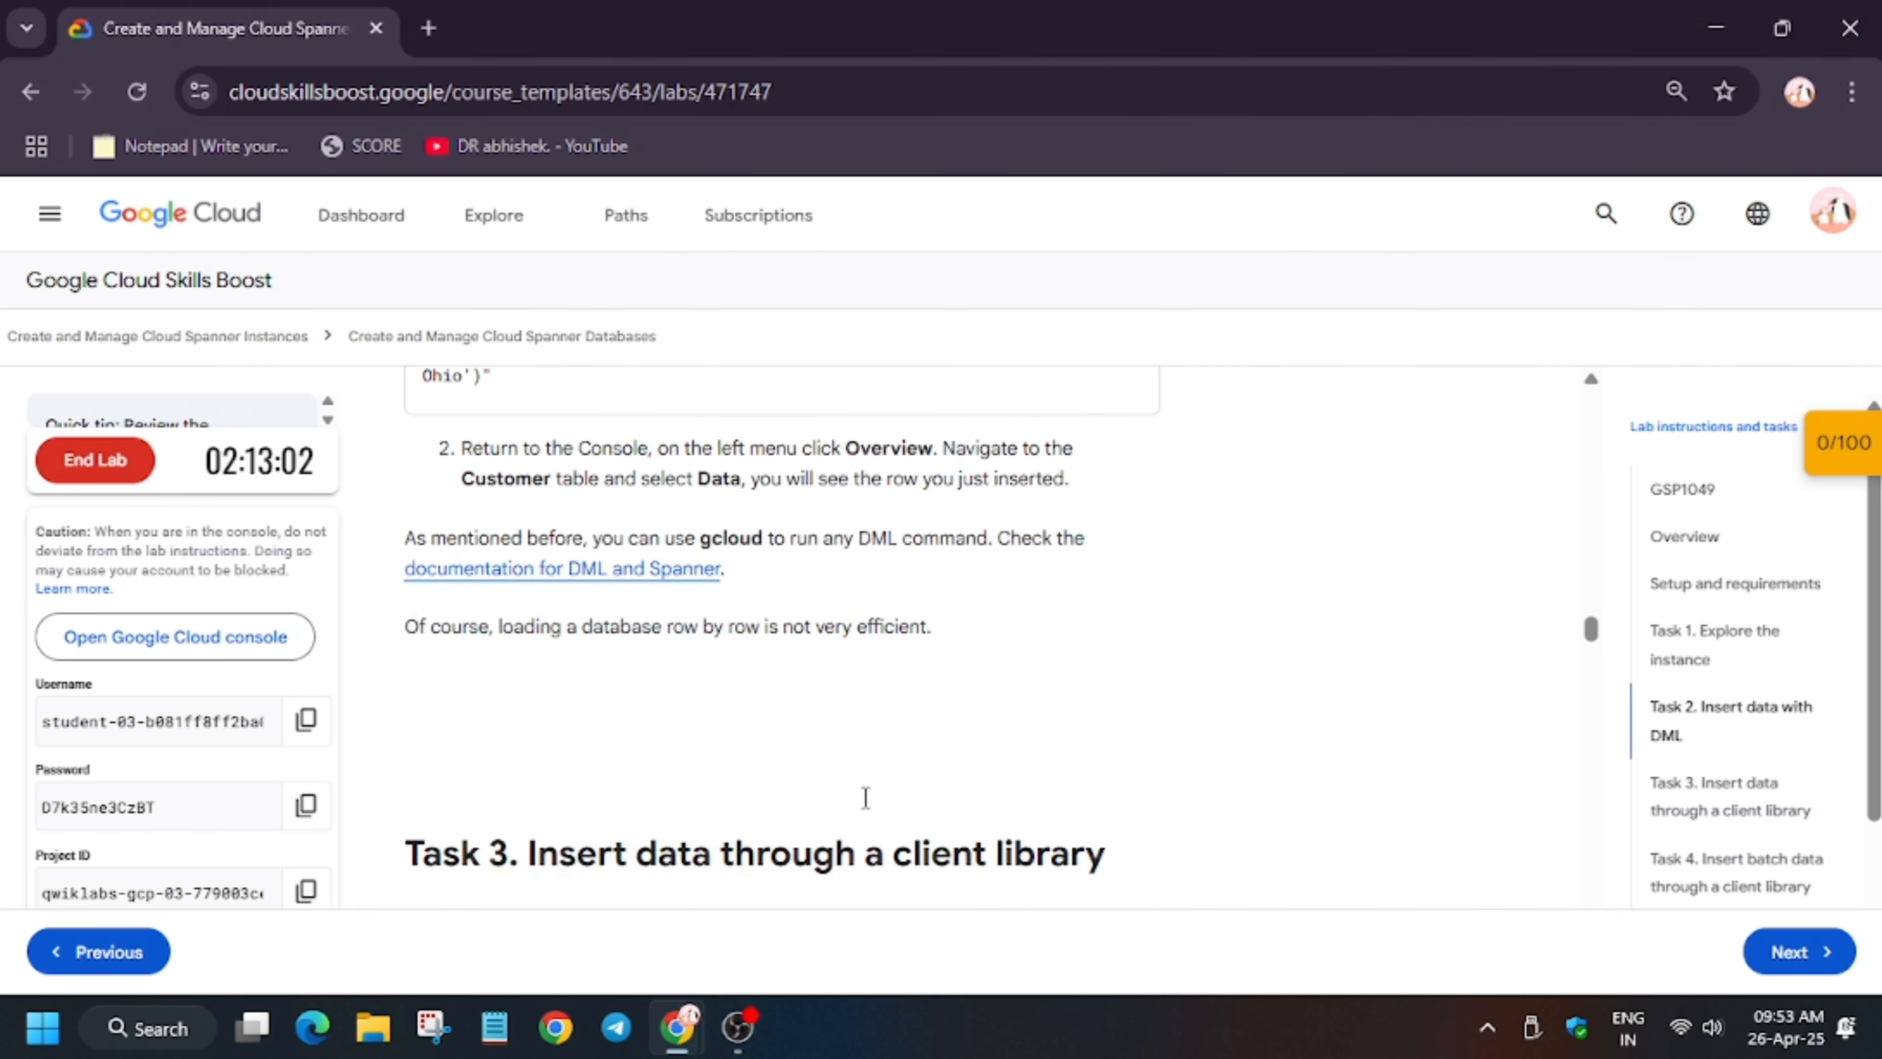
scroll(865, 798, "down", 10)
scroll(782, 778, "up", 4)
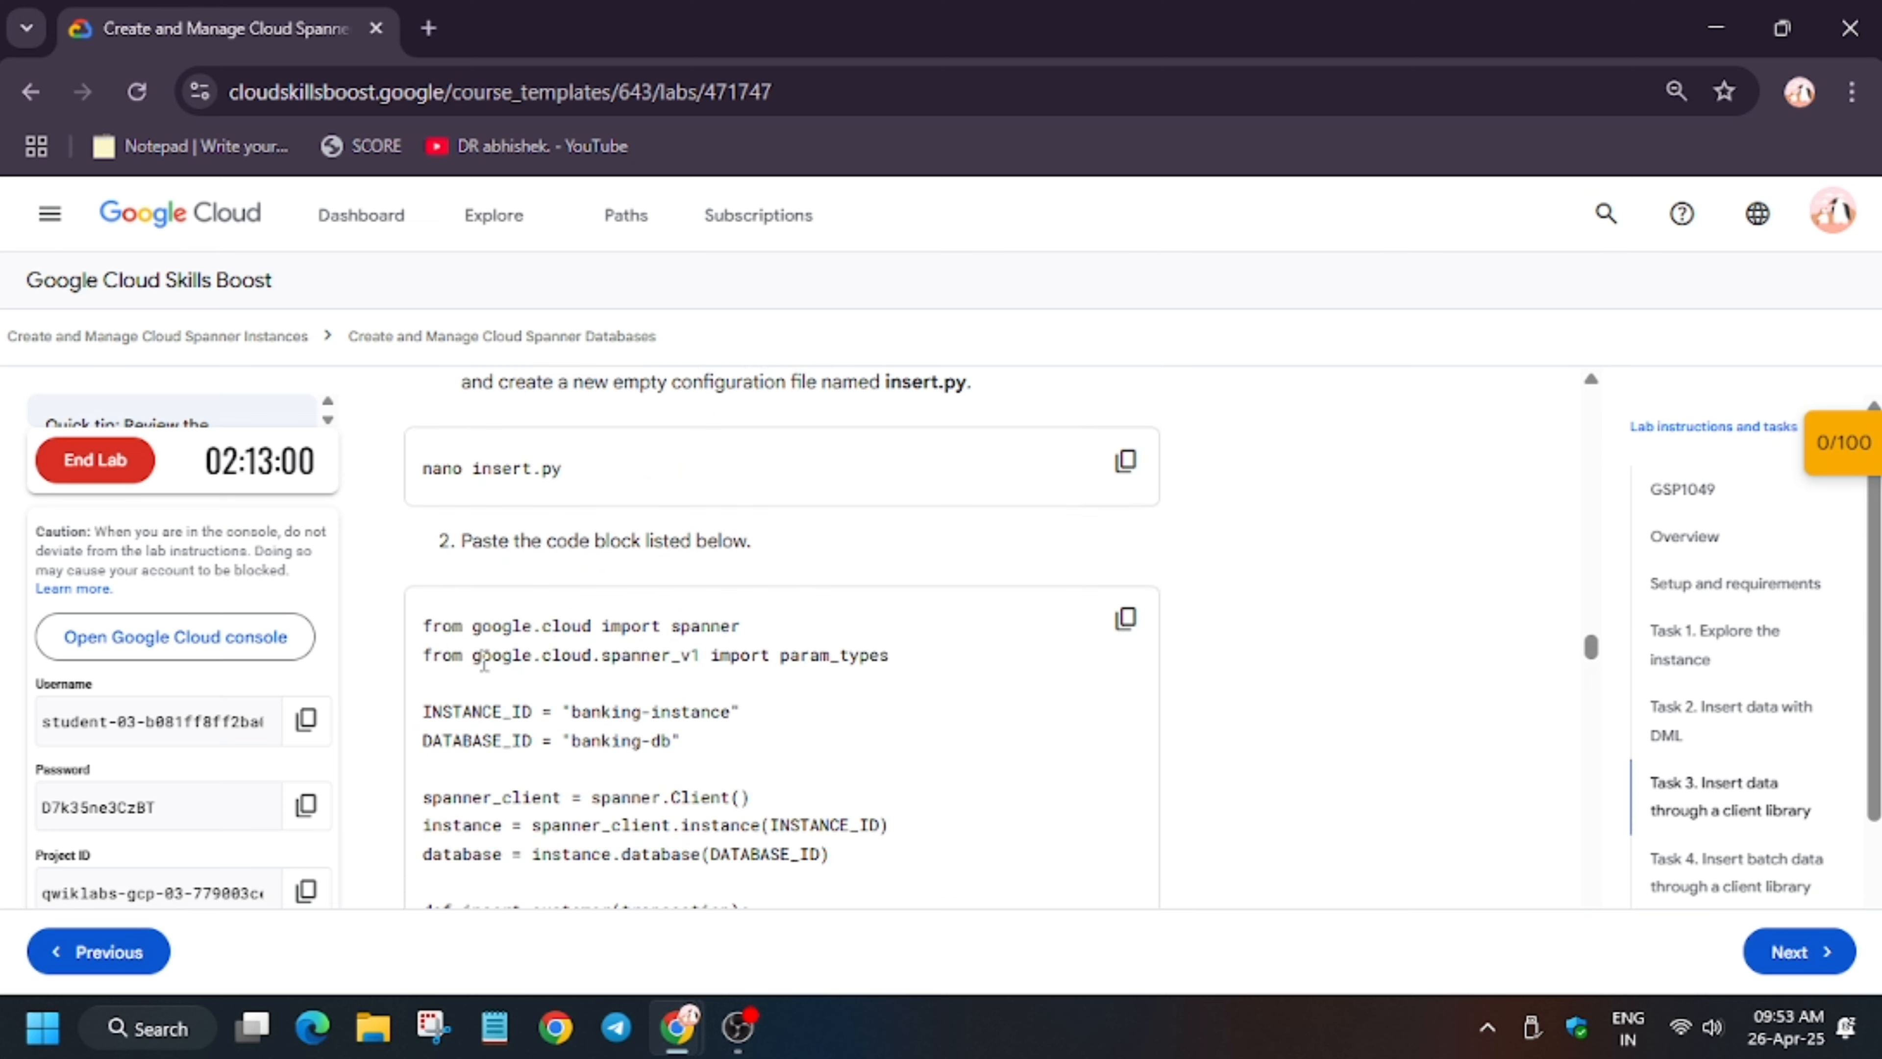
scroll(808, 634, "up", 5)
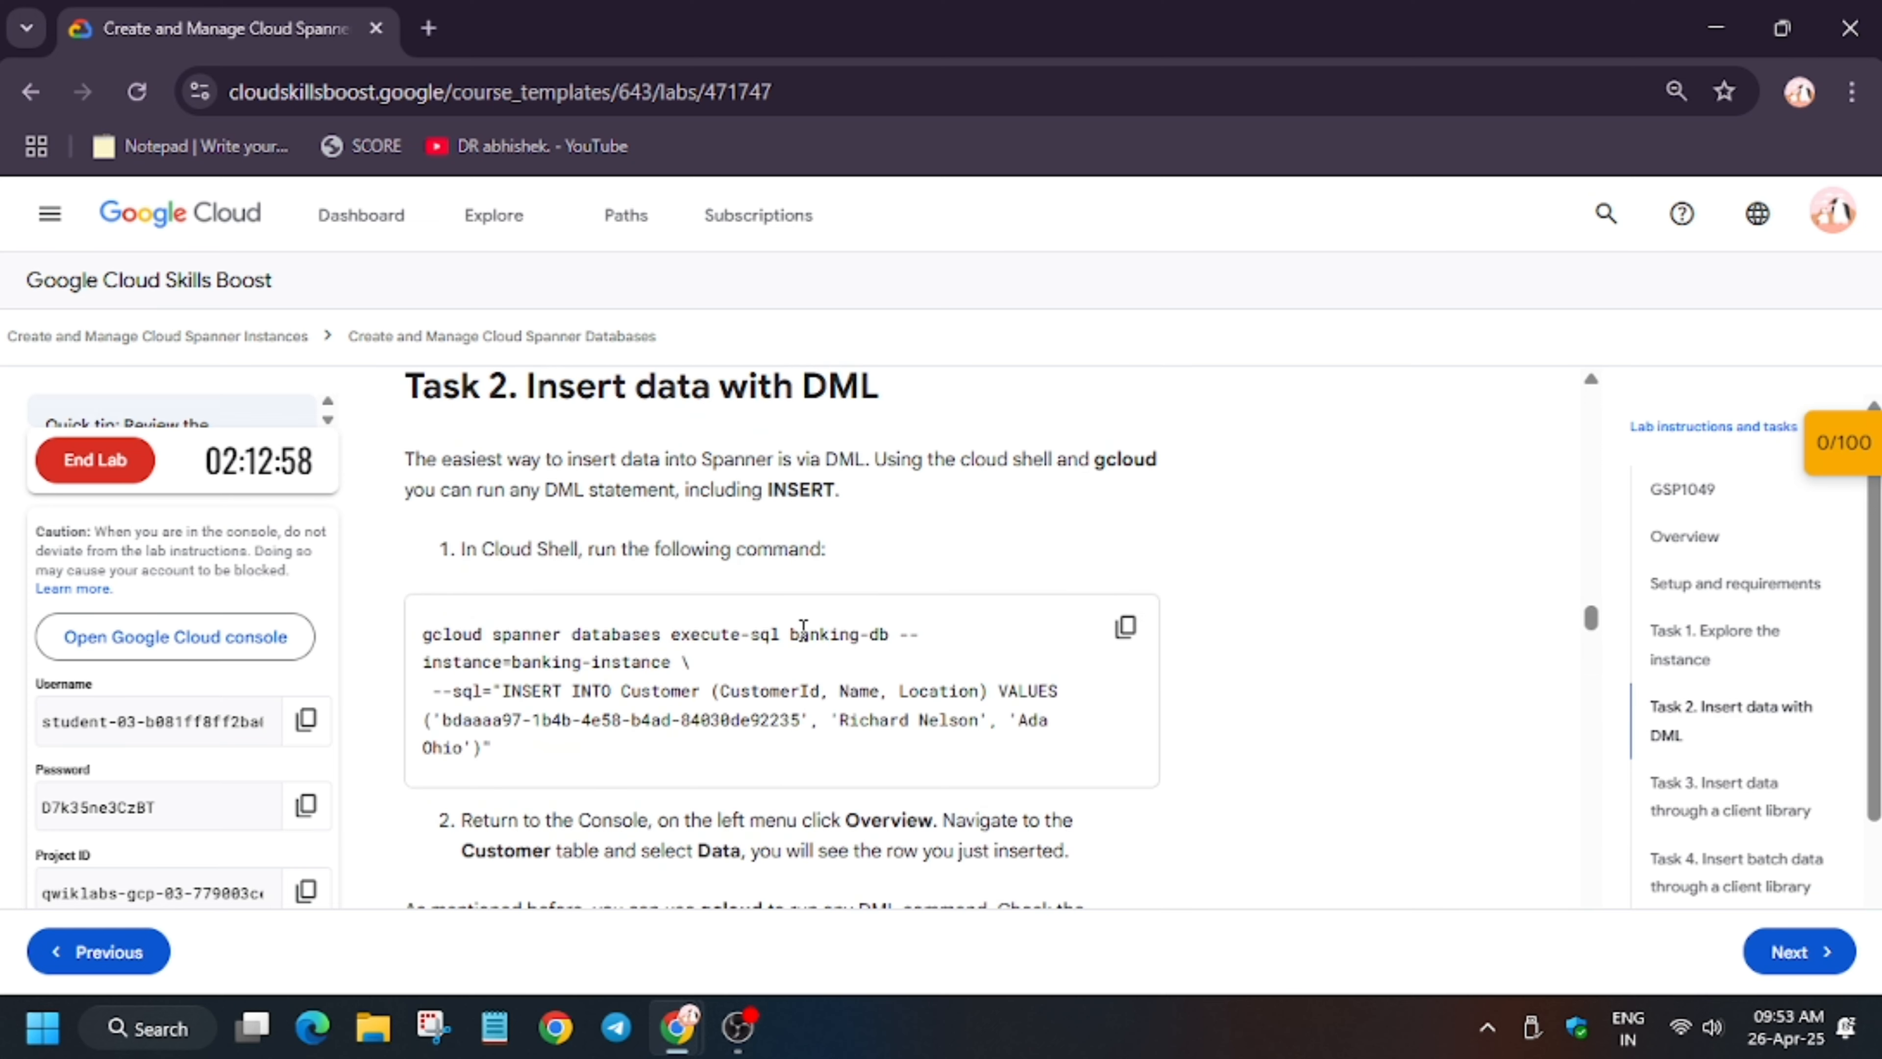
scroll(992, 717, "down", 13)
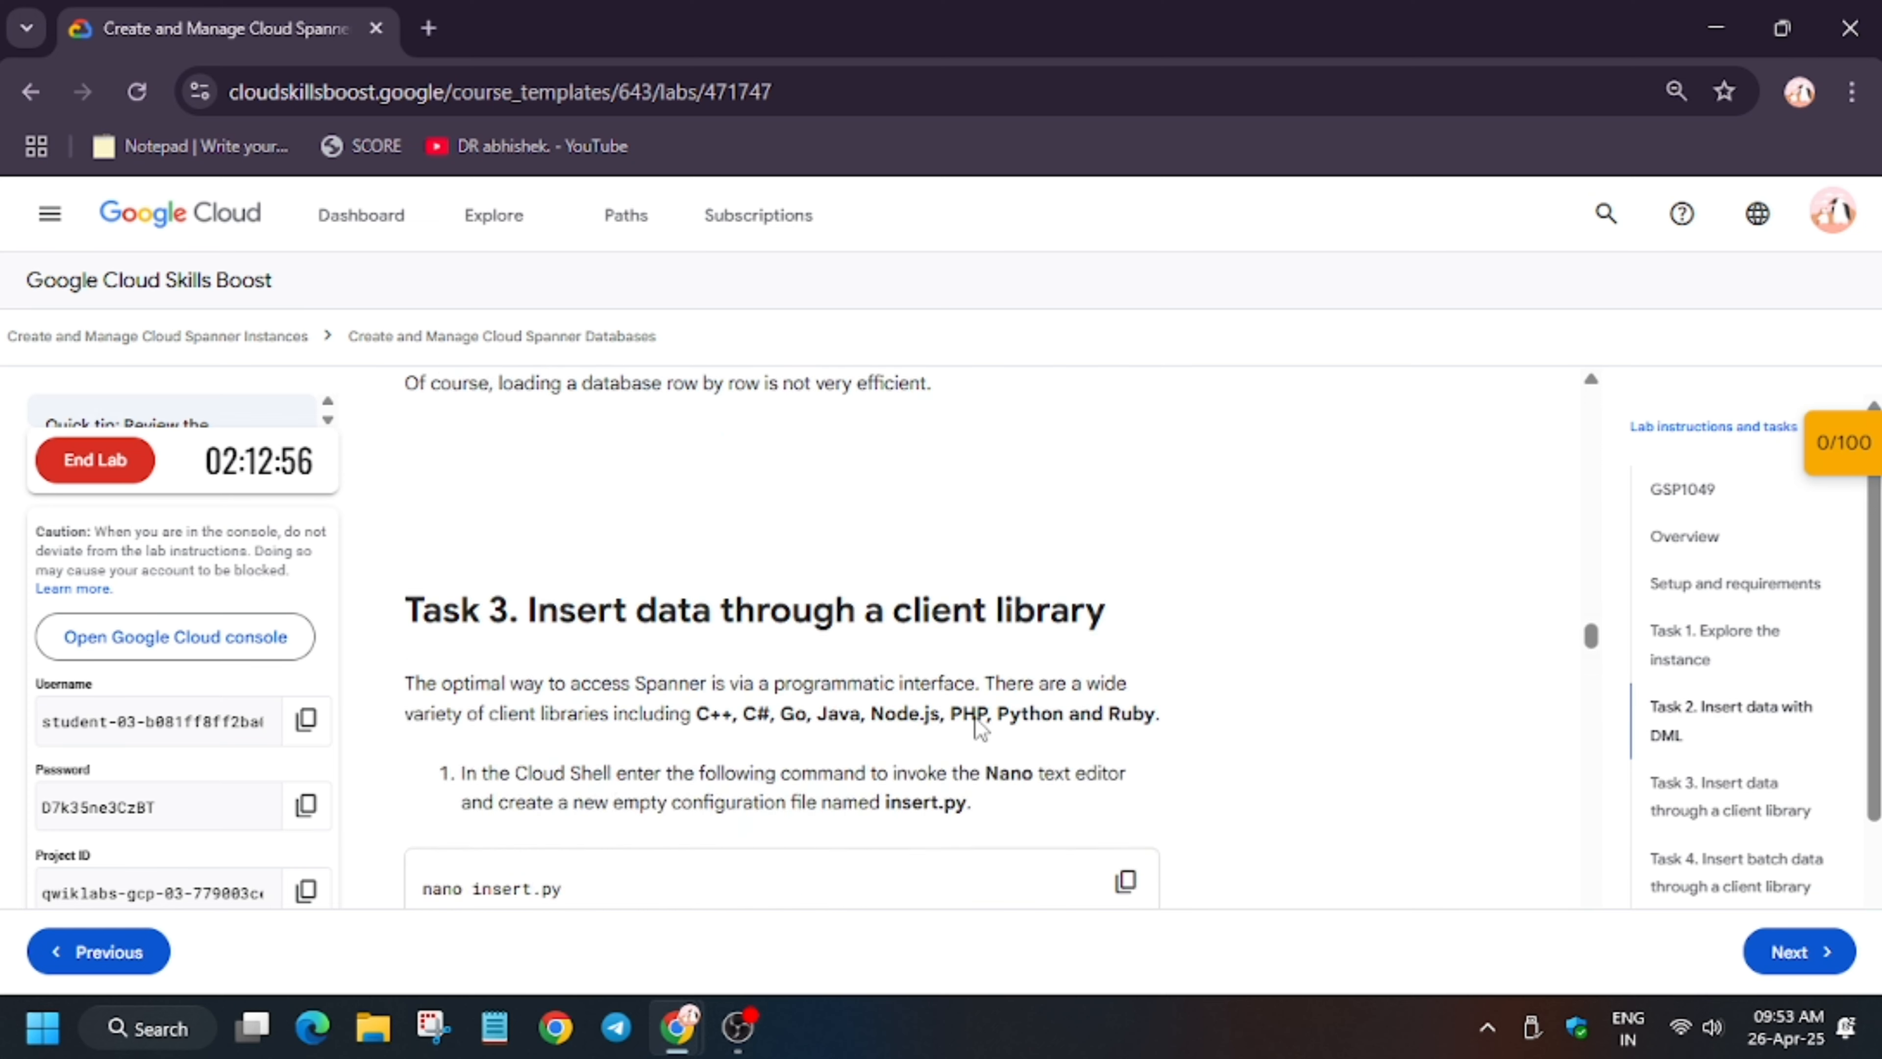
scroll(977, 725, "up", 3)
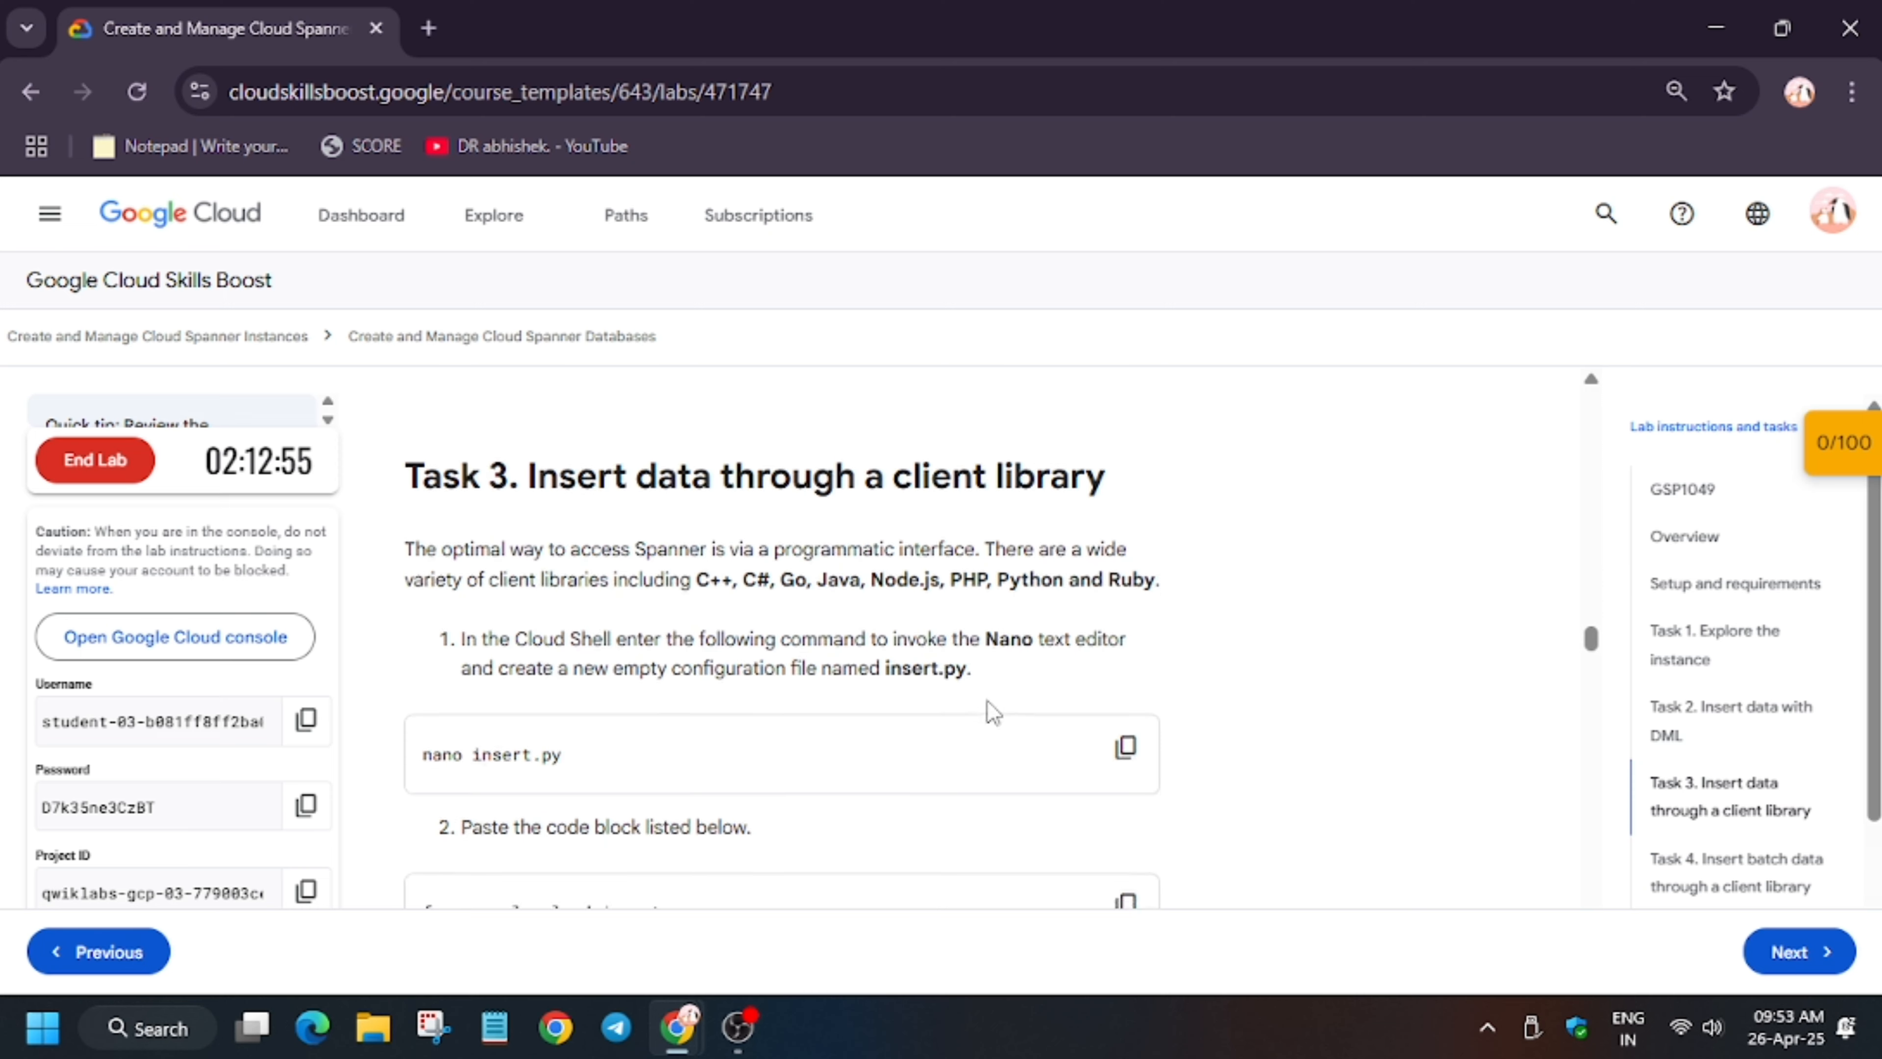
scroll(1074, 668, "down", 2)
left_click(1141, 607)
key("alt+Tab")
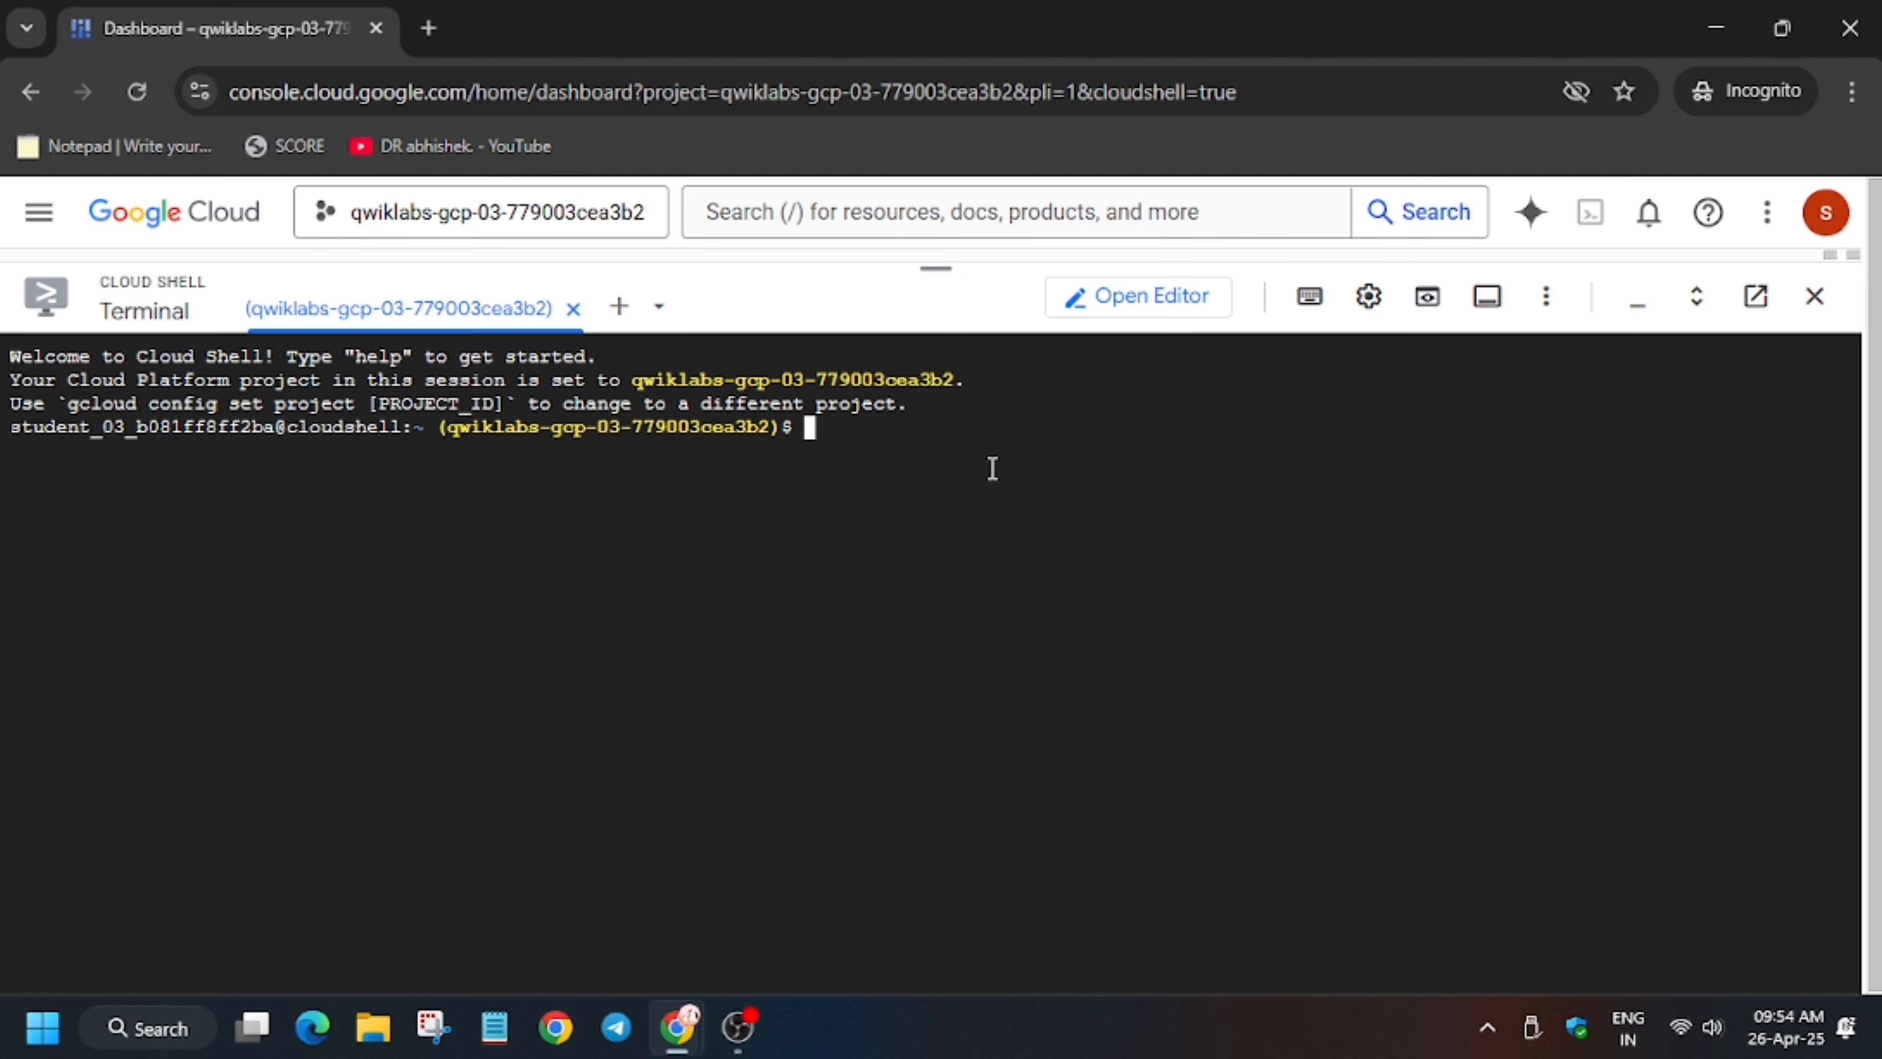
key("ctrl+v")
key("Return")
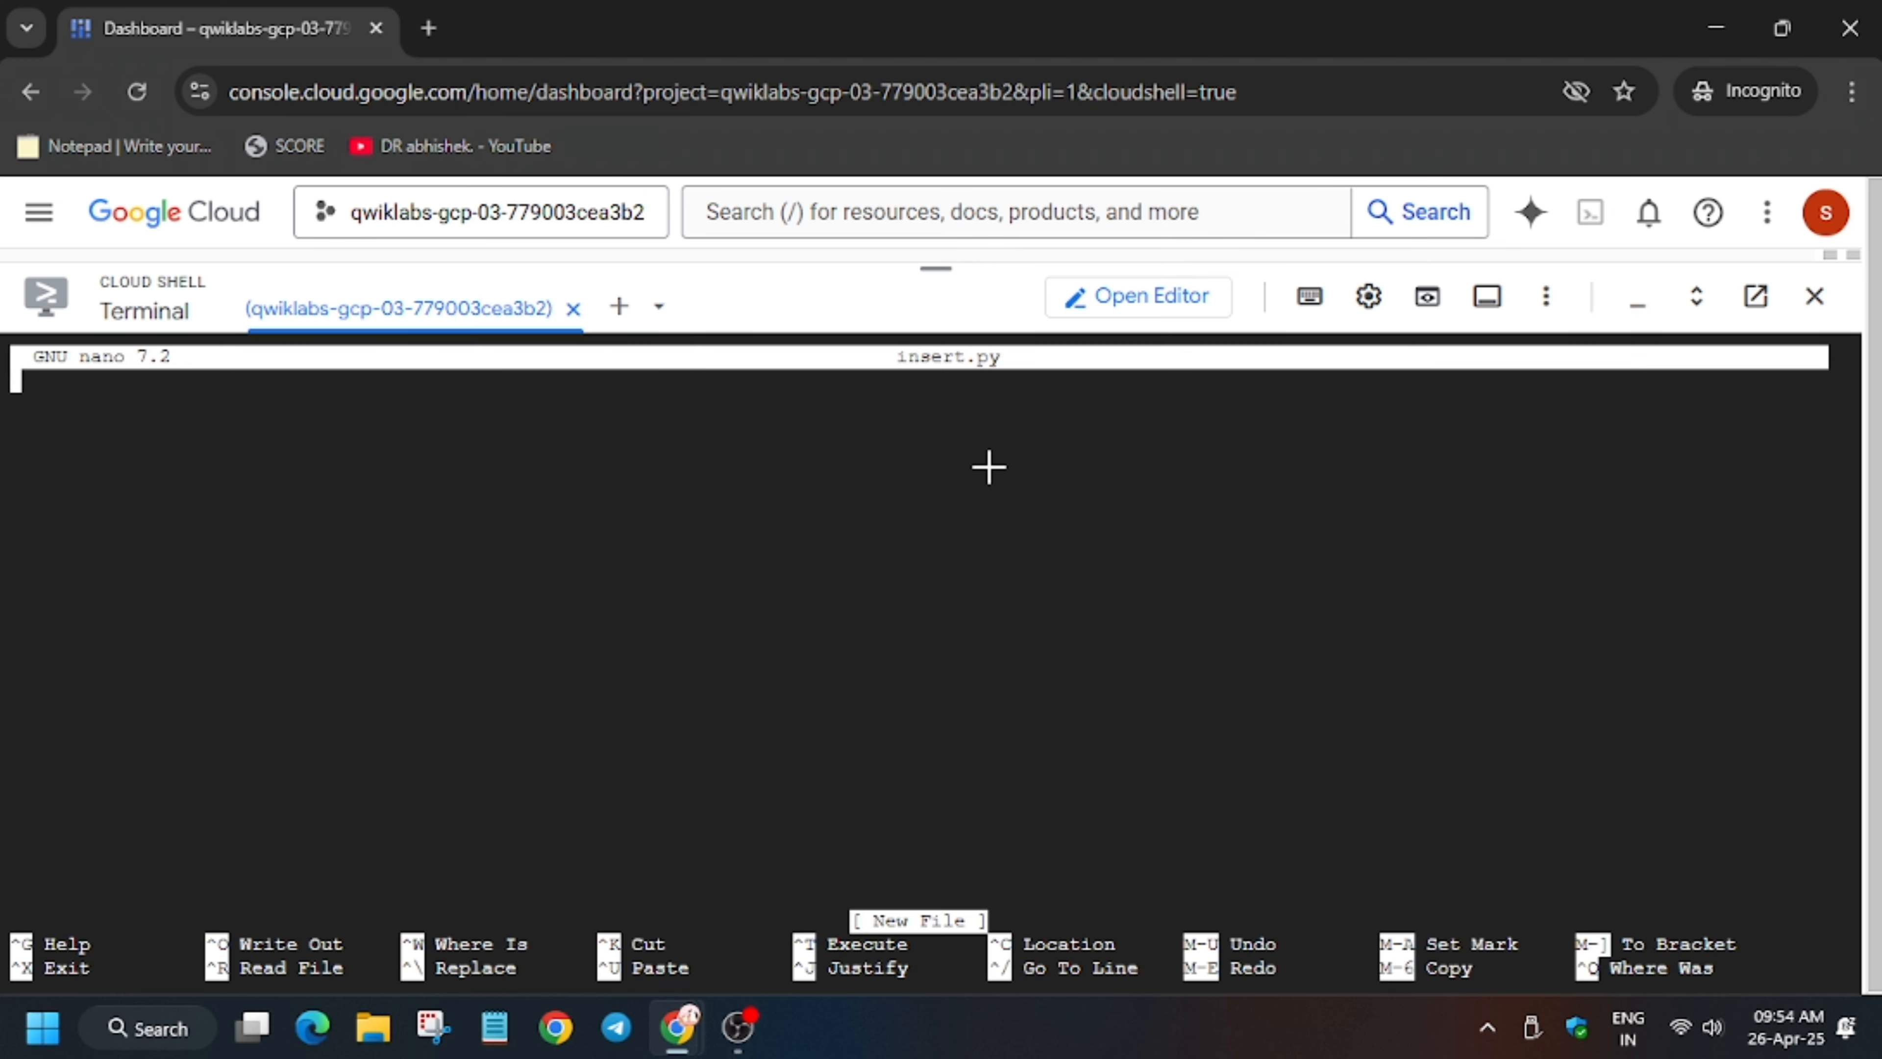
Fill insert.py with the lab's Task 3 Python code for inserting a customer record, save the file and exit nano
key("alt+Tab")
scroll(780, 580, "down", 2)
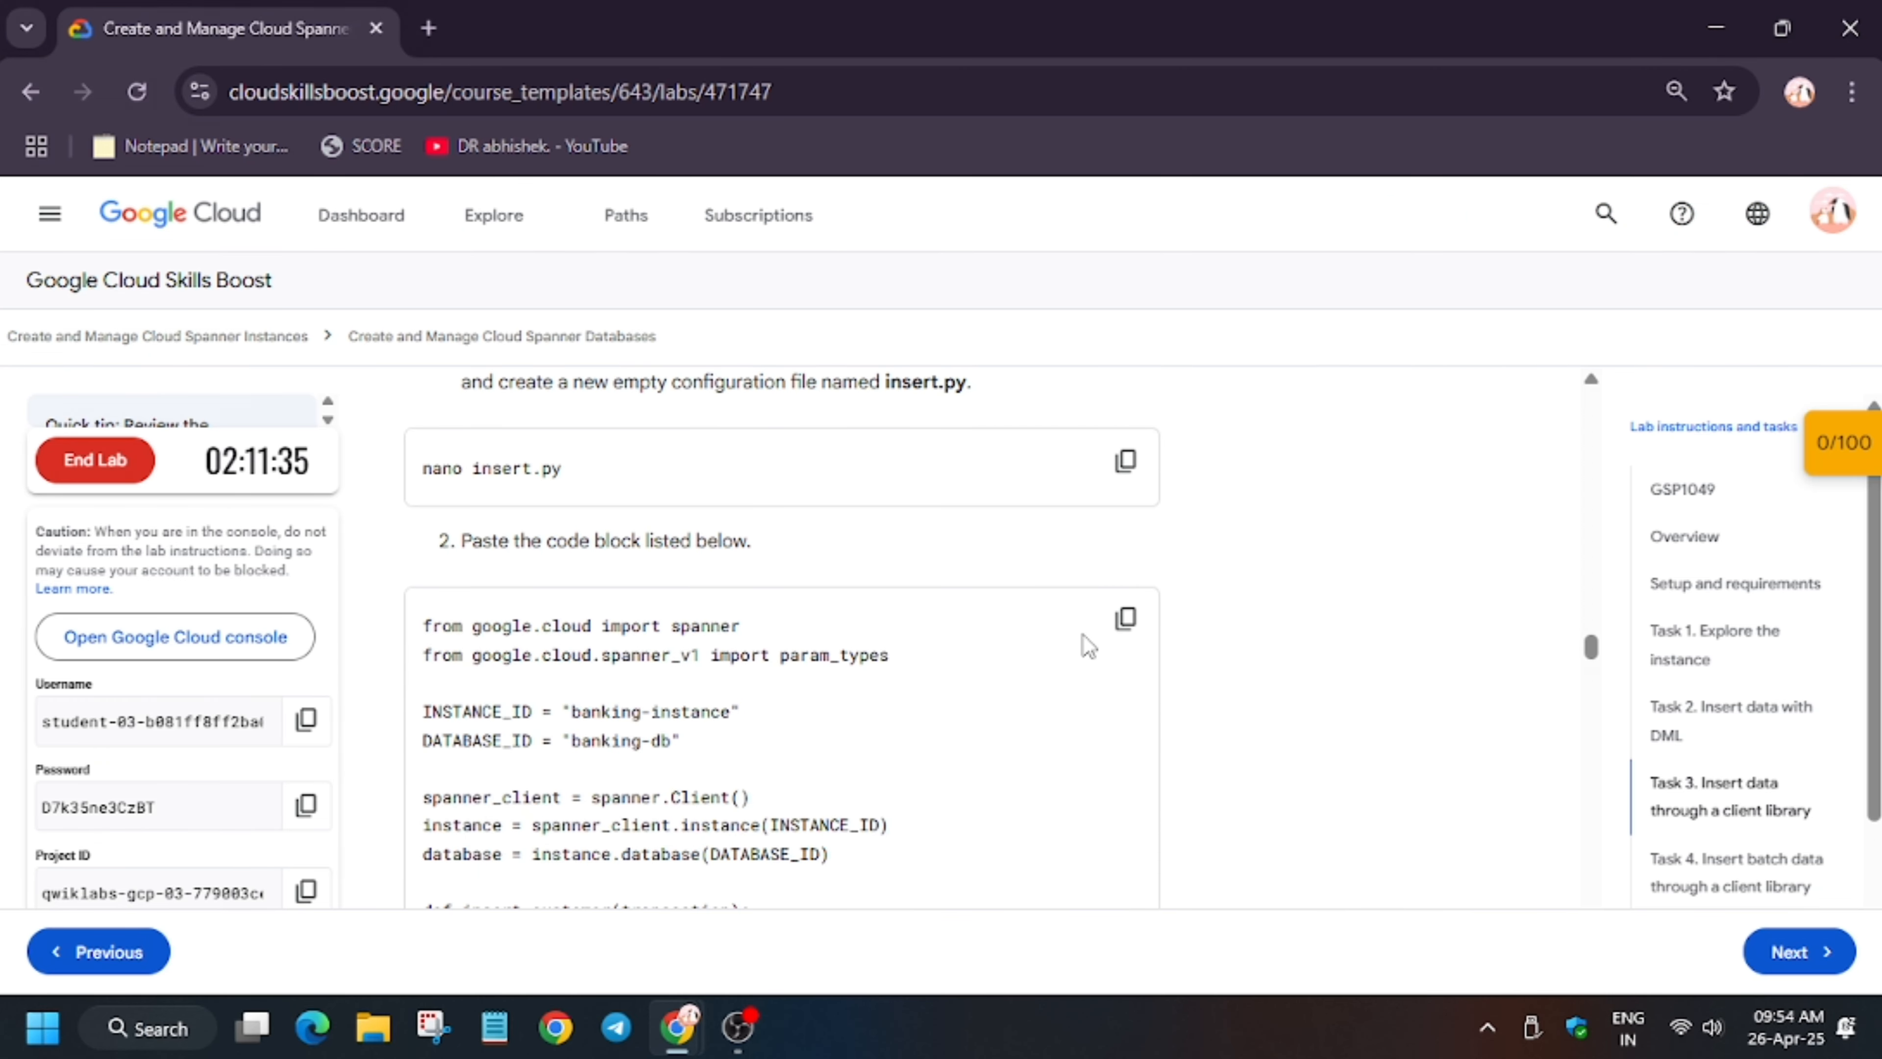
left_click(1124, 617)
scroll(1000, 619, "down", 1)
scroll(996, 618, "down", 12)
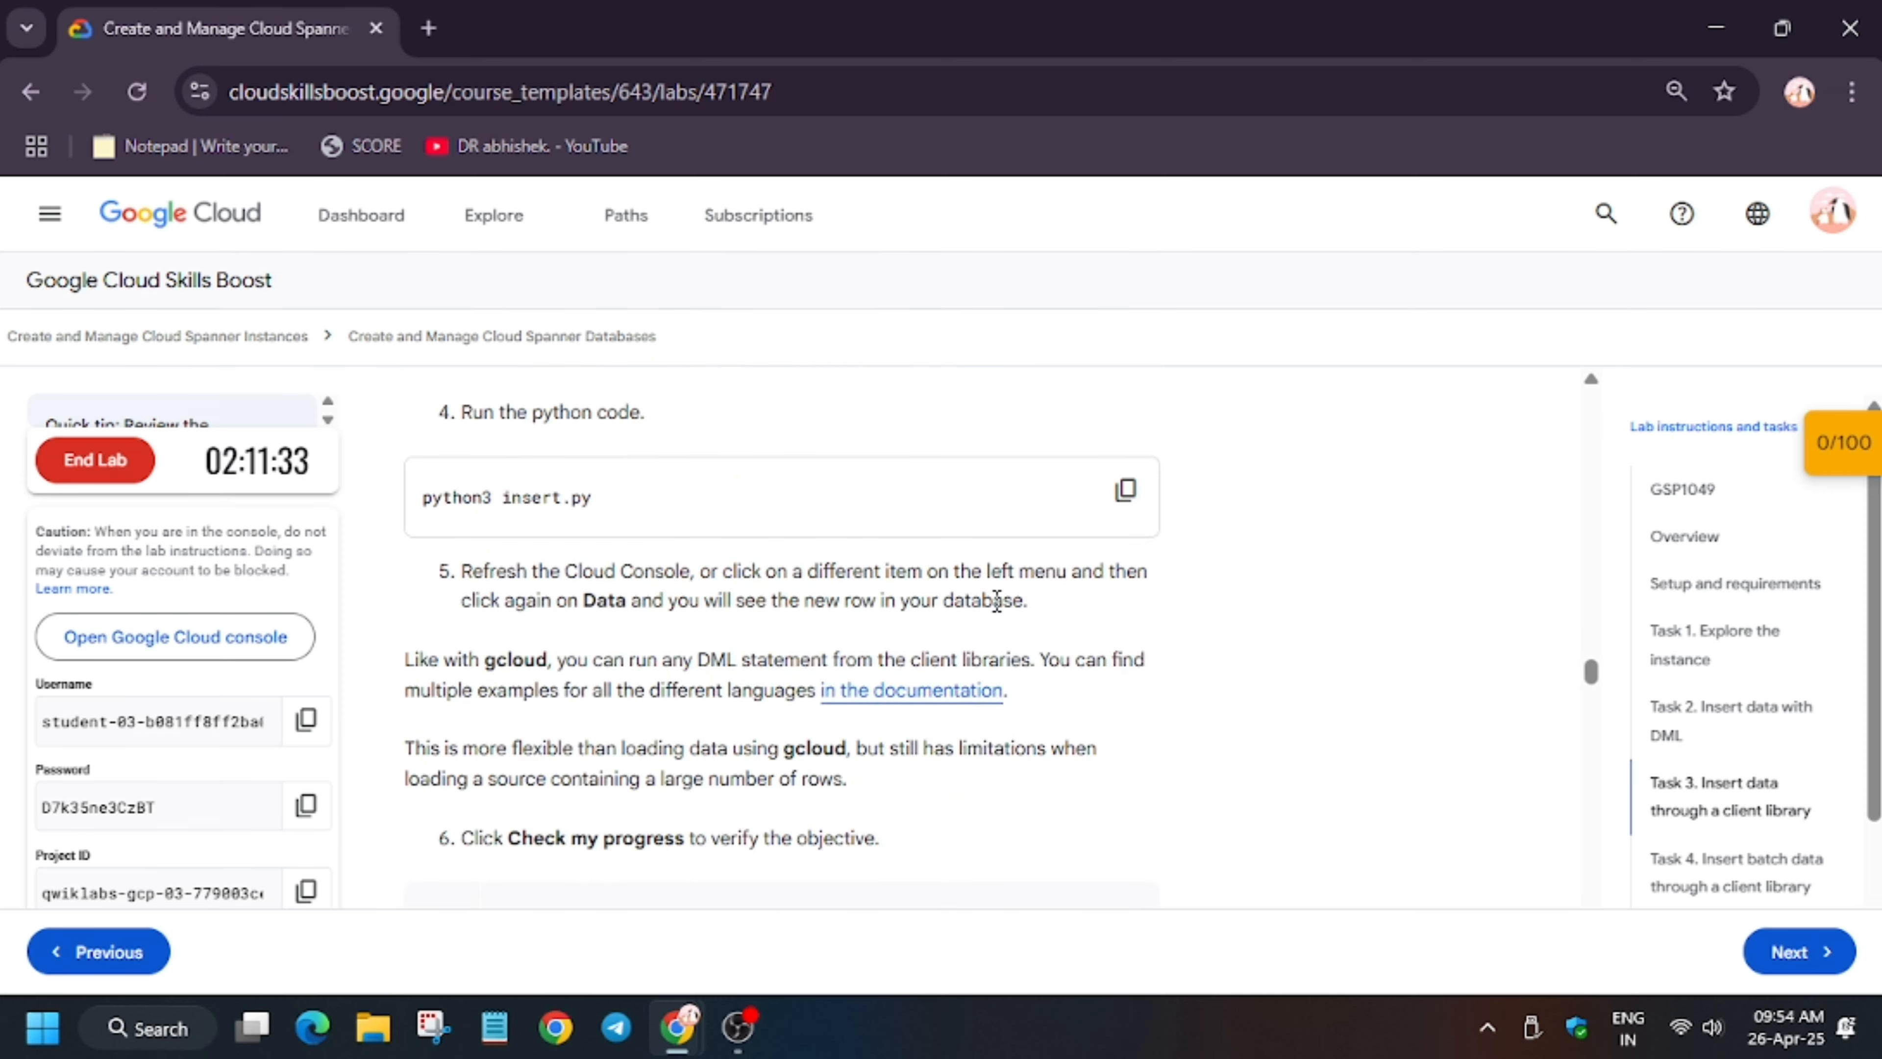
scroll(996, 602, "up", 2)
key("alt+Tab")
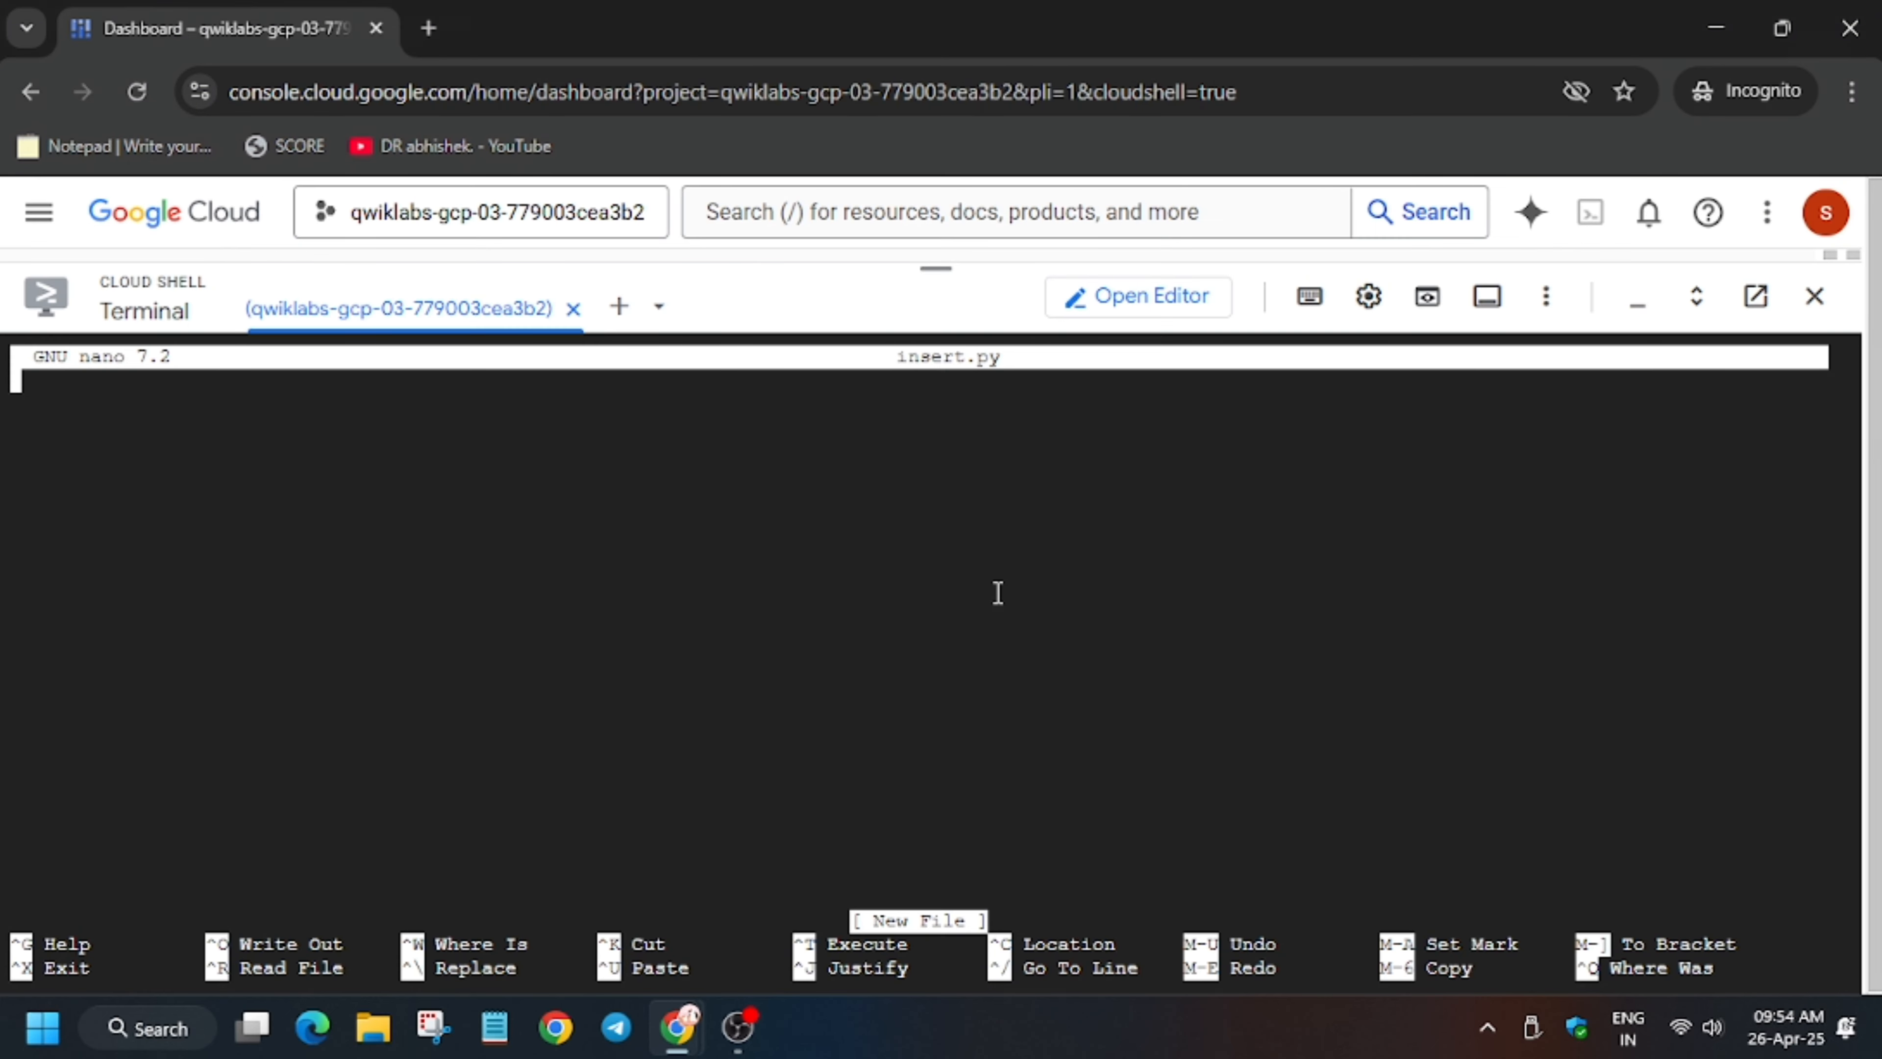
key("ctrl+v")
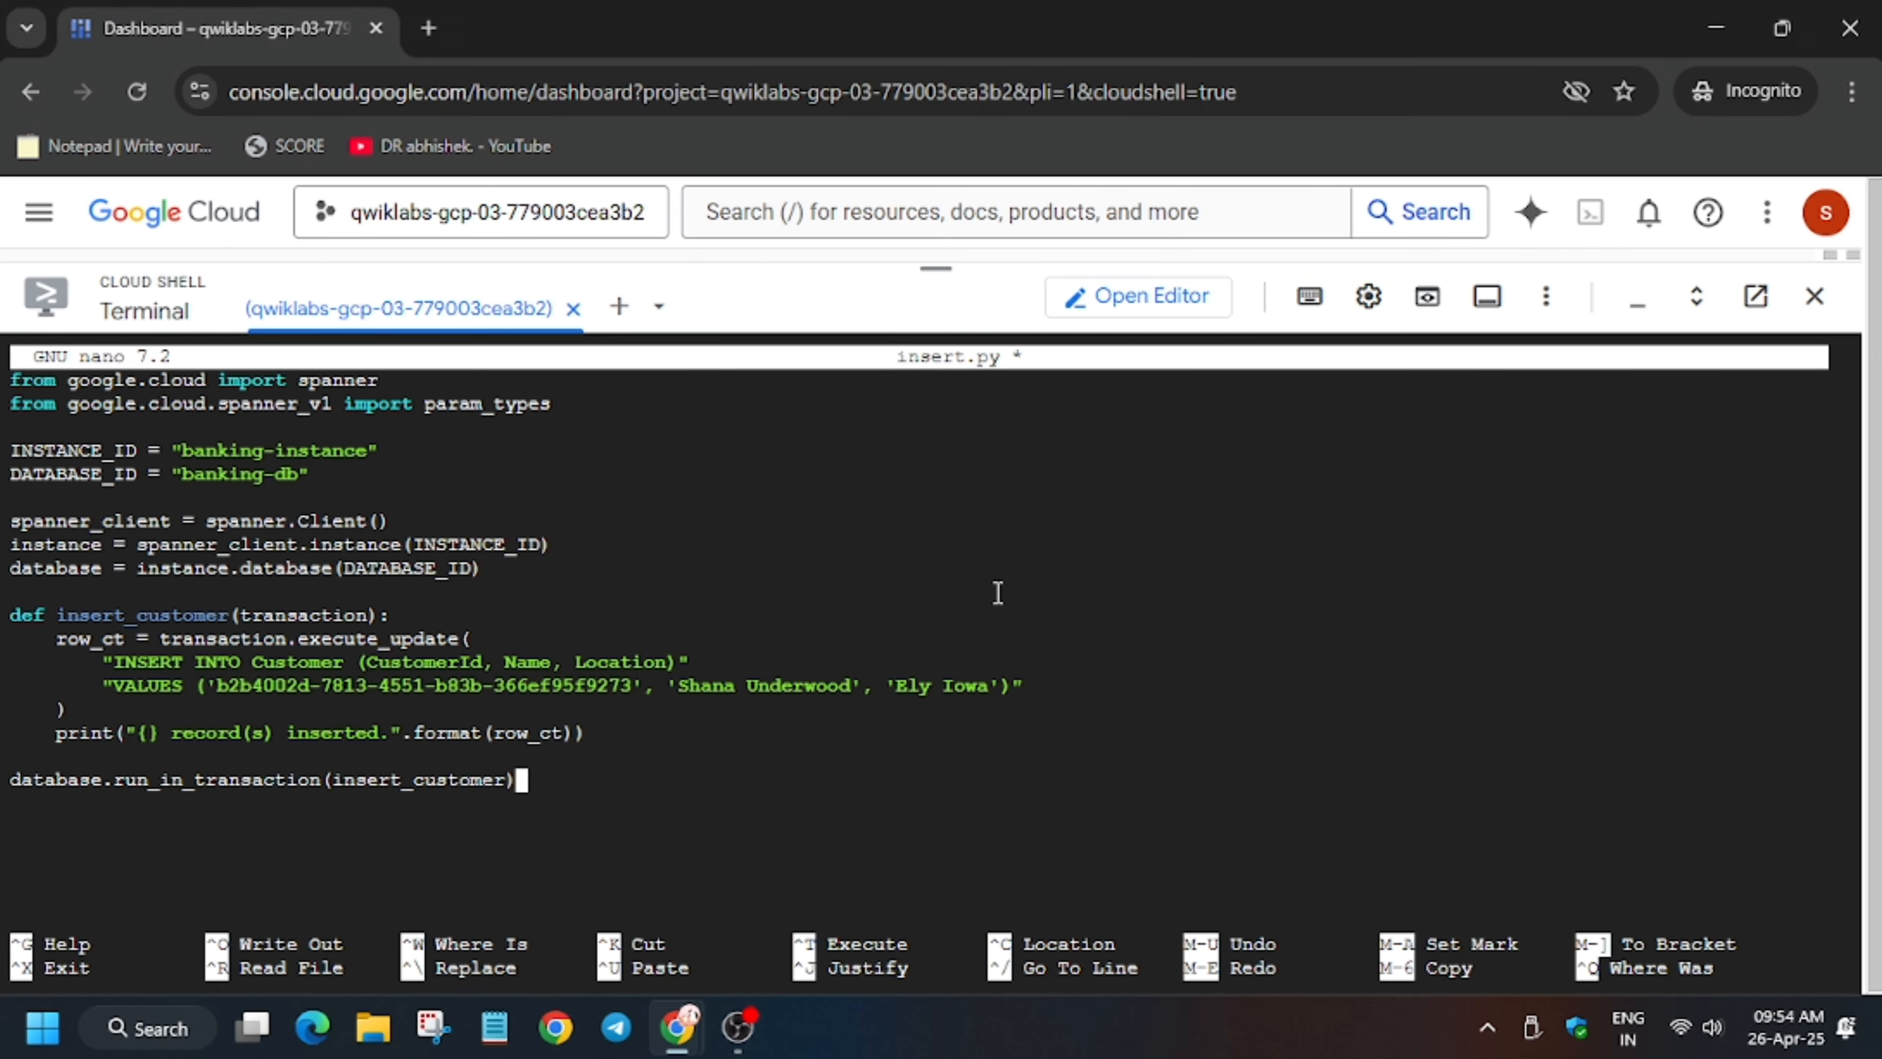
key("ctrl+x")
key("y")
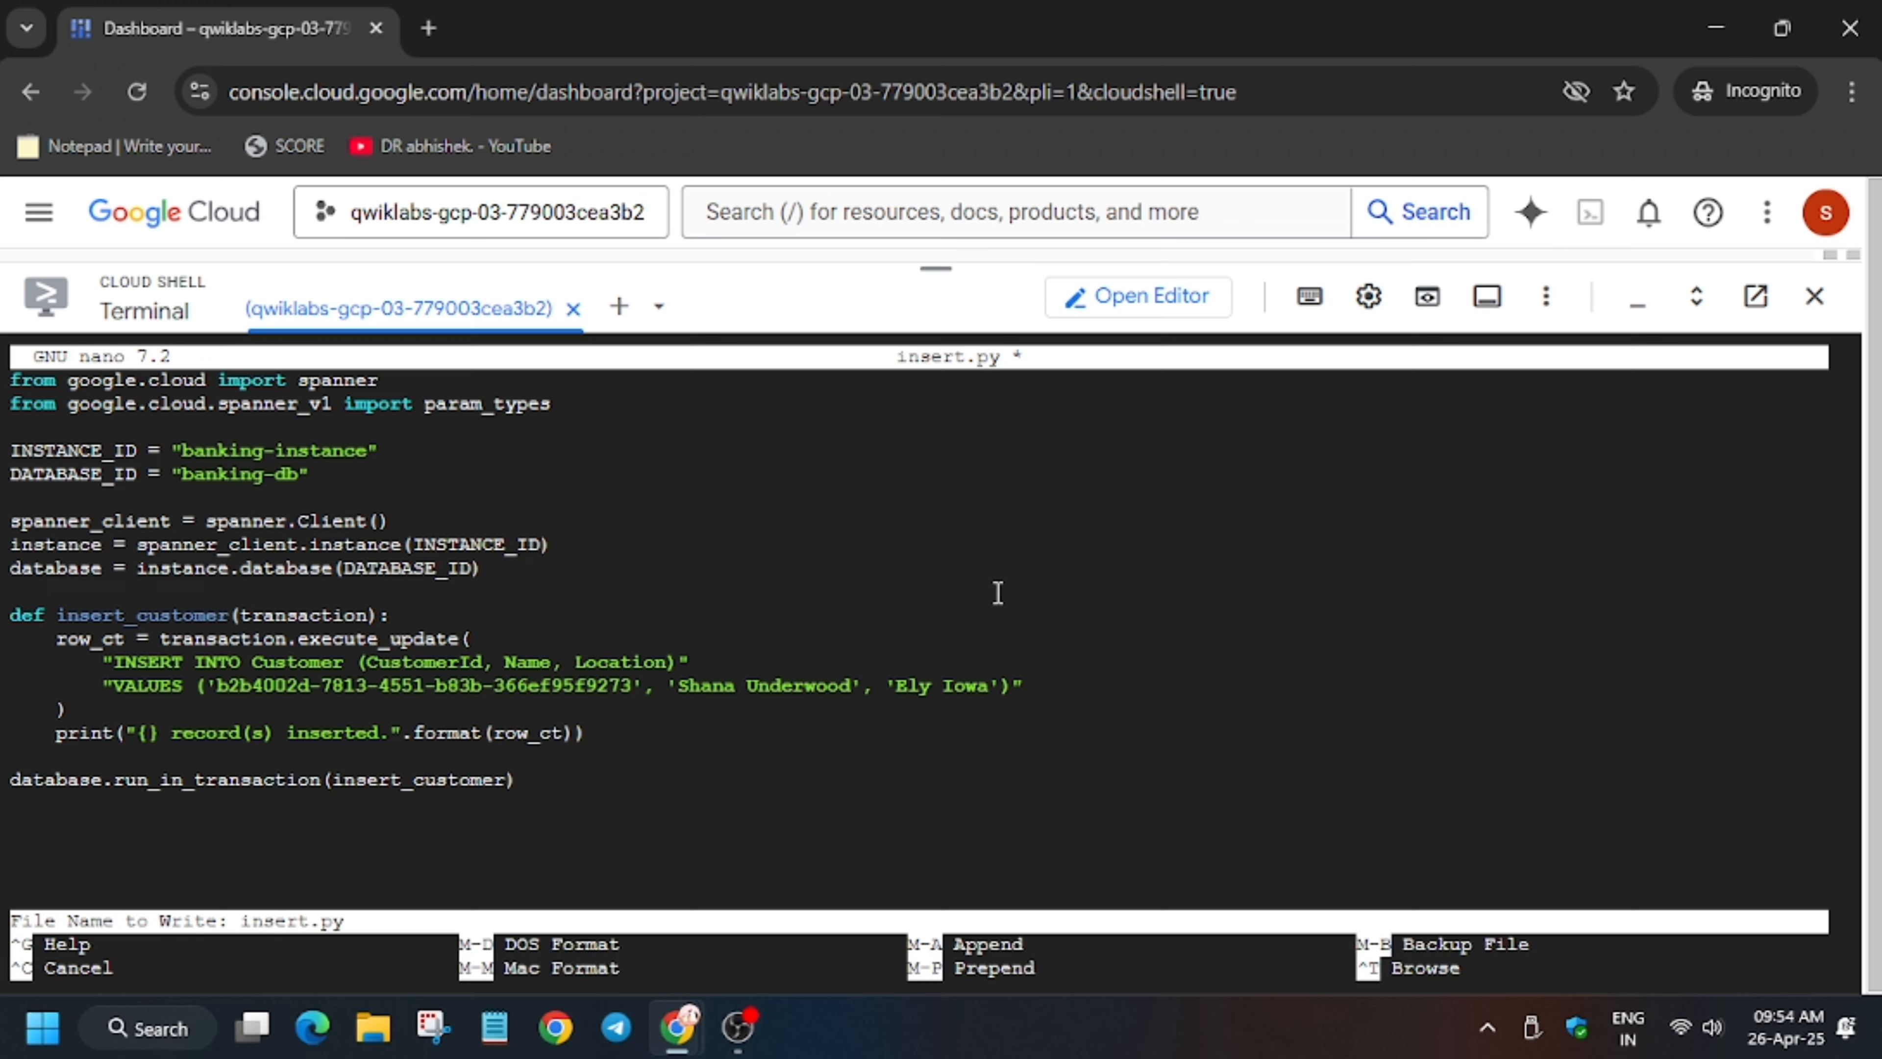
key("Return")
Copy the command python3 insert.py from the lab instructions and run it in Cloud Shell
key("alt+Tab")
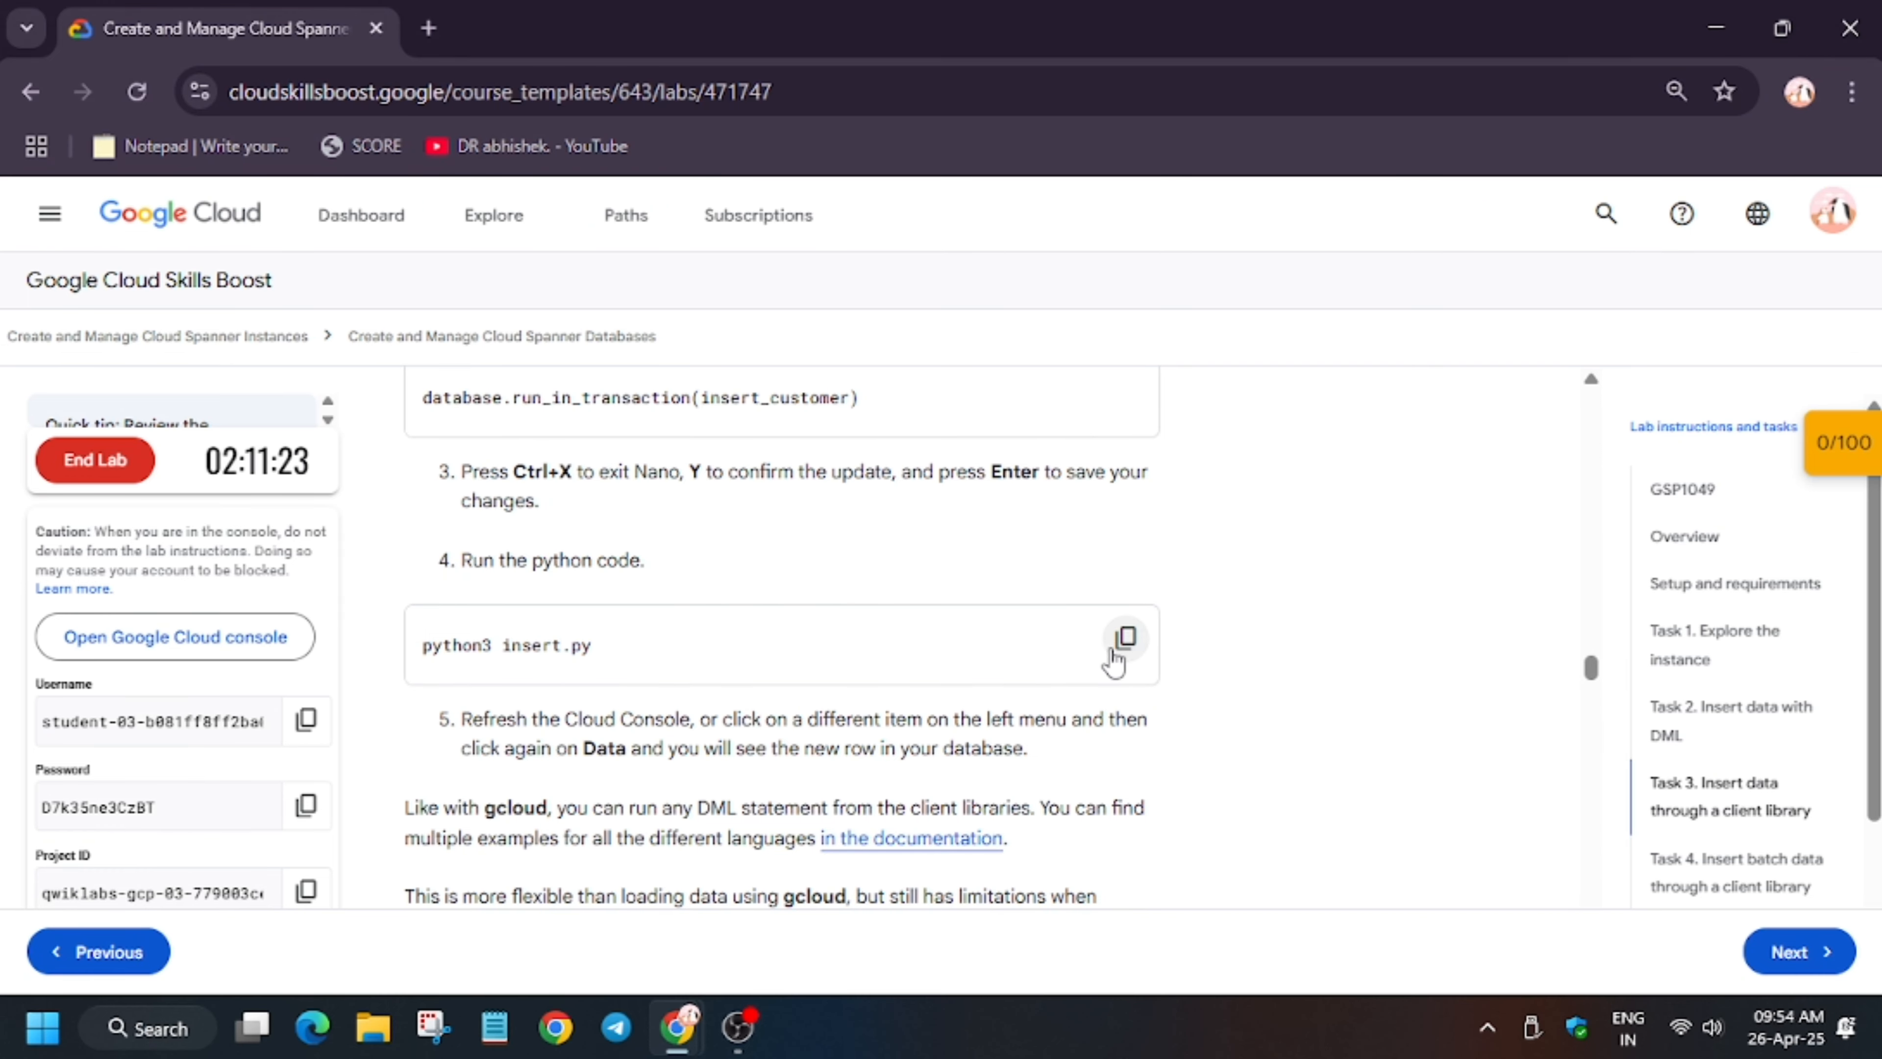
left_click(1118, 646)
key("alt+Tab")
key("ctrl+v")
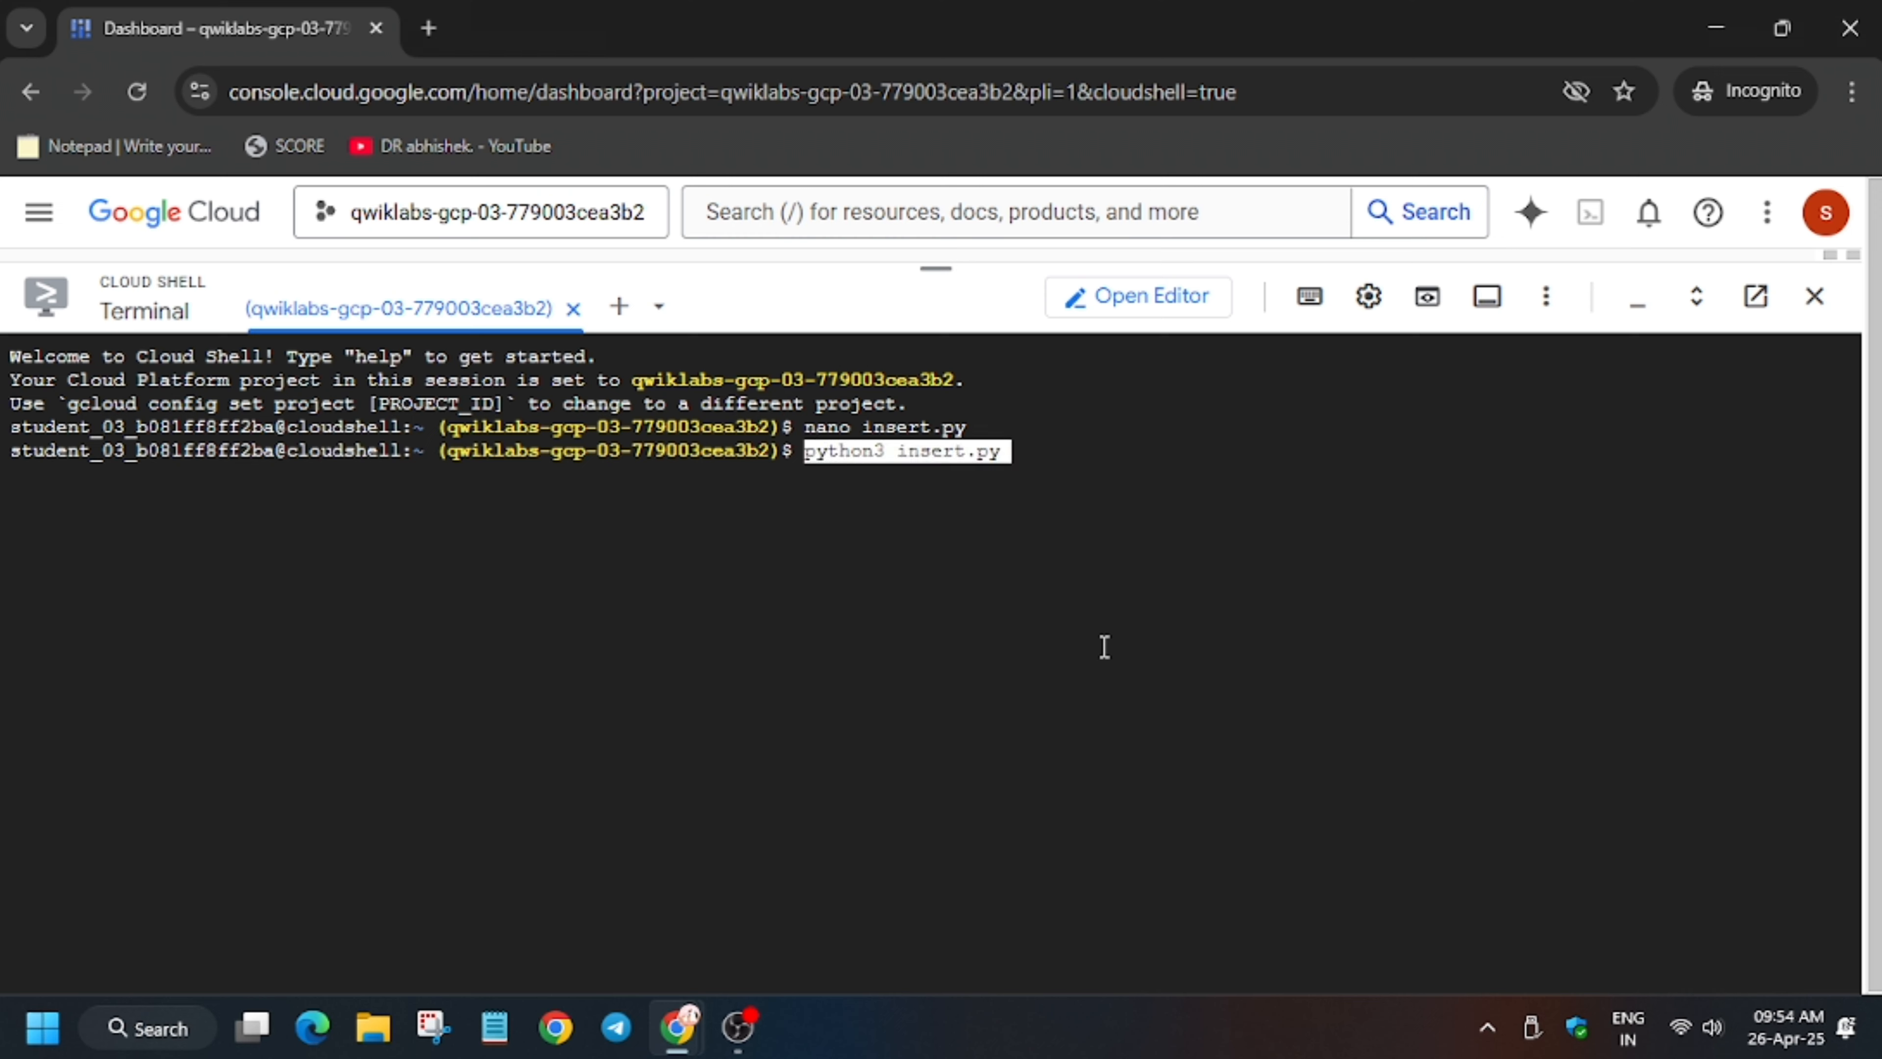
key("Return")
Look at the script's output in Cloud Shell and check the lab progress for "Insert data through a client library"
key("alt+Tab")
scroll(1015, 660, "down", 4)
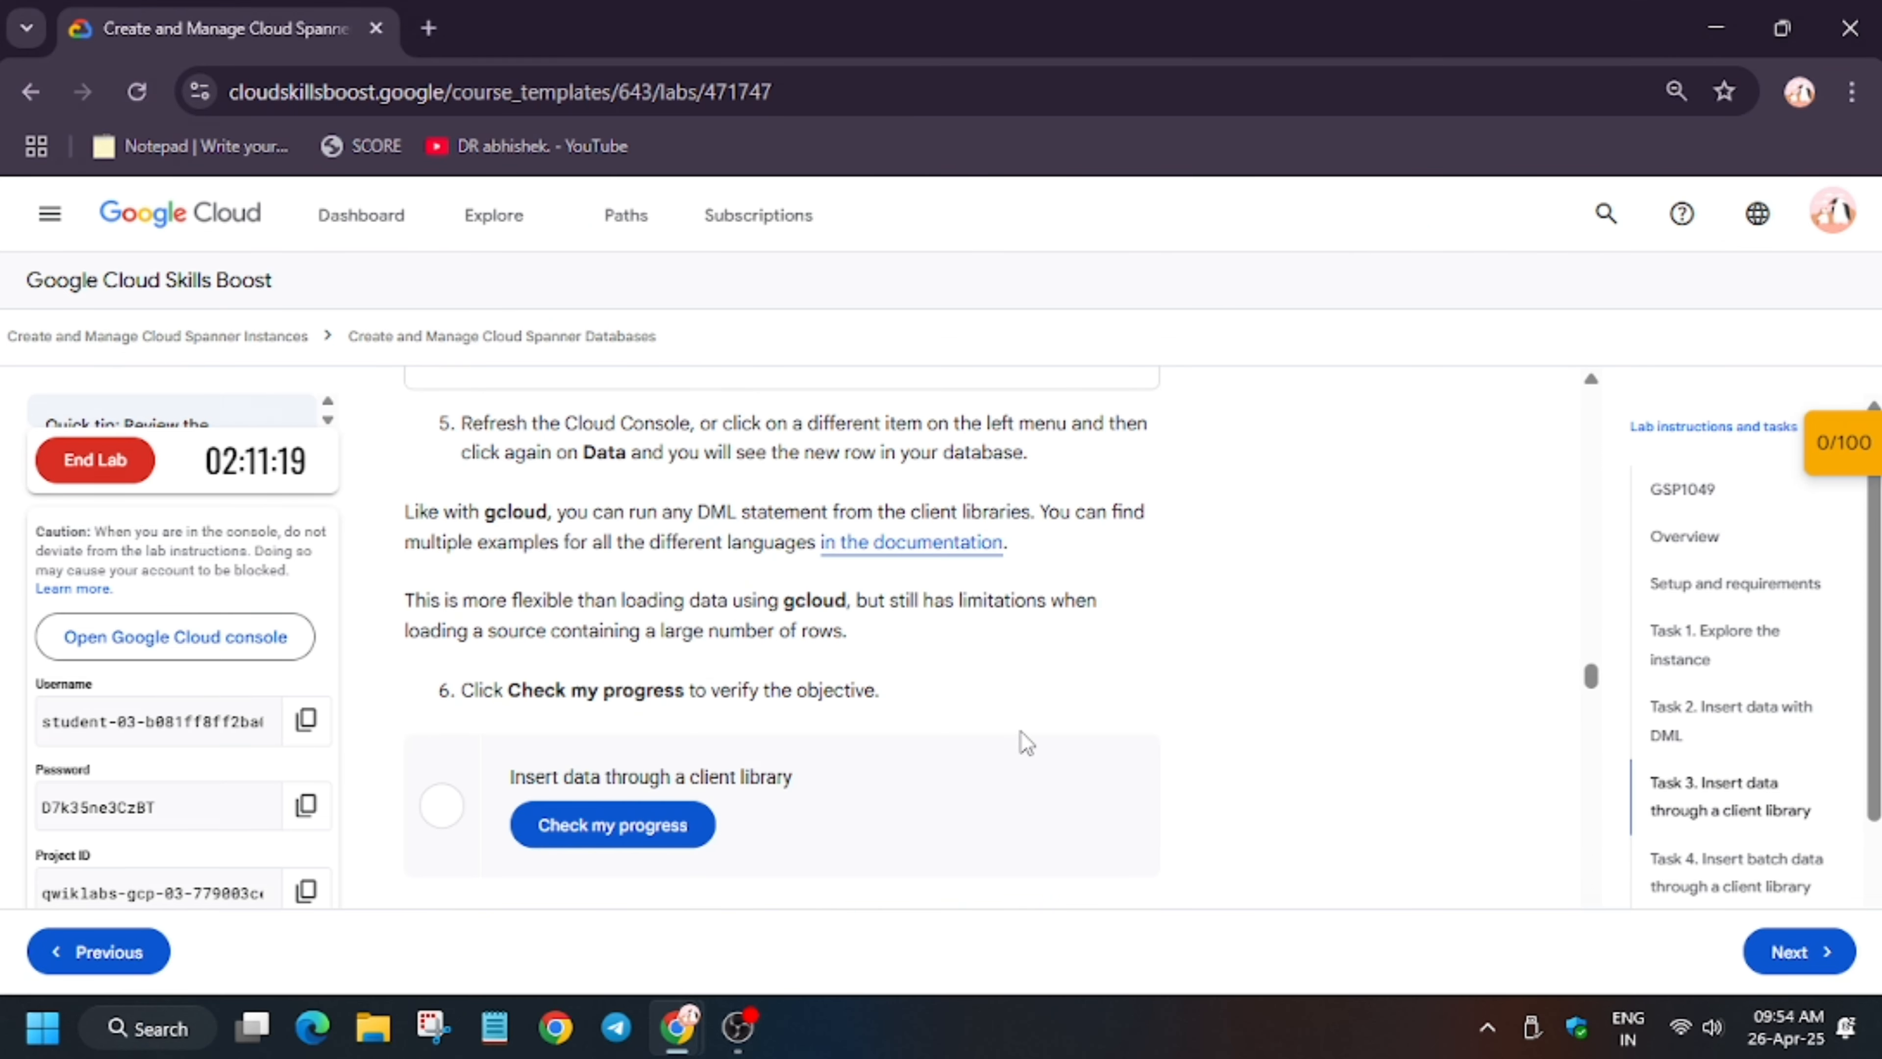
key("alt+Tab")
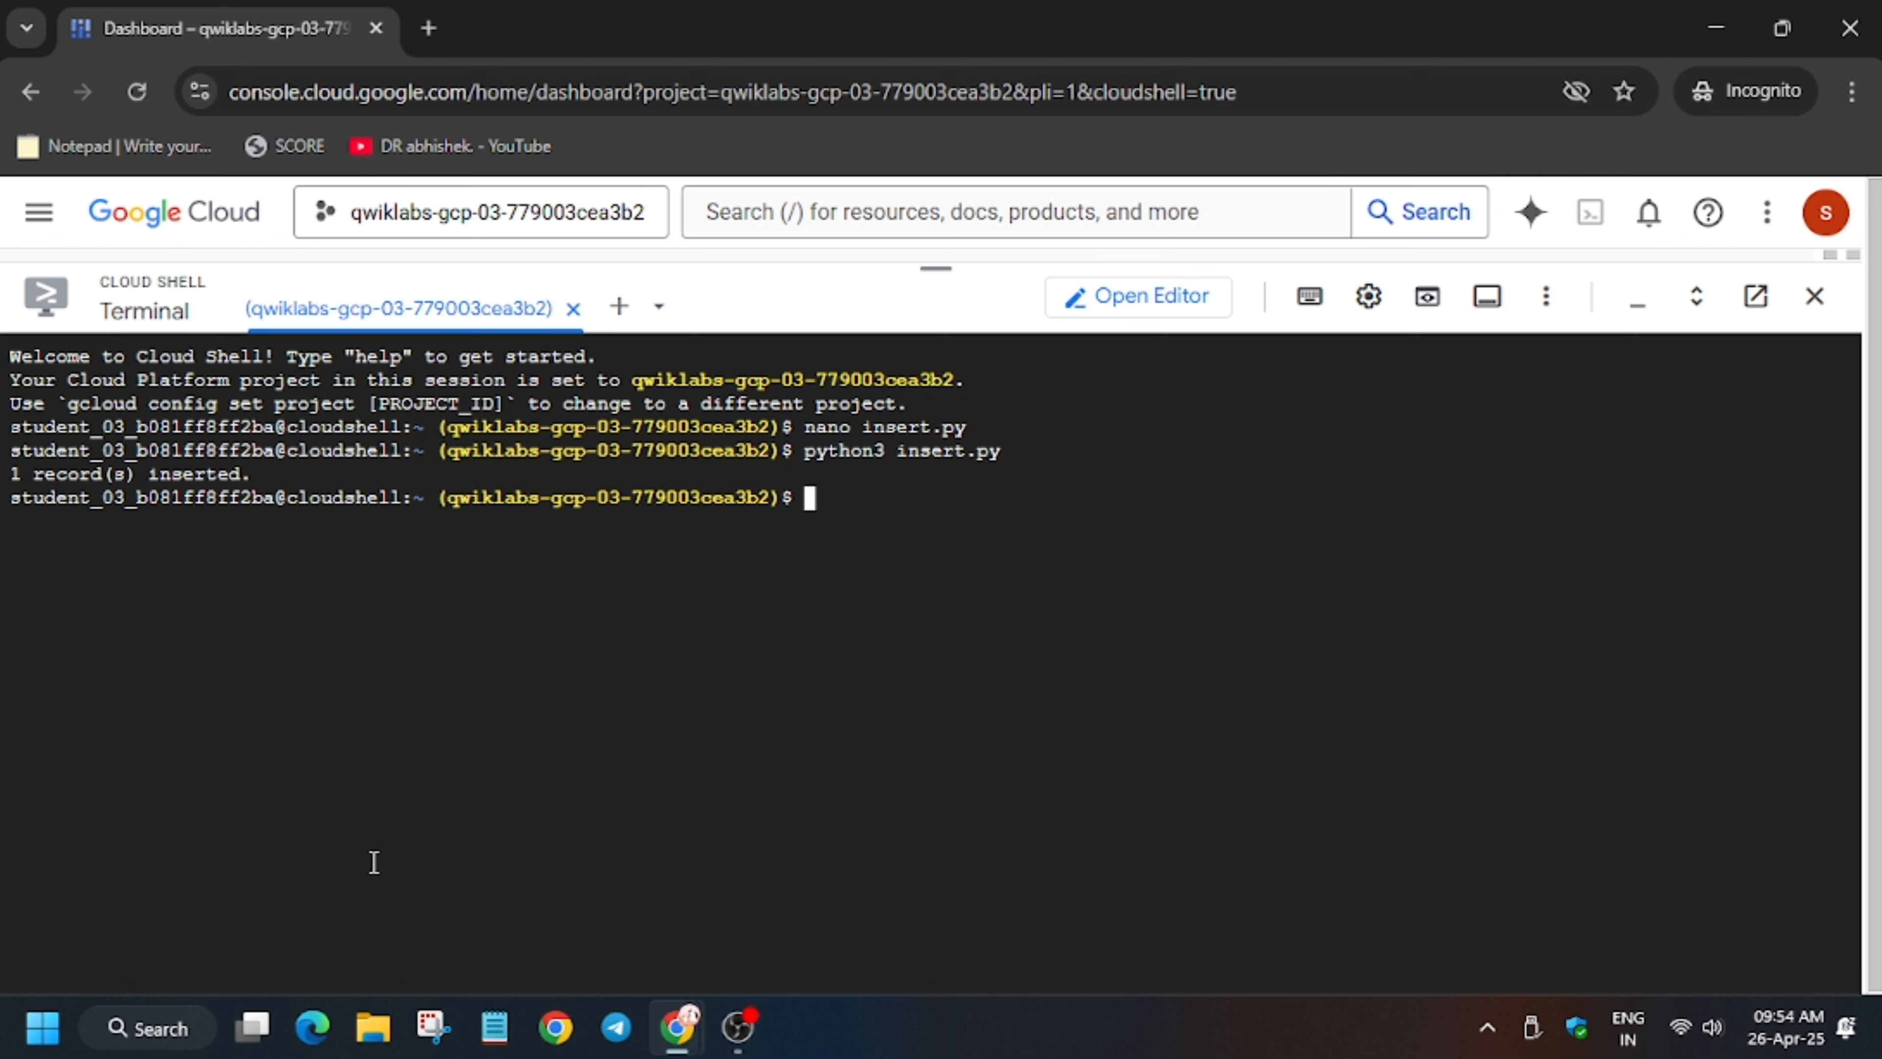
key("alt+Tab")
left_click(582, 821)
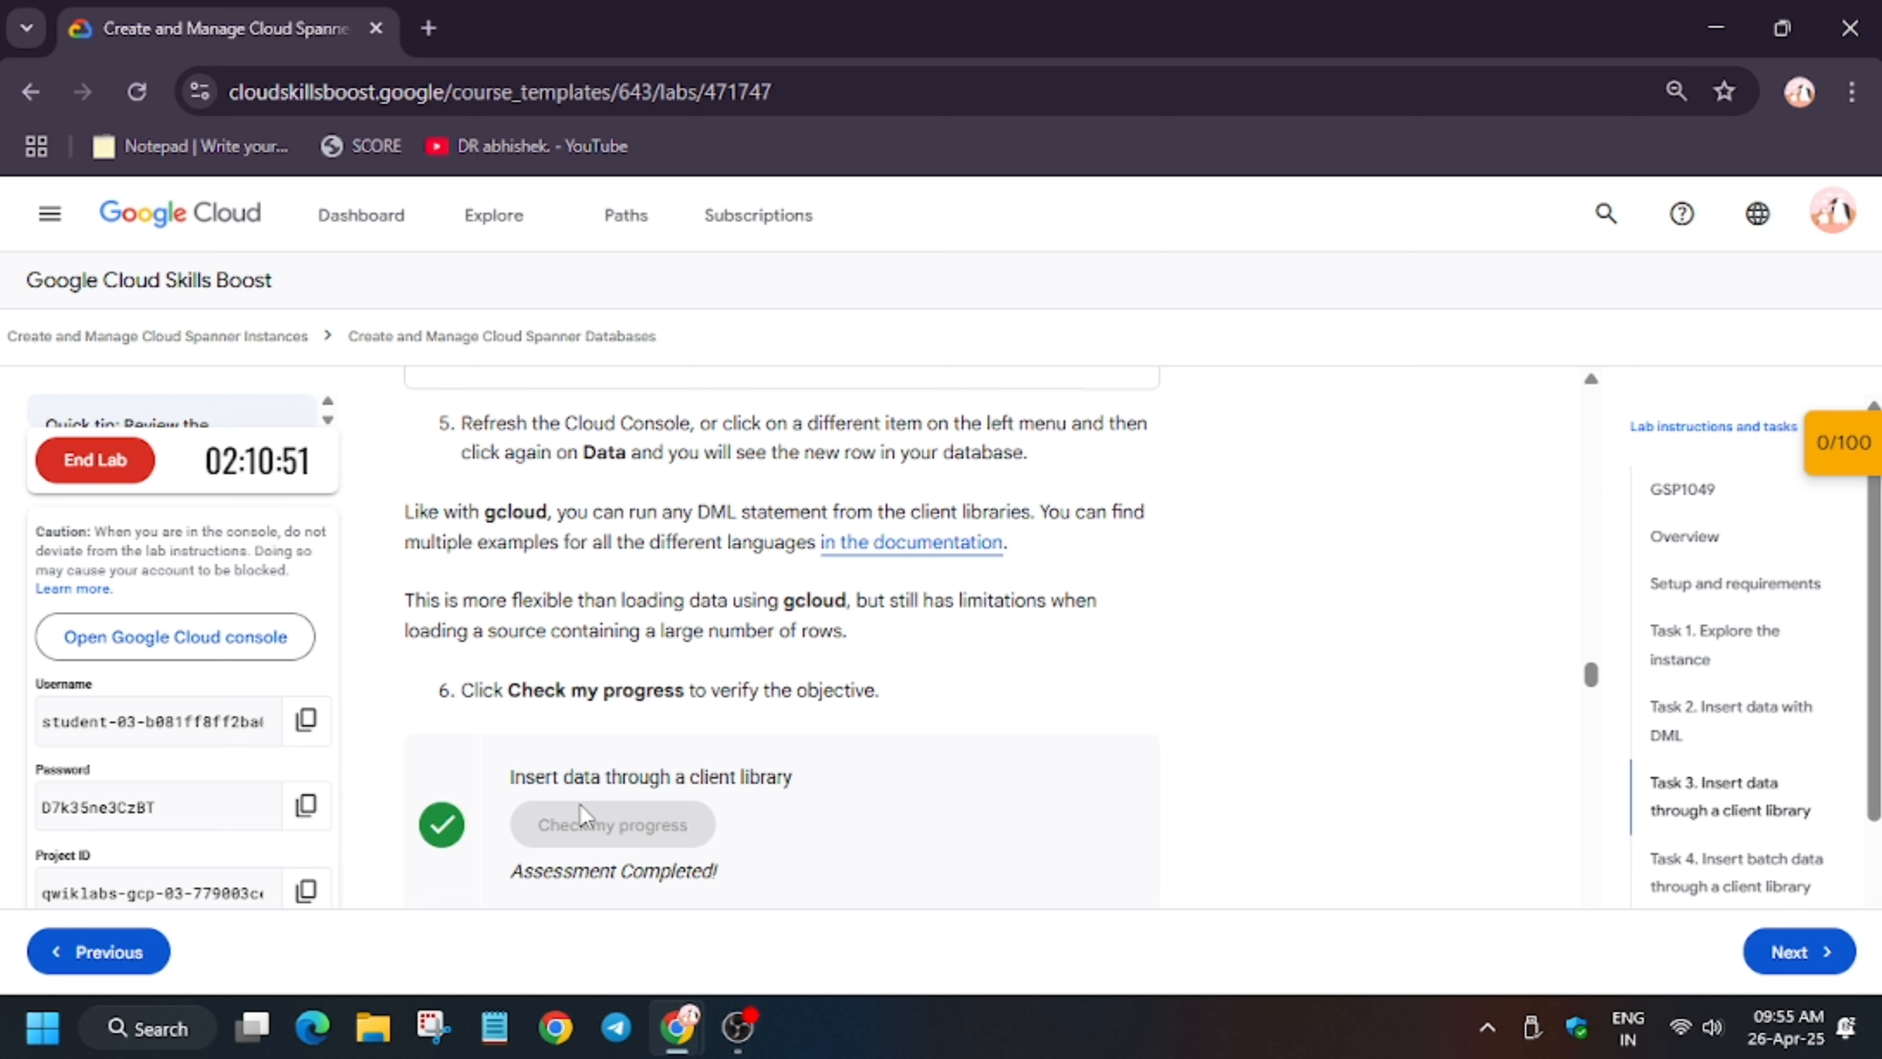
Copy the Task 4 command nano batch_insert.py and run it in Cloud Shell to open a new file
left_click(1125, 846)
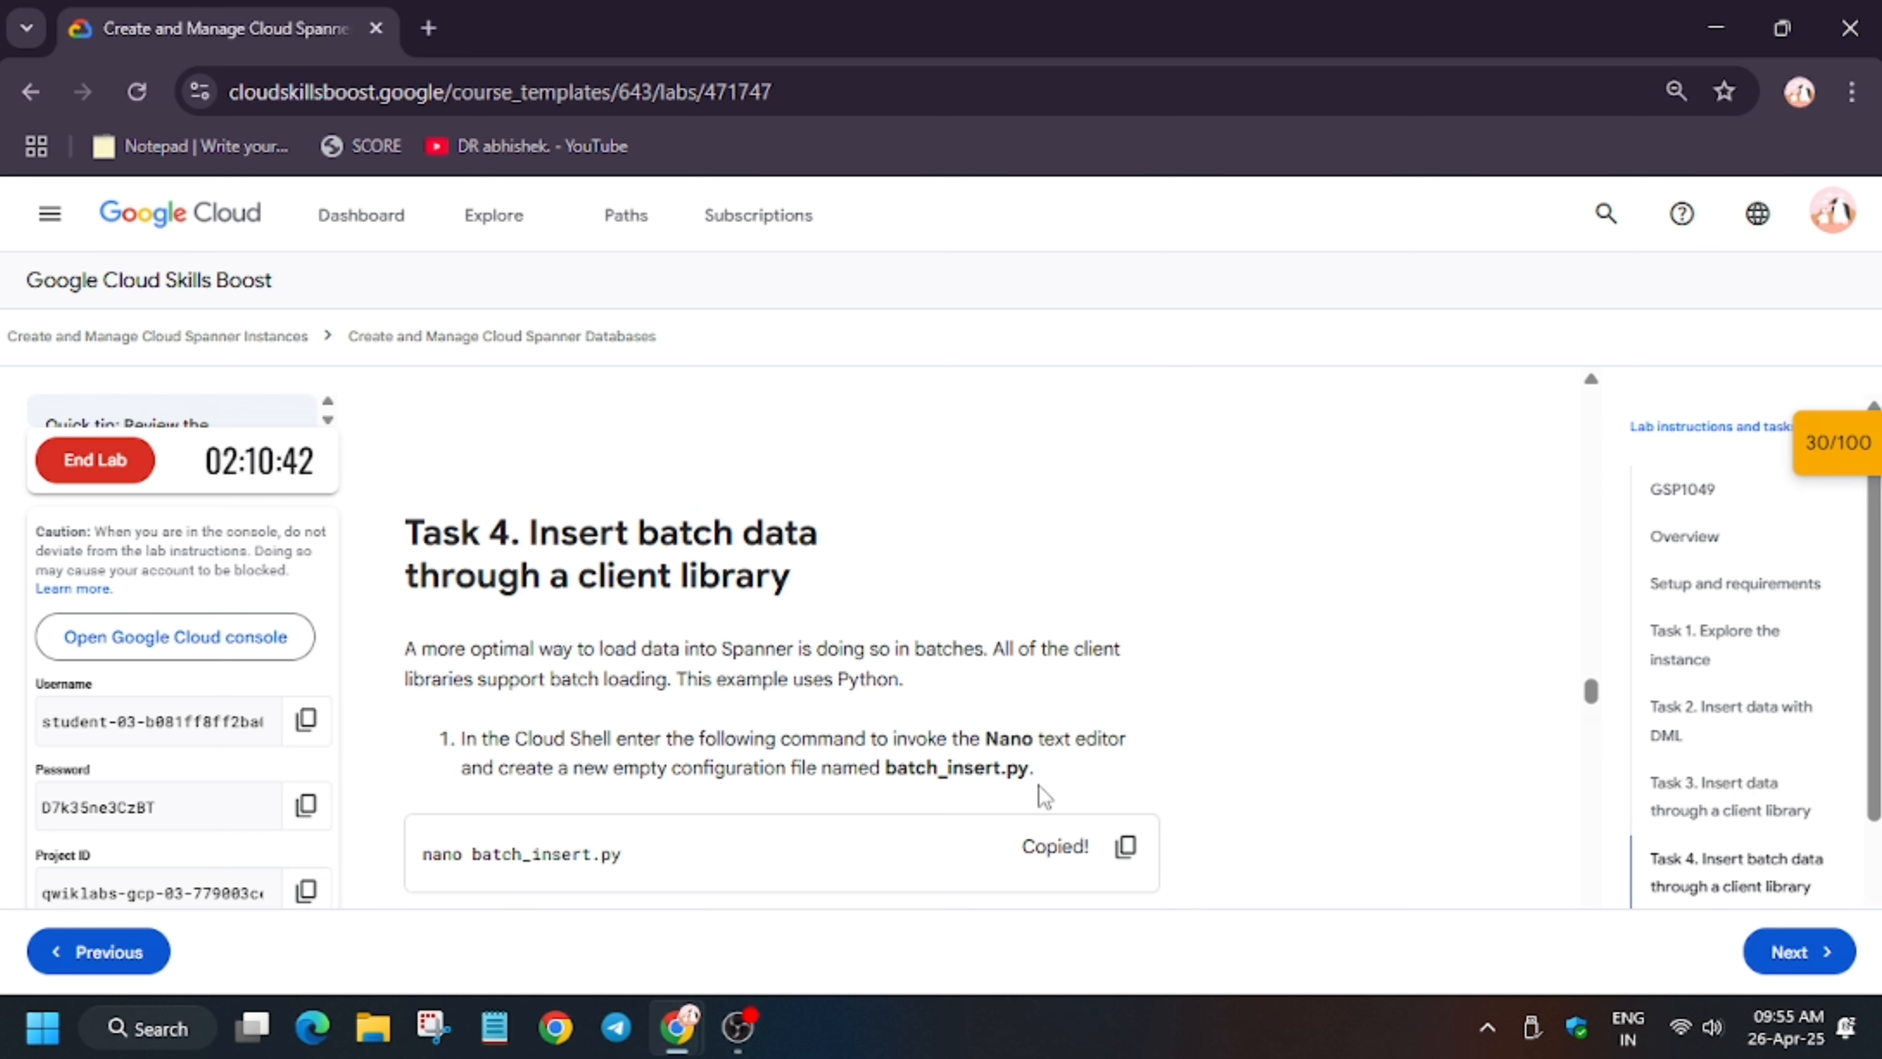
key("alt+Tab")
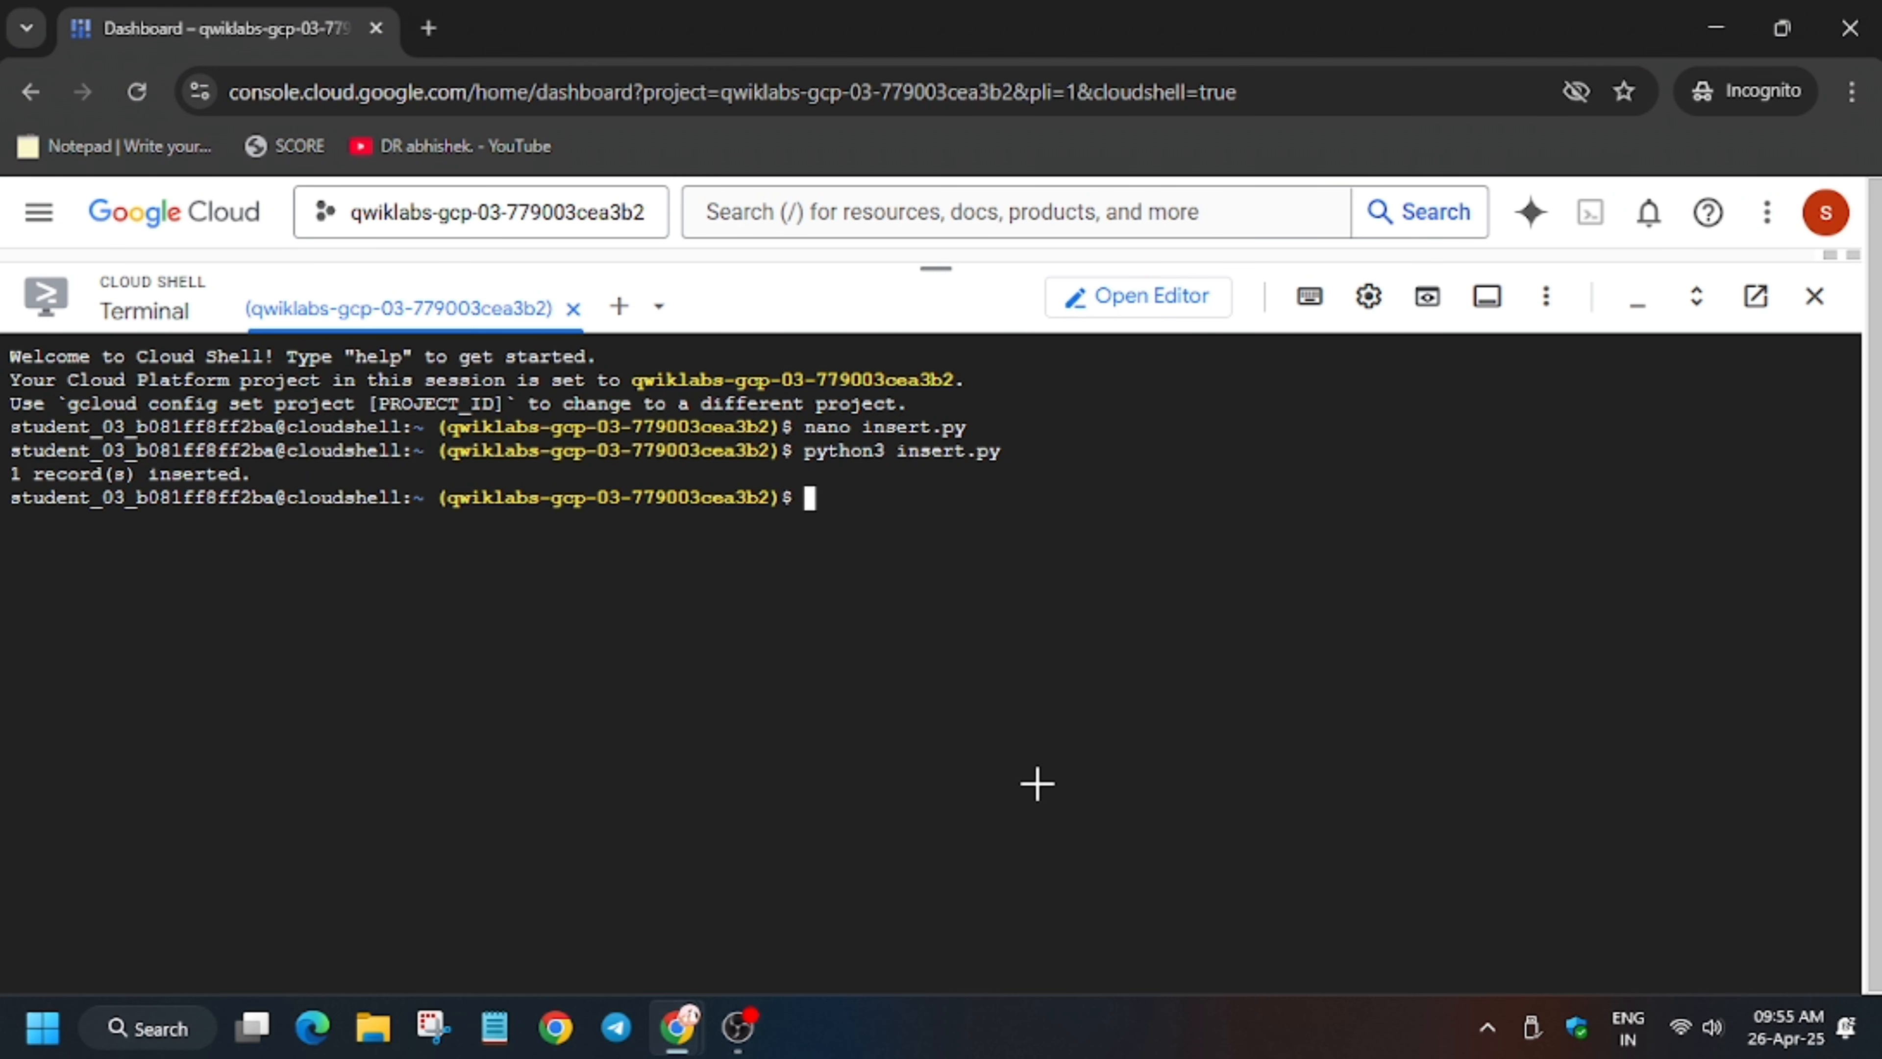
key("ctrl+v")
key("Return")
Fill batch_insert.py with the lab's Task 4 Python code for batch-inserting Customer rows, save the file and exit nano
key("alt+Tab")
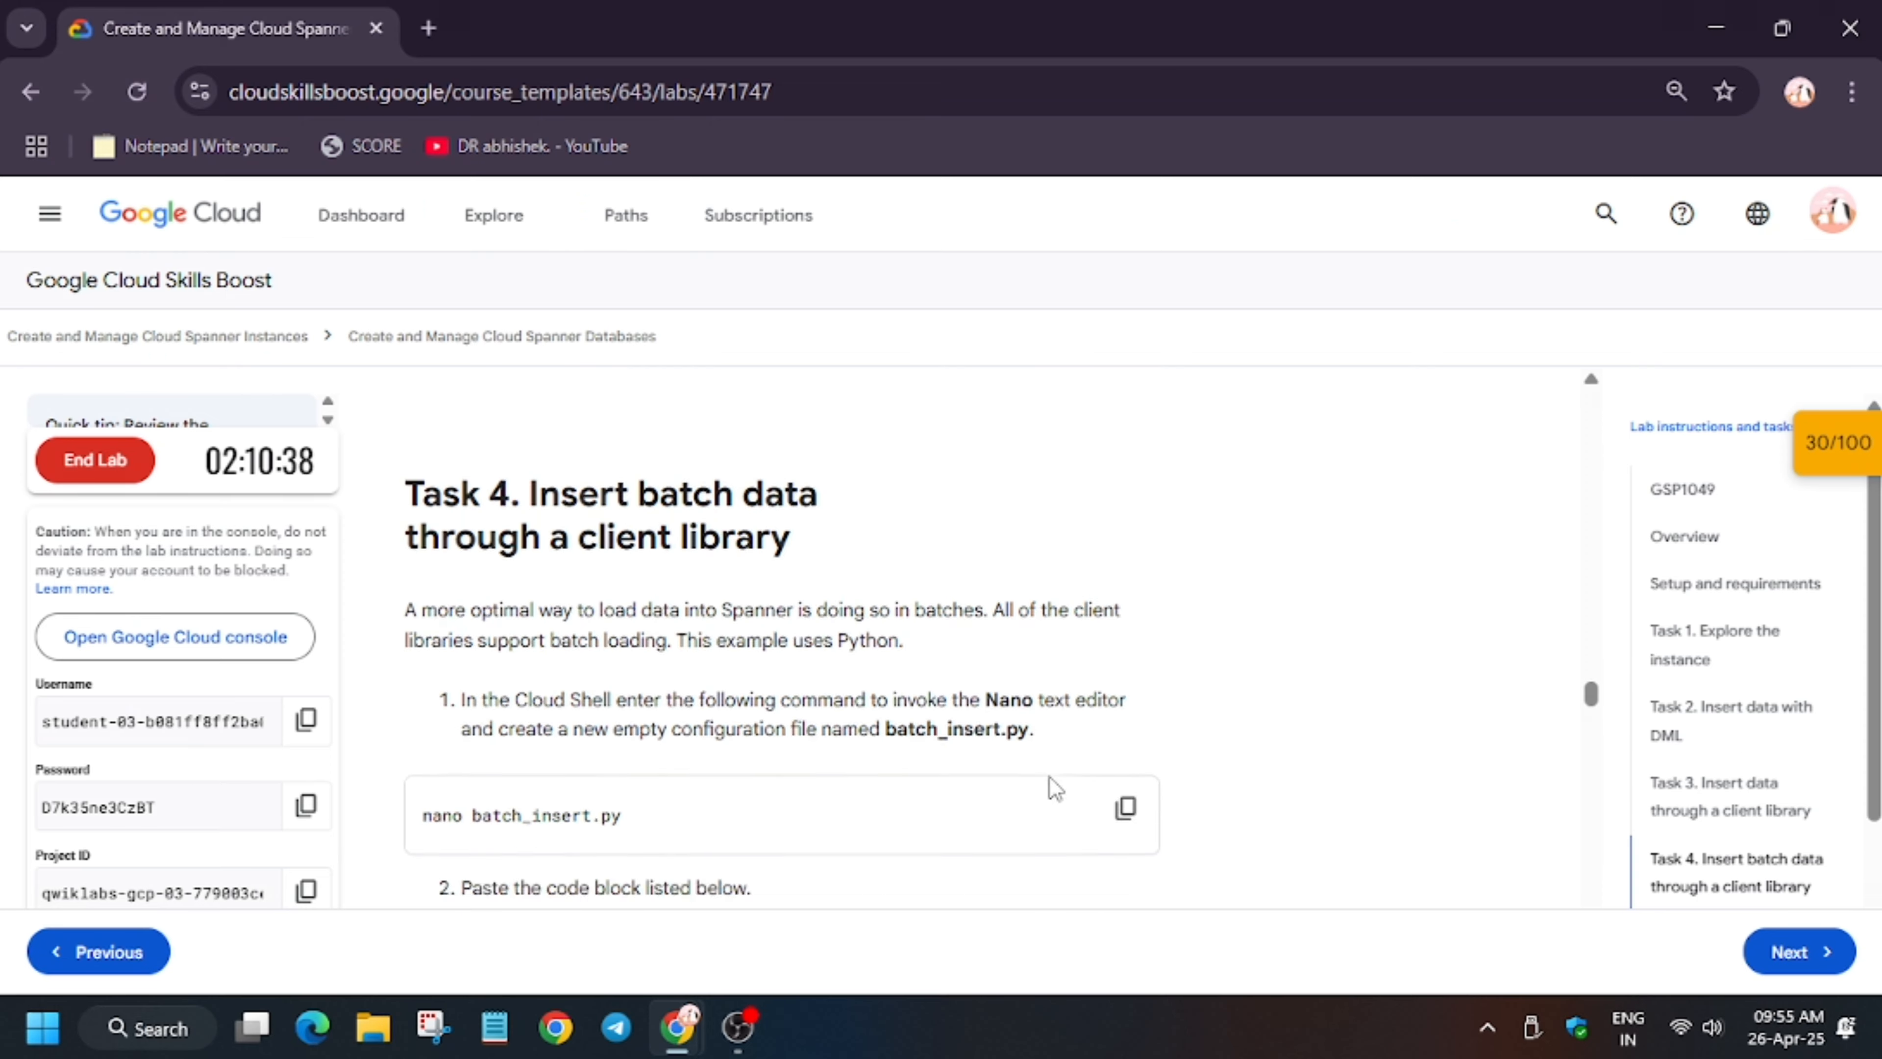
scroll(1051, 786, "down", 5)
left_click(1124, 412)
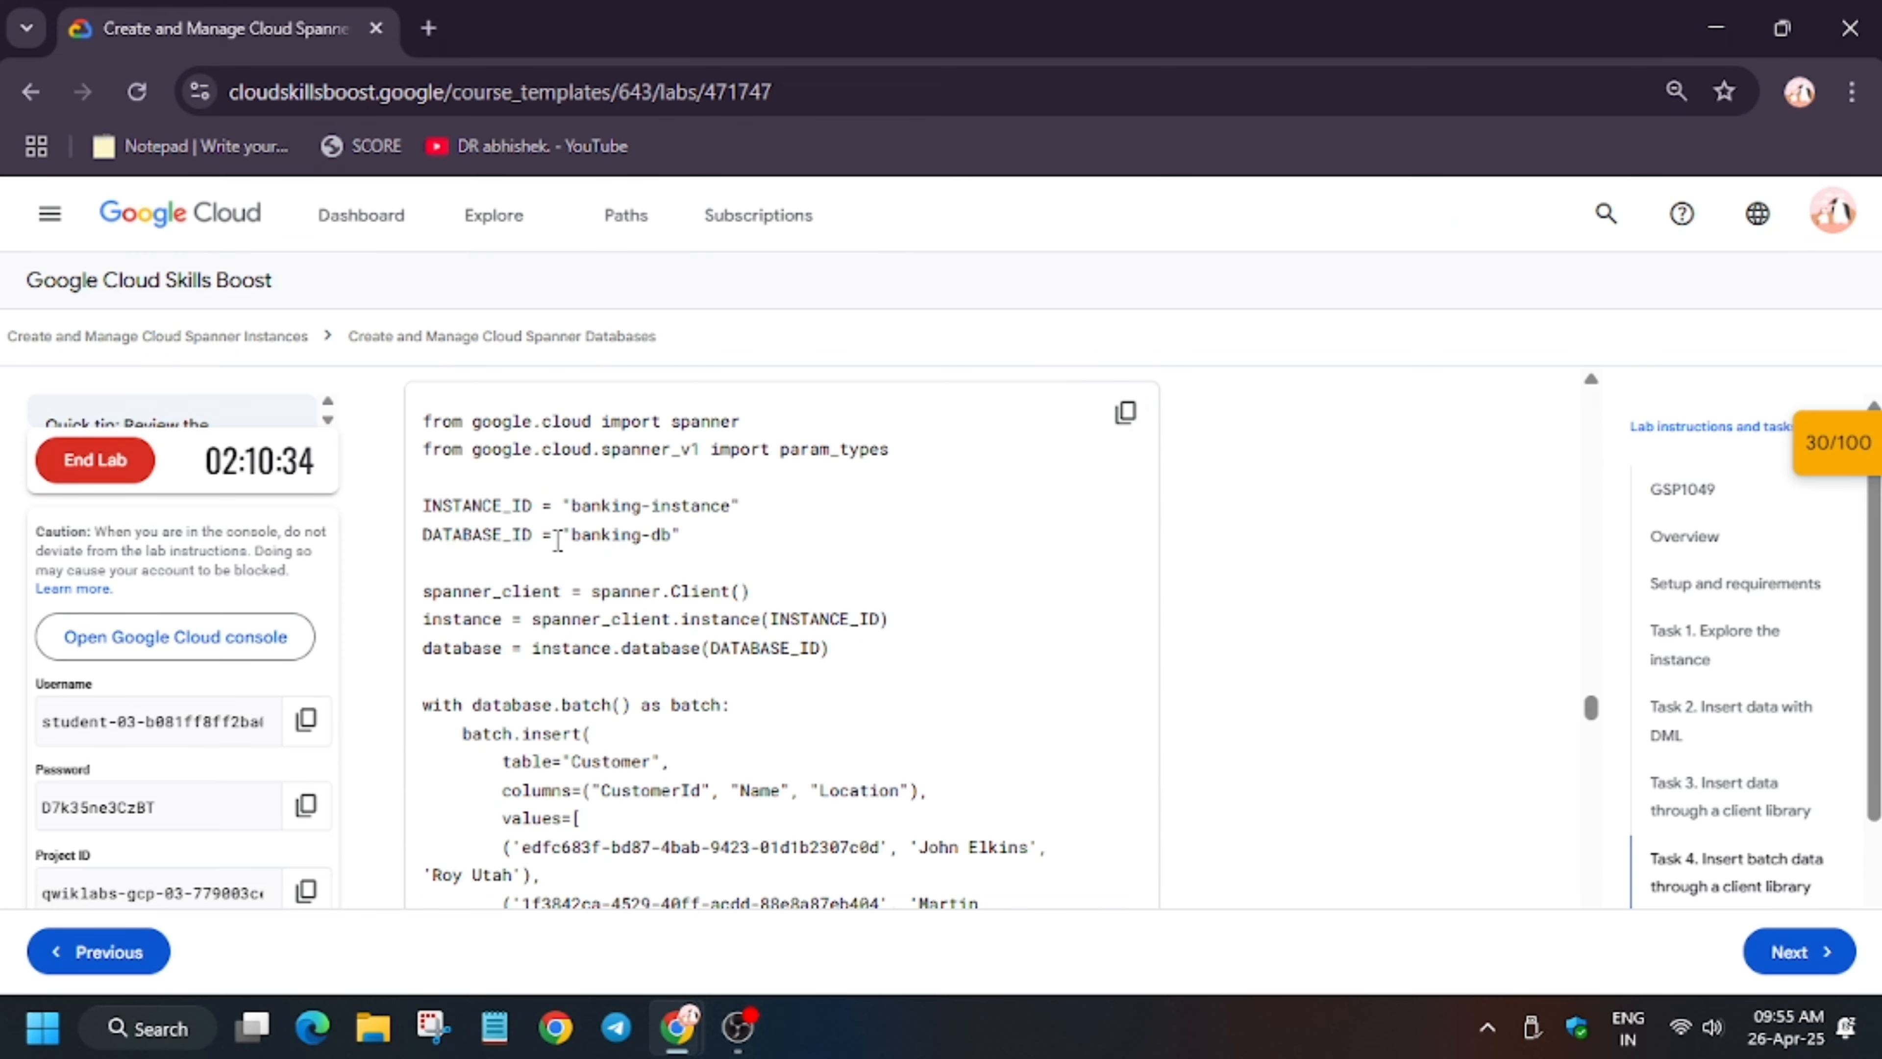
scroll(557, 540, "down", 5)
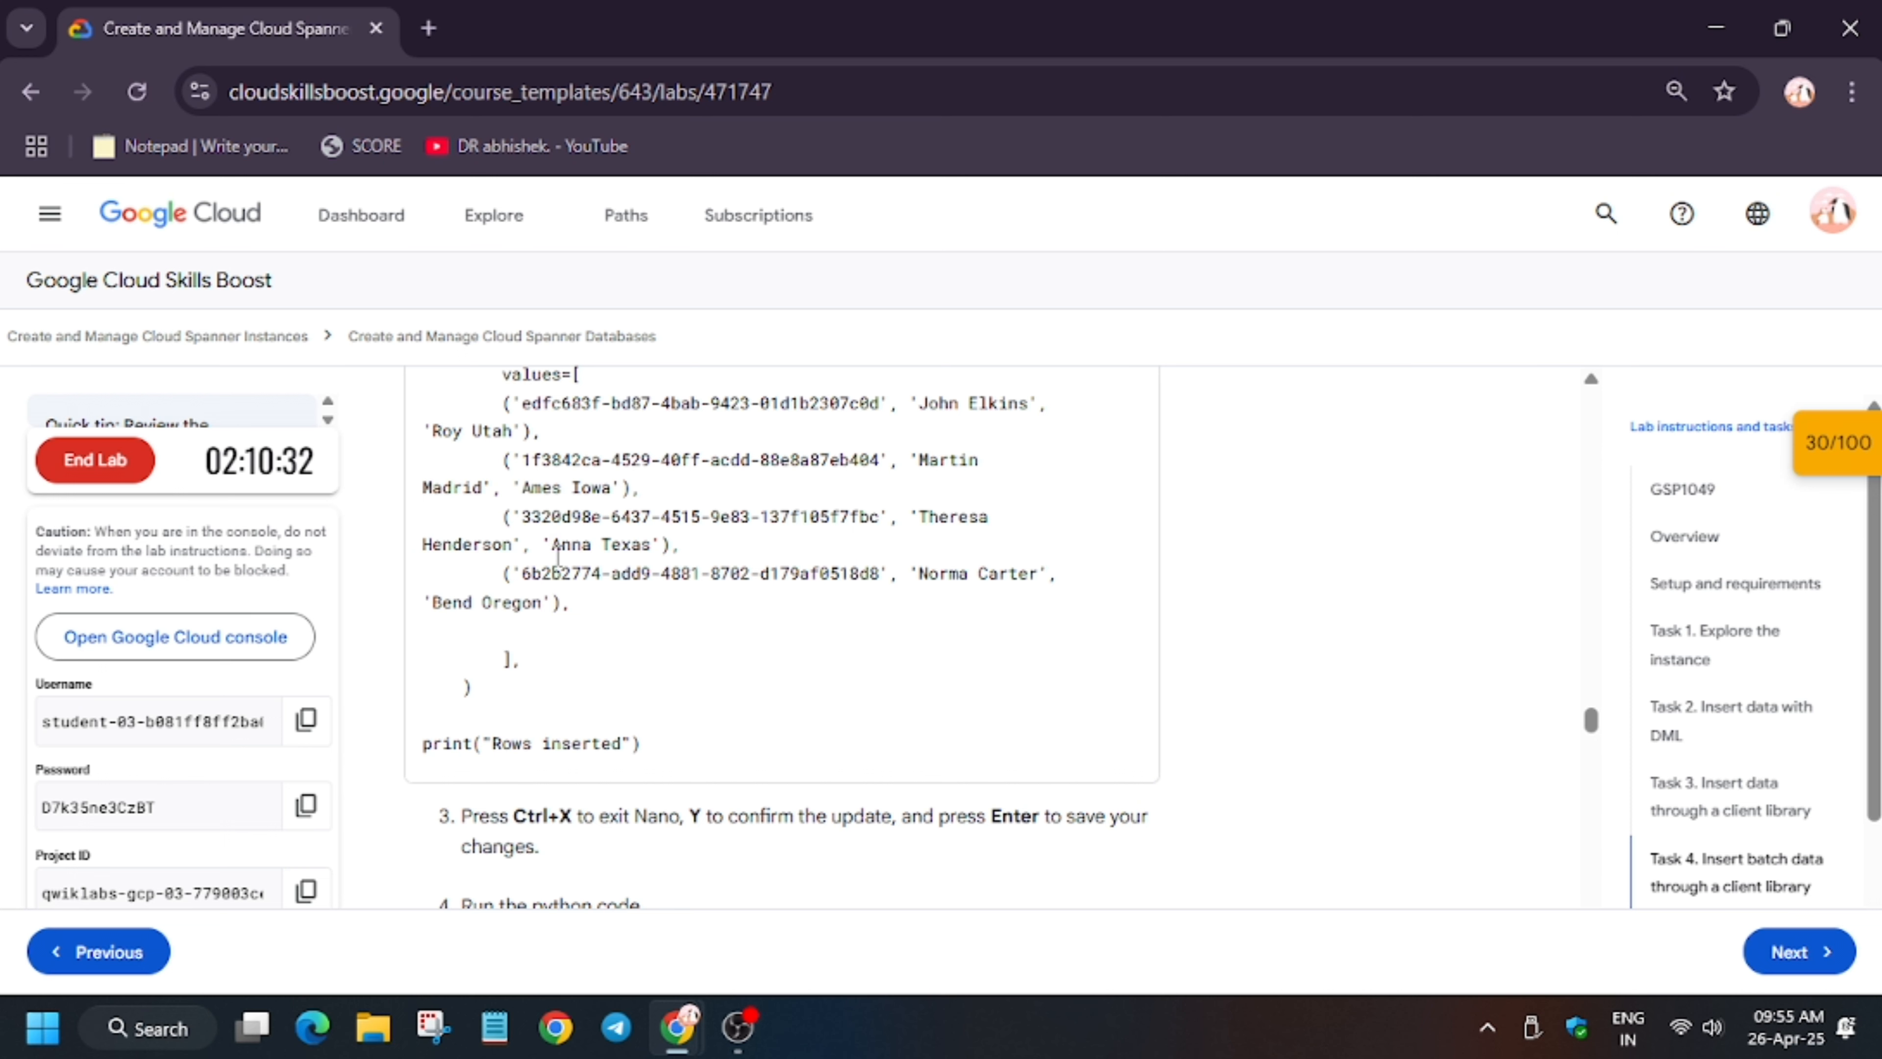
scroll(828, 631, "down", 3)
key("alt+Tab")
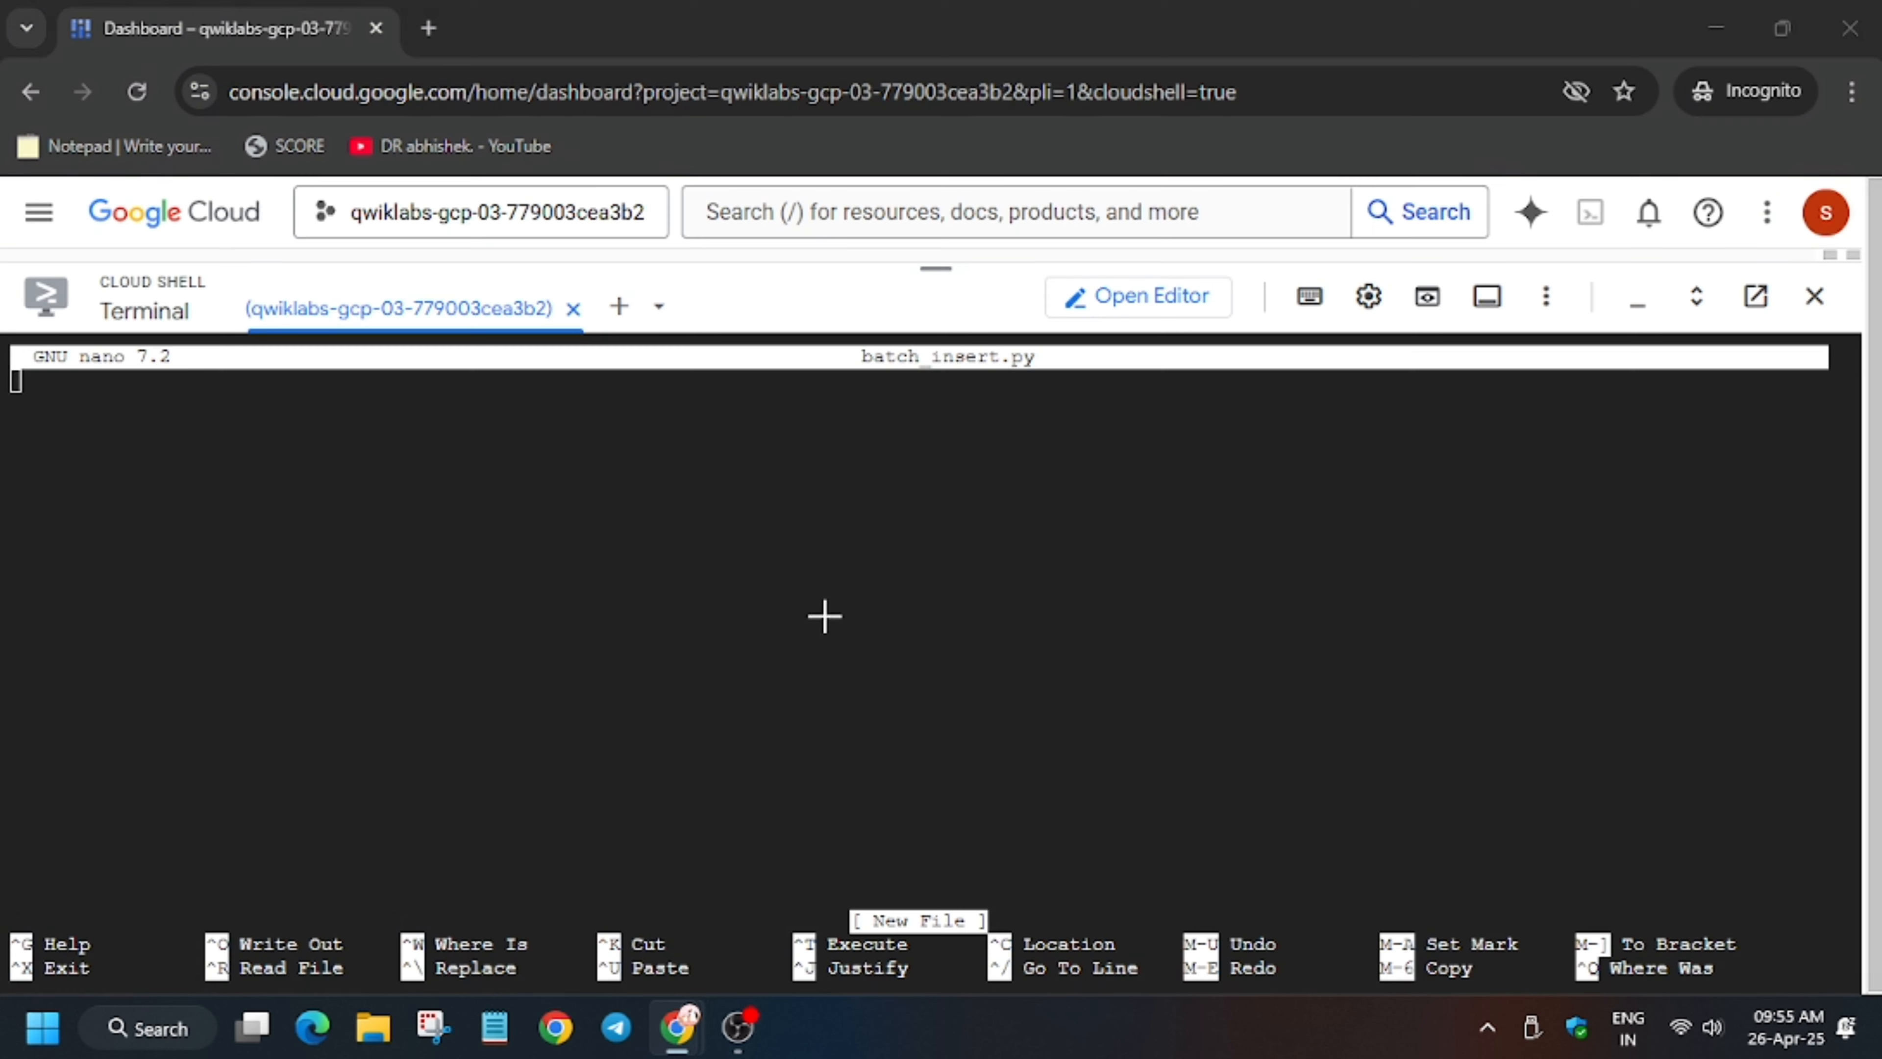
key("ctrl+v")
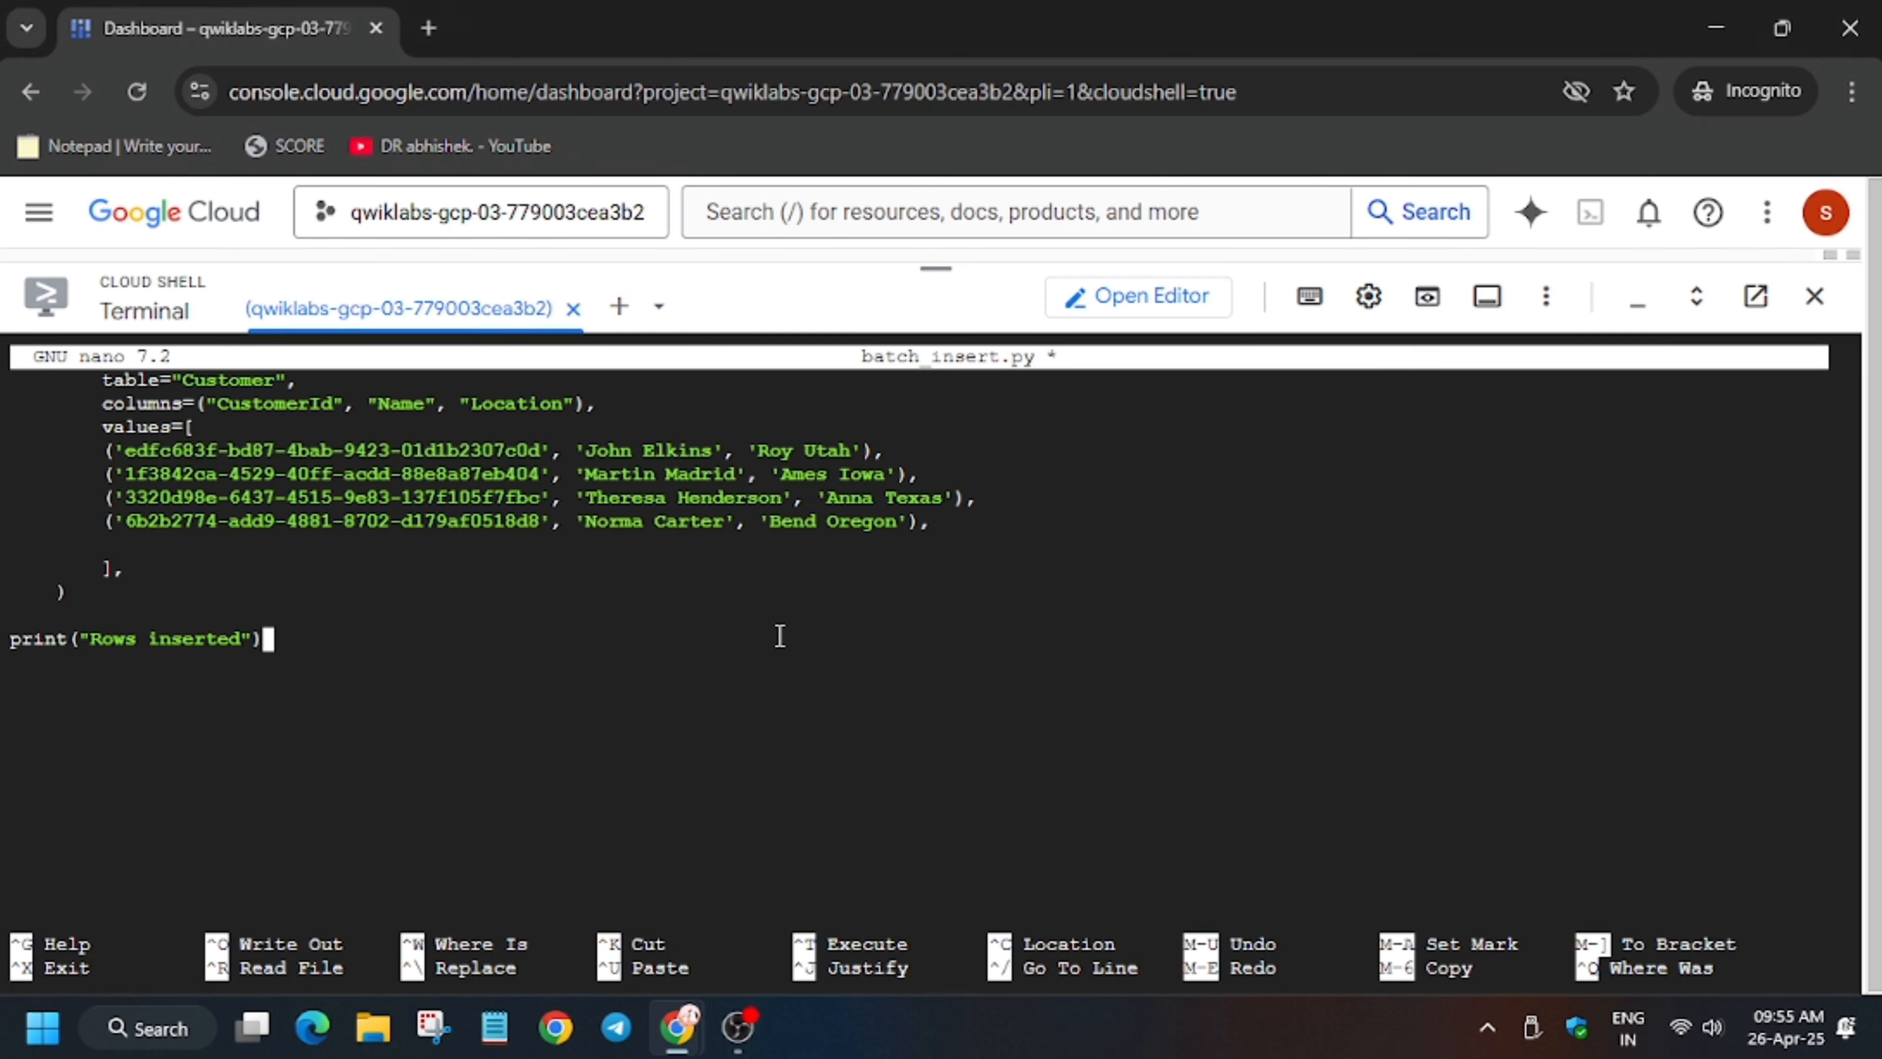
key("ctrl+z")
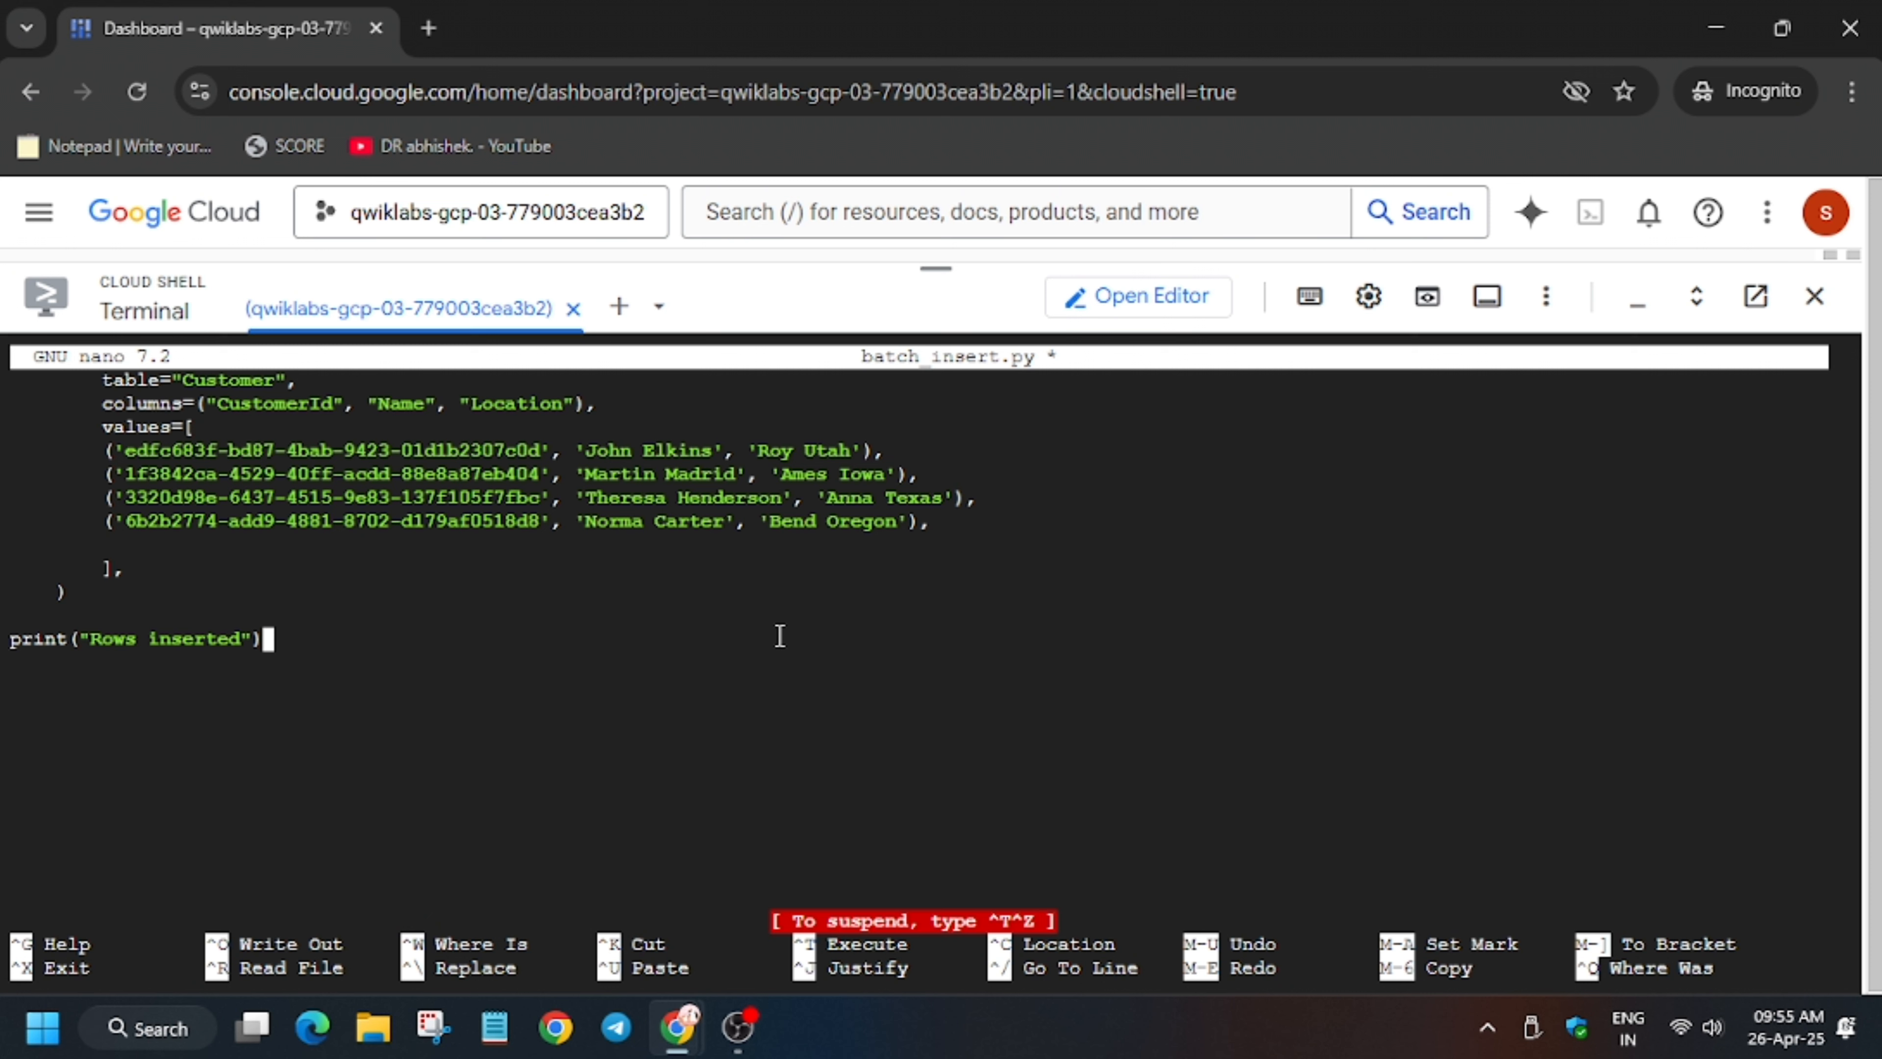
key("ctrl+x")
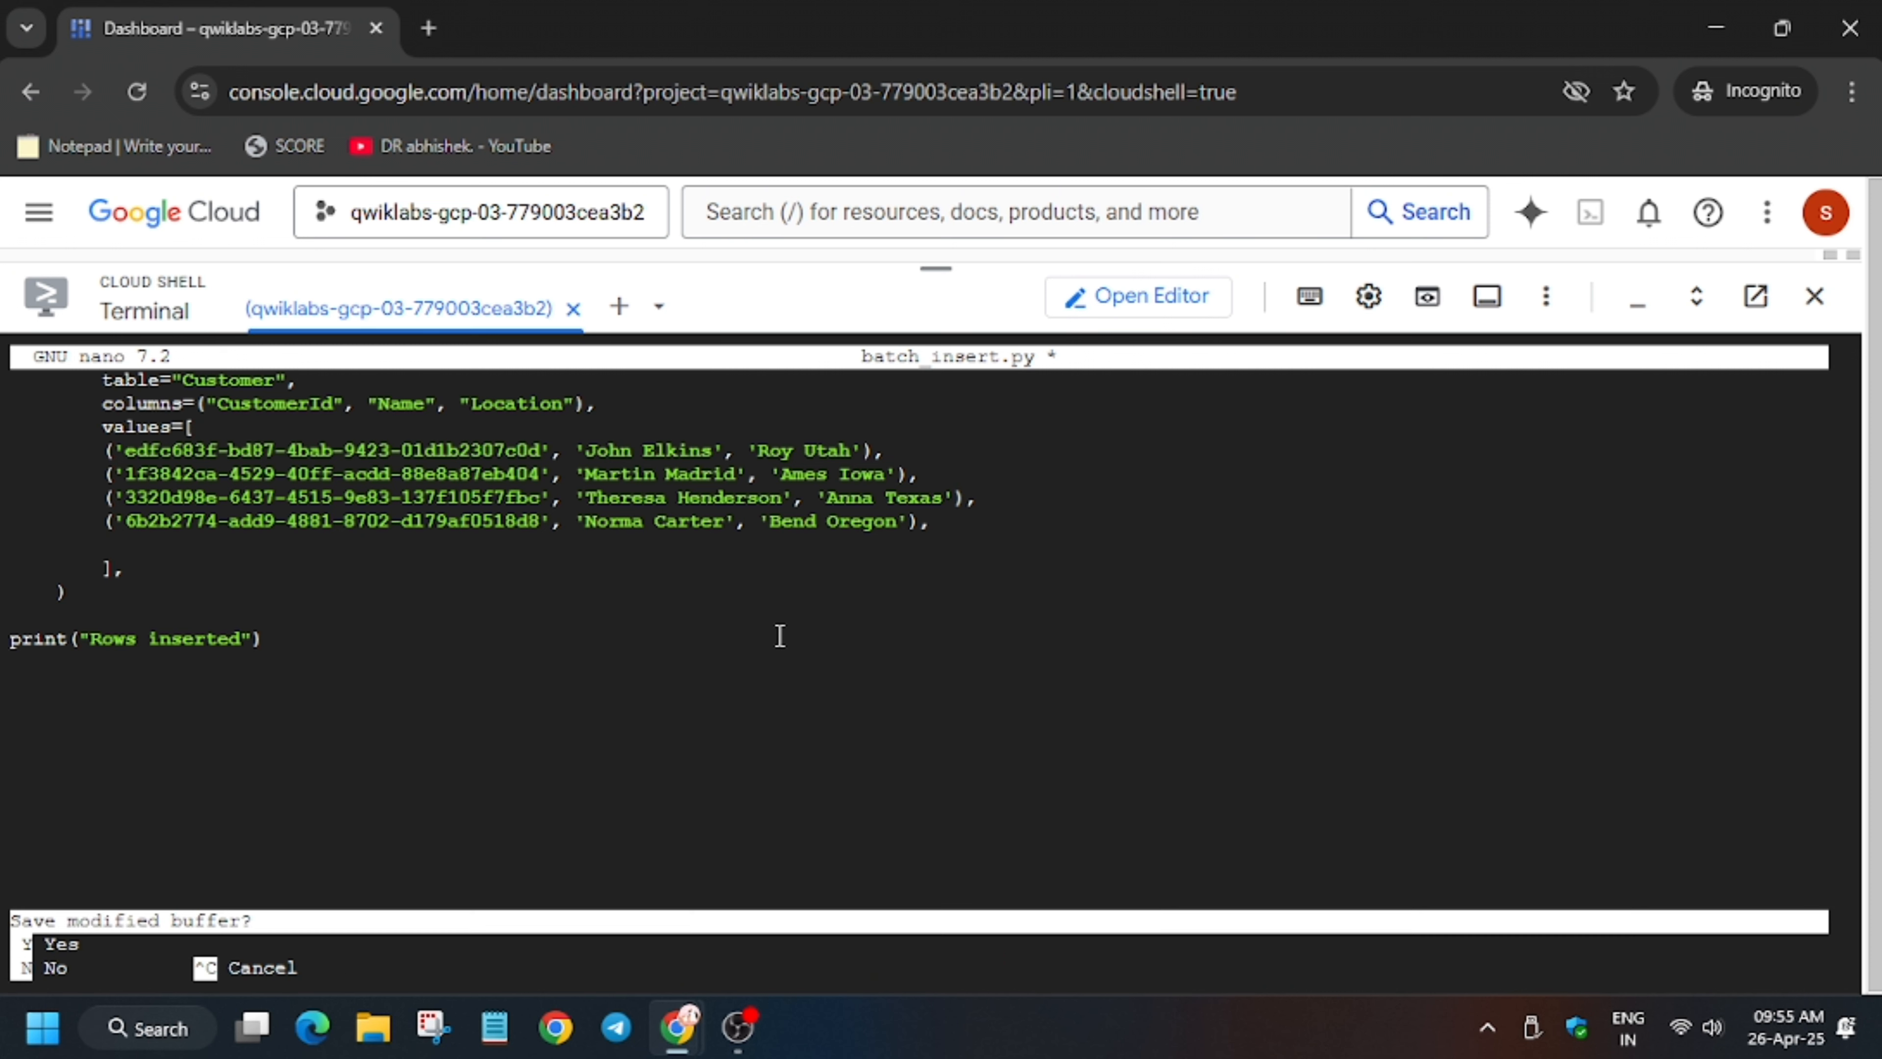
key("y")
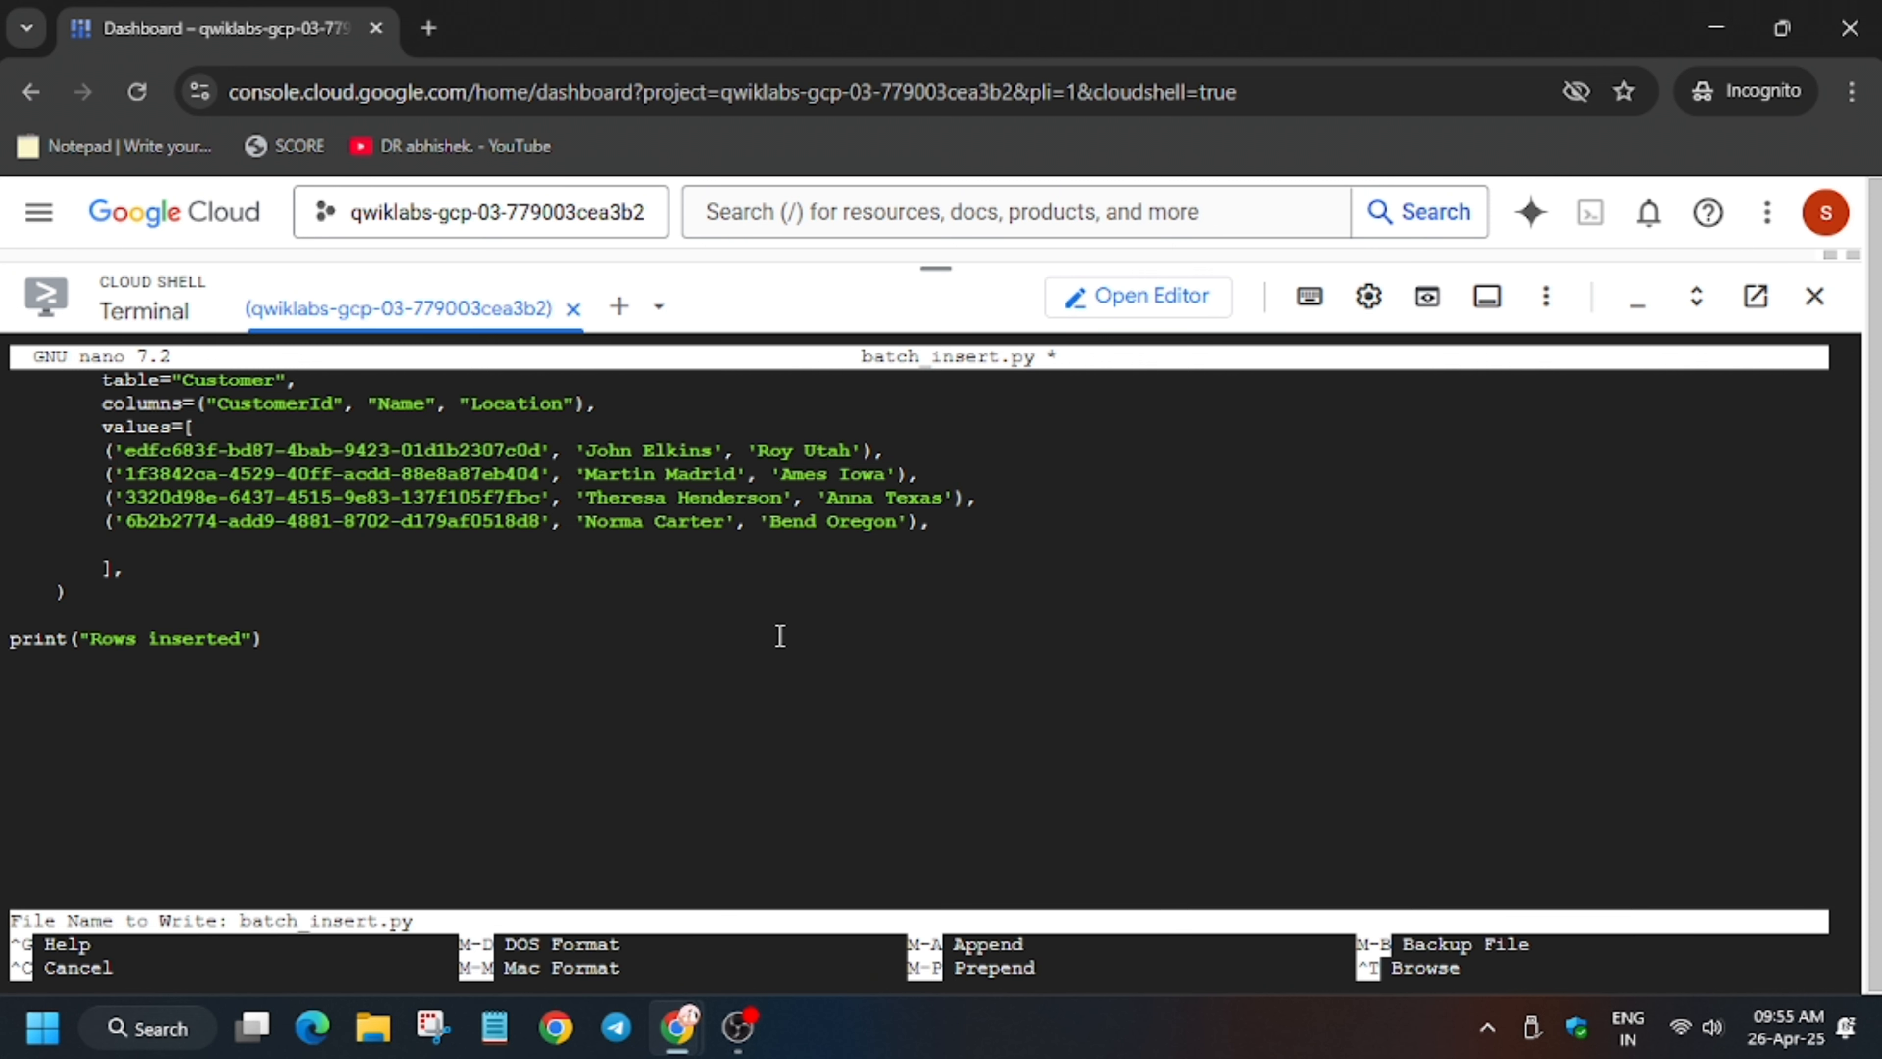
key("Return")
Copy the command python3 batch_insert.py from the lab instructions and run it in Cloud Shell
key("alt+Tab")
scroll(779, 645, "down", 3)
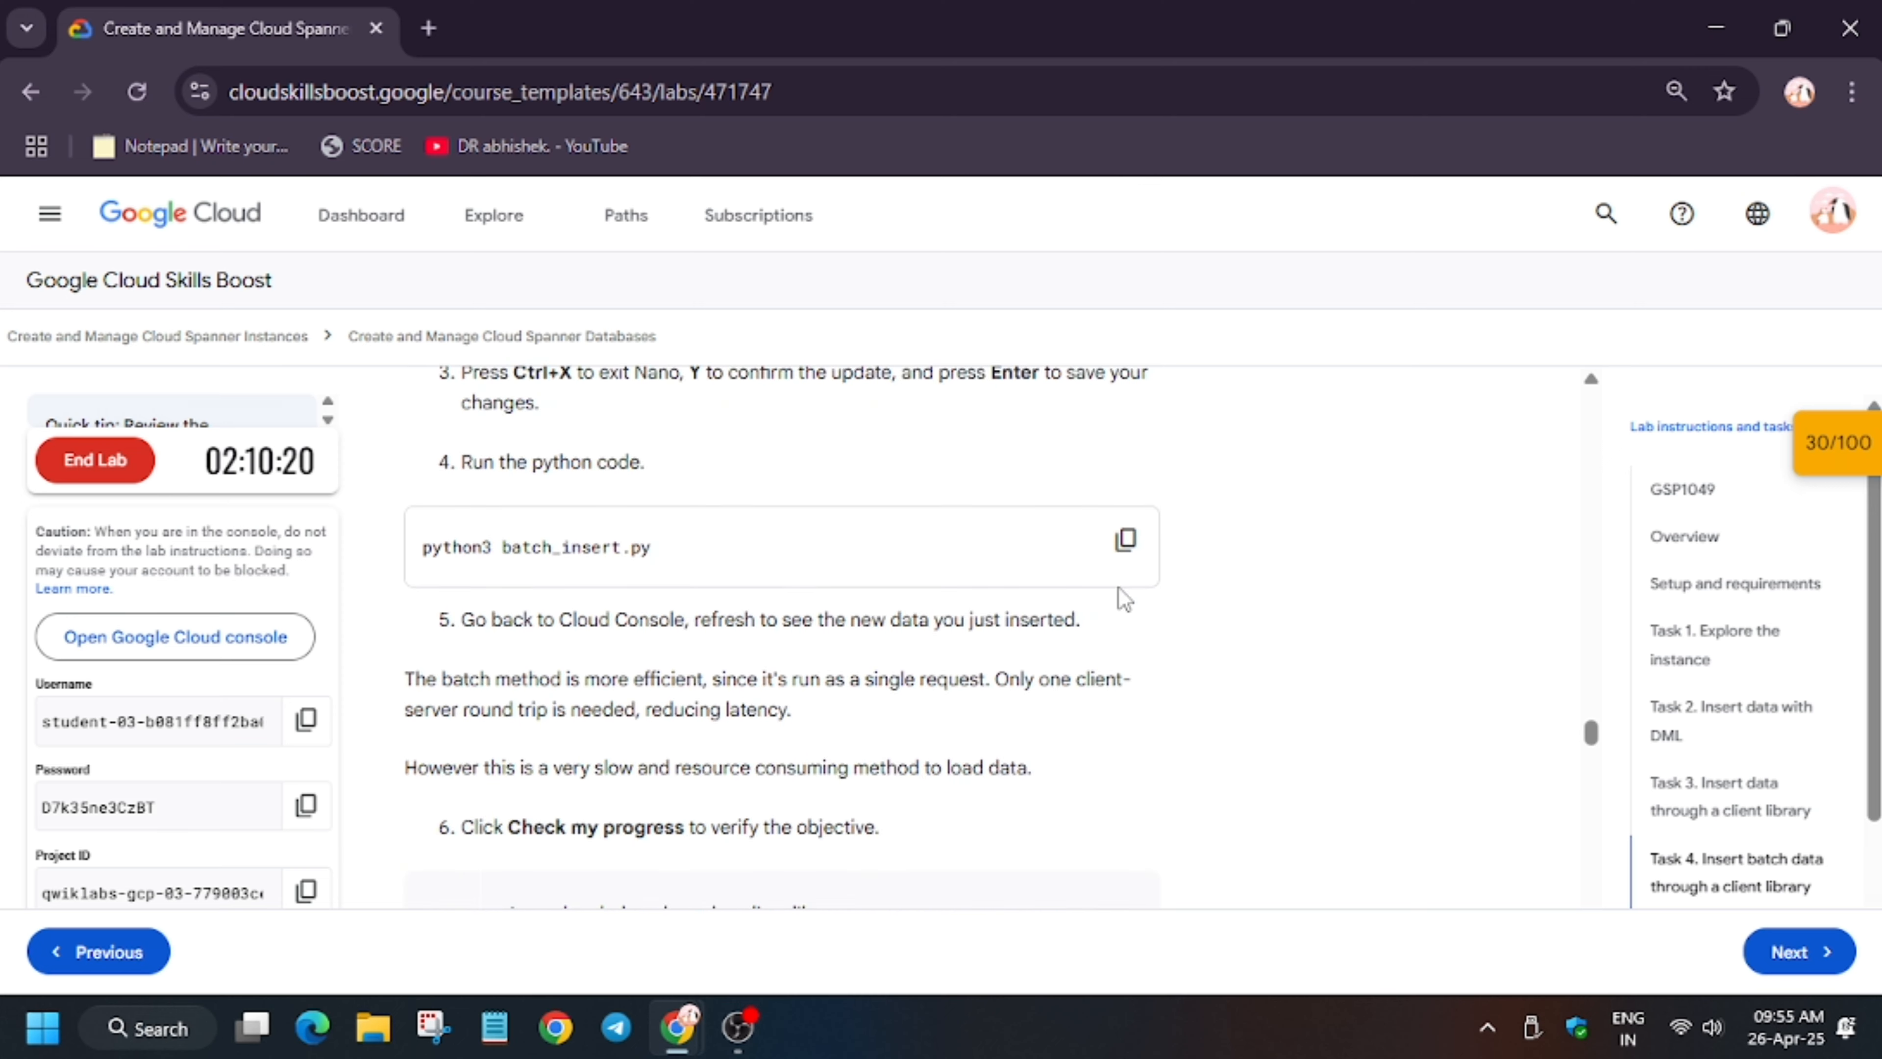
left_click(1125, 539)
key("alt+Tab")
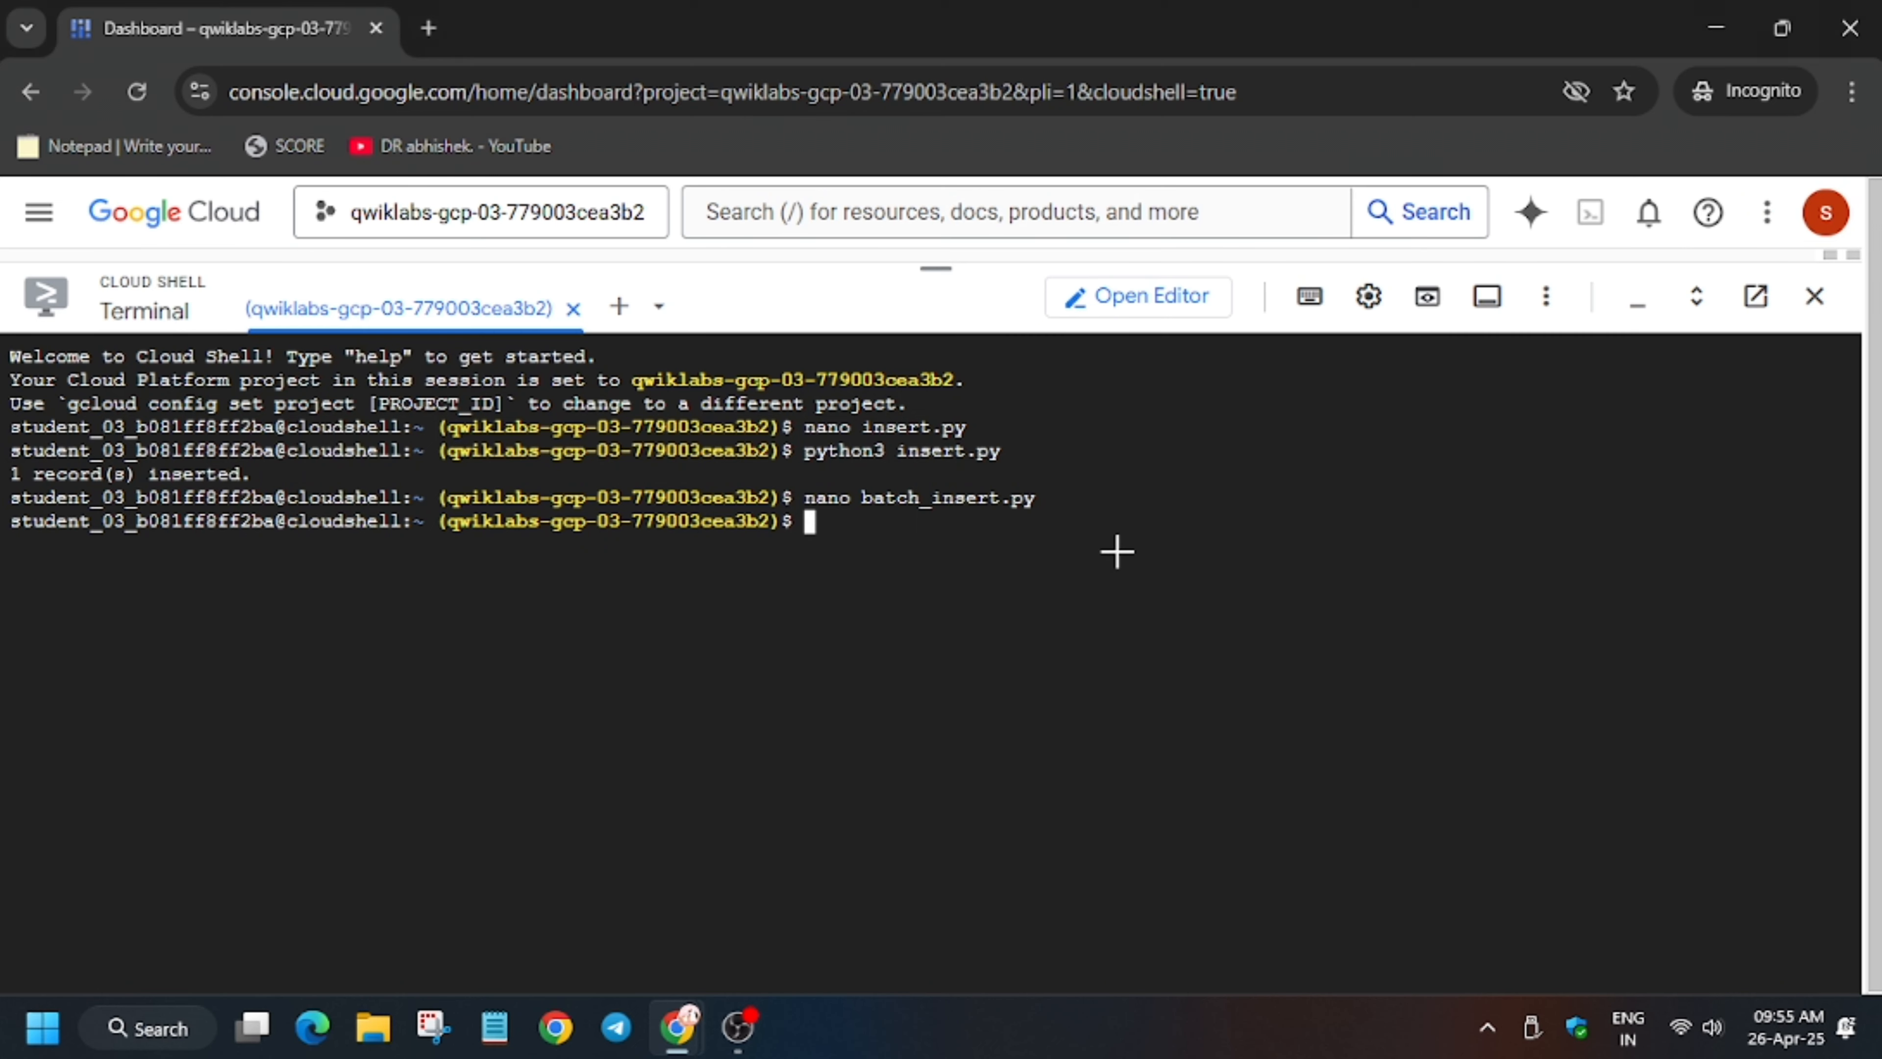
key("ctrl+v")
key("Return")
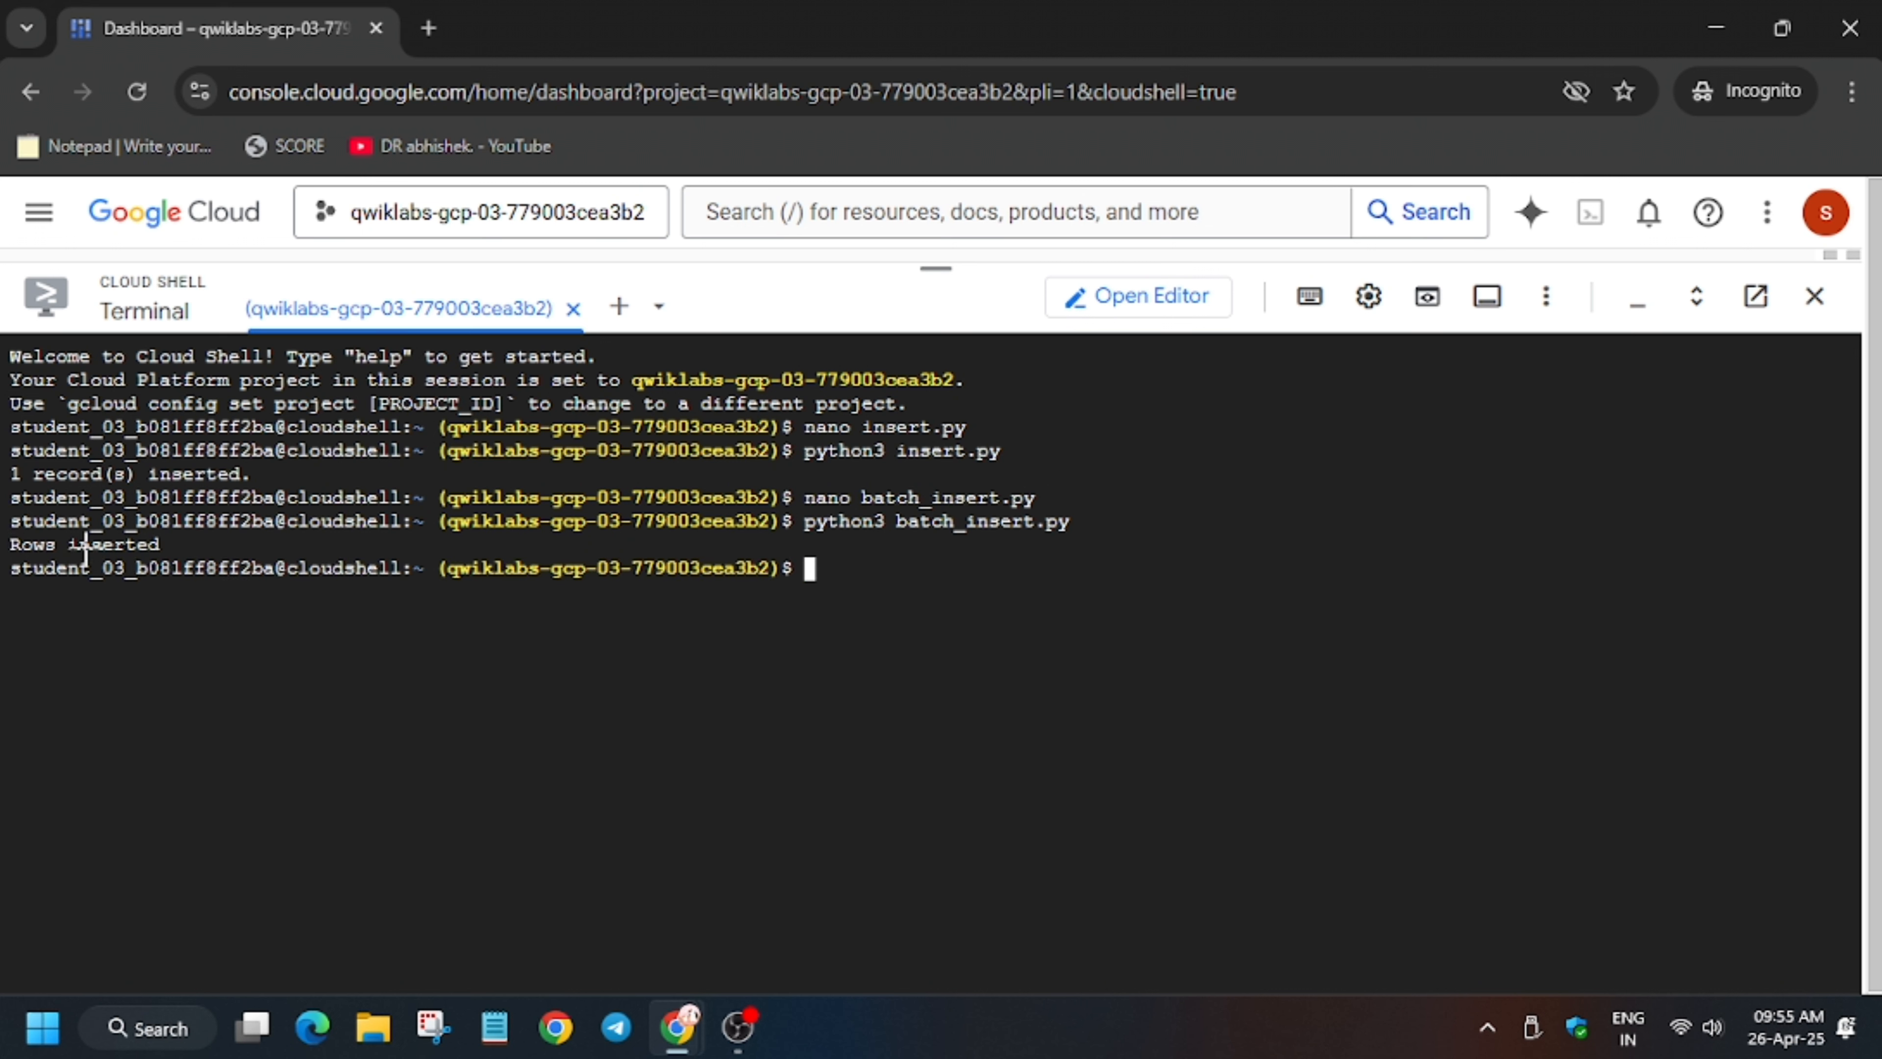
Check the lab progress for "Insert batch data through a client library"
key("alt+Tab")
scroll(862, 691, "down", 3)
left_click(629, 665)
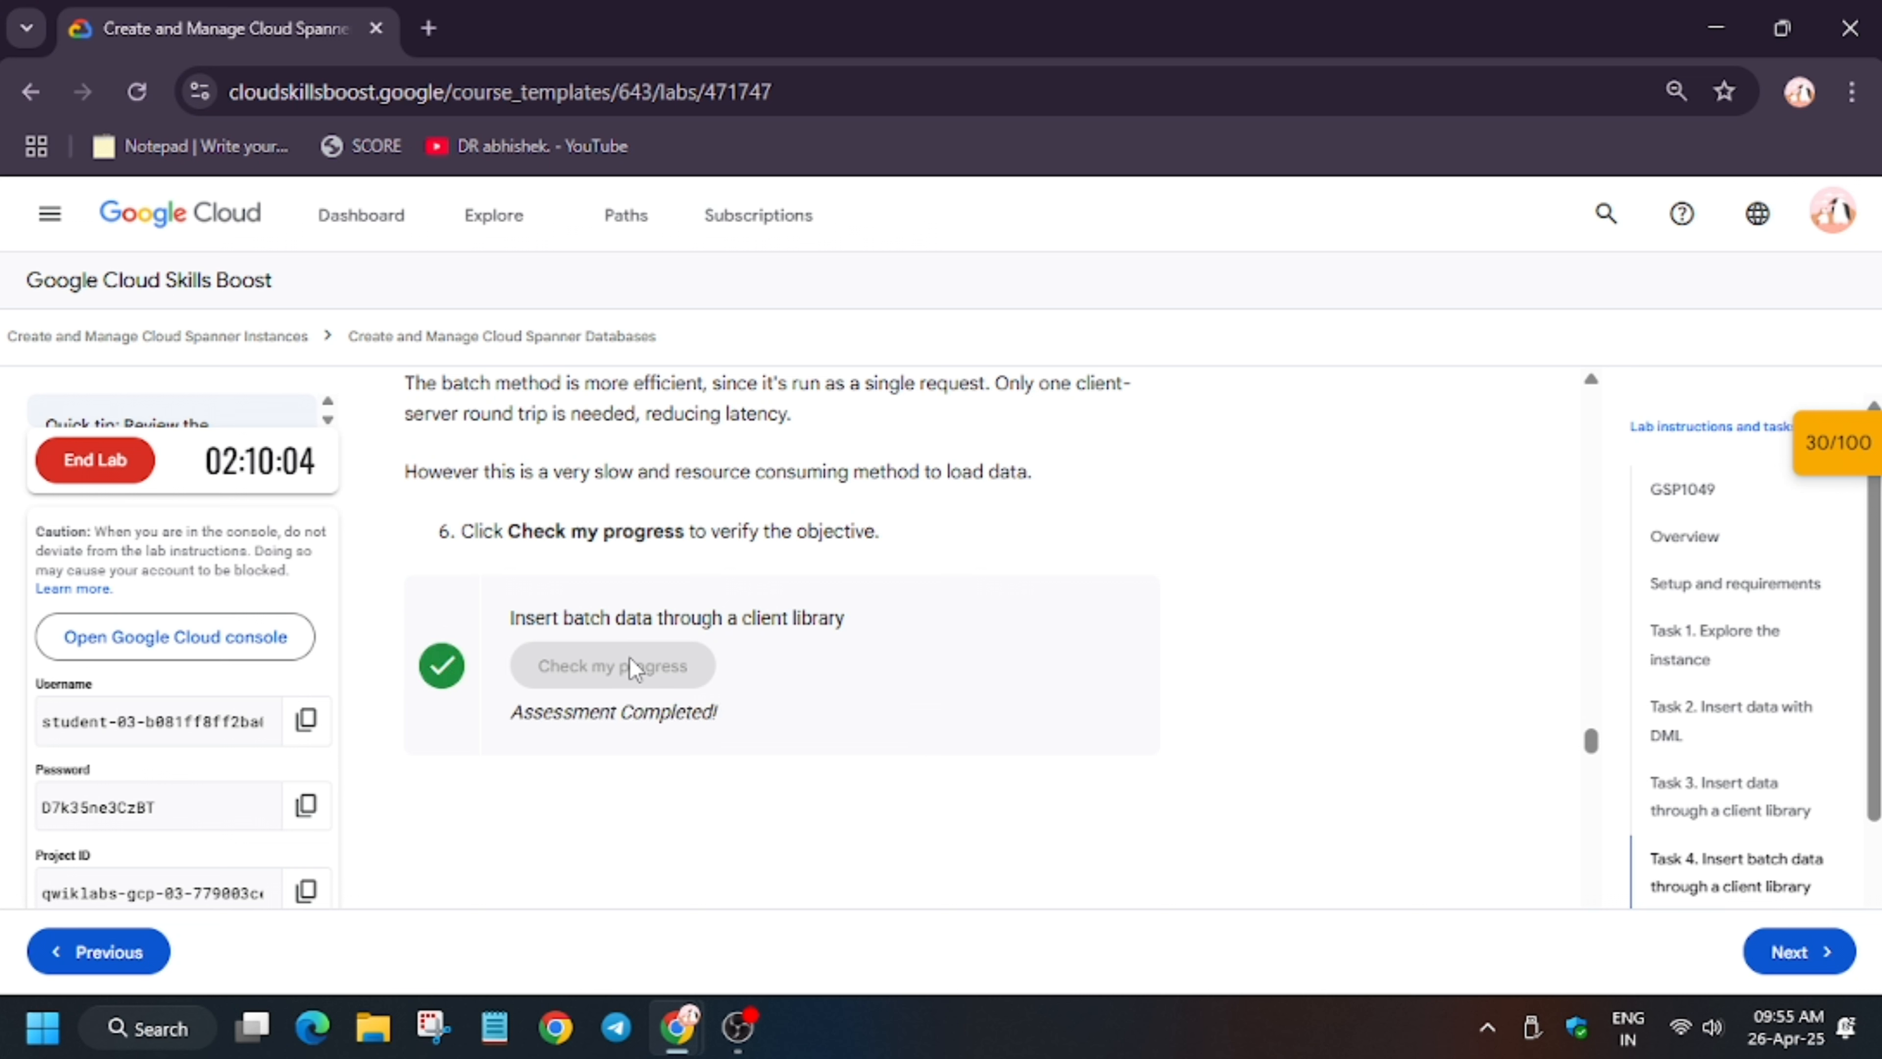
Run the Task 5 gsutil commands in Cloud Shell to create bucket gs://qwiklabs-gcp-03-779003cea3b2 and copy emptyfile into its tmp folder
scroll(630, 665, "down", 5)
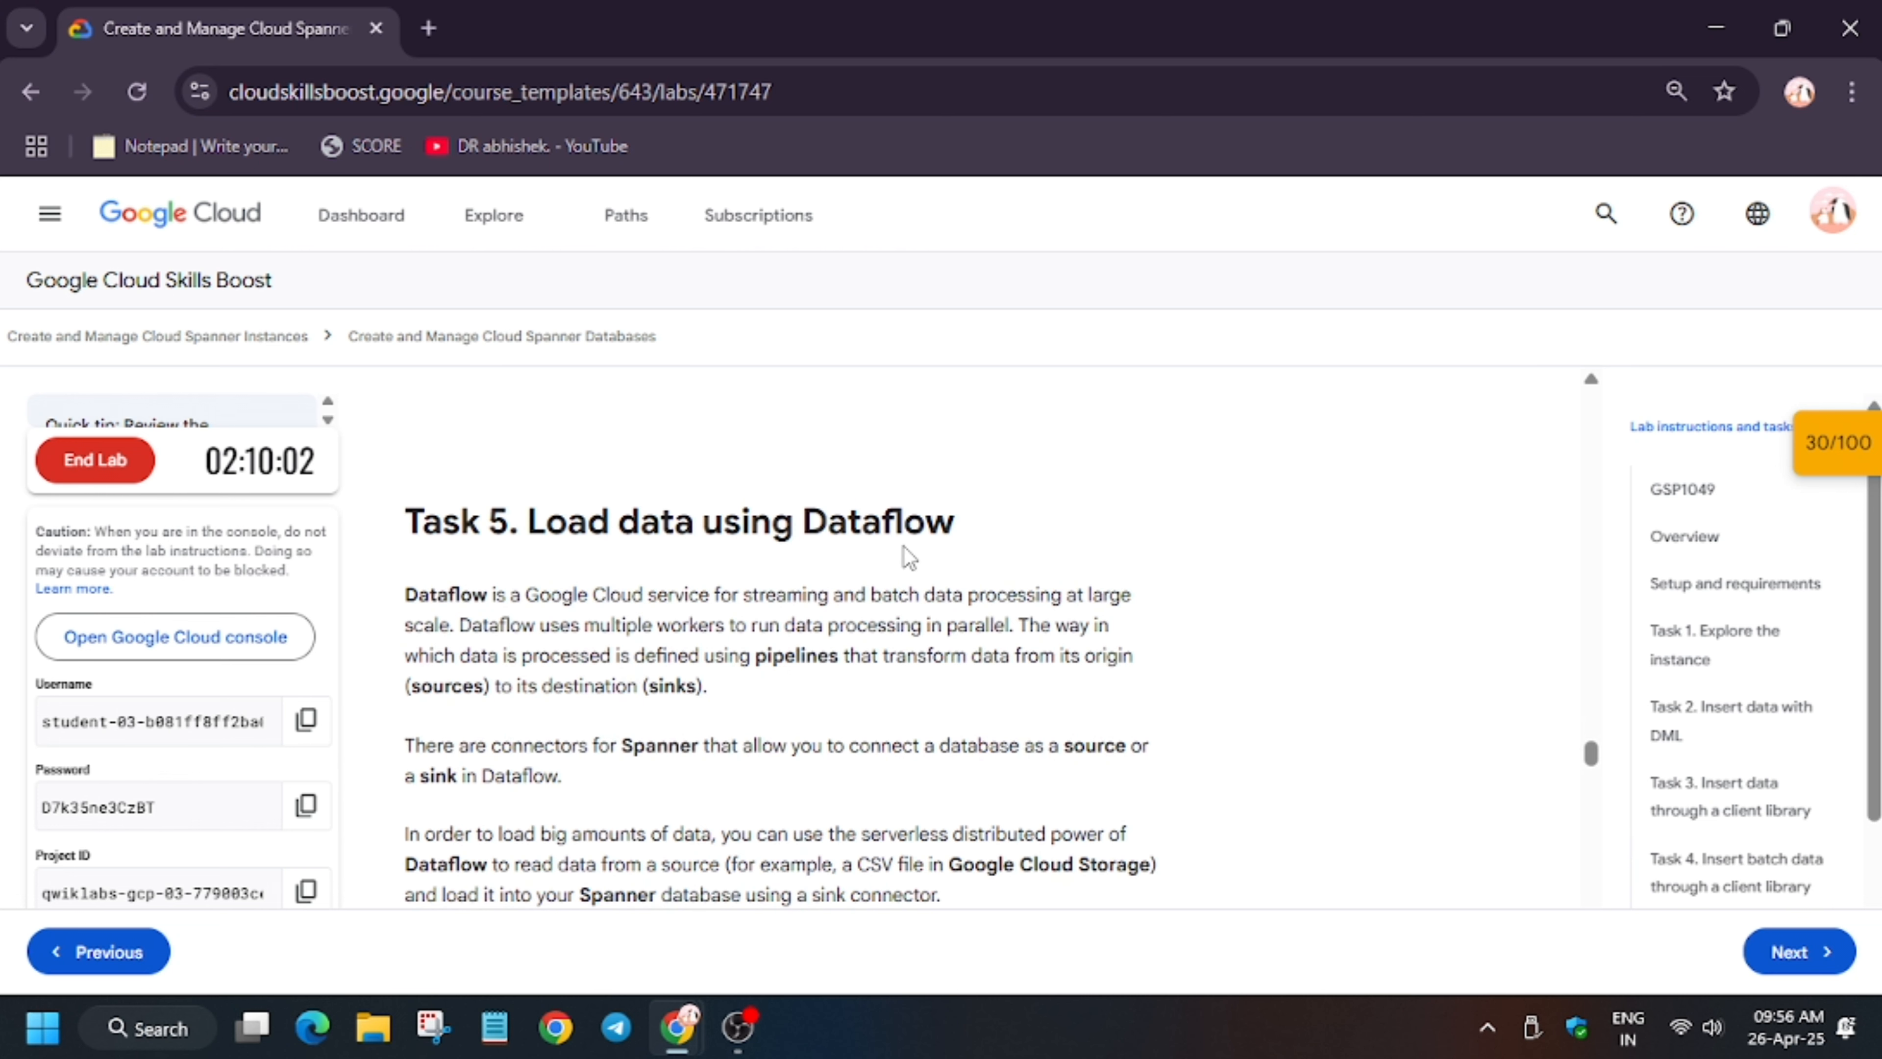
scroll(909, 558, "down", 4)
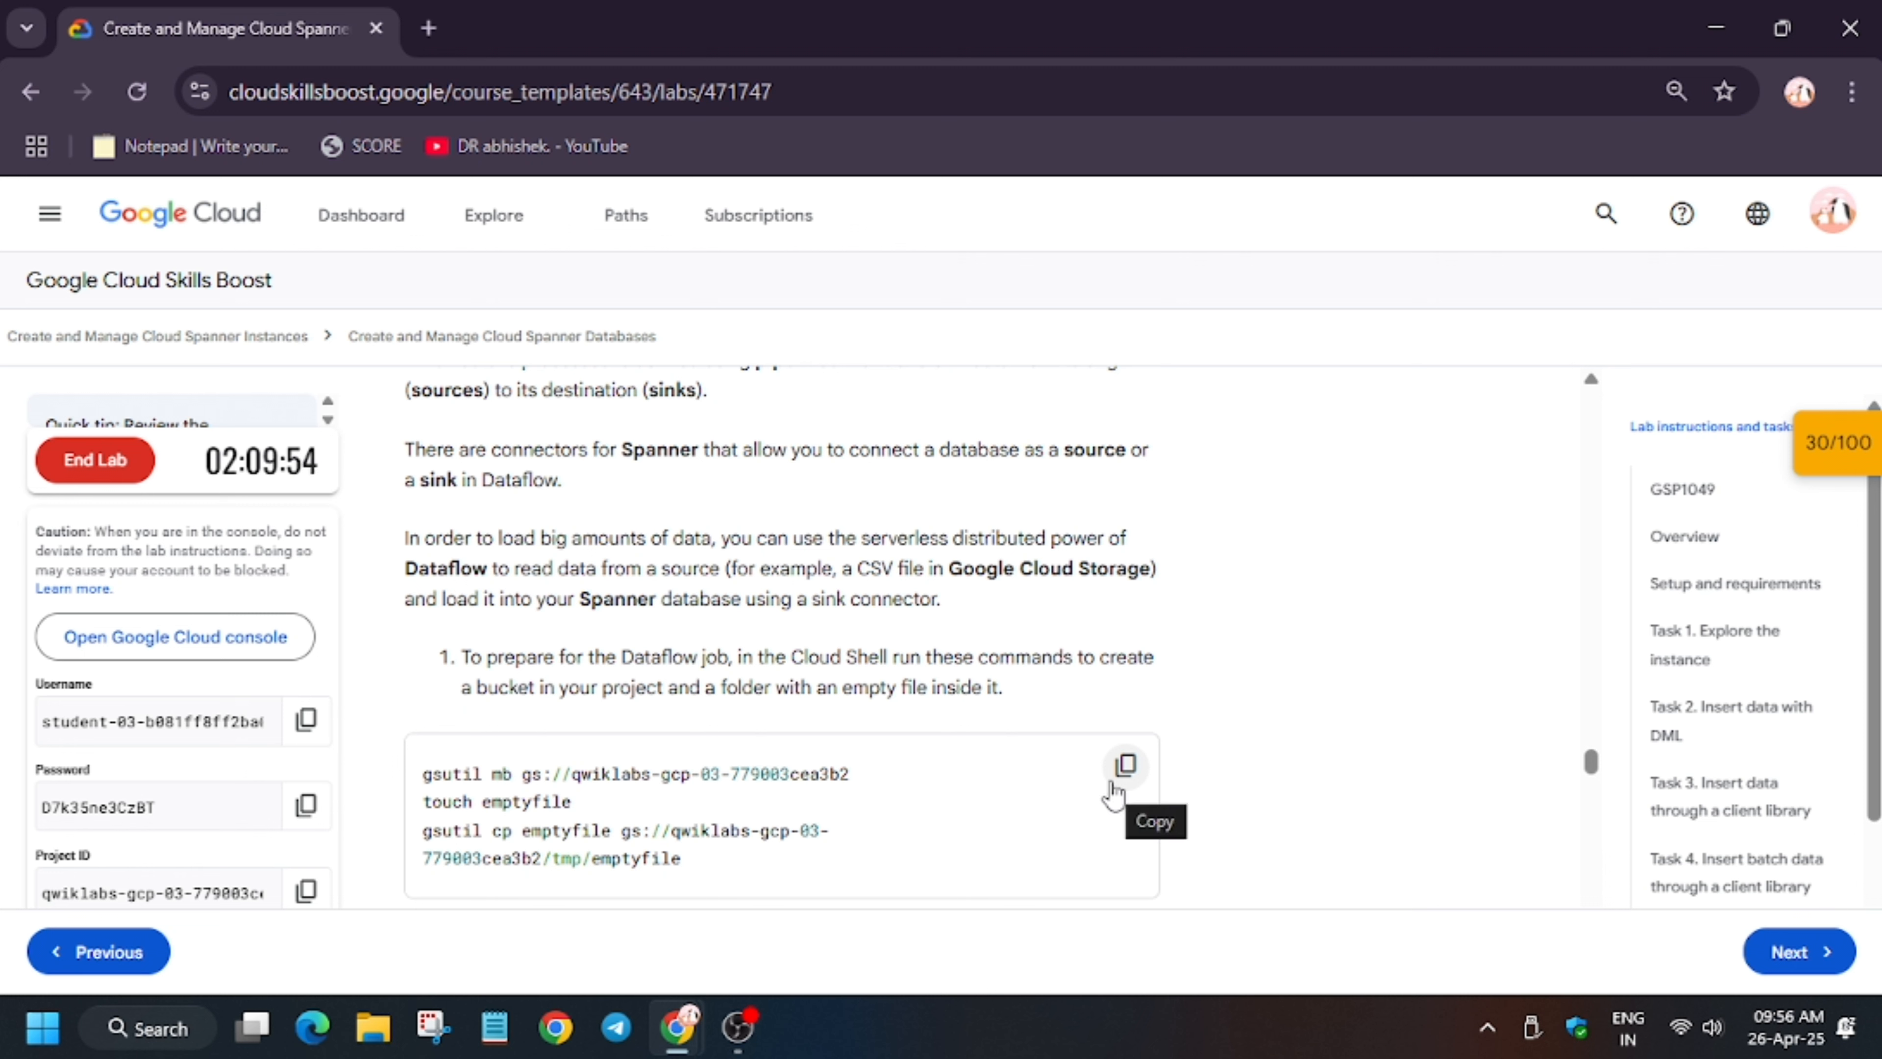
left_click(1145, 785)
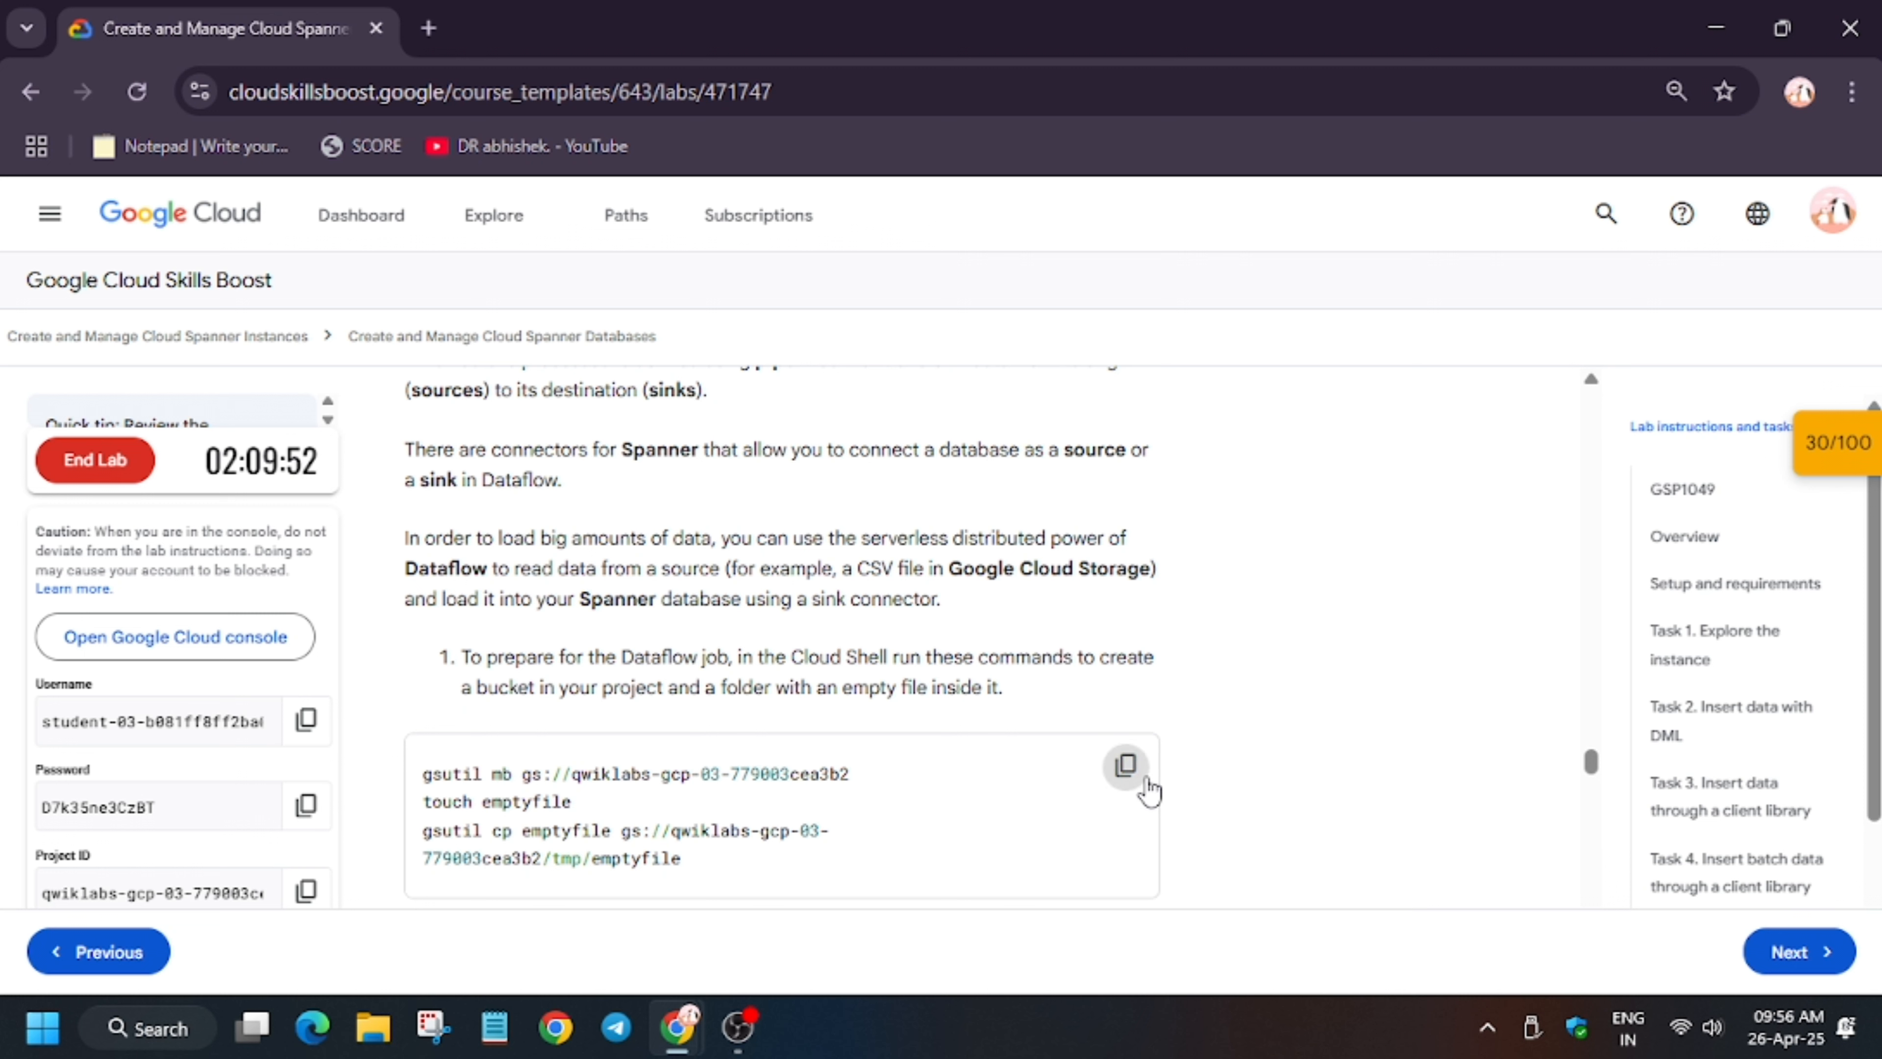
key("alt+Tab")
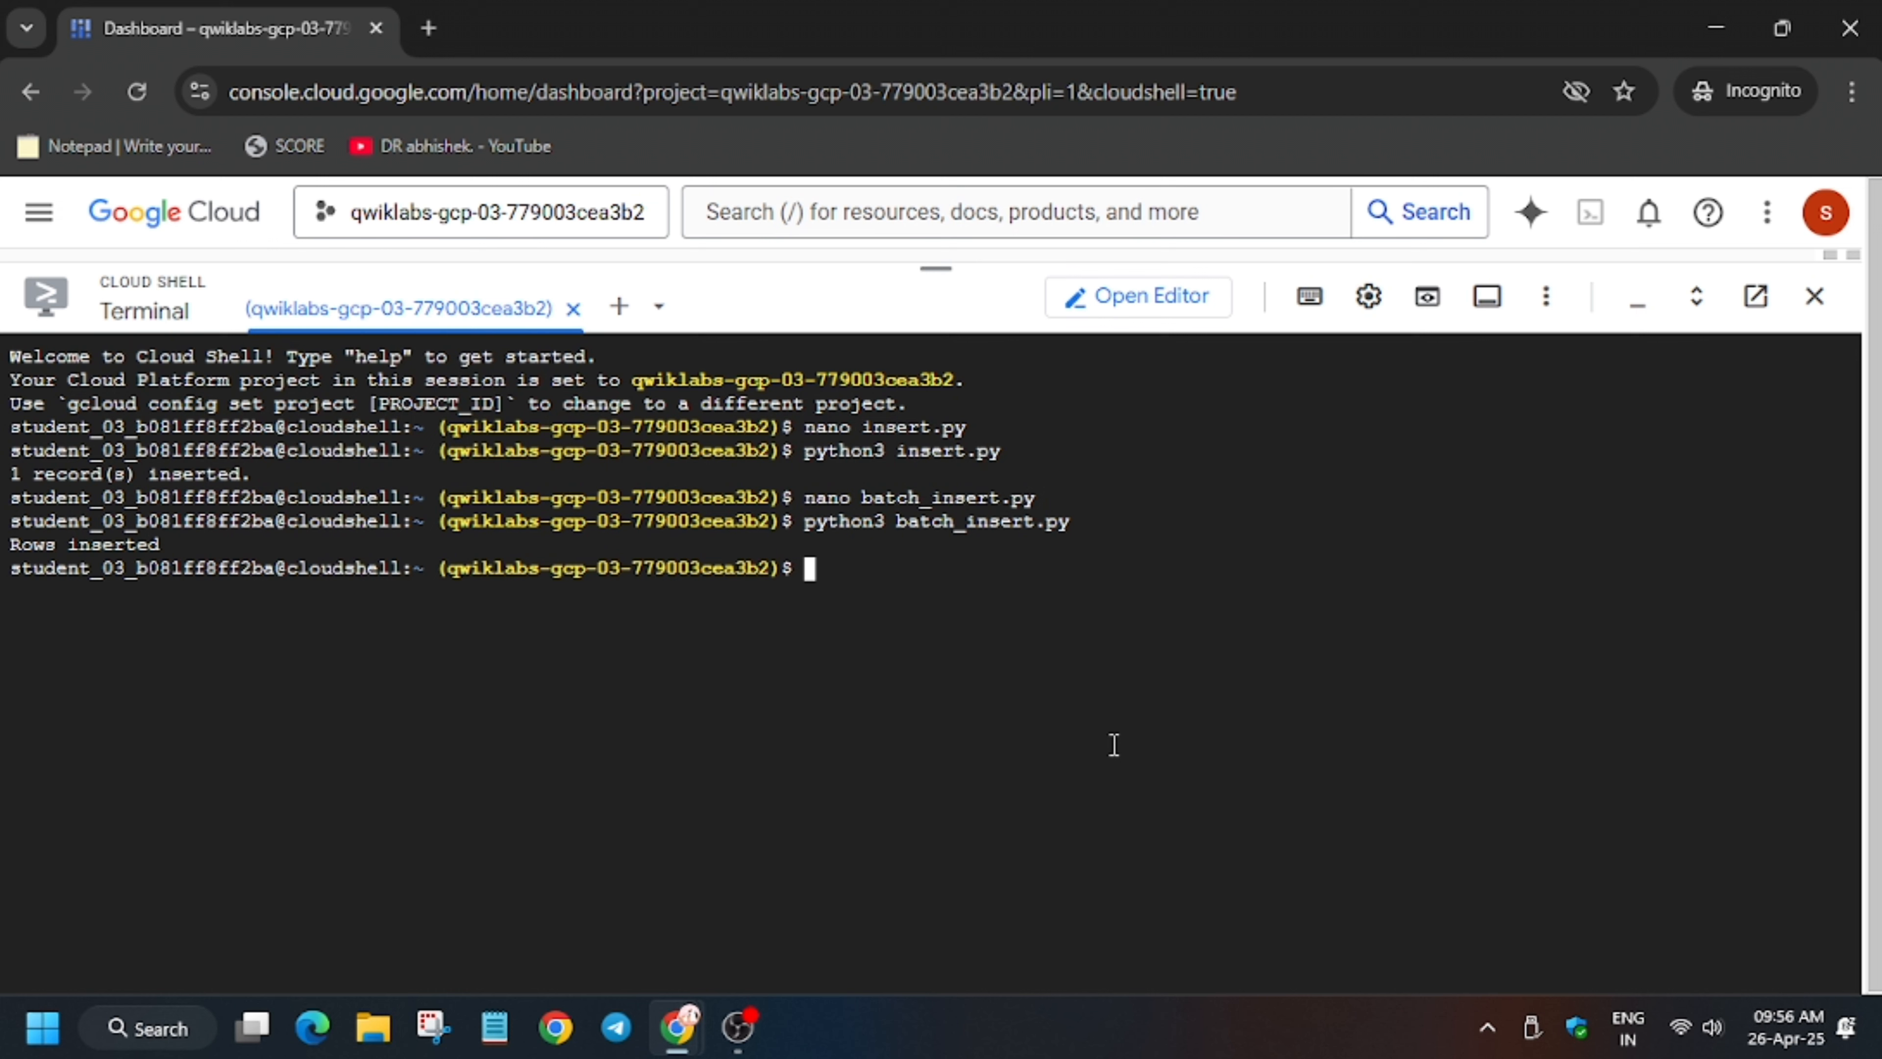
key("ctrl+v")
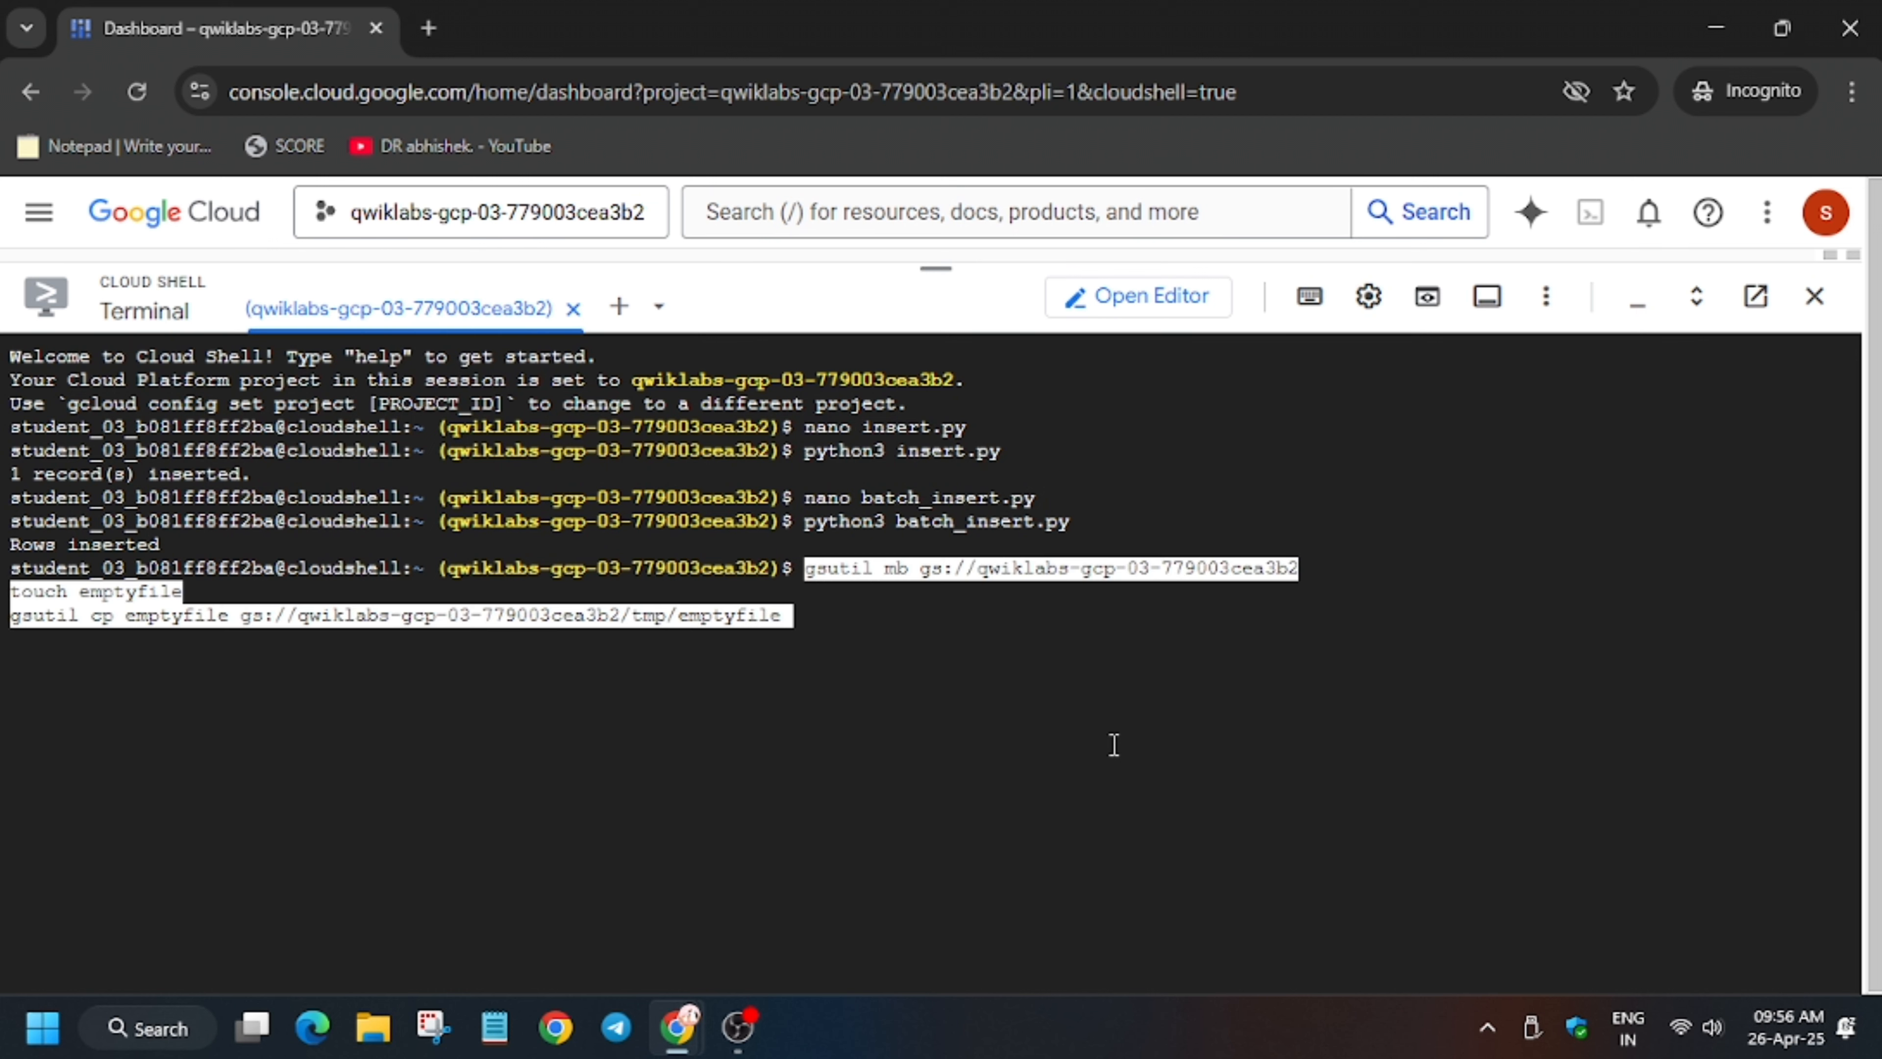
key("alt+Tab")
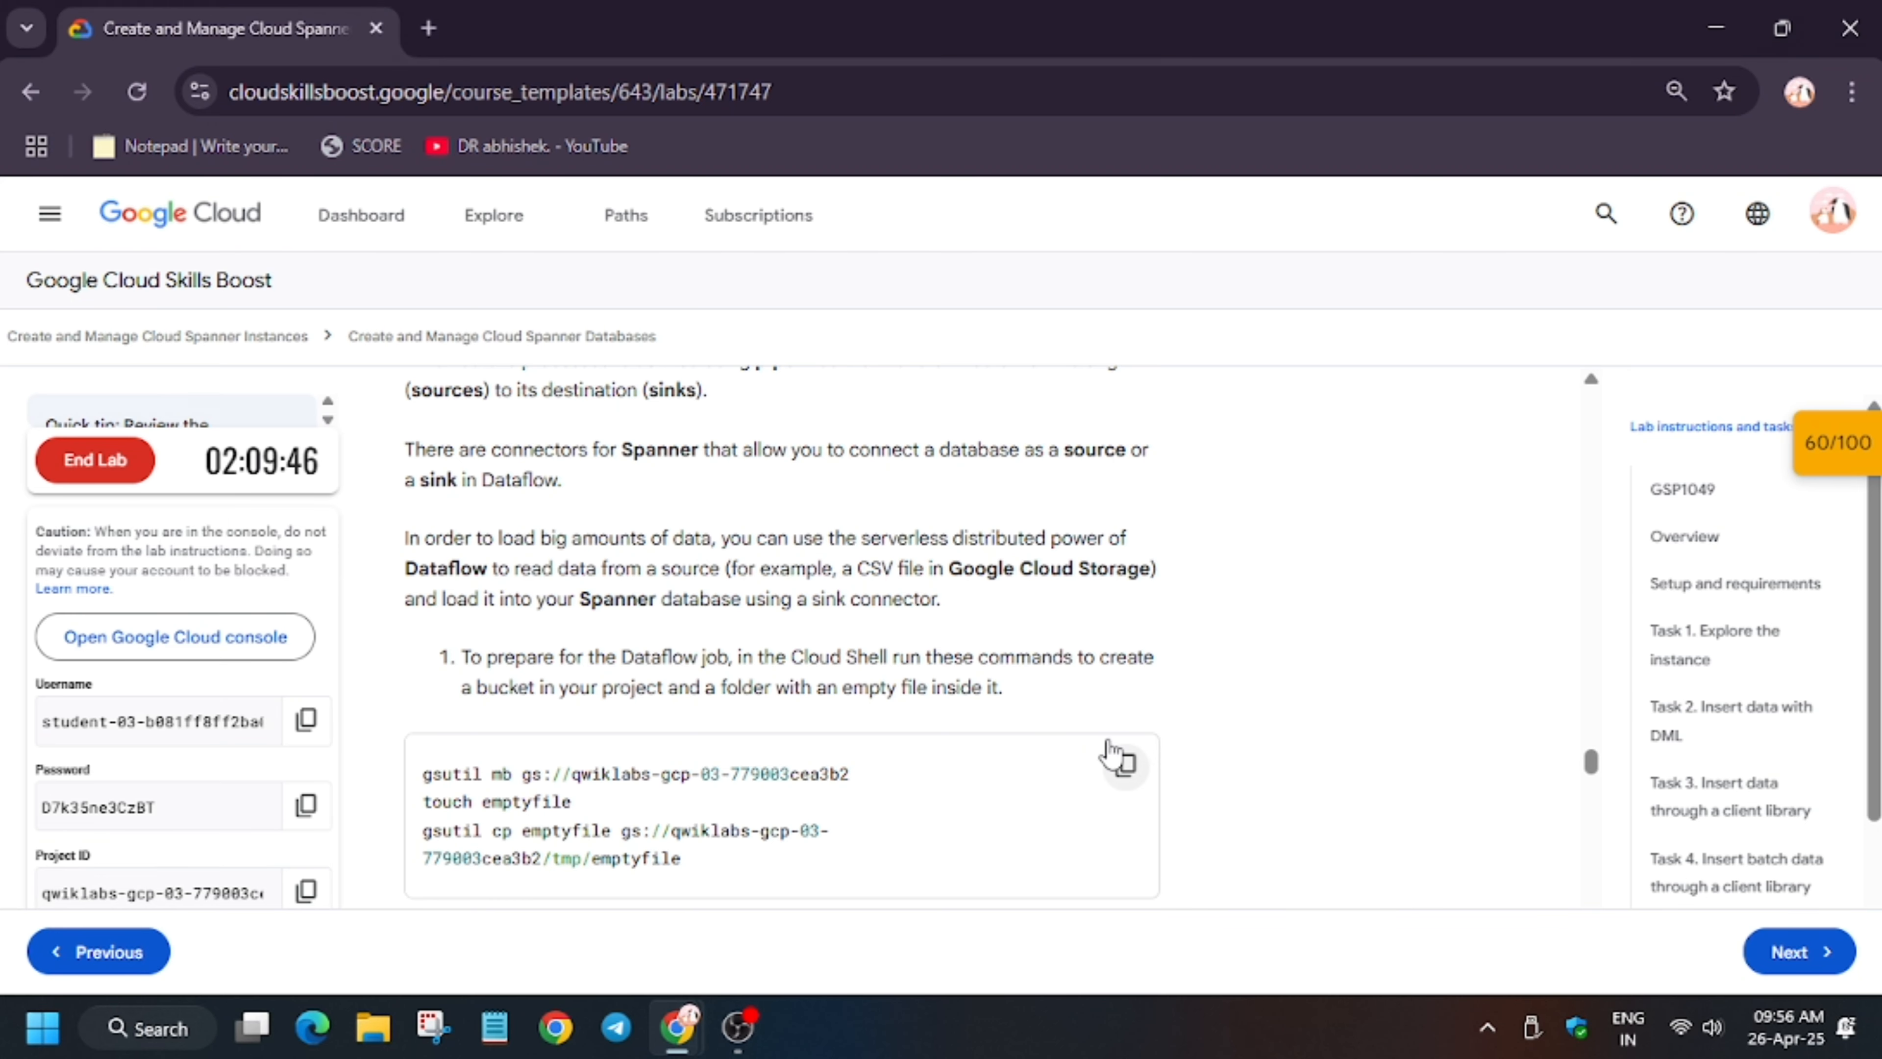
key("alt+Tab")
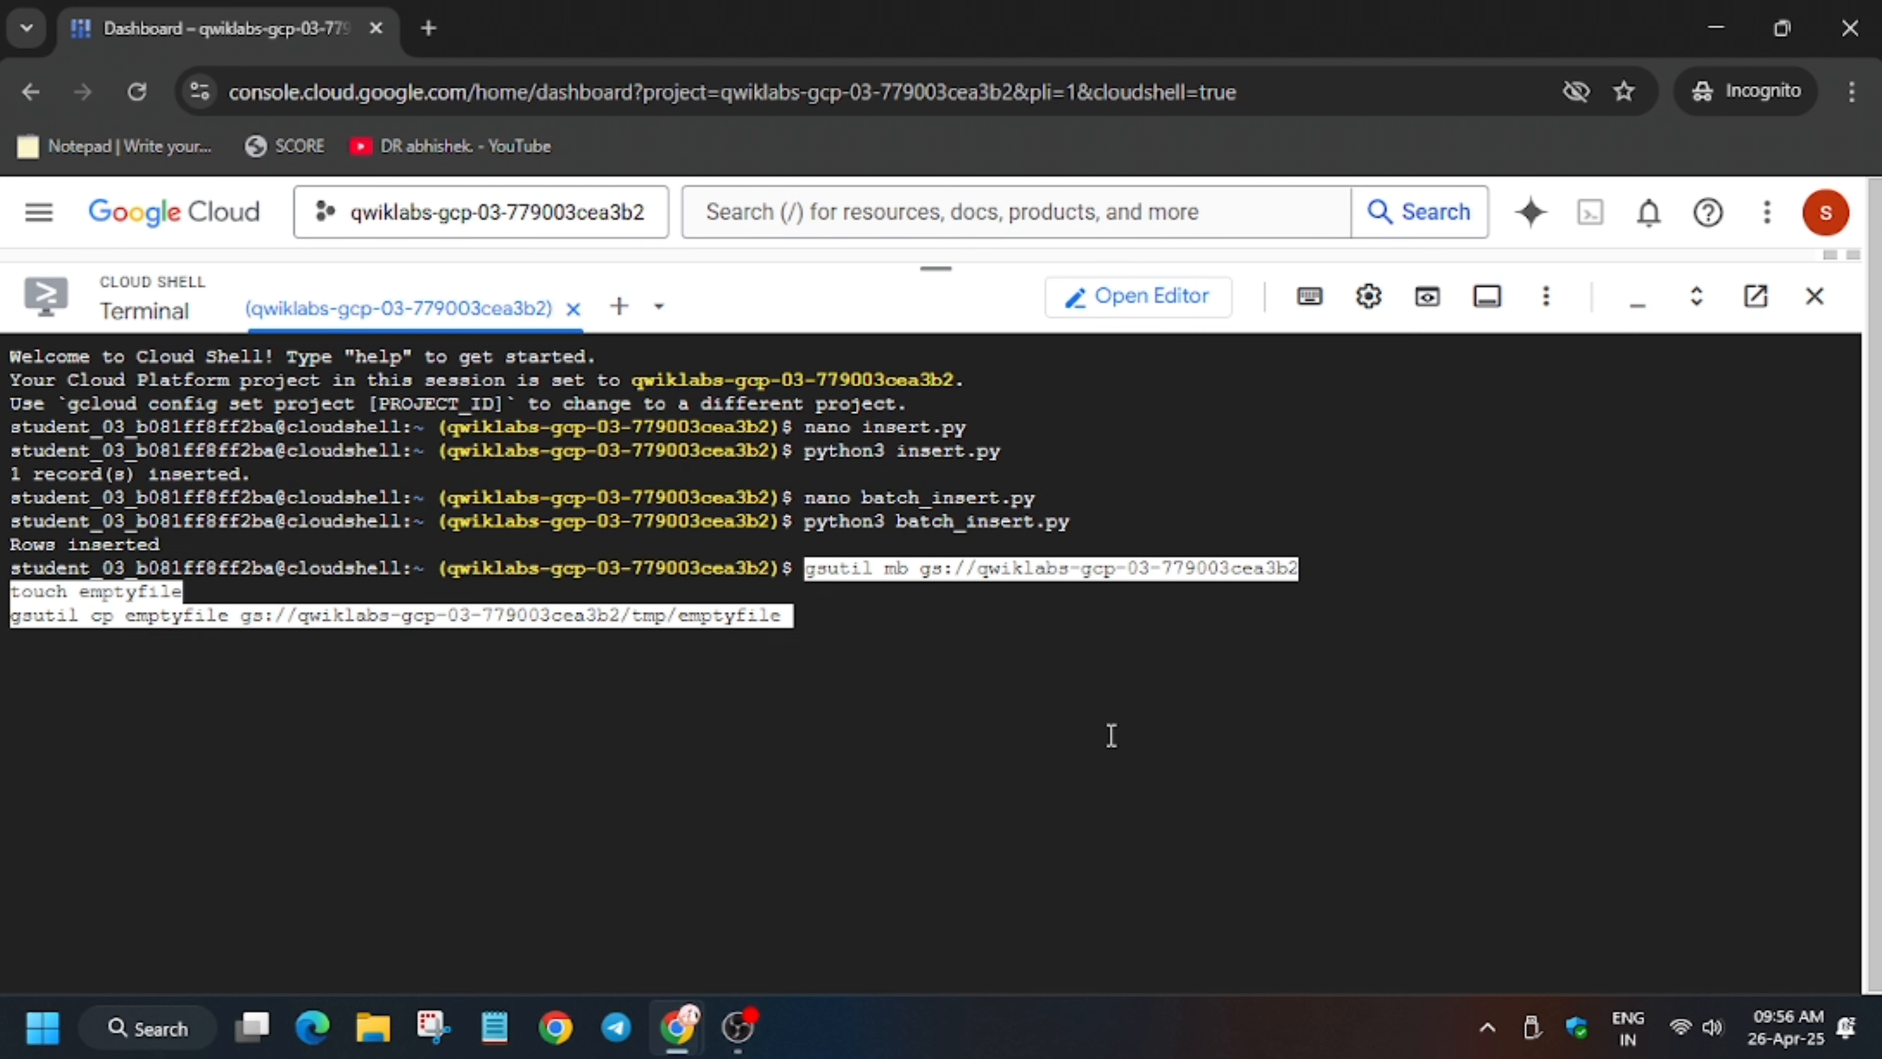
key("Return")
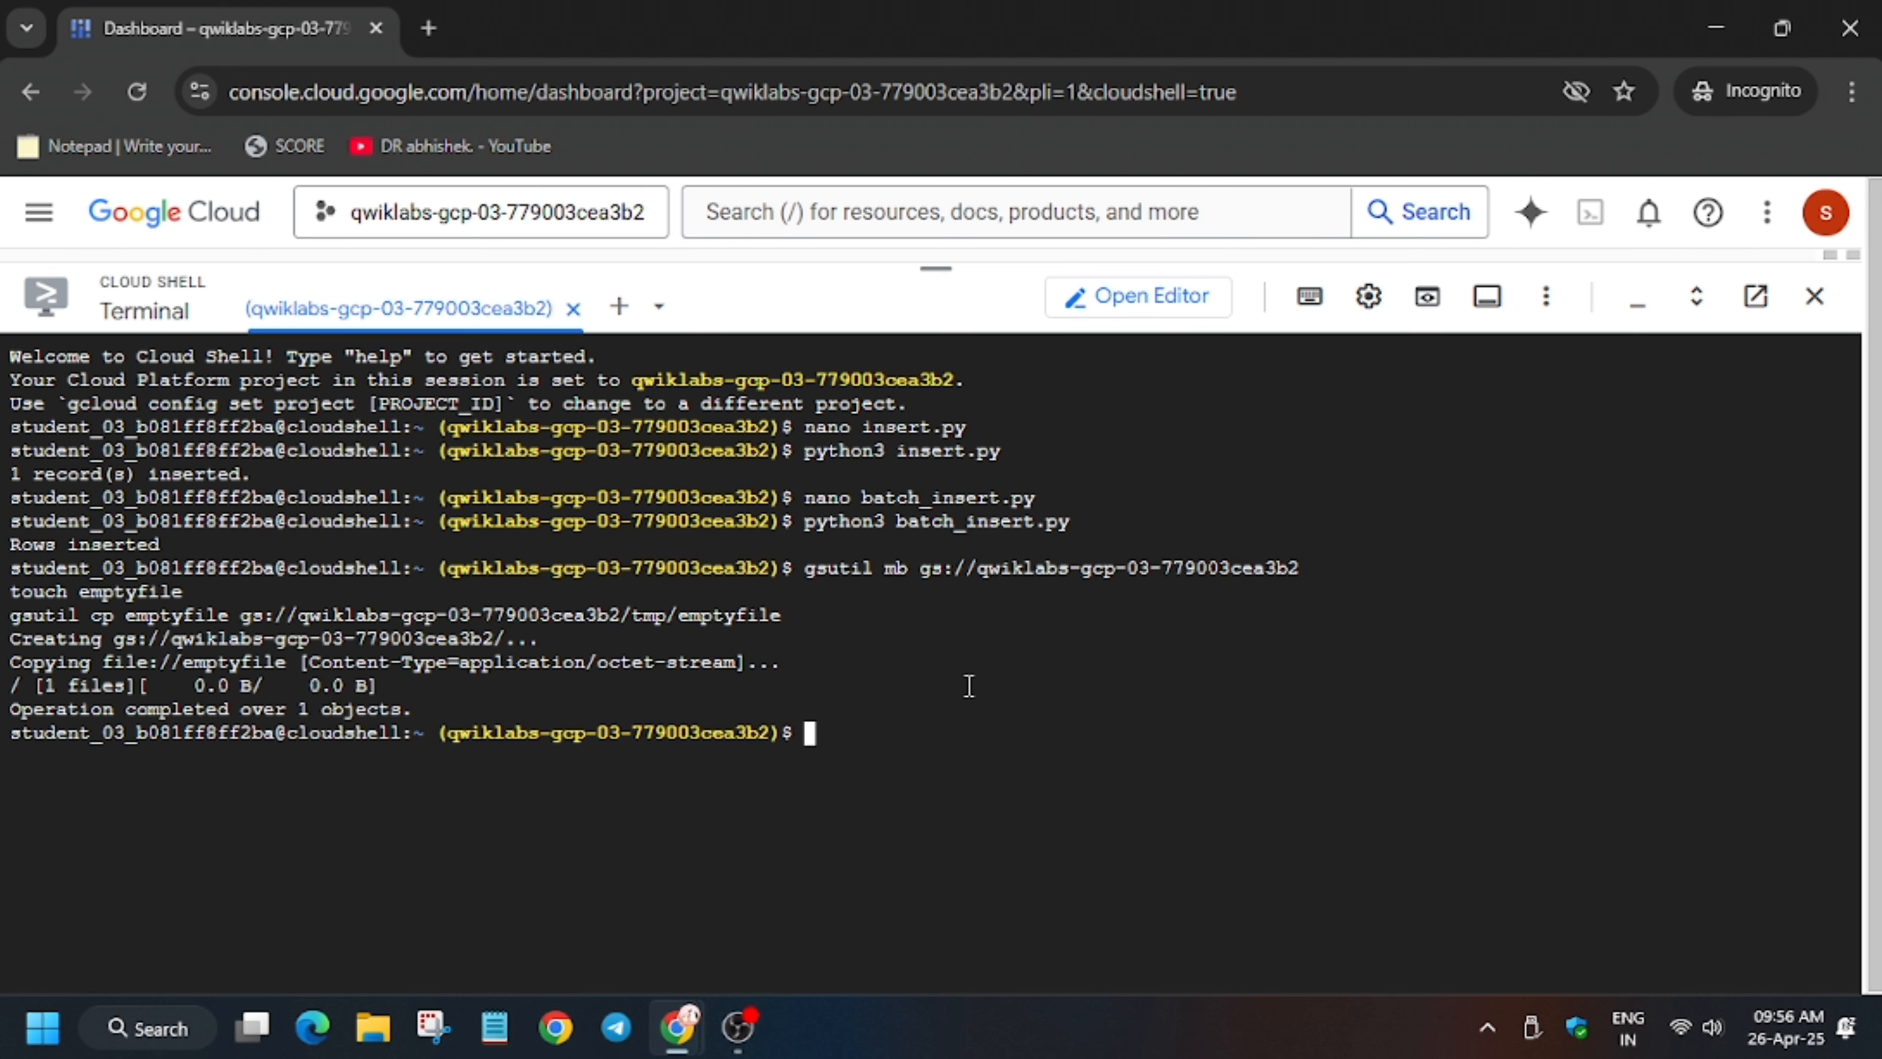
Copy the gcloud commands that disable and re-enable dataflow.googleapis.com from the lab instructions and run them in Cloud Shell
key("alt+Tab")
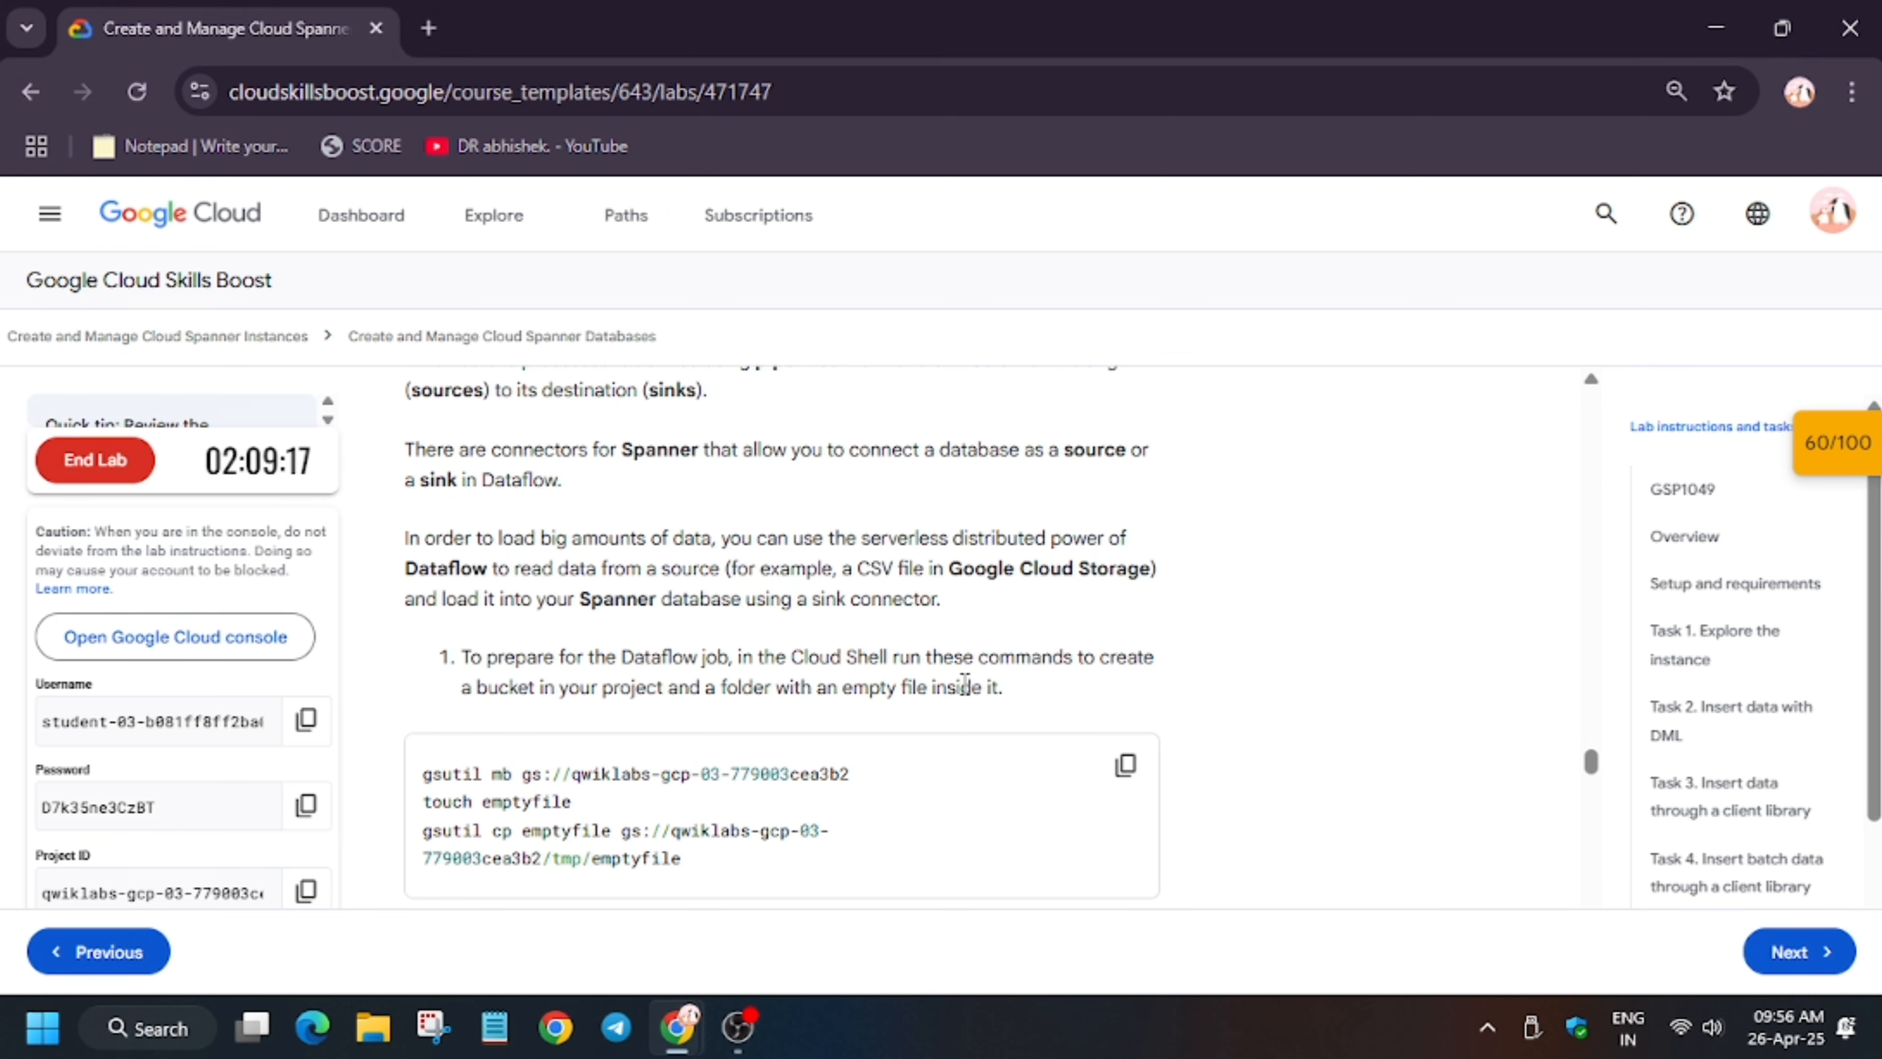
scroll(965, 686, "down", 5)
left_click(1144, 620)
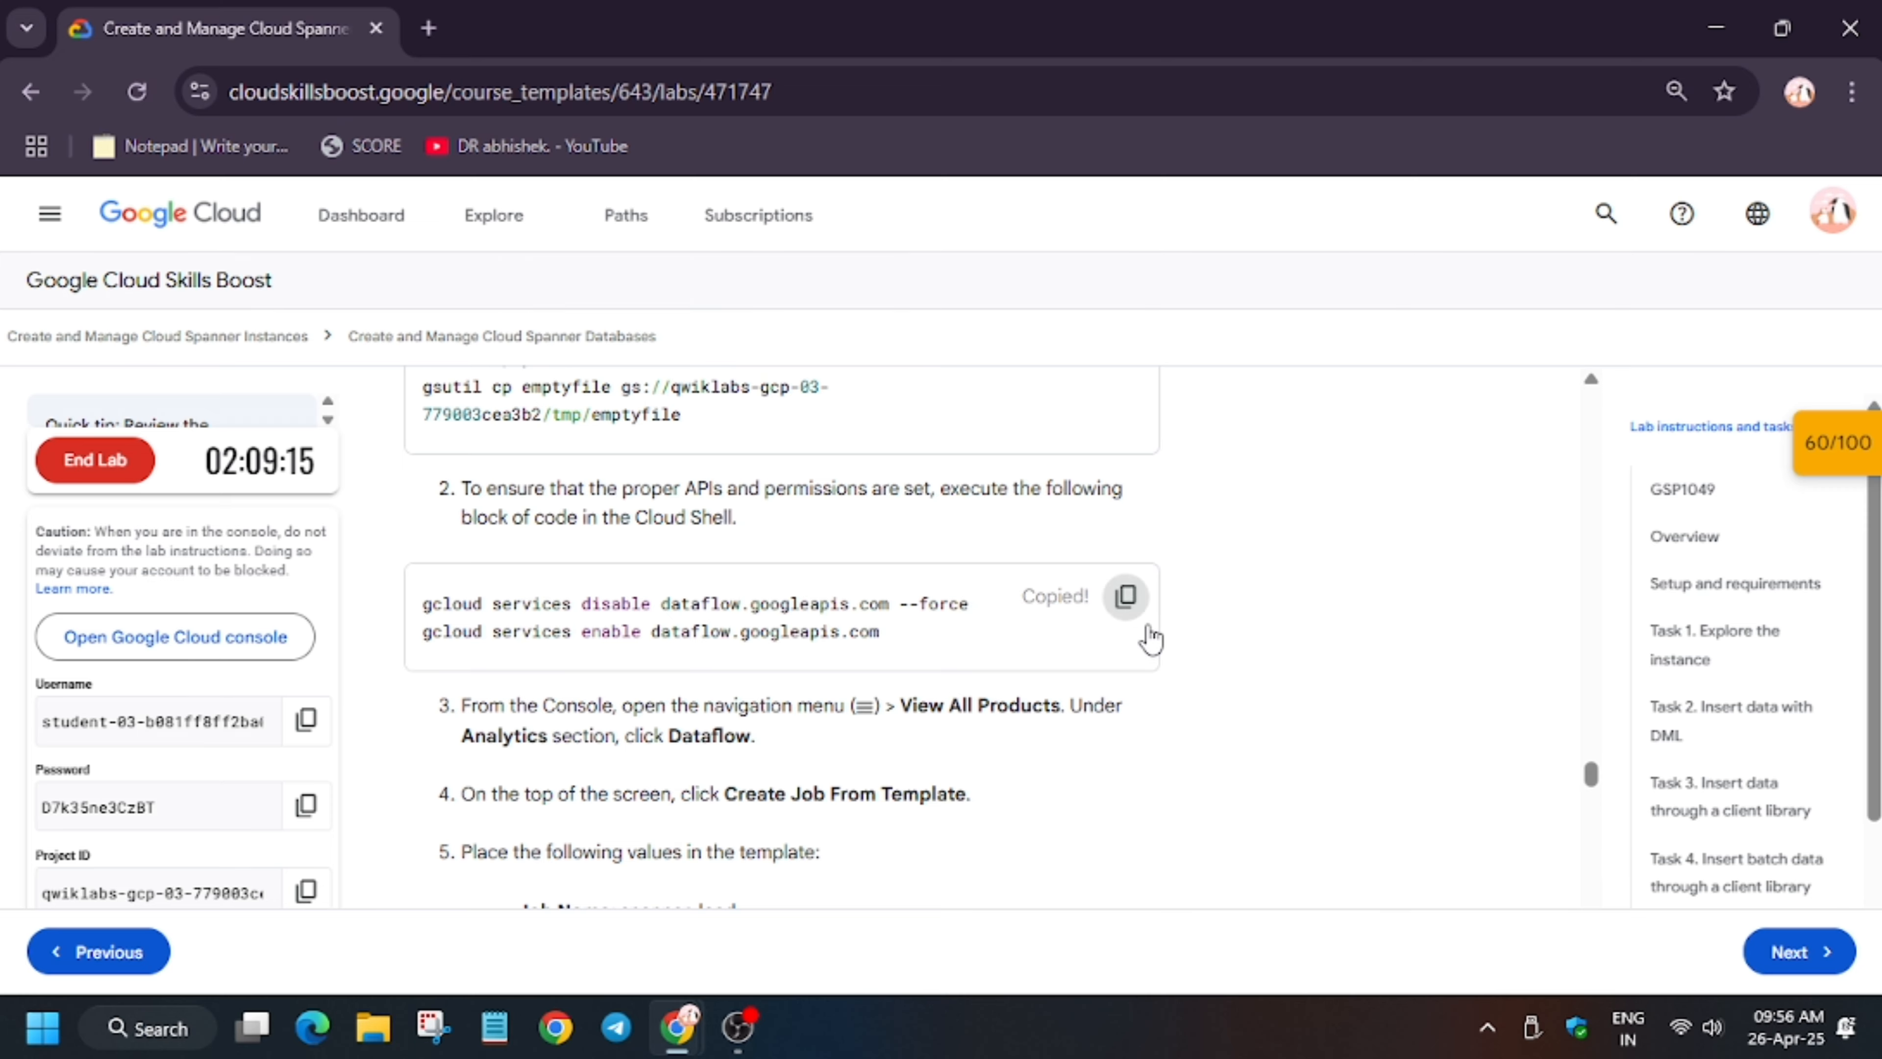
key("alt+Tab")
key("ctrl+v")
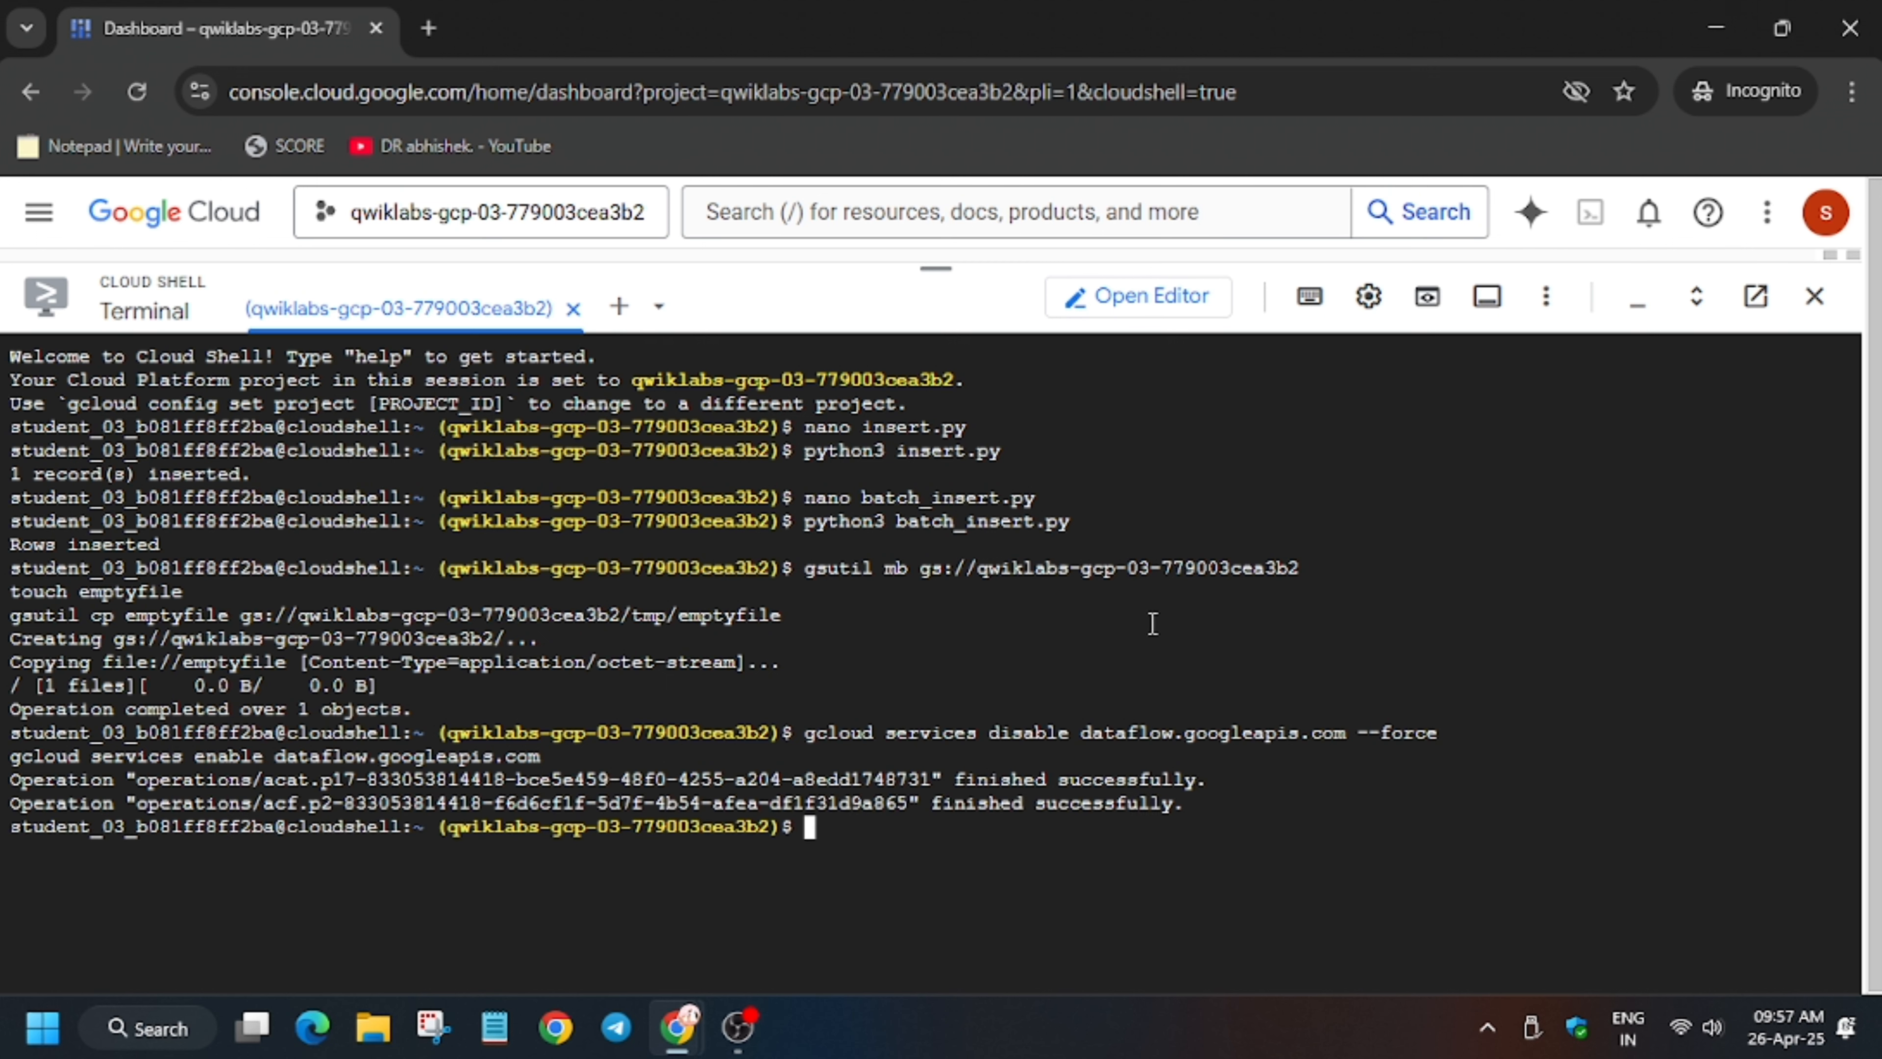
Check the lab's Dataflow instructions, shrink the Cloud Shell pane, and search the console for dataflow to open its Jobs page
key("alt+Tab")
scroll(845, 771, "down", 2)
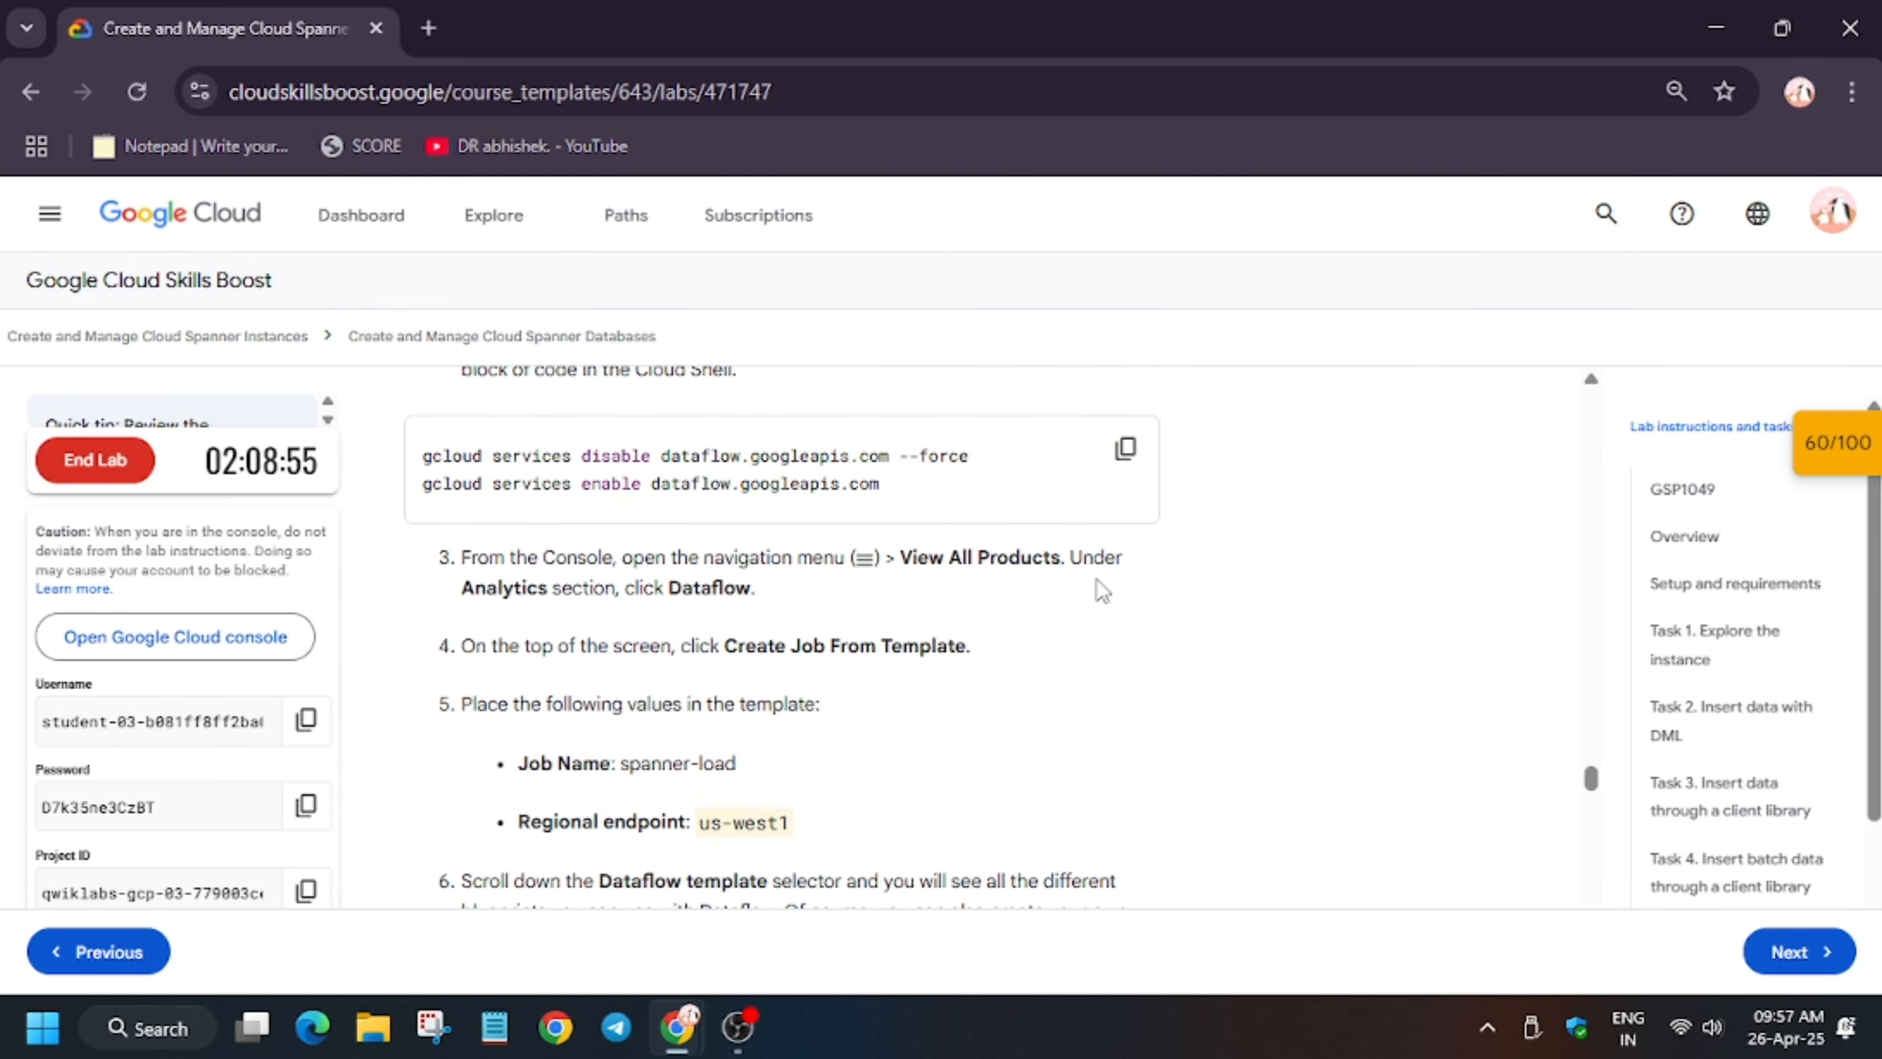
key("alt+Tab")
left_click_drag(927, 252, 1021, 641)
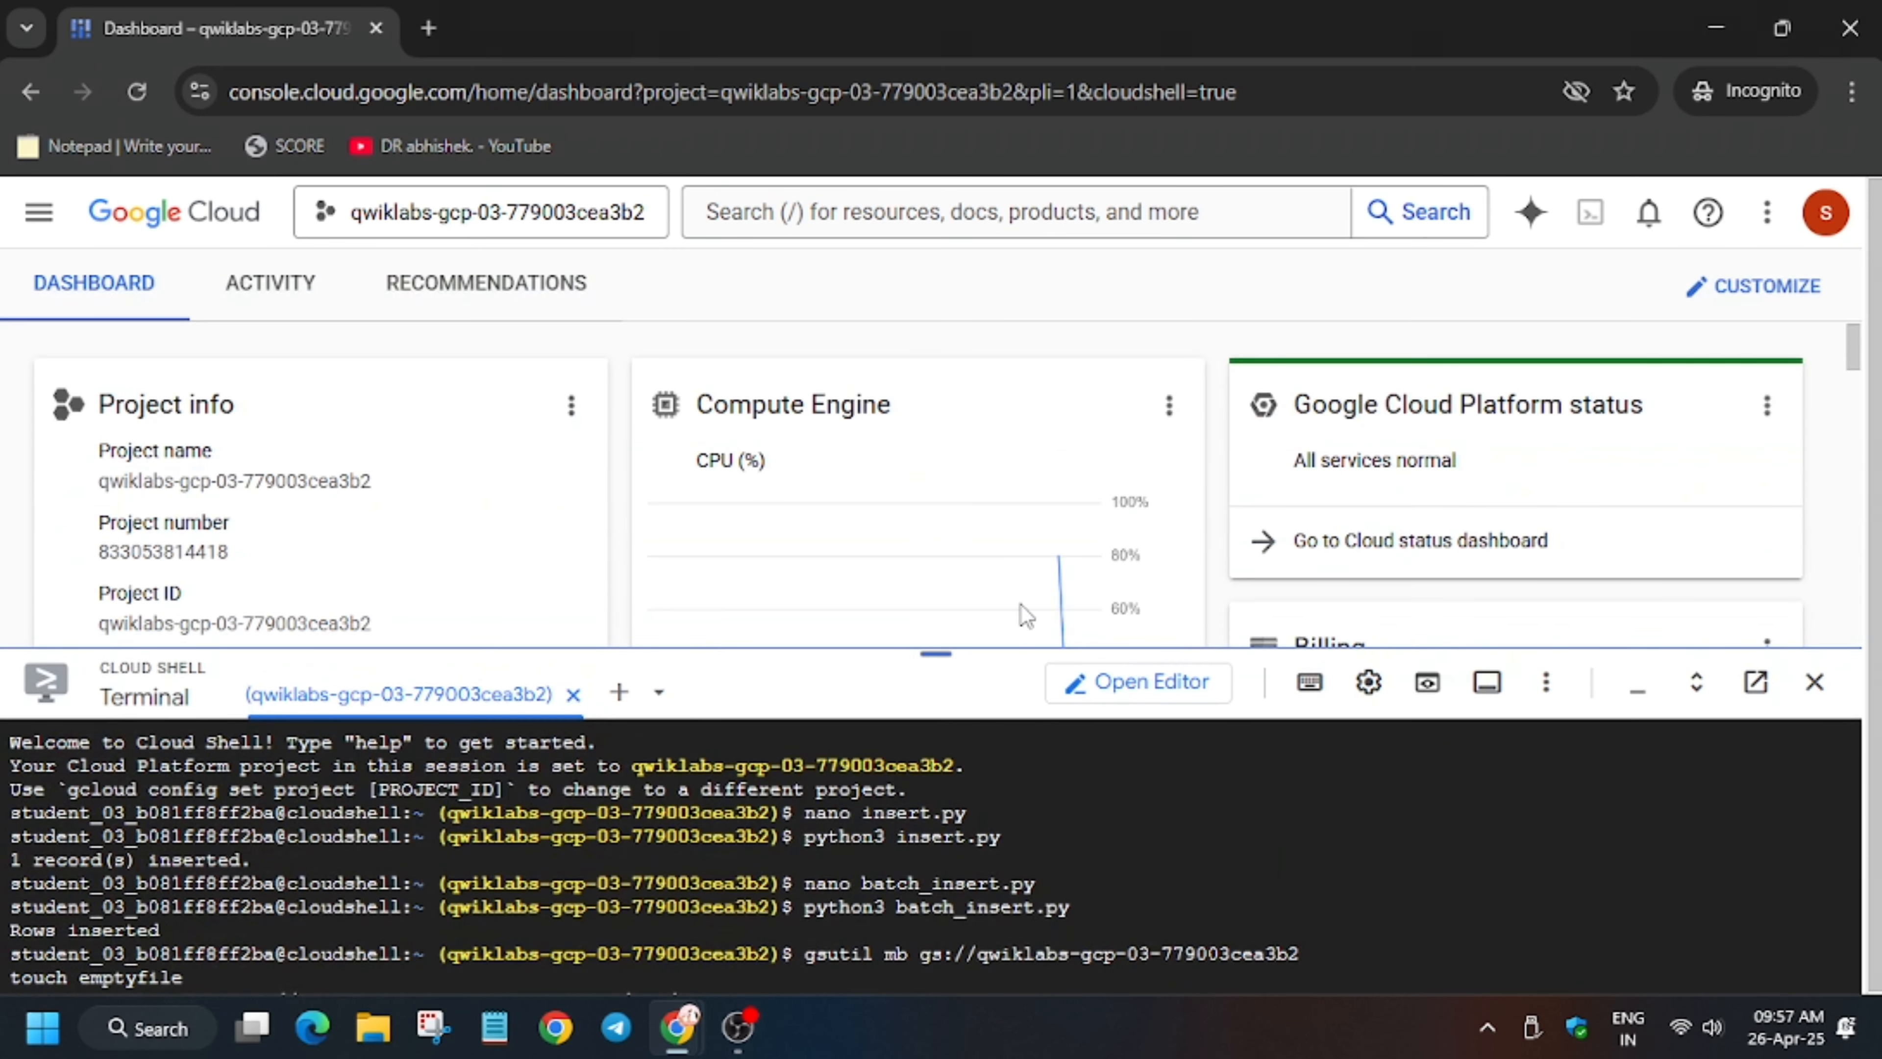
left_click(932, 202)
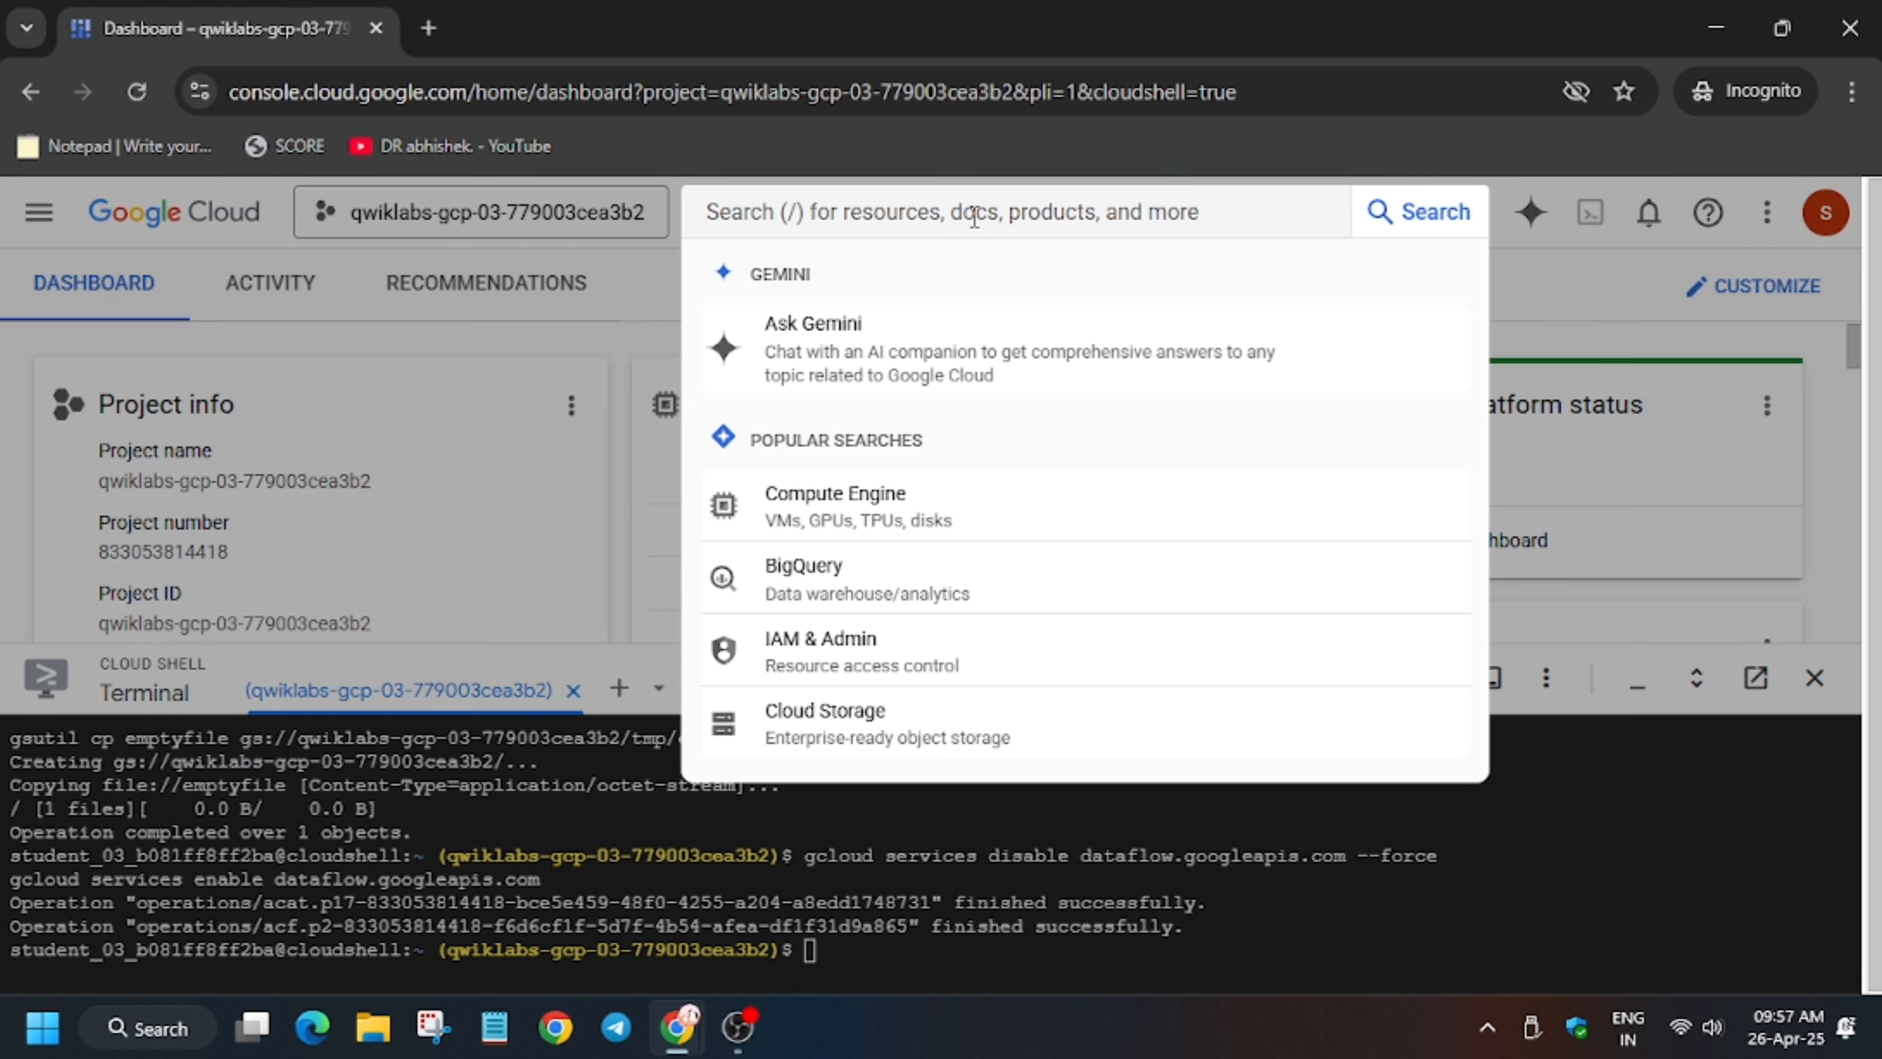
type("dataflow")
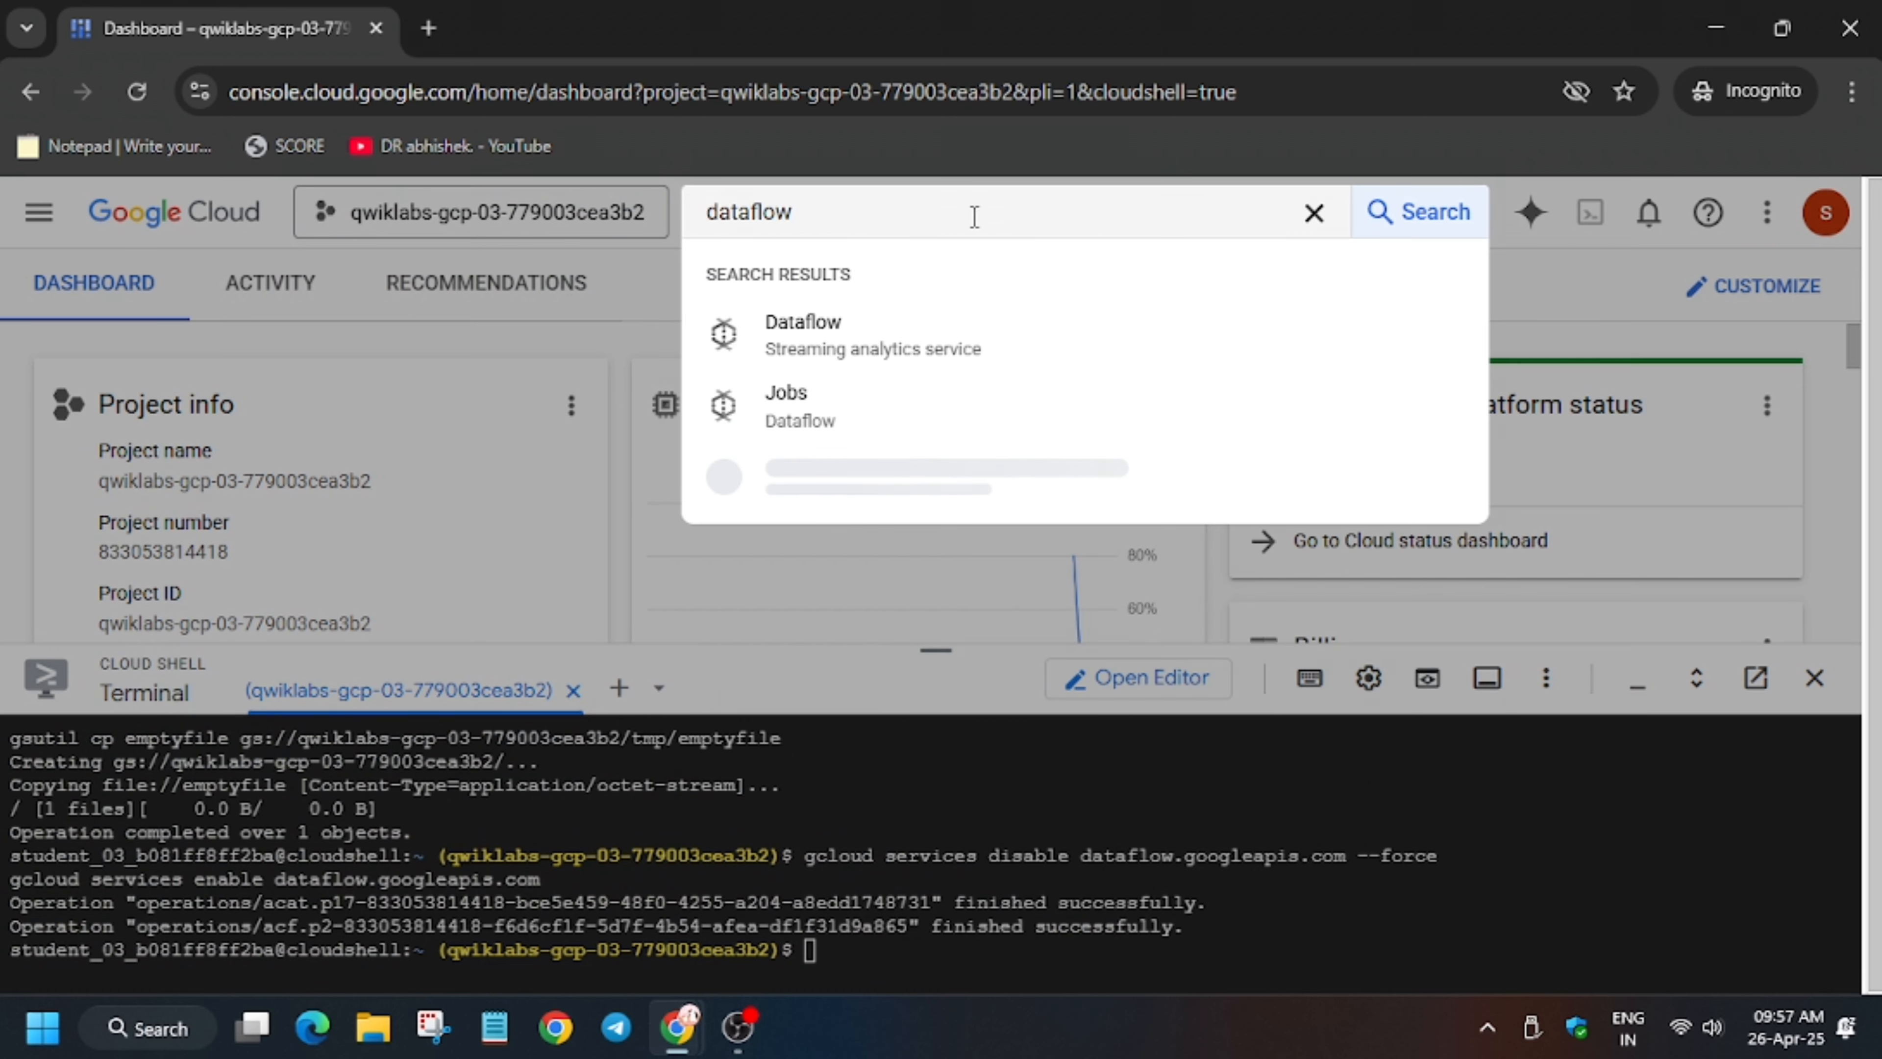
left_click(890, 433)
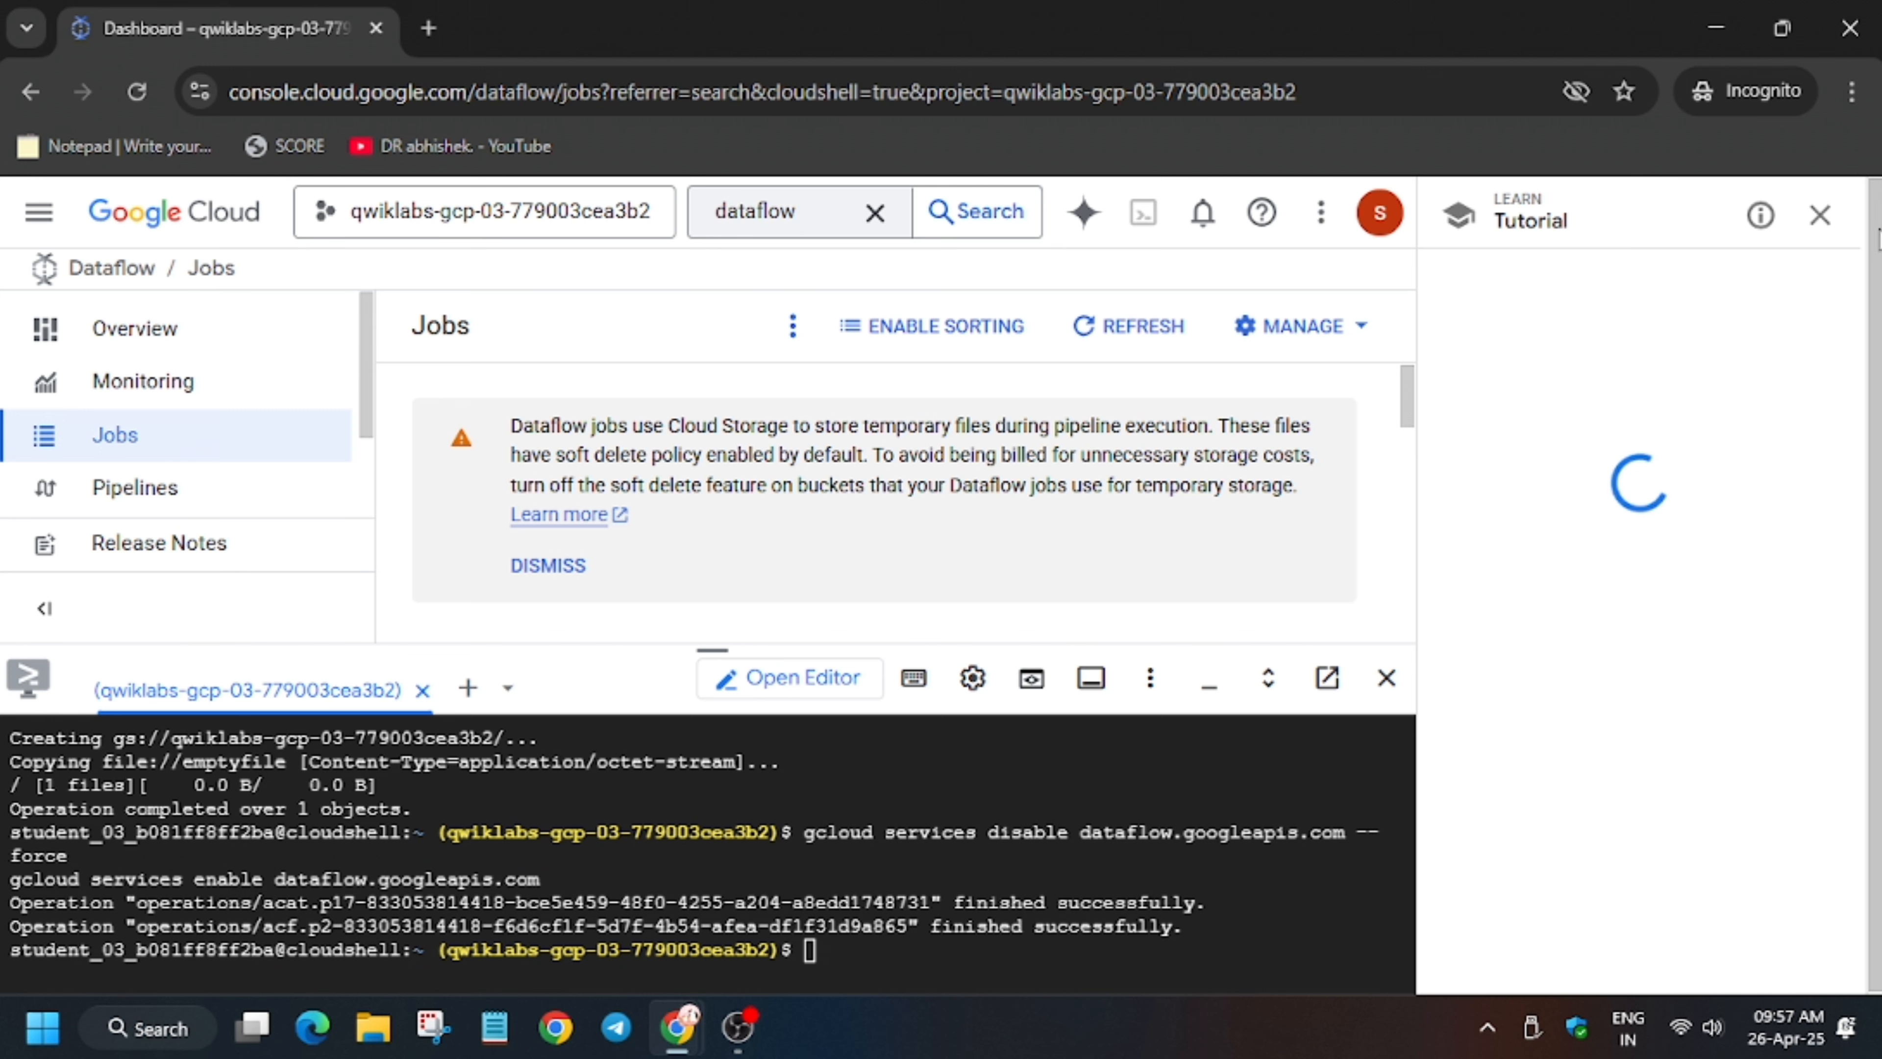
Close the tutorial pane, start creating a Dataflow job from a template, and shrink Cloud Shell to make room for the form
left_click(1822, 217)
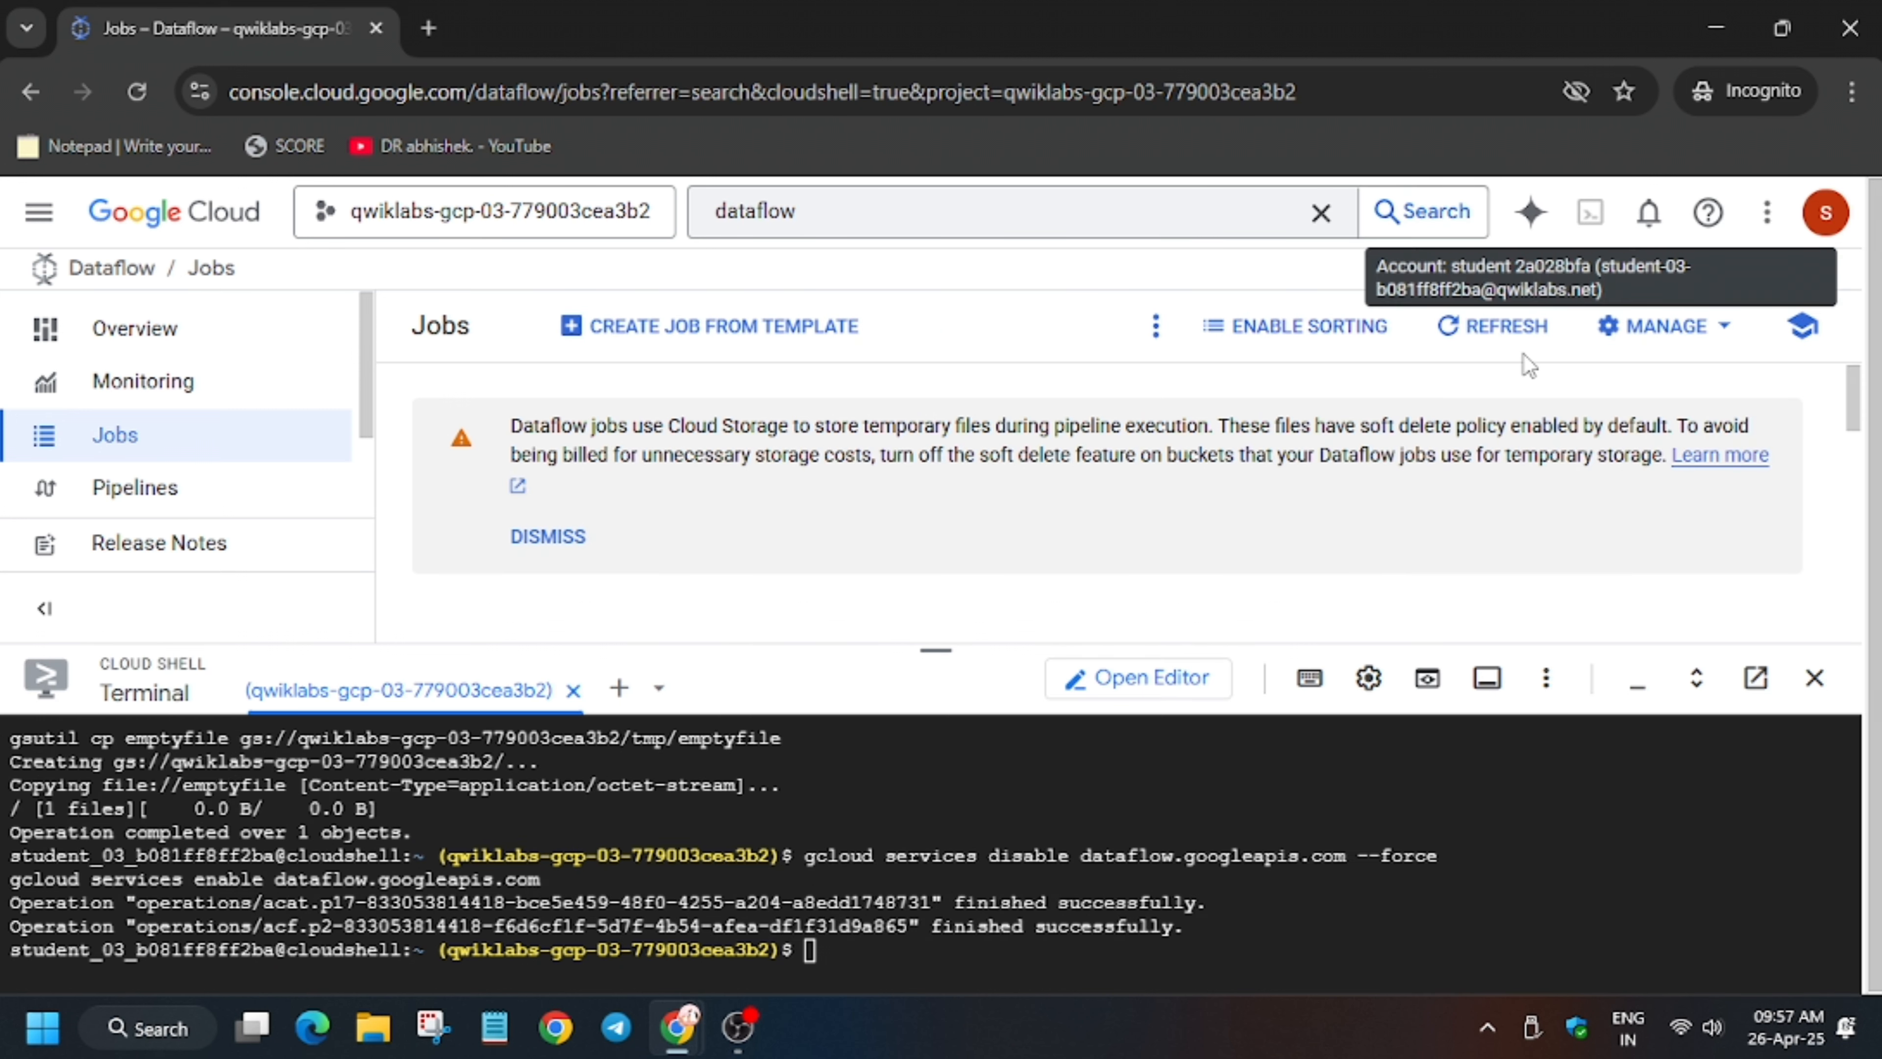
left_click(797, 338)
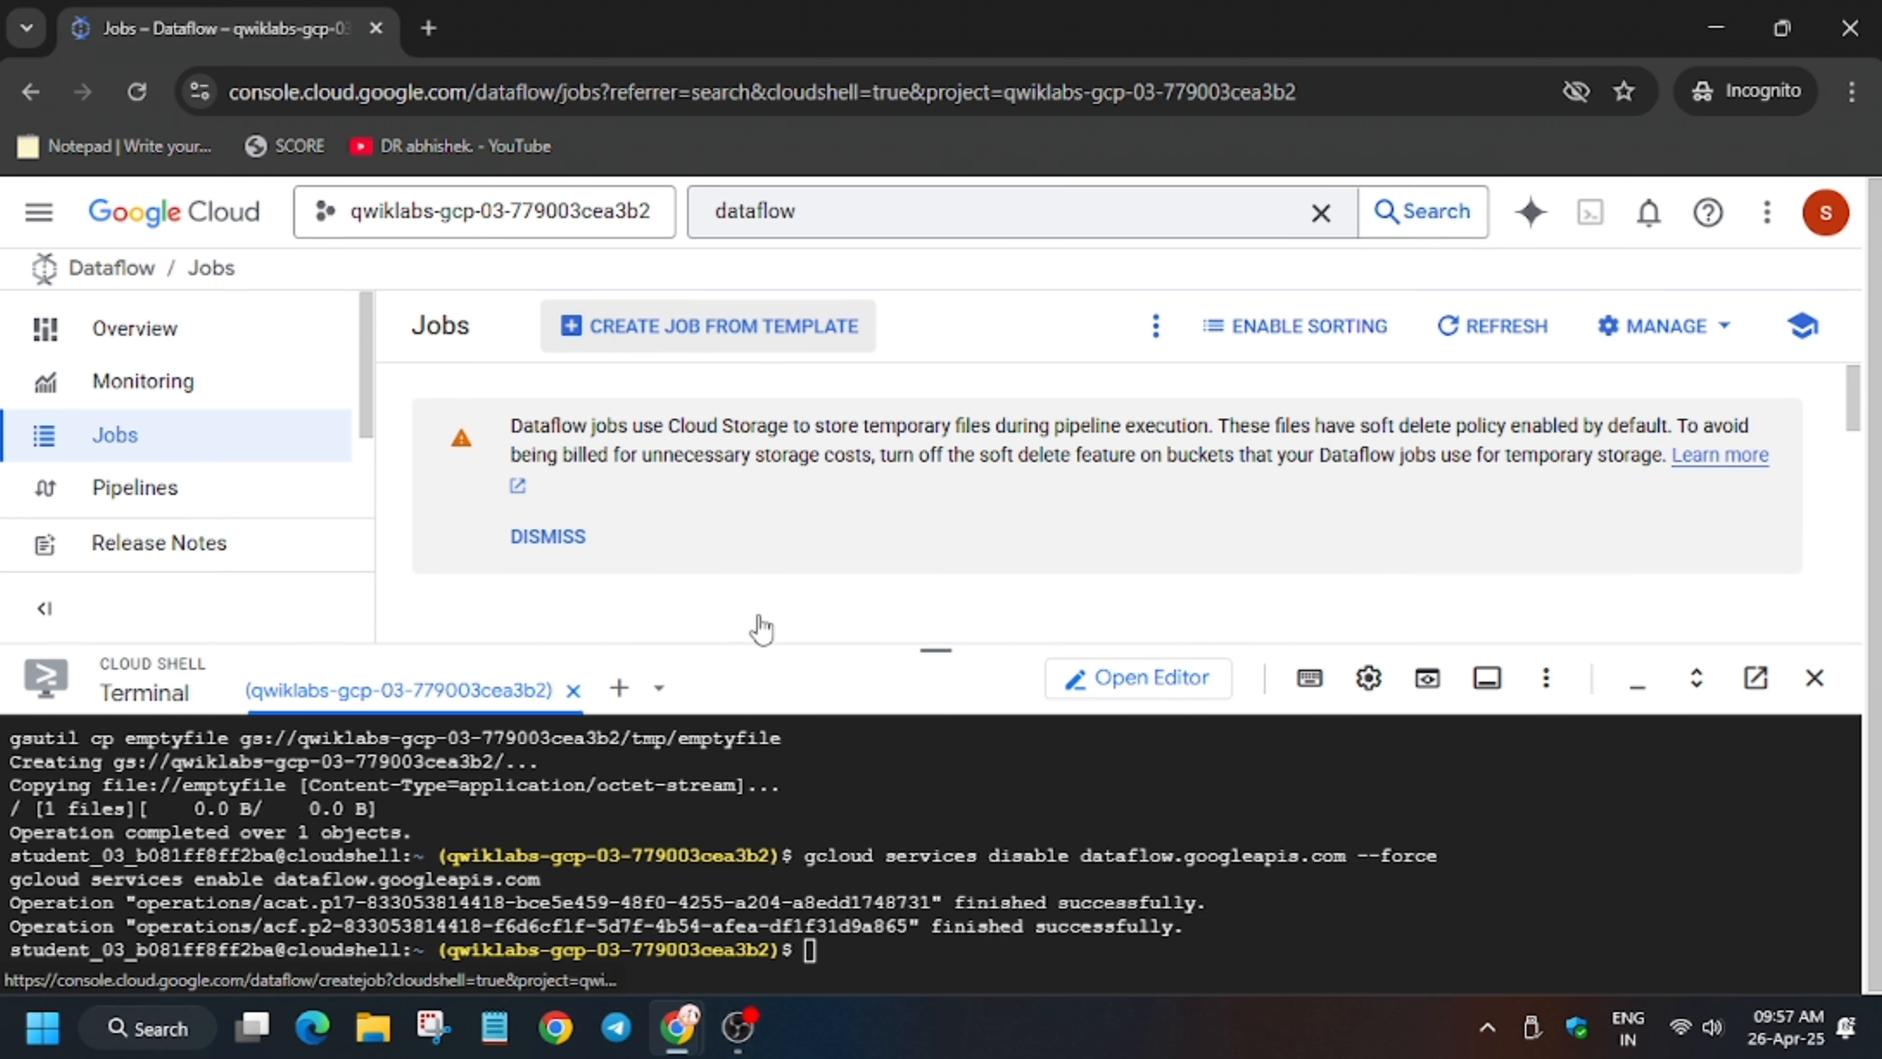
left_click_drag(937, 649, 935, 802)
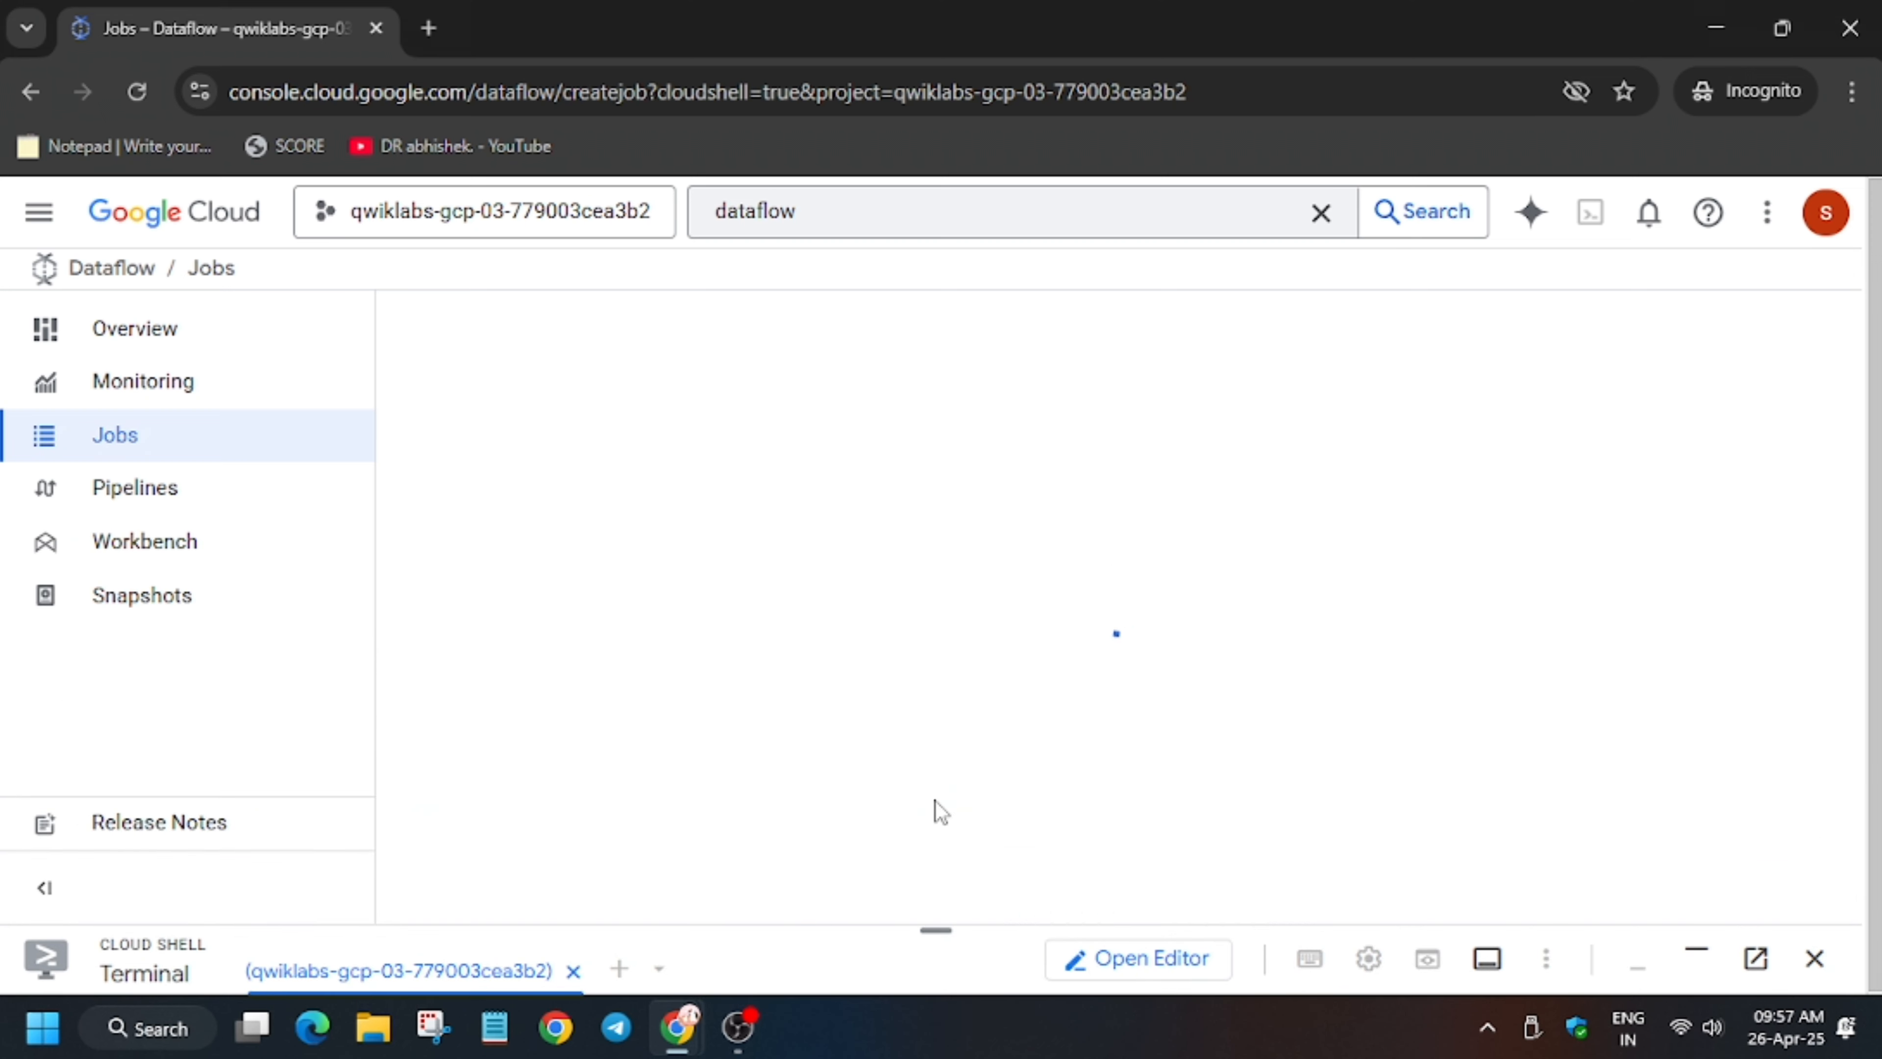
Name the Dataflow job spanner-load, as given in the lab instructions, and set its regional endpoint to us-west1 (Oregon)
key("alt+Tab")
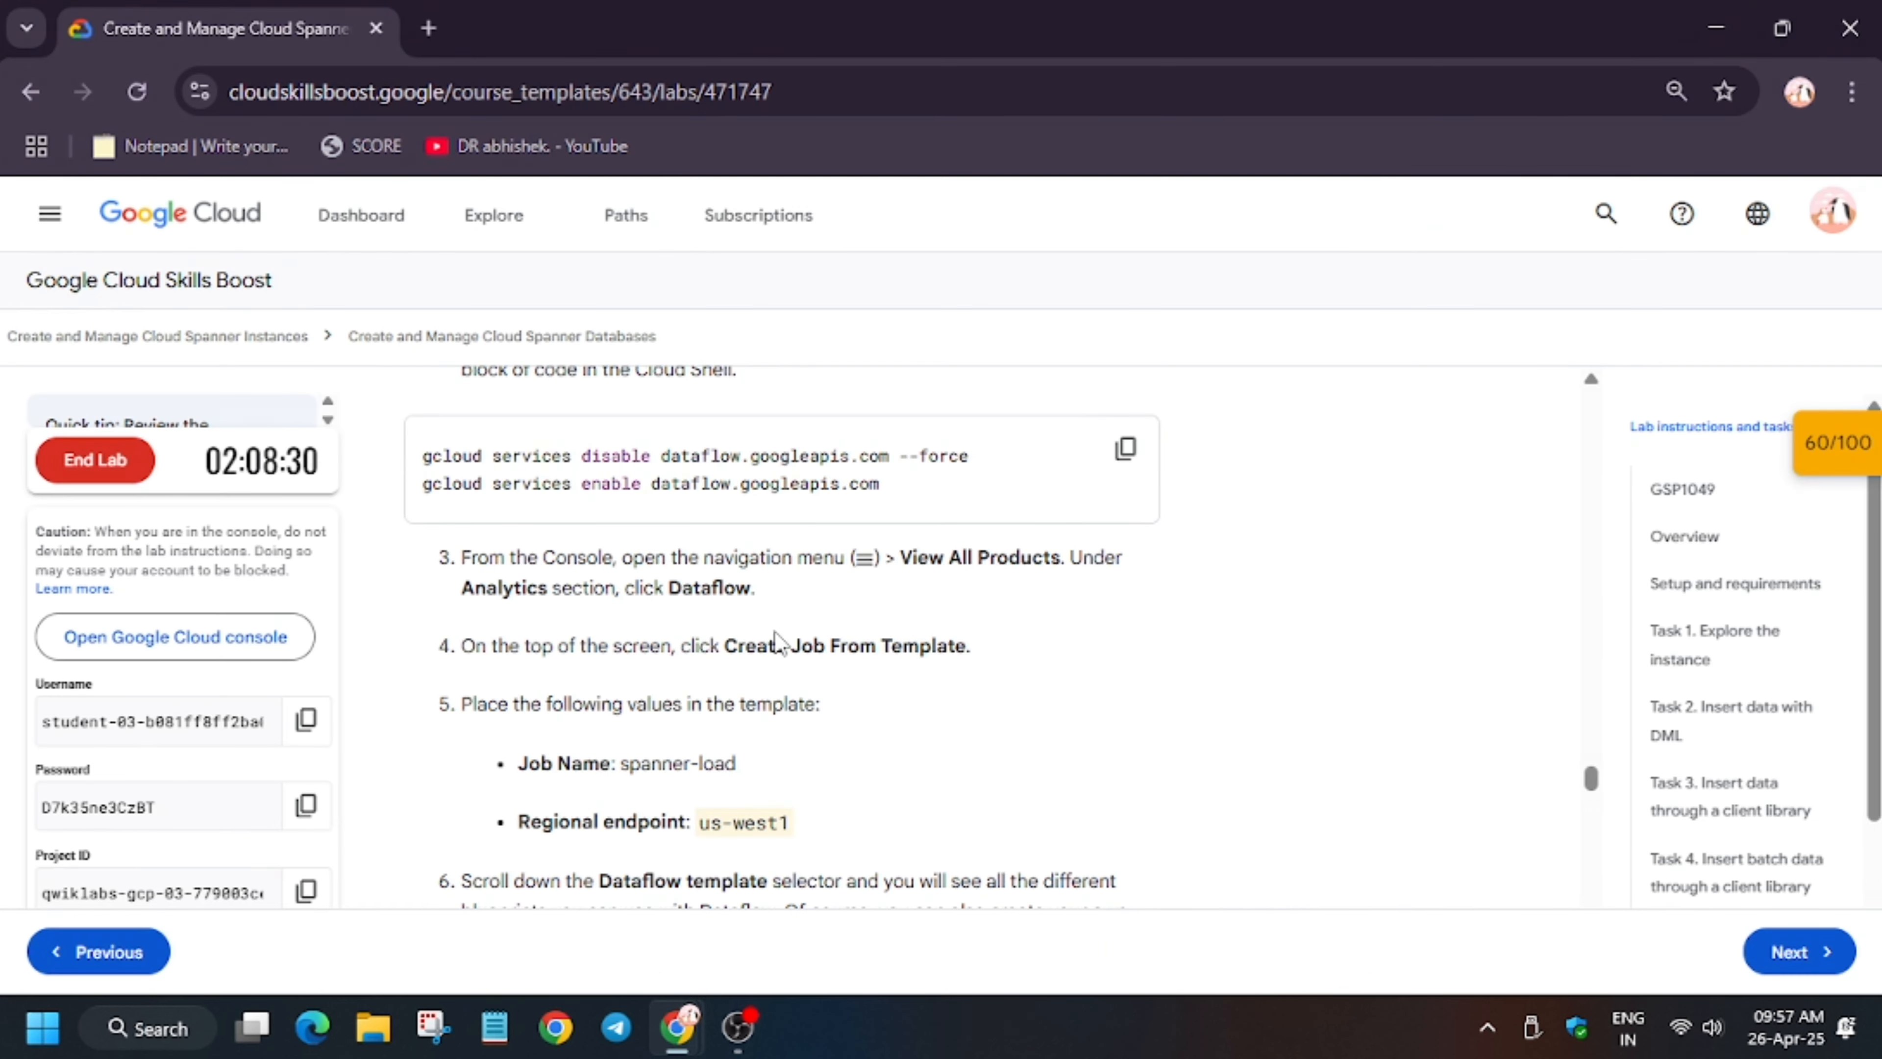
scroll(741, 645, "down", 4)
scroll(722, 608, "up", 2)
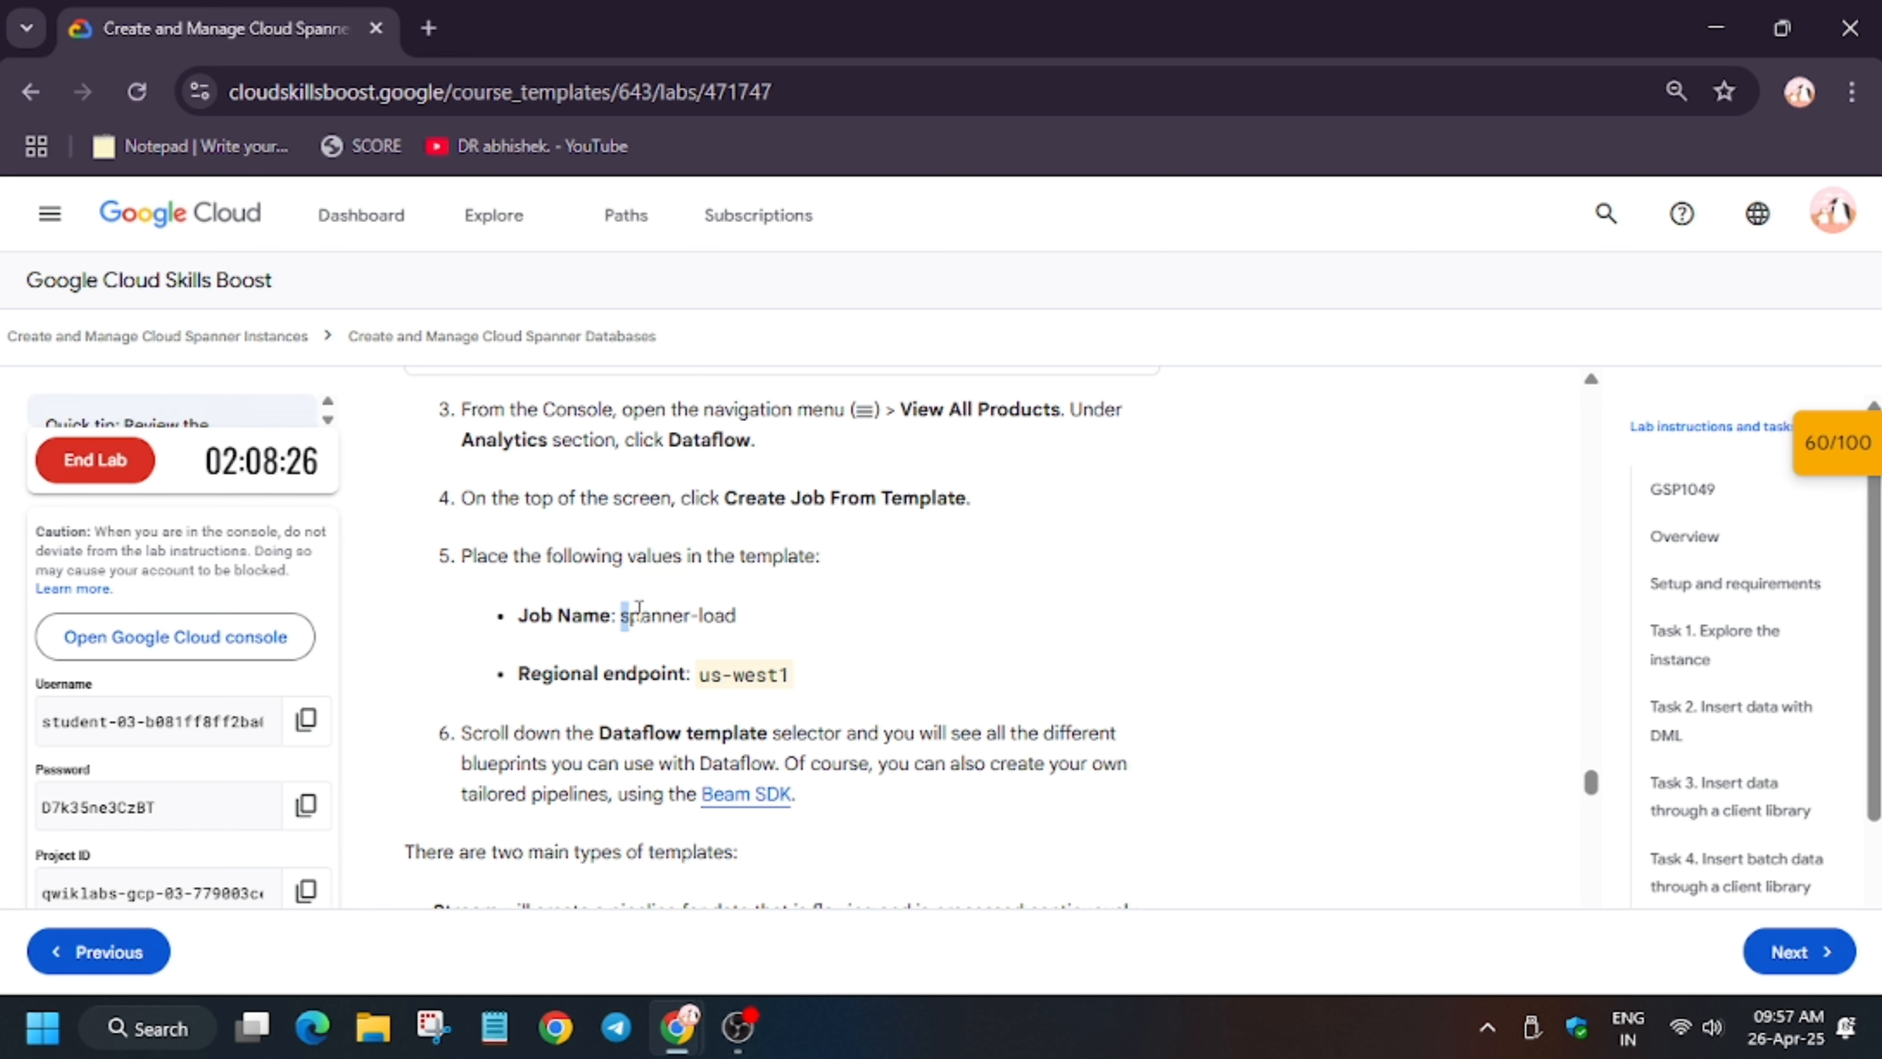
left_click_drag(639, 606, 777, 615)
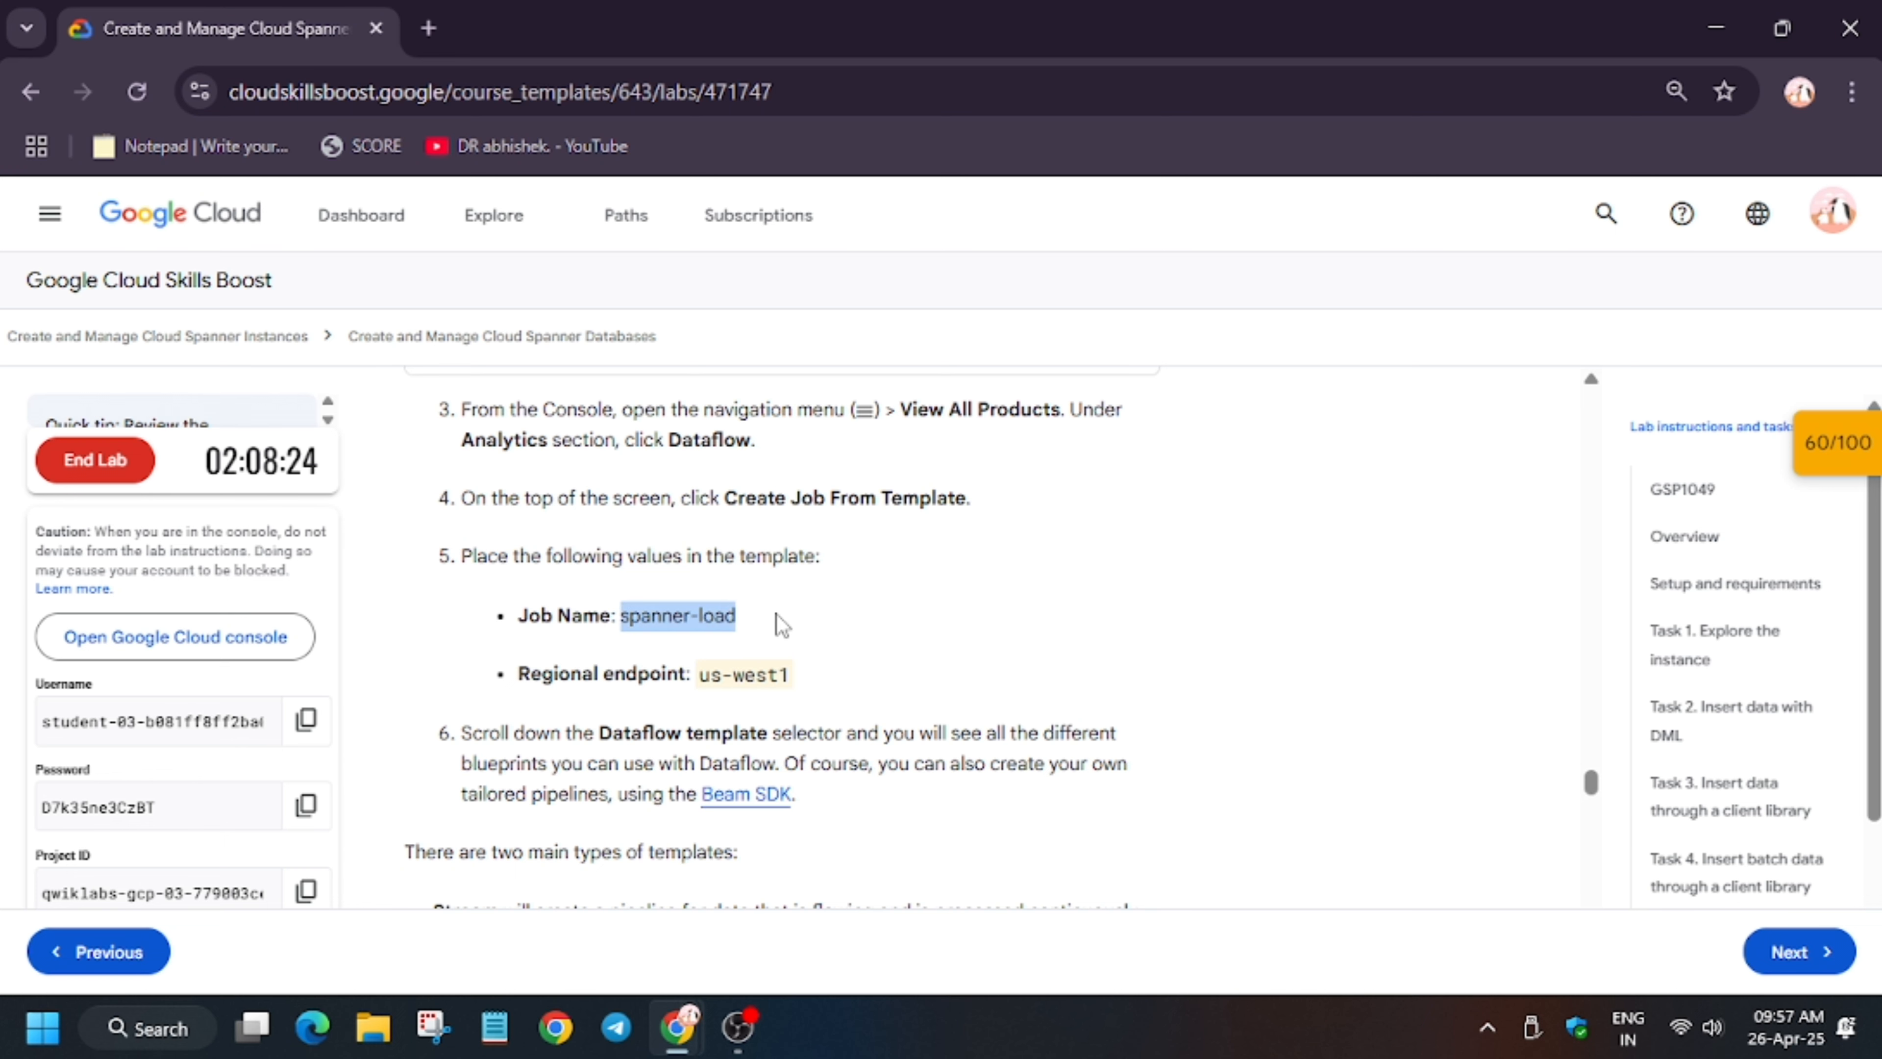
key("alt+Tab")
left_click(1089, 468)
key("ctrl+v")
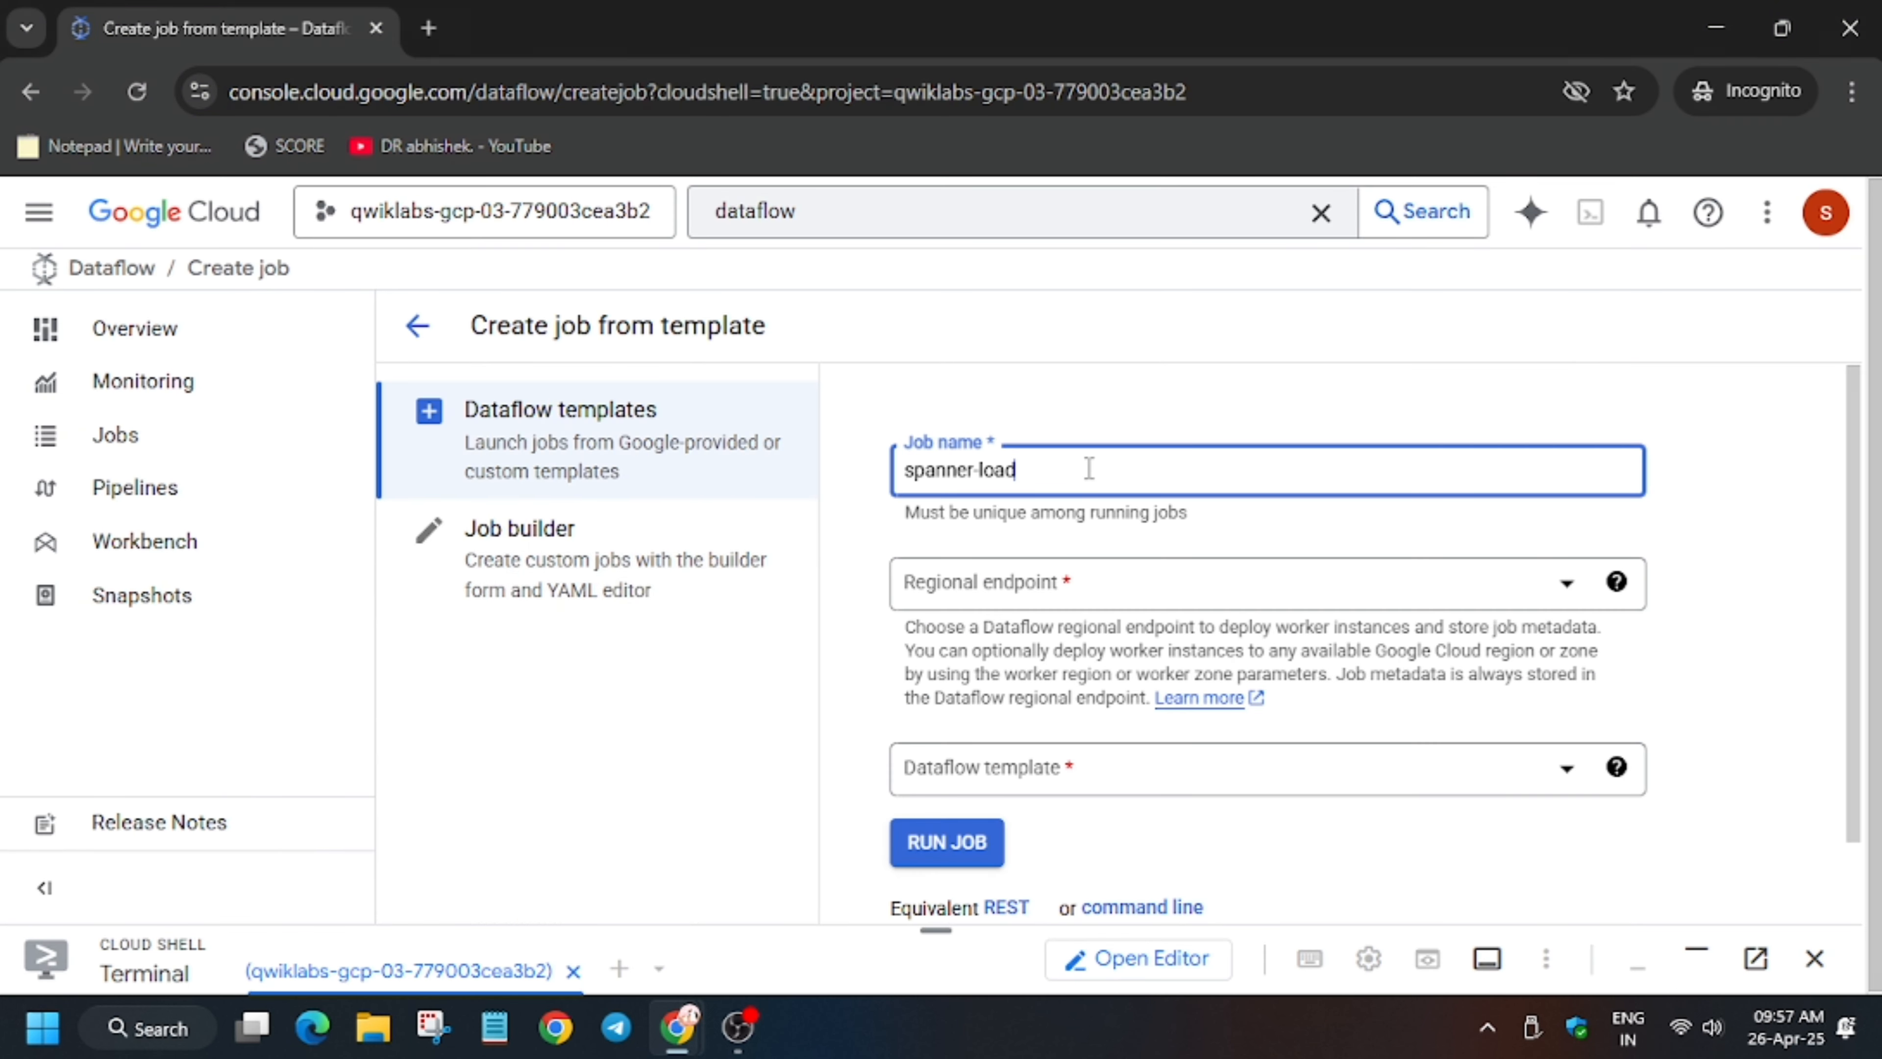
left_click(1119, 586)
left_click(1063, 597)
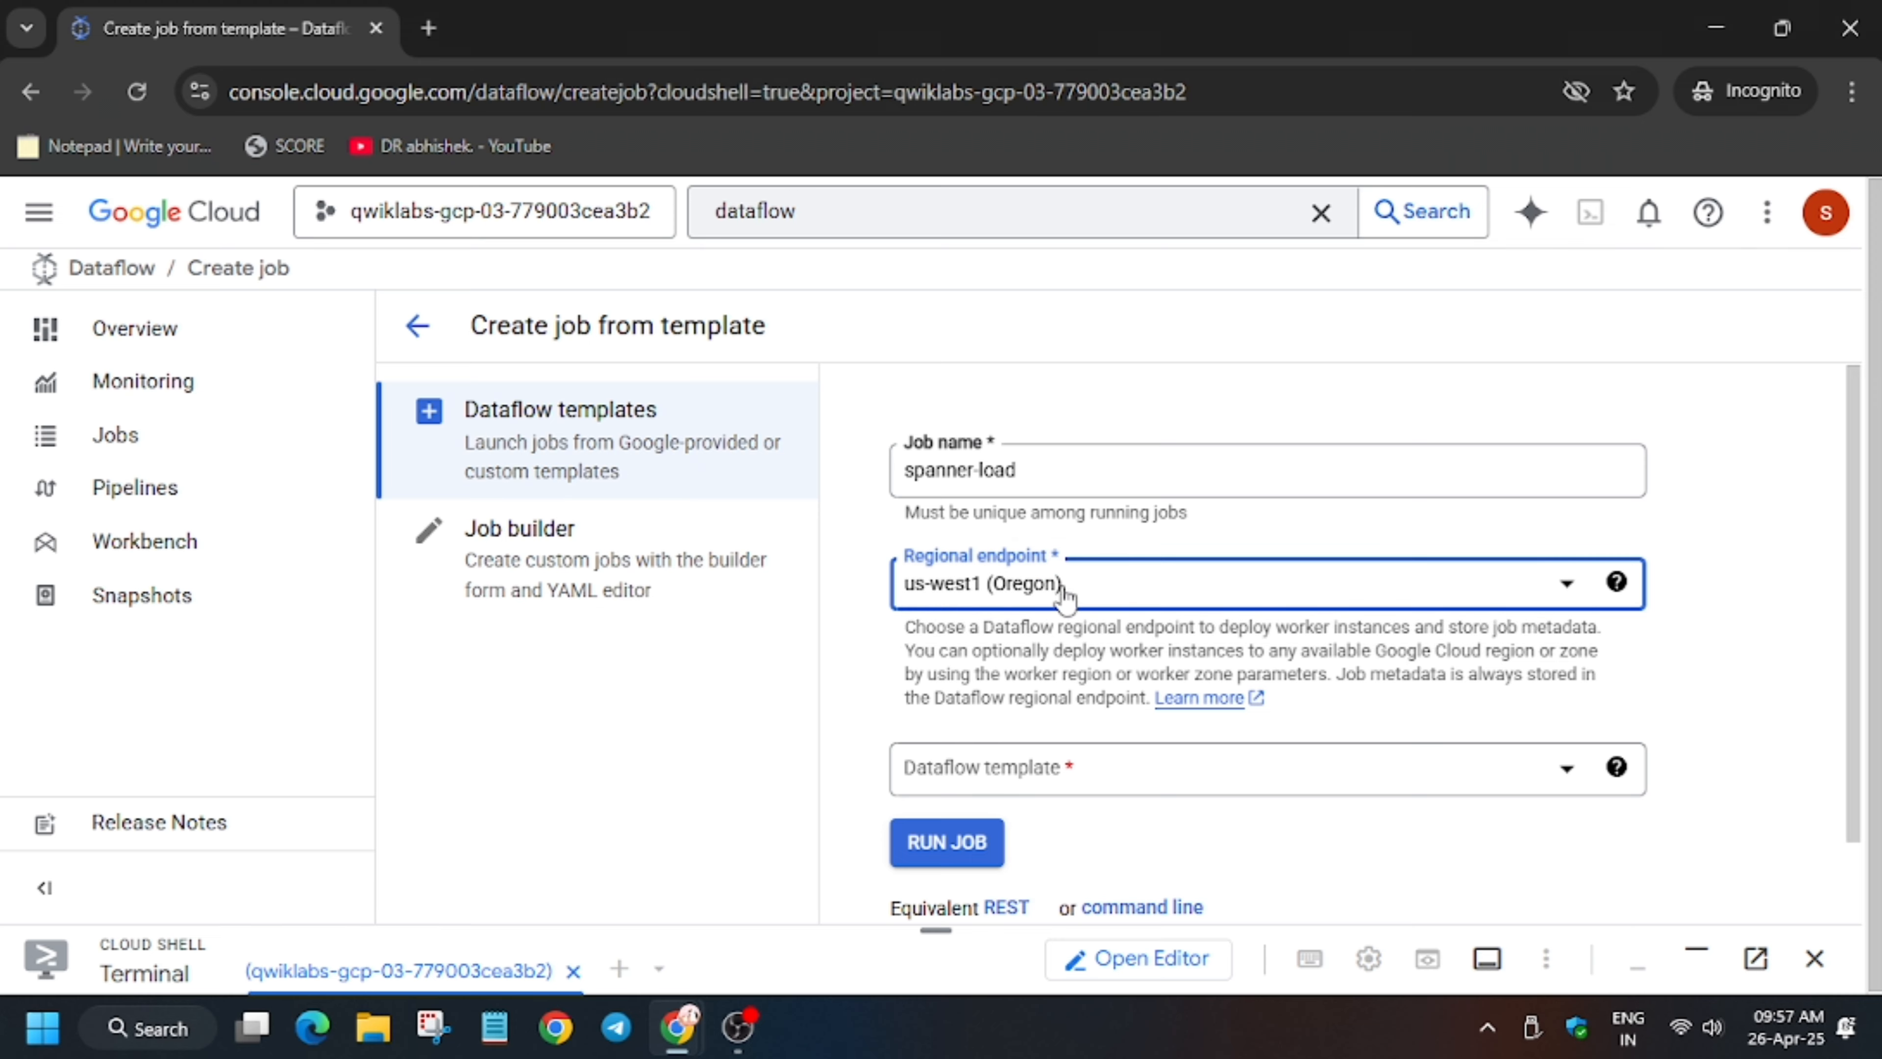
Copy the template name from the lab instructions and set the Dataflow template to Text Files on Cloud Storage to Cloud Spanner
key("alt+Tab")
scroll(607, 675, "down", 1)
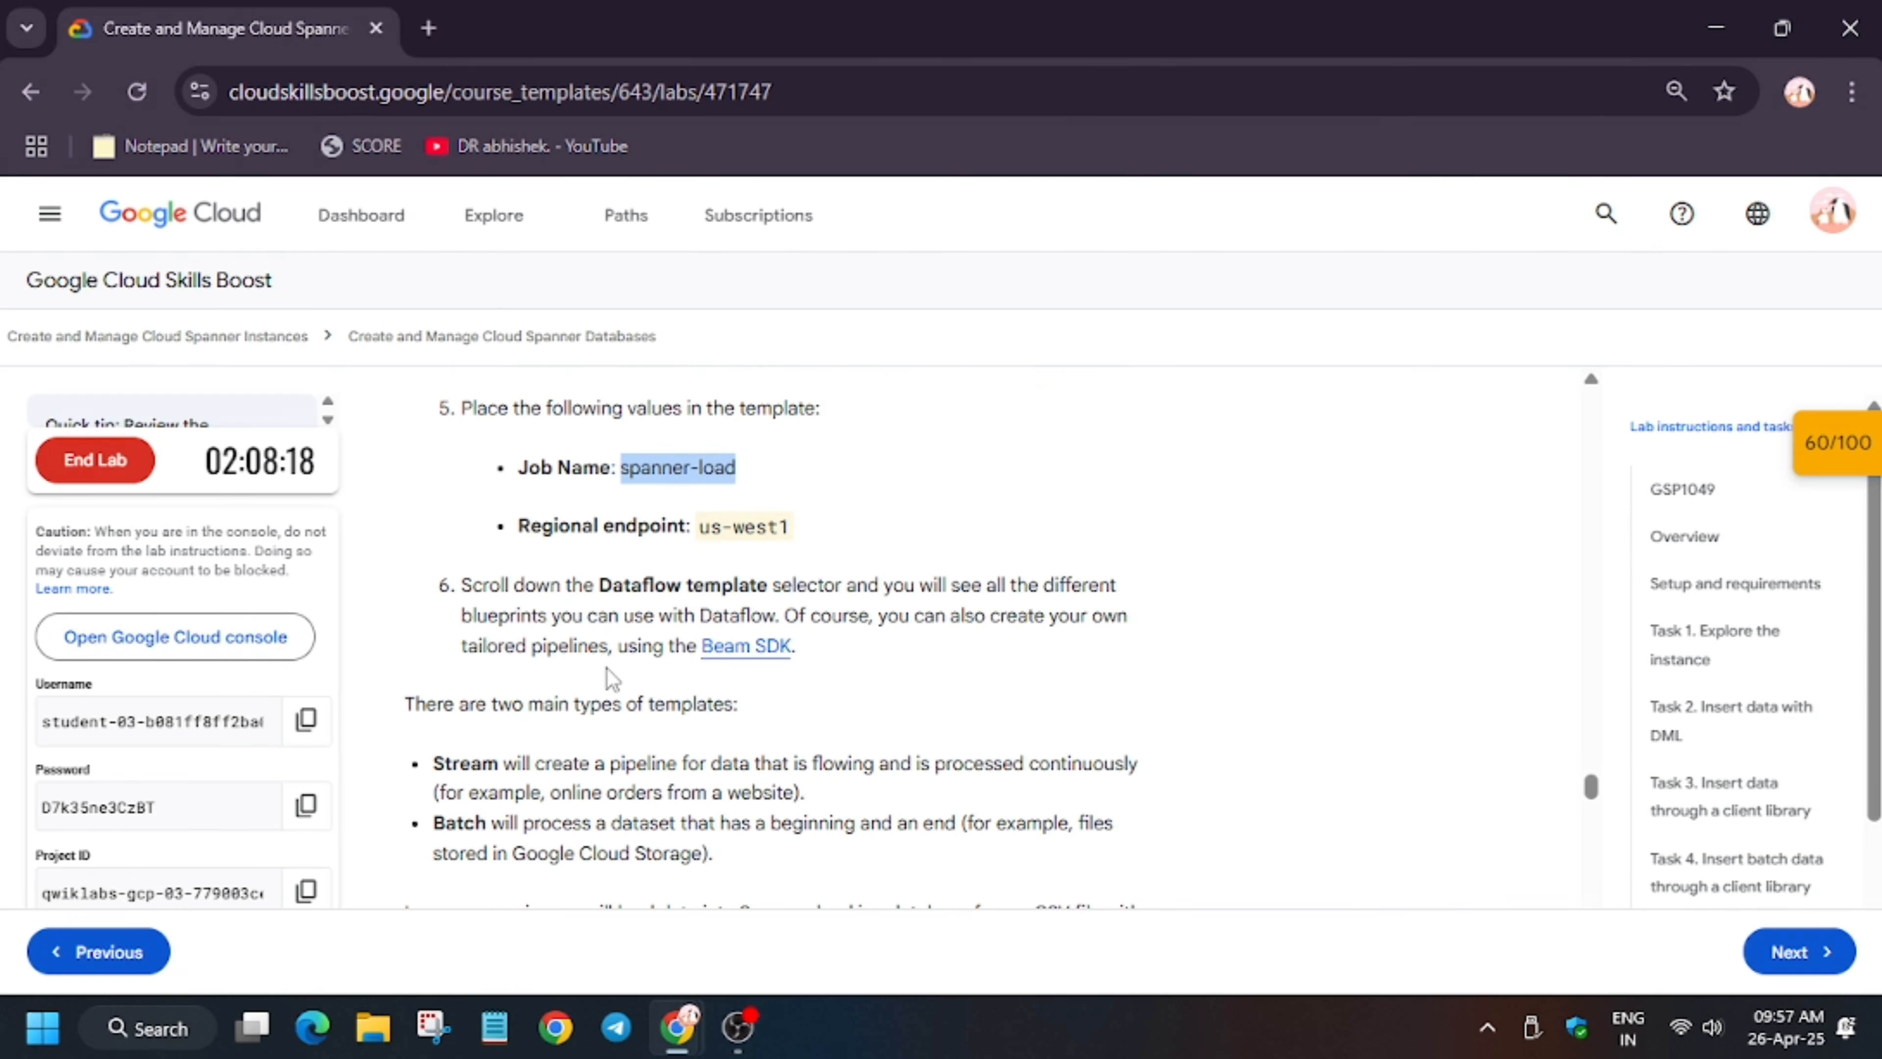
scroll(614, 676, "down", 2)
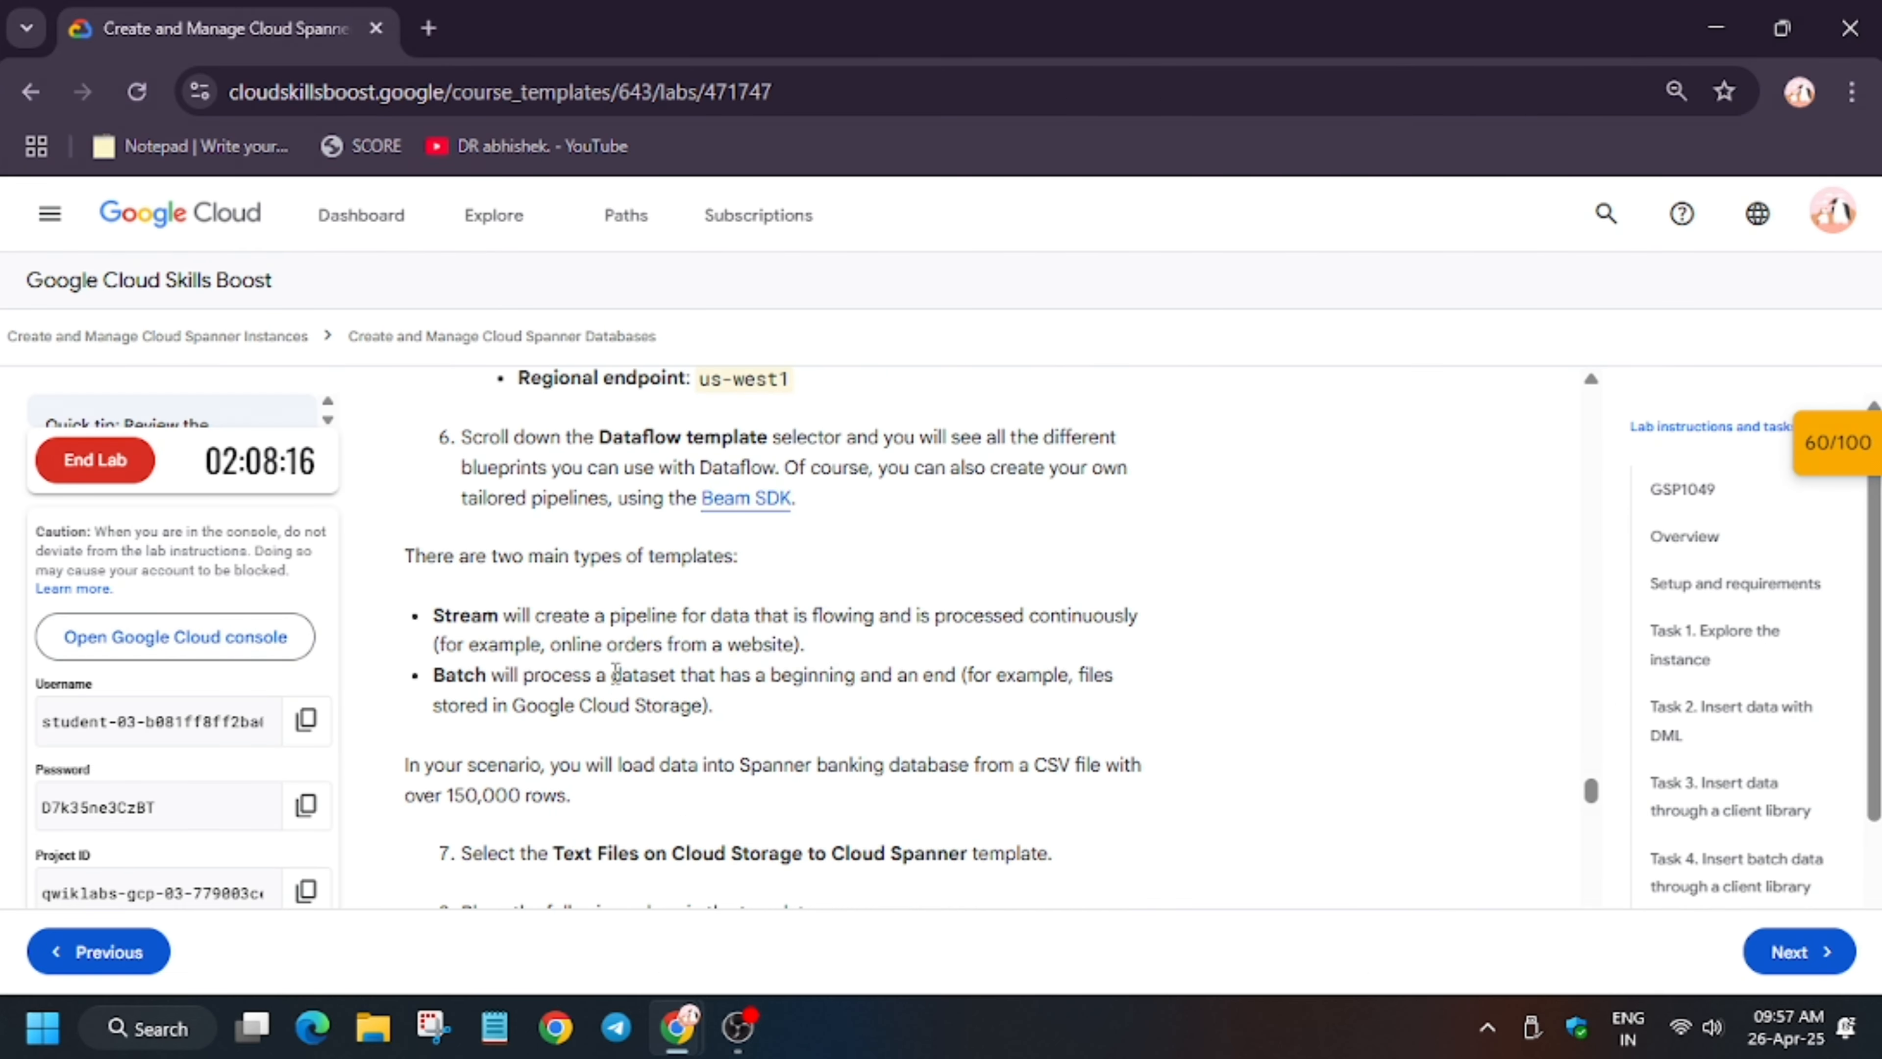
scroll(615, 674, "down", 4)
scroll(619, 684, "down", 2)
scroll(611, 682, "up", 4)
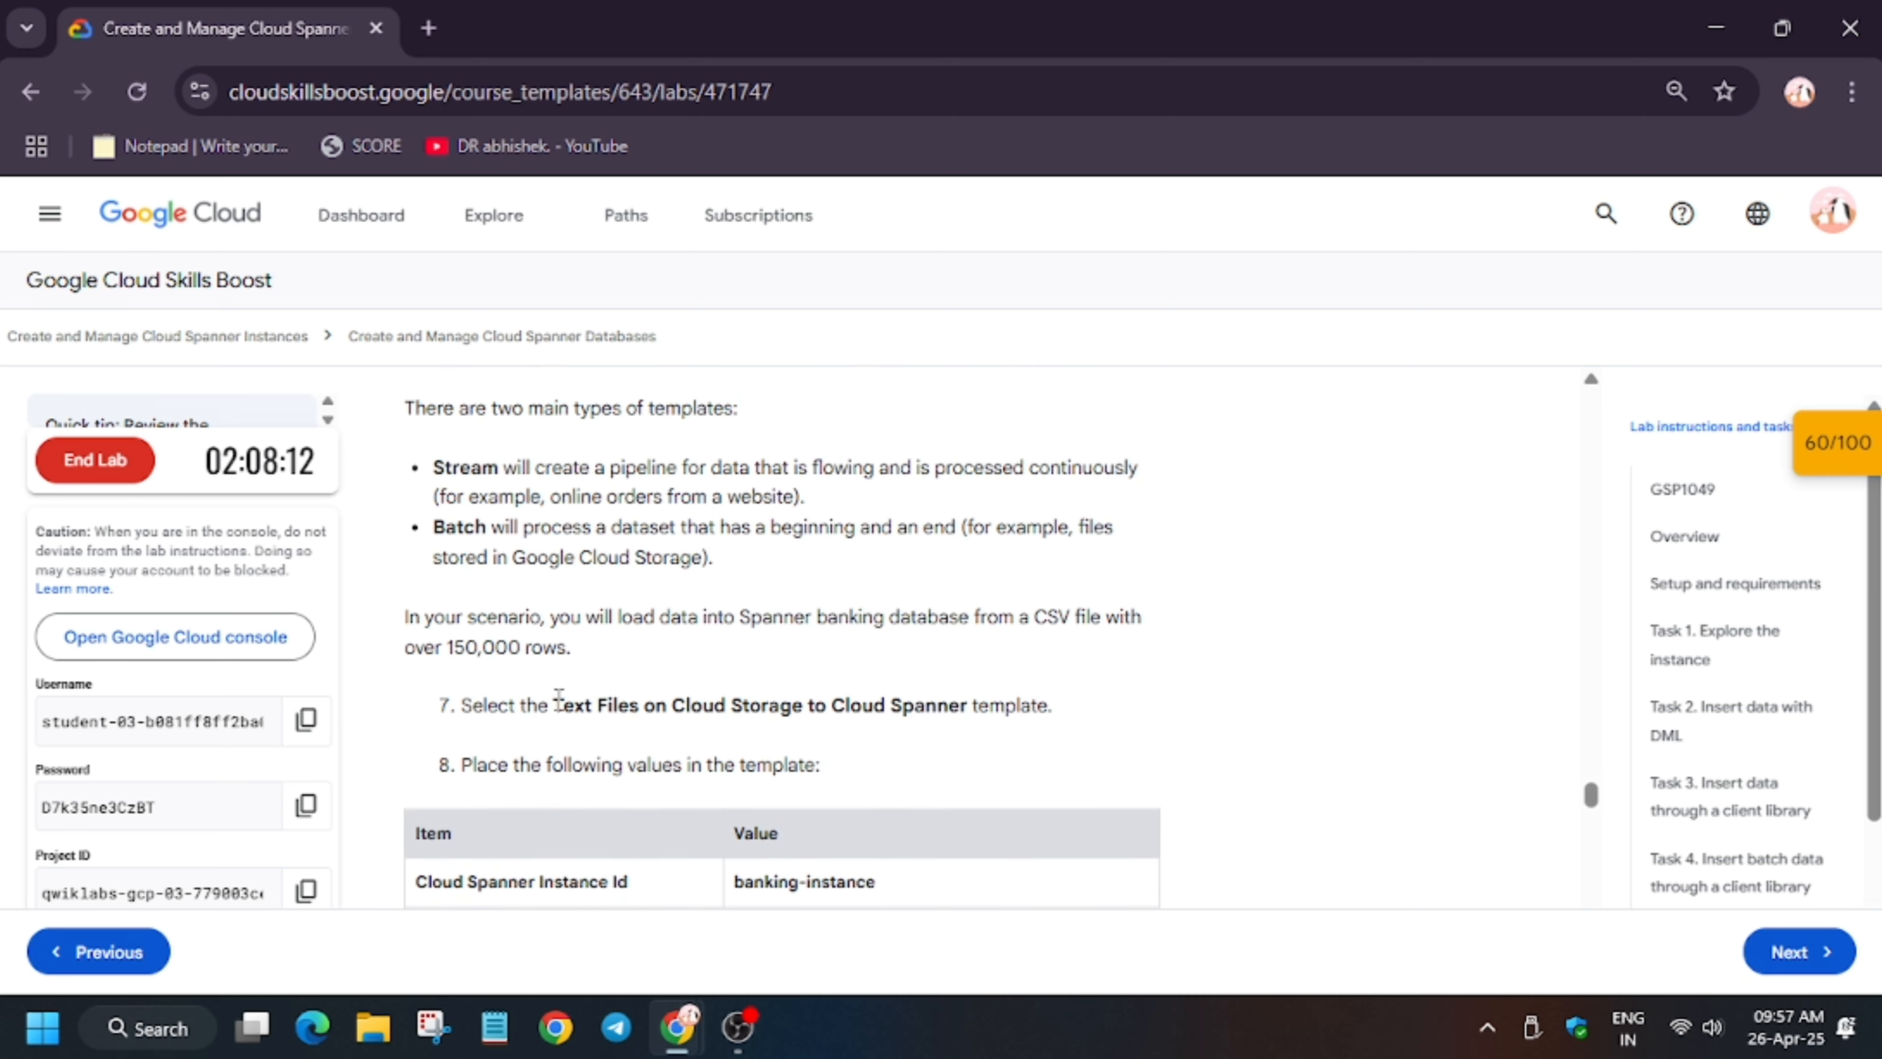
left_click_drag(558, 701, 970, 713)
key("ctrl+c")
key("alt+Tab")
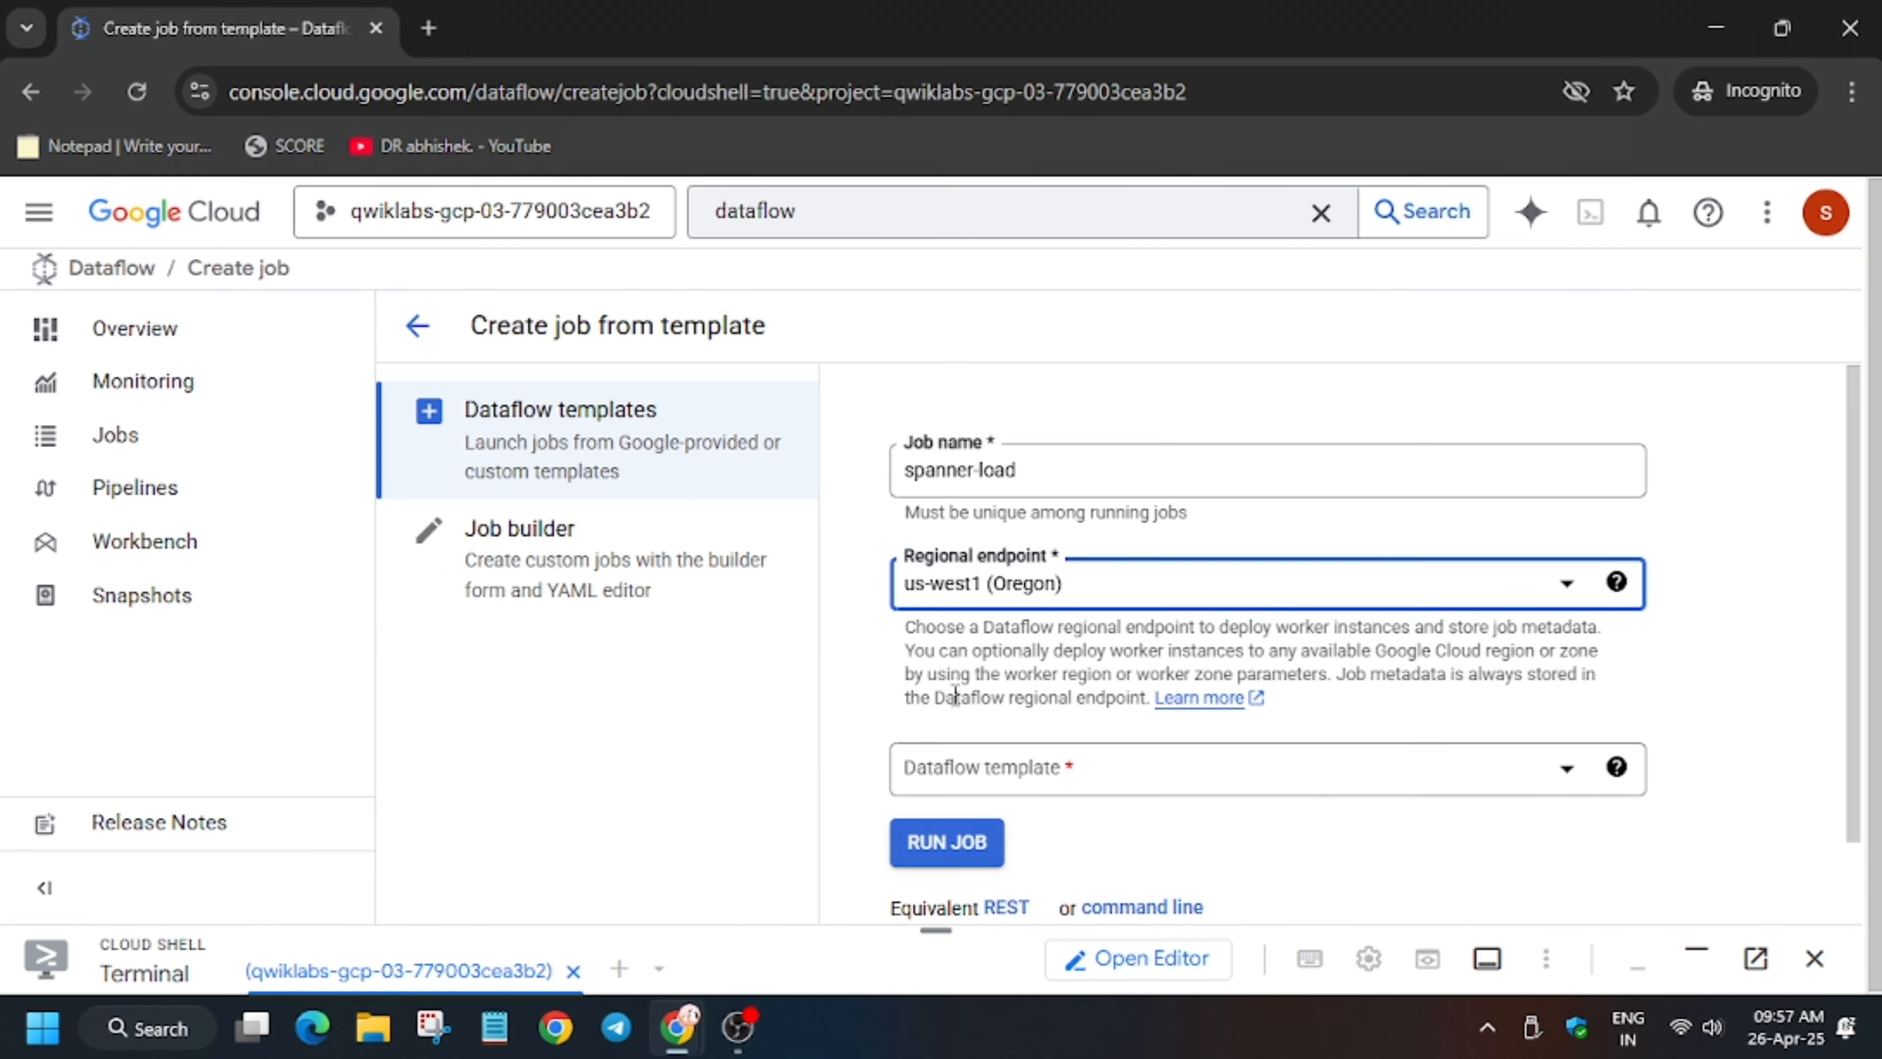
scroll(1030, 667, "down", 1)
left_click(1036, 682)
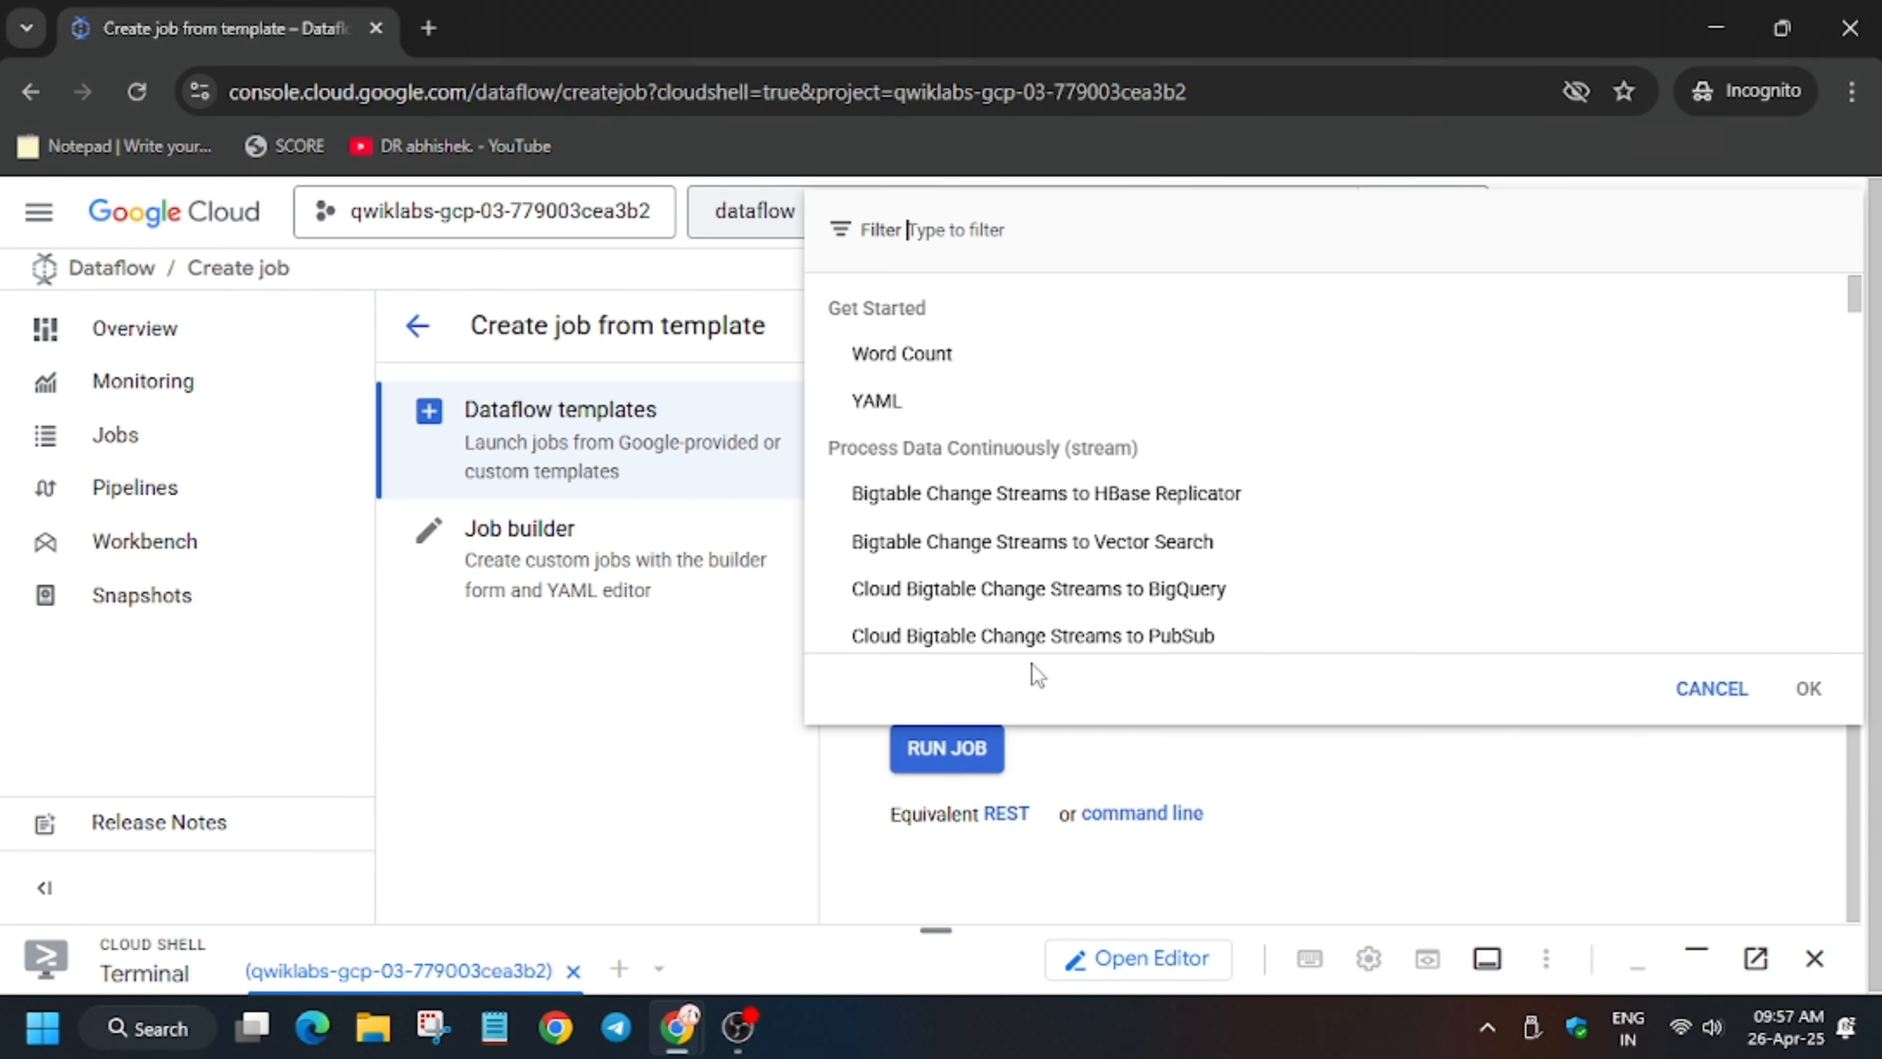
key("ctrl+v")
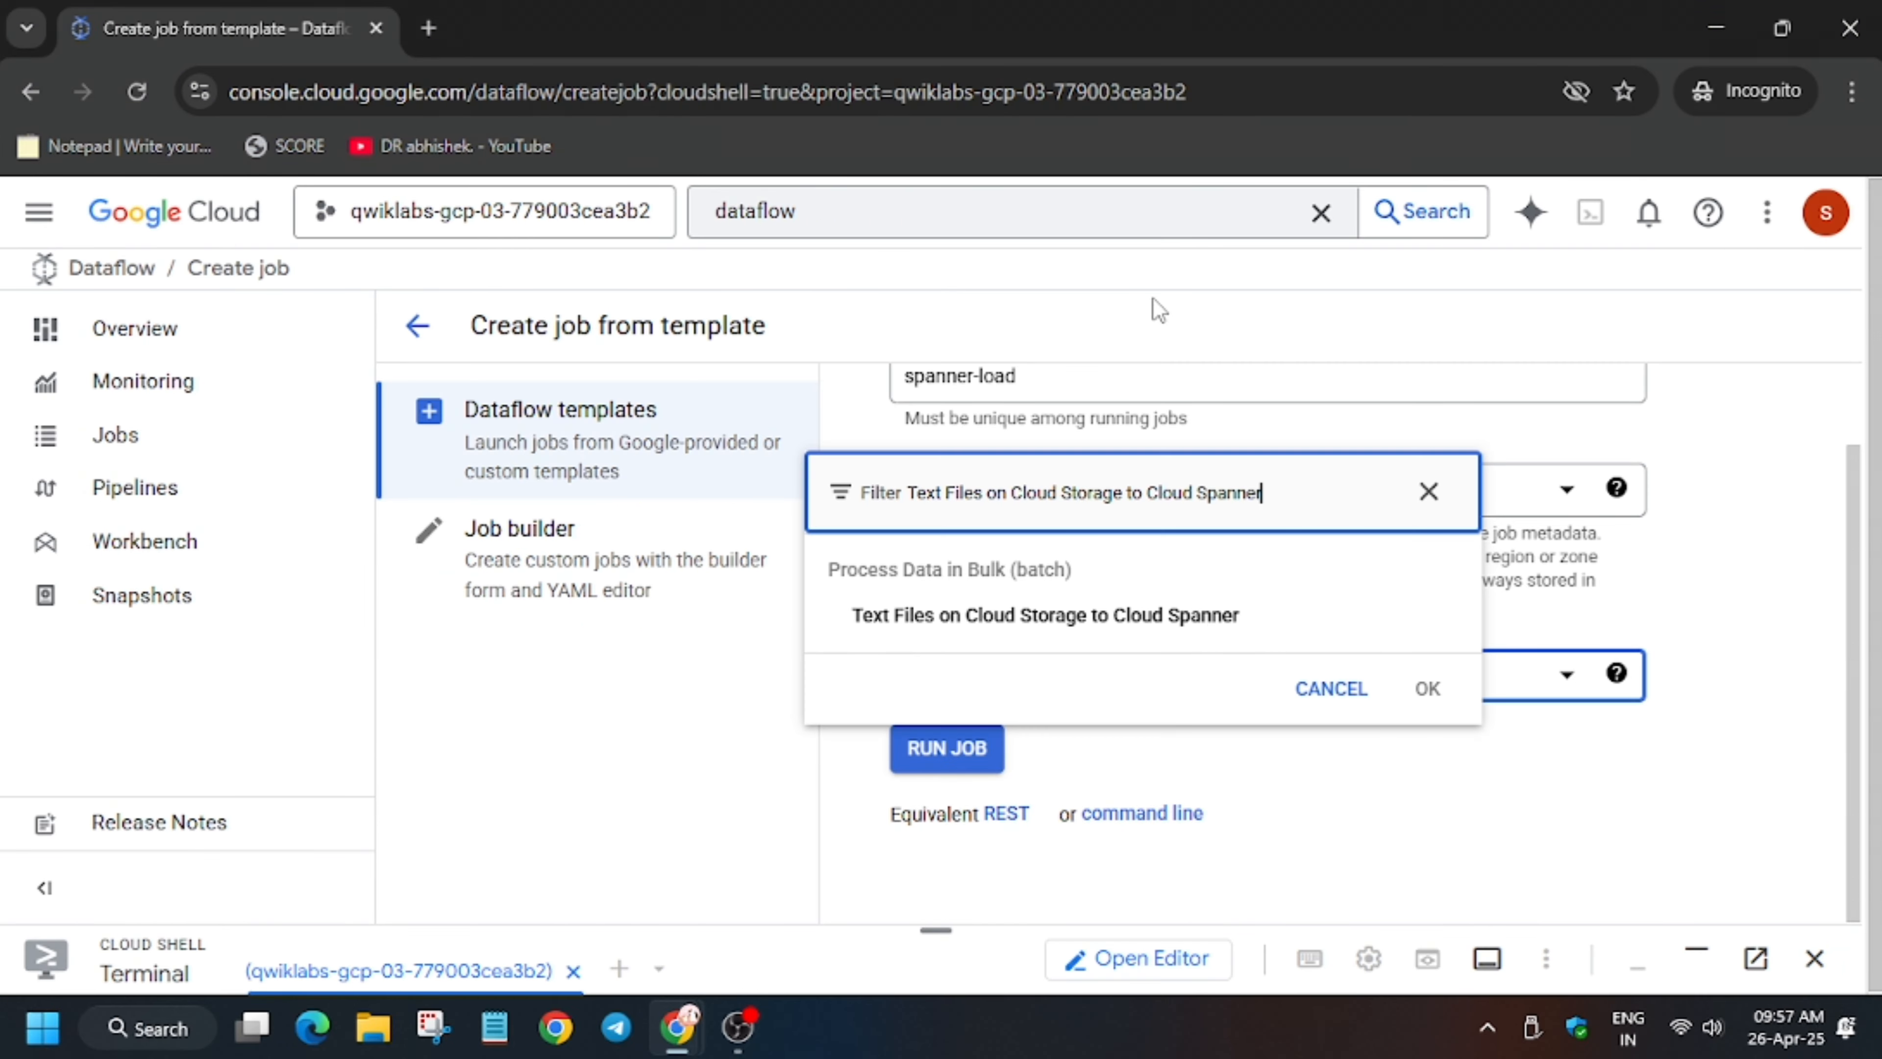
left_click(1139, 636)
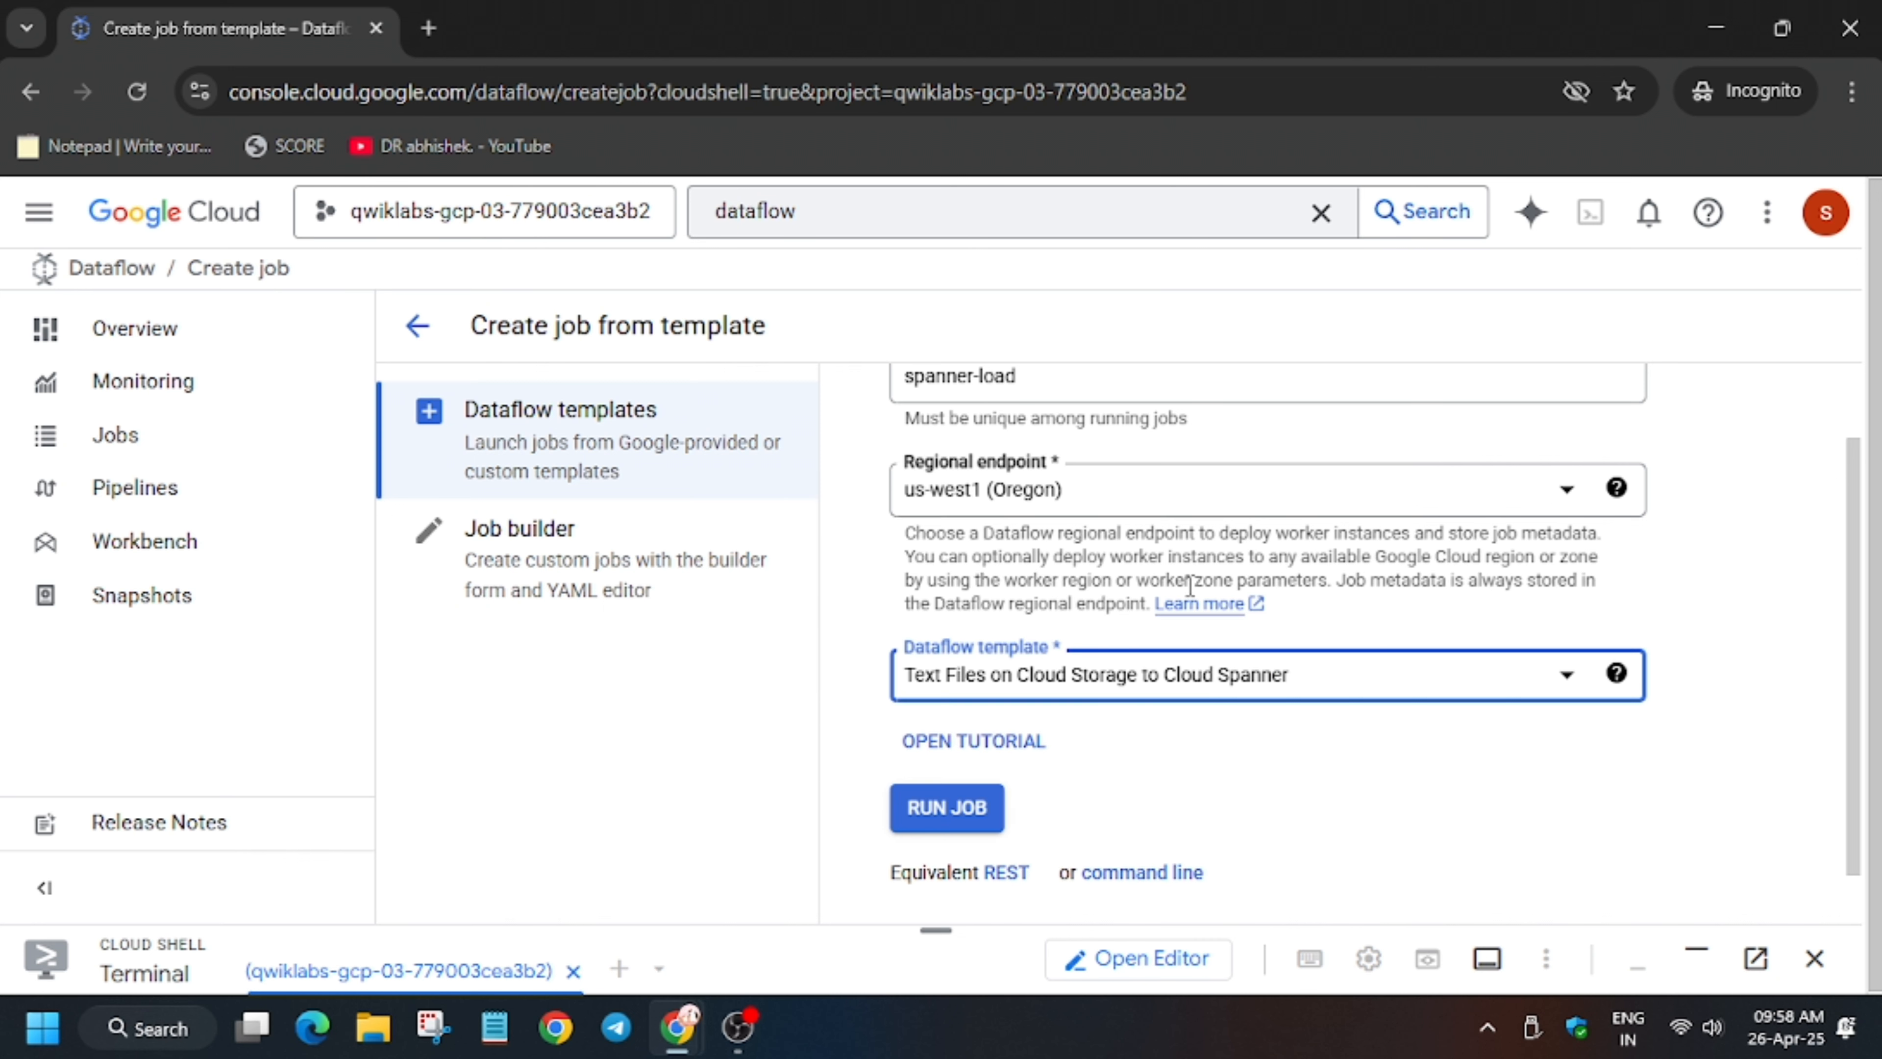
Copy the instance ID from the lab's template values and set the Cloud Spanner instance ID to banking-instance
scroll(1189, 586, "down", 5)
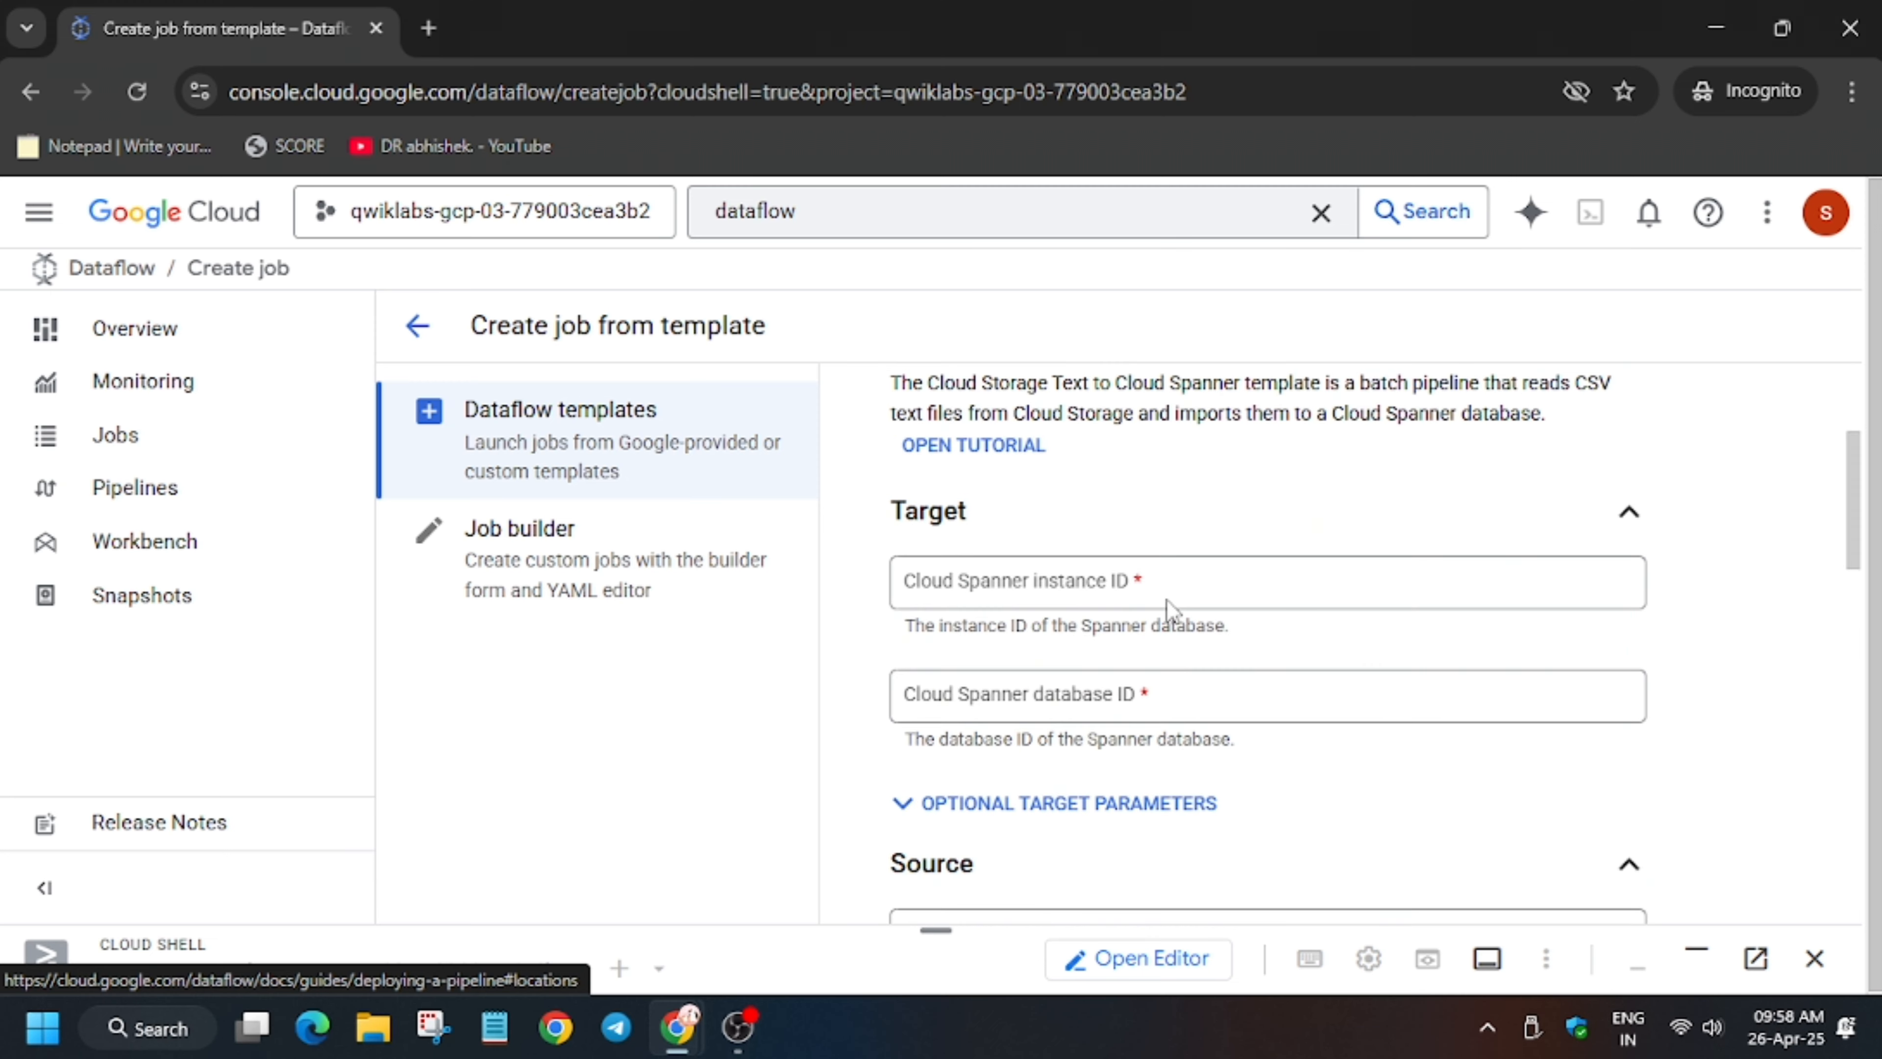
left_click(1074, 576)
key("alt+Tab")
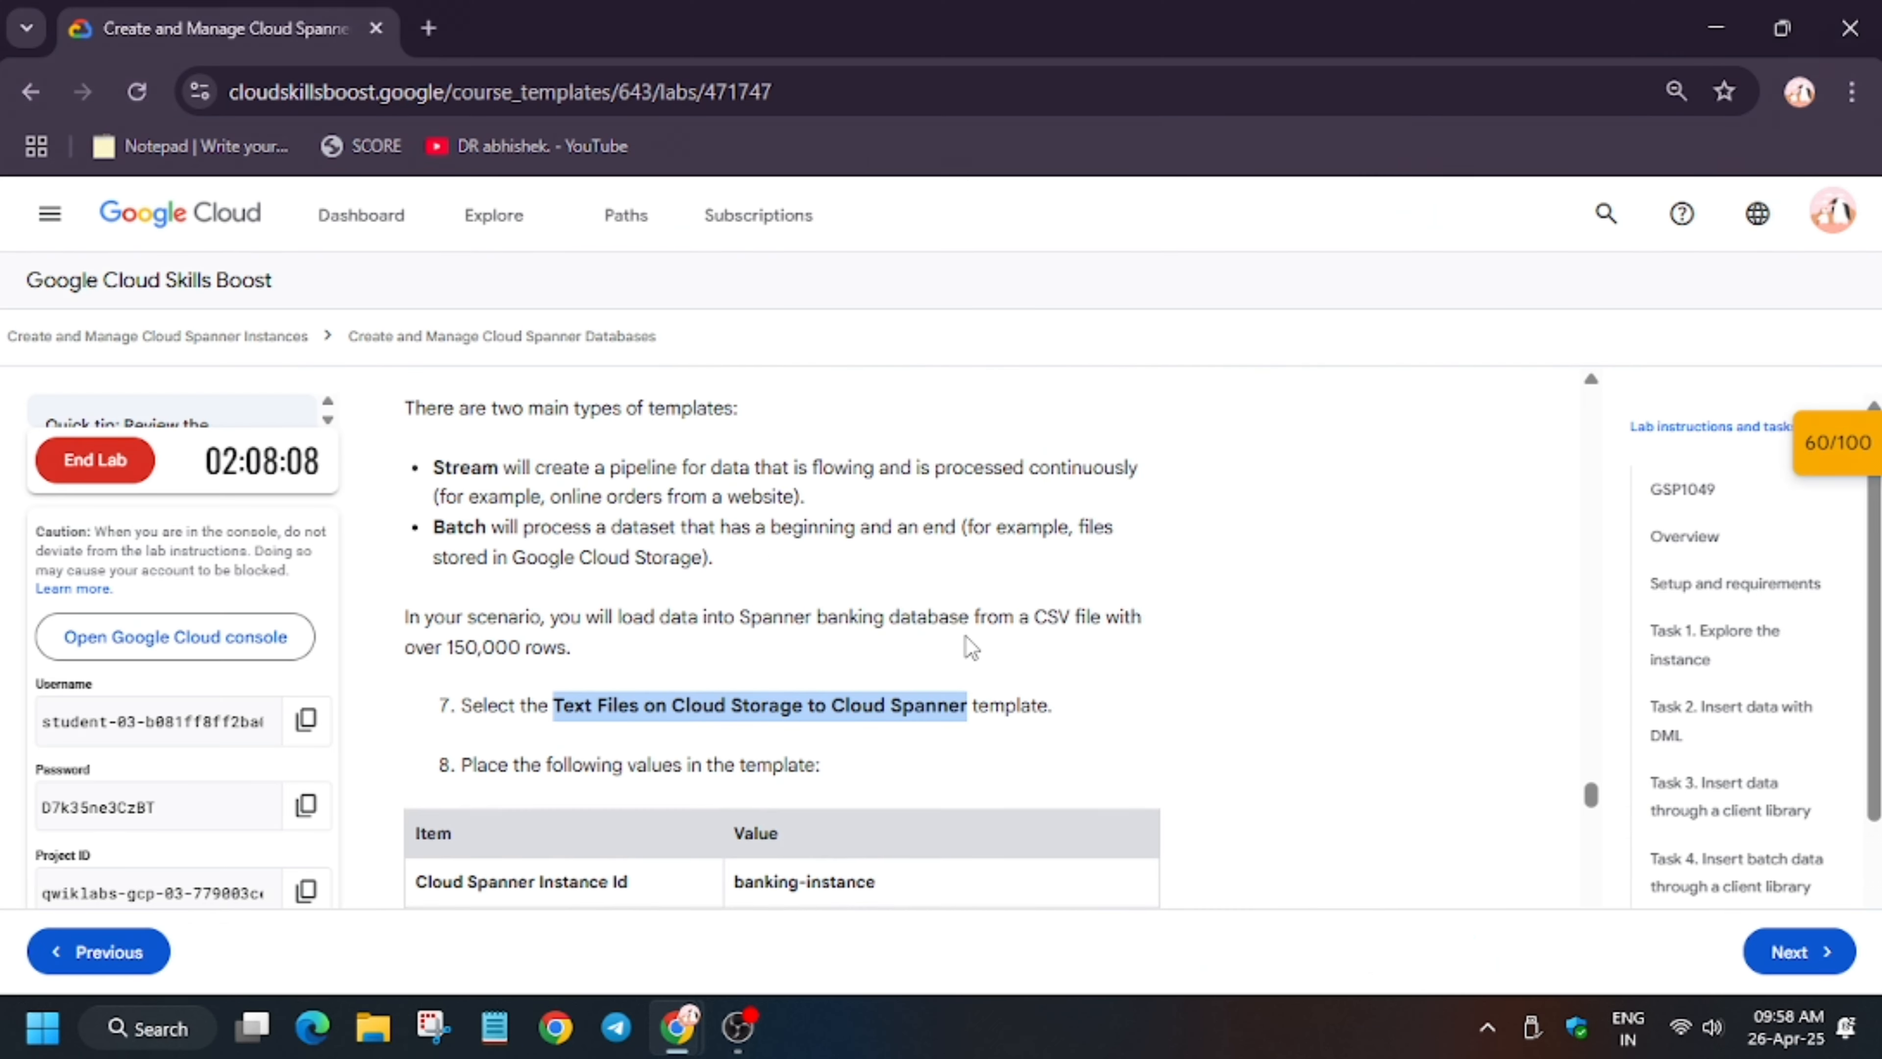
left_click_drag(744, 593, 895, 628)
left_click(767, 586)
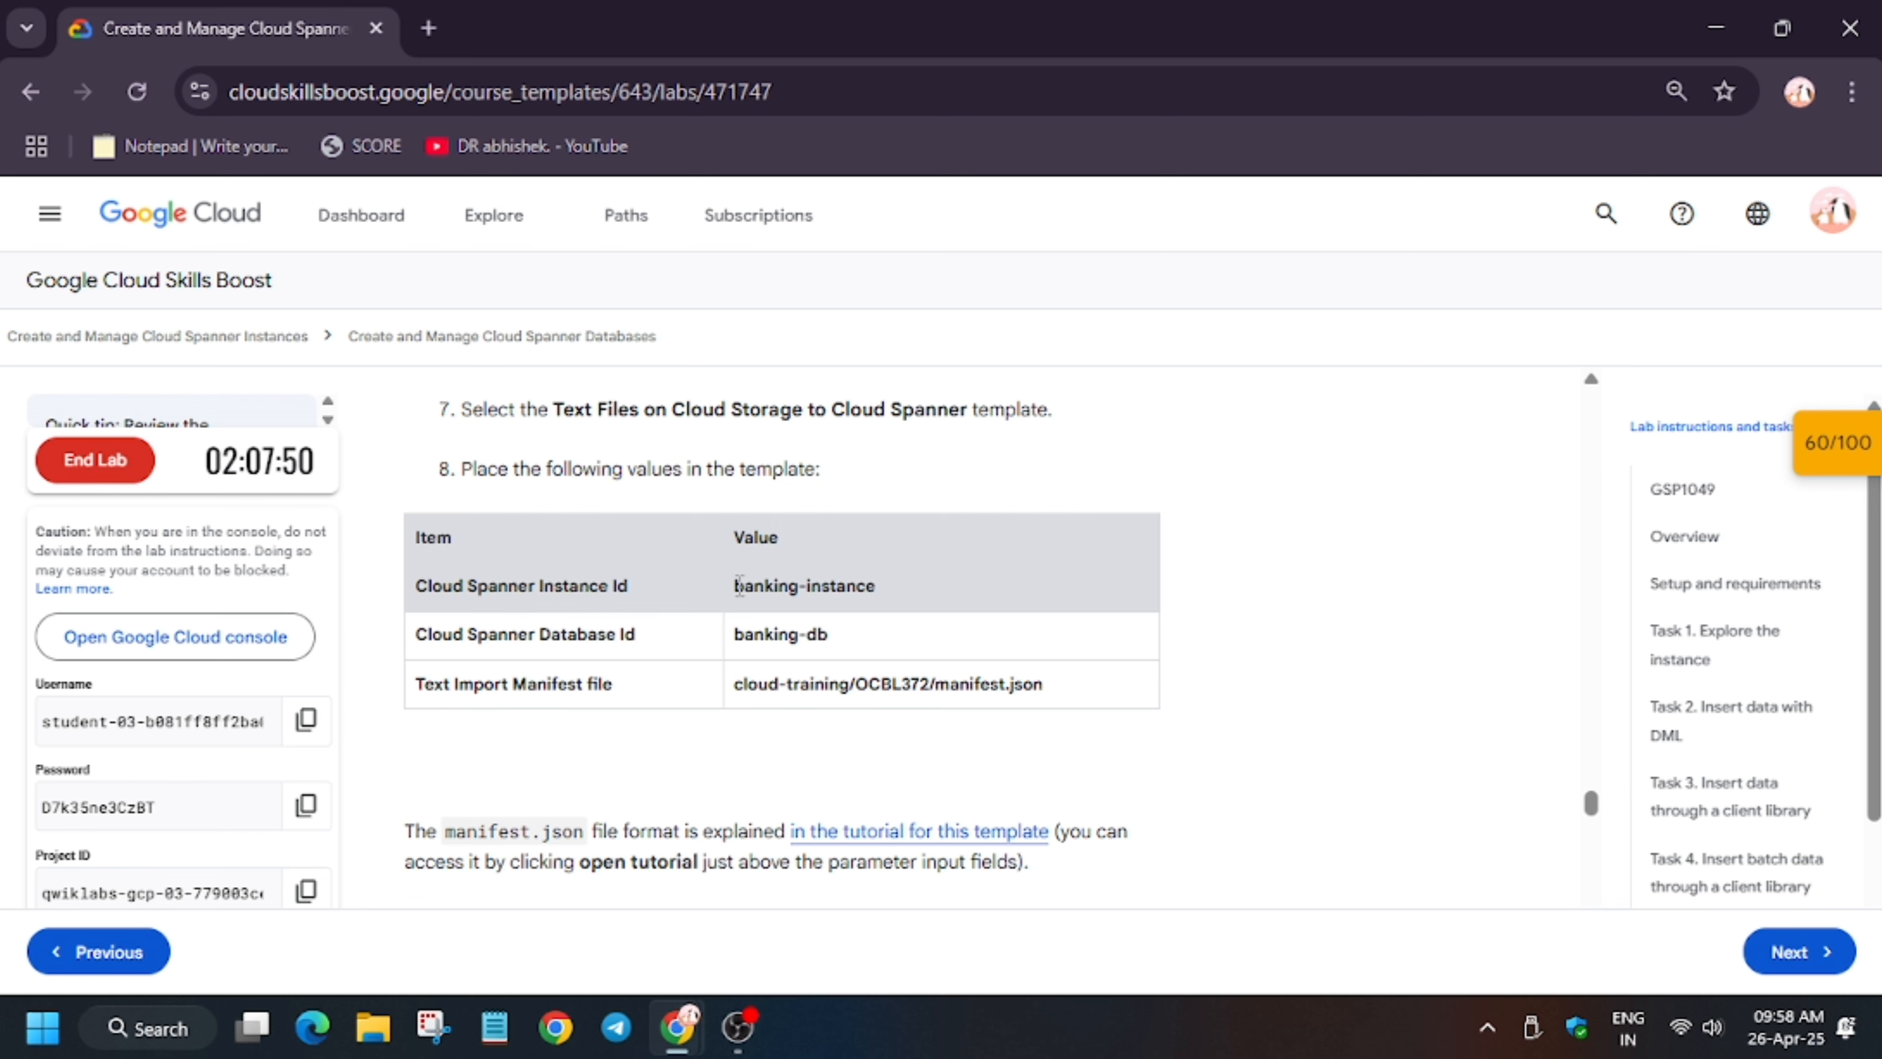
left_click_drag(739, 586, 937, 601)
key("ctrl+c")
key("alt+Tab")
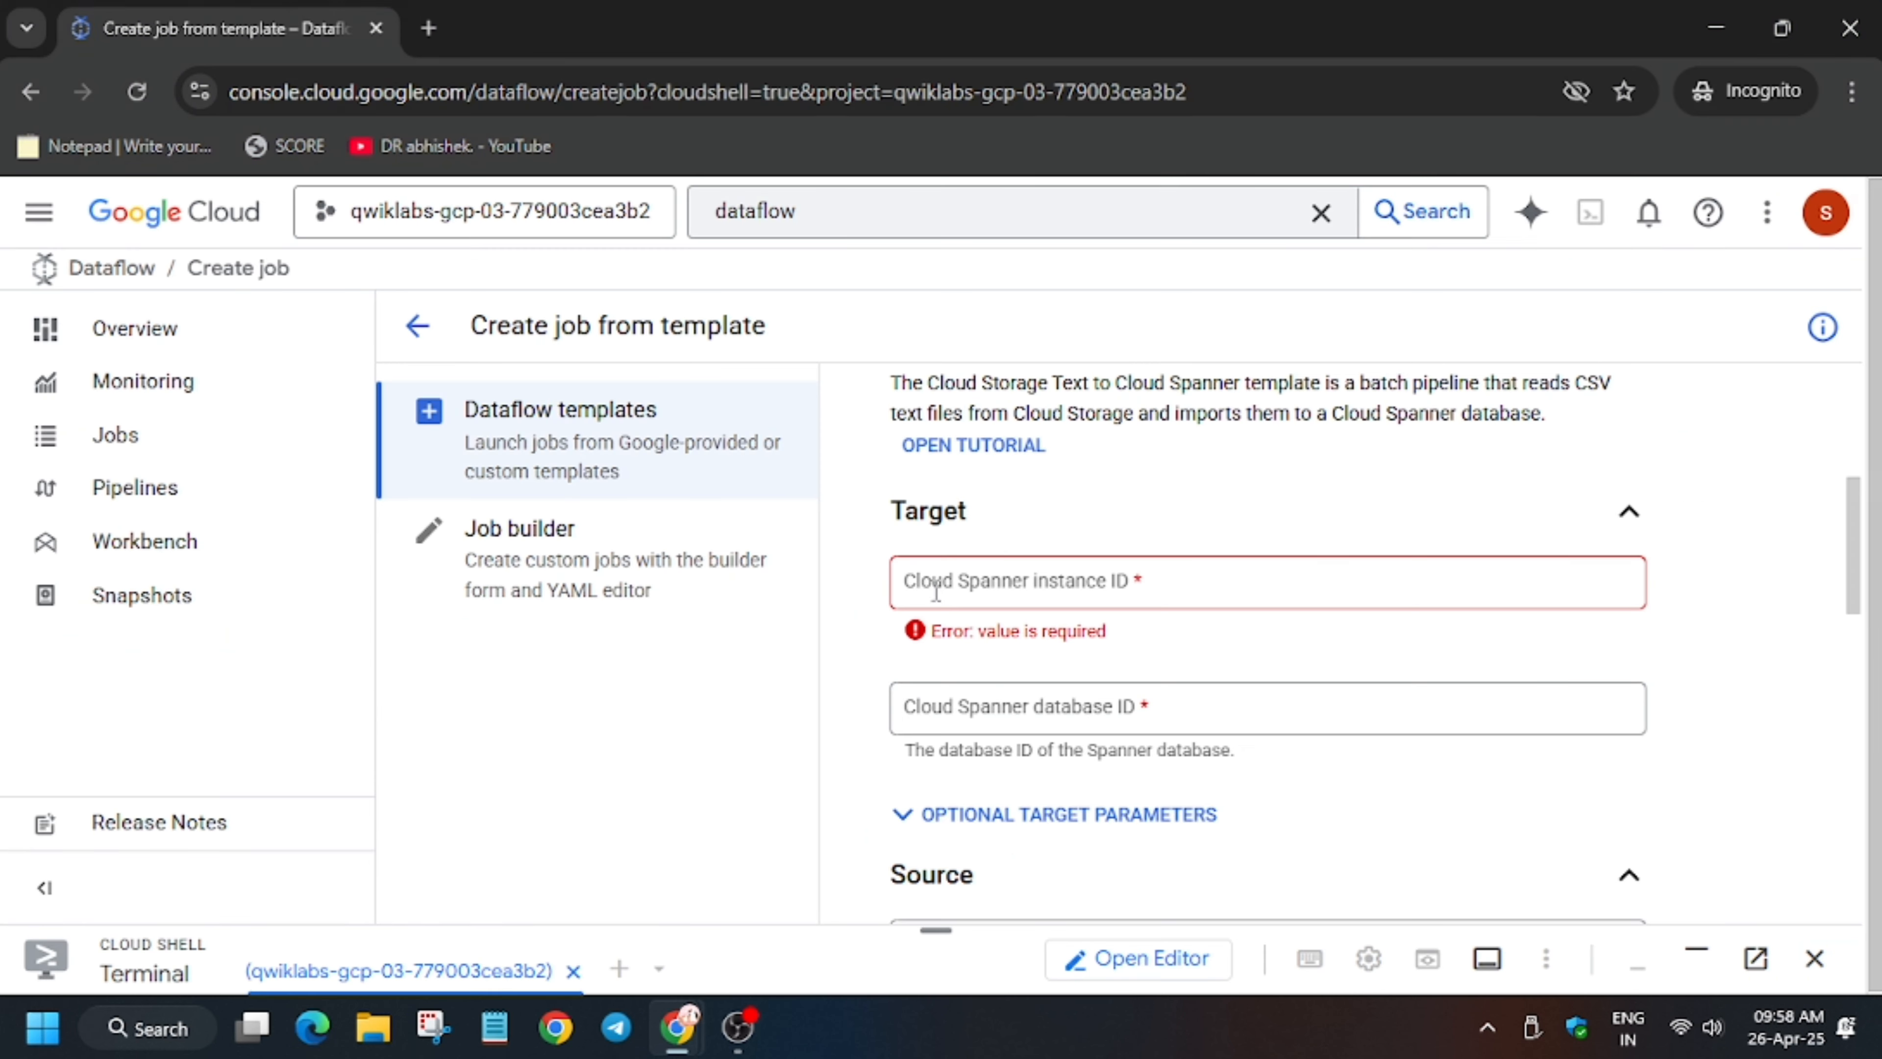
left_click(1045, 585)
key("ctrl+v")
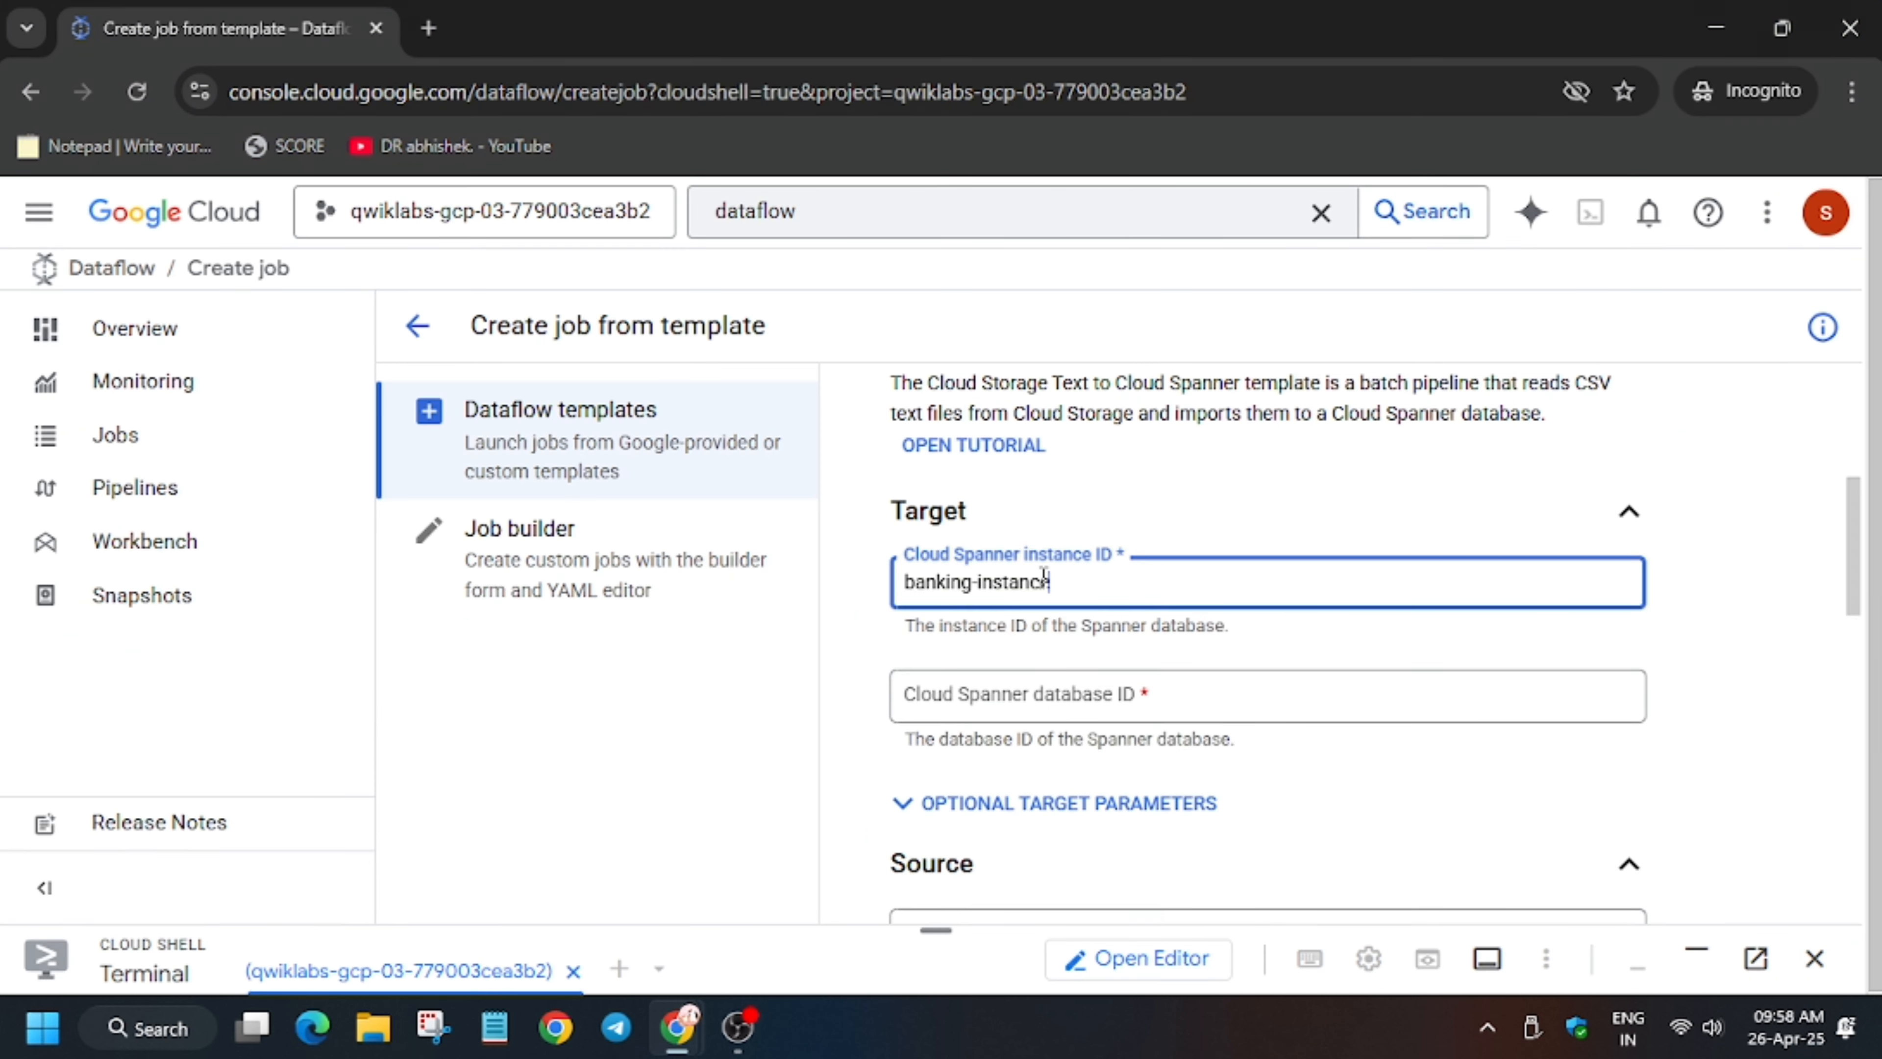
Copy the database ID from the lab's template values and set the Cloud Spanner database ID to banking-db
key("alt+Tab")
left_click_drag(736, 636, 912, 657)
key("ctrl+c")
key("alt+Tab")
left_click(1166, 701)
key("ctrl+v")
Copy the manifest path from the lab instructions and set the Text Import Manifest file to cloud-training/OCBL372/manifest.json
scroll(1164, 699, "down", 4)
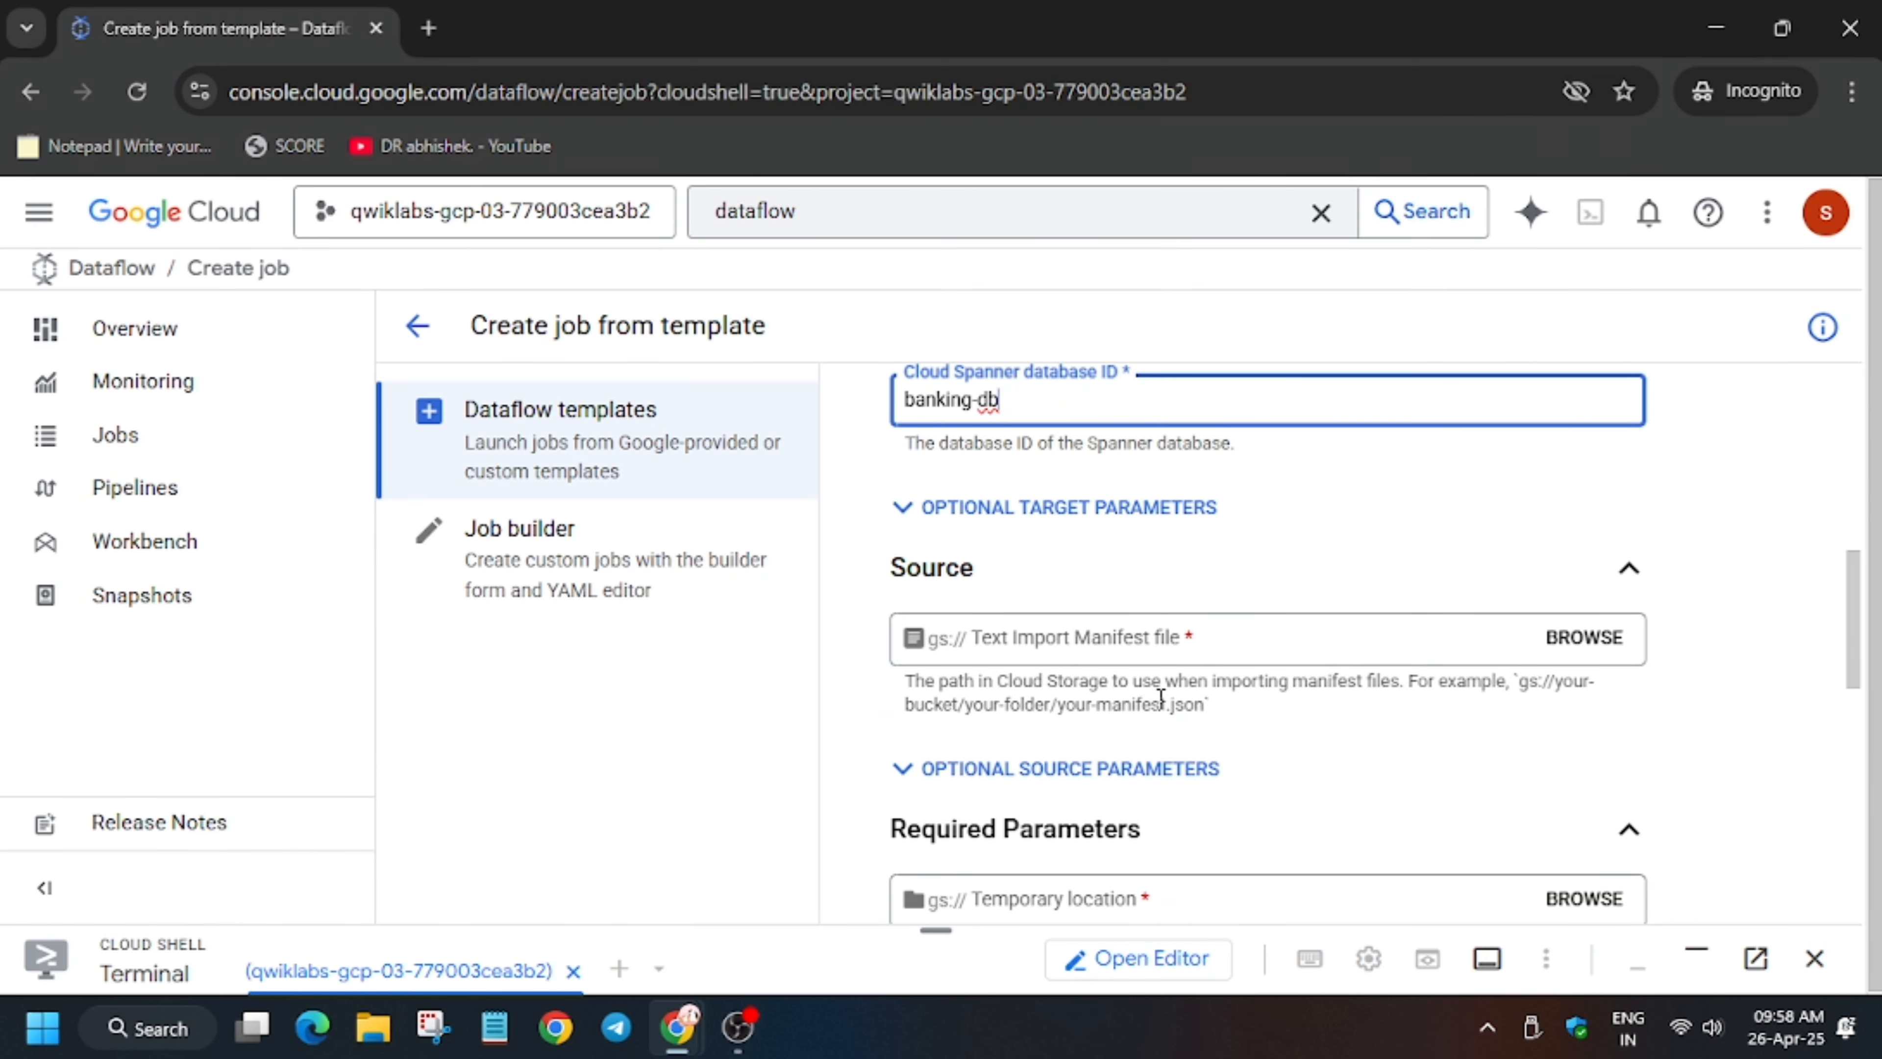
key("alt+Tab")
left_click_drag(733, 683, 1076, 681)
key("ctrl+c")
scroll(1076, 680, "down", 8)
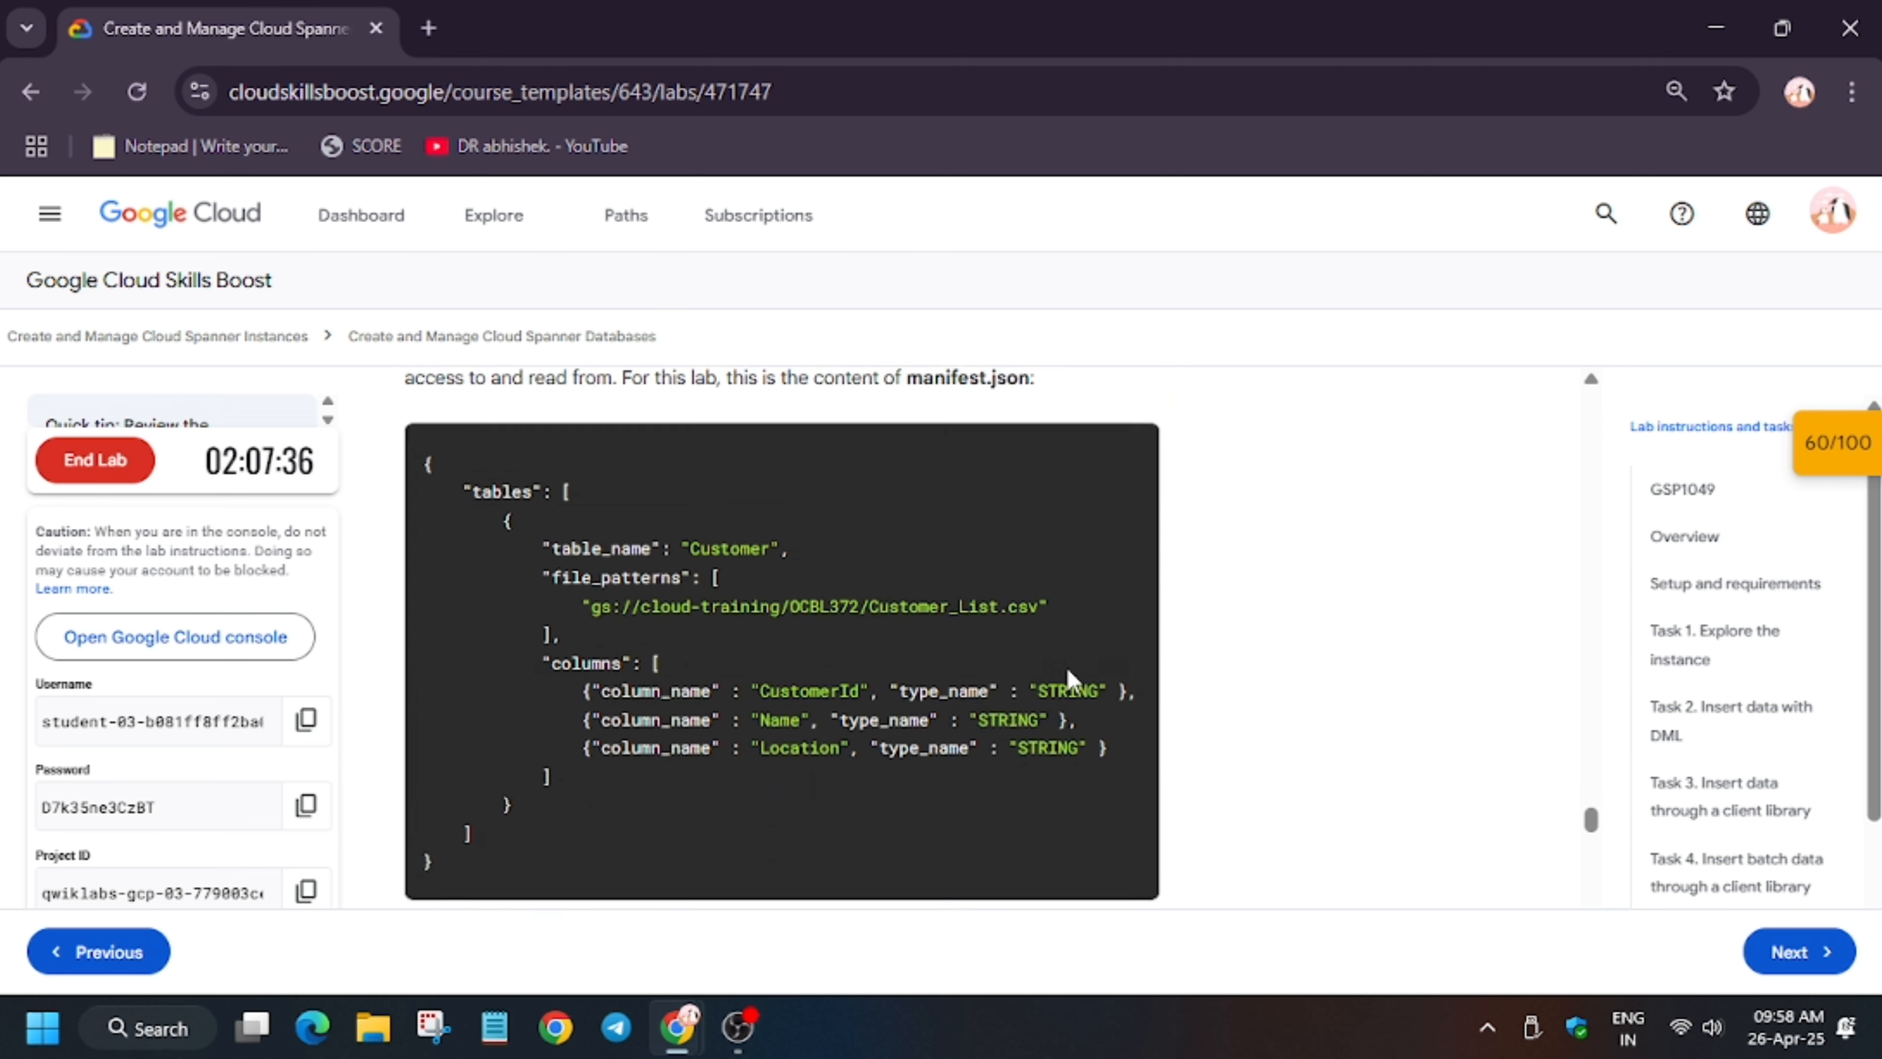
key("alt+Tab")
left_click(1194, 679)
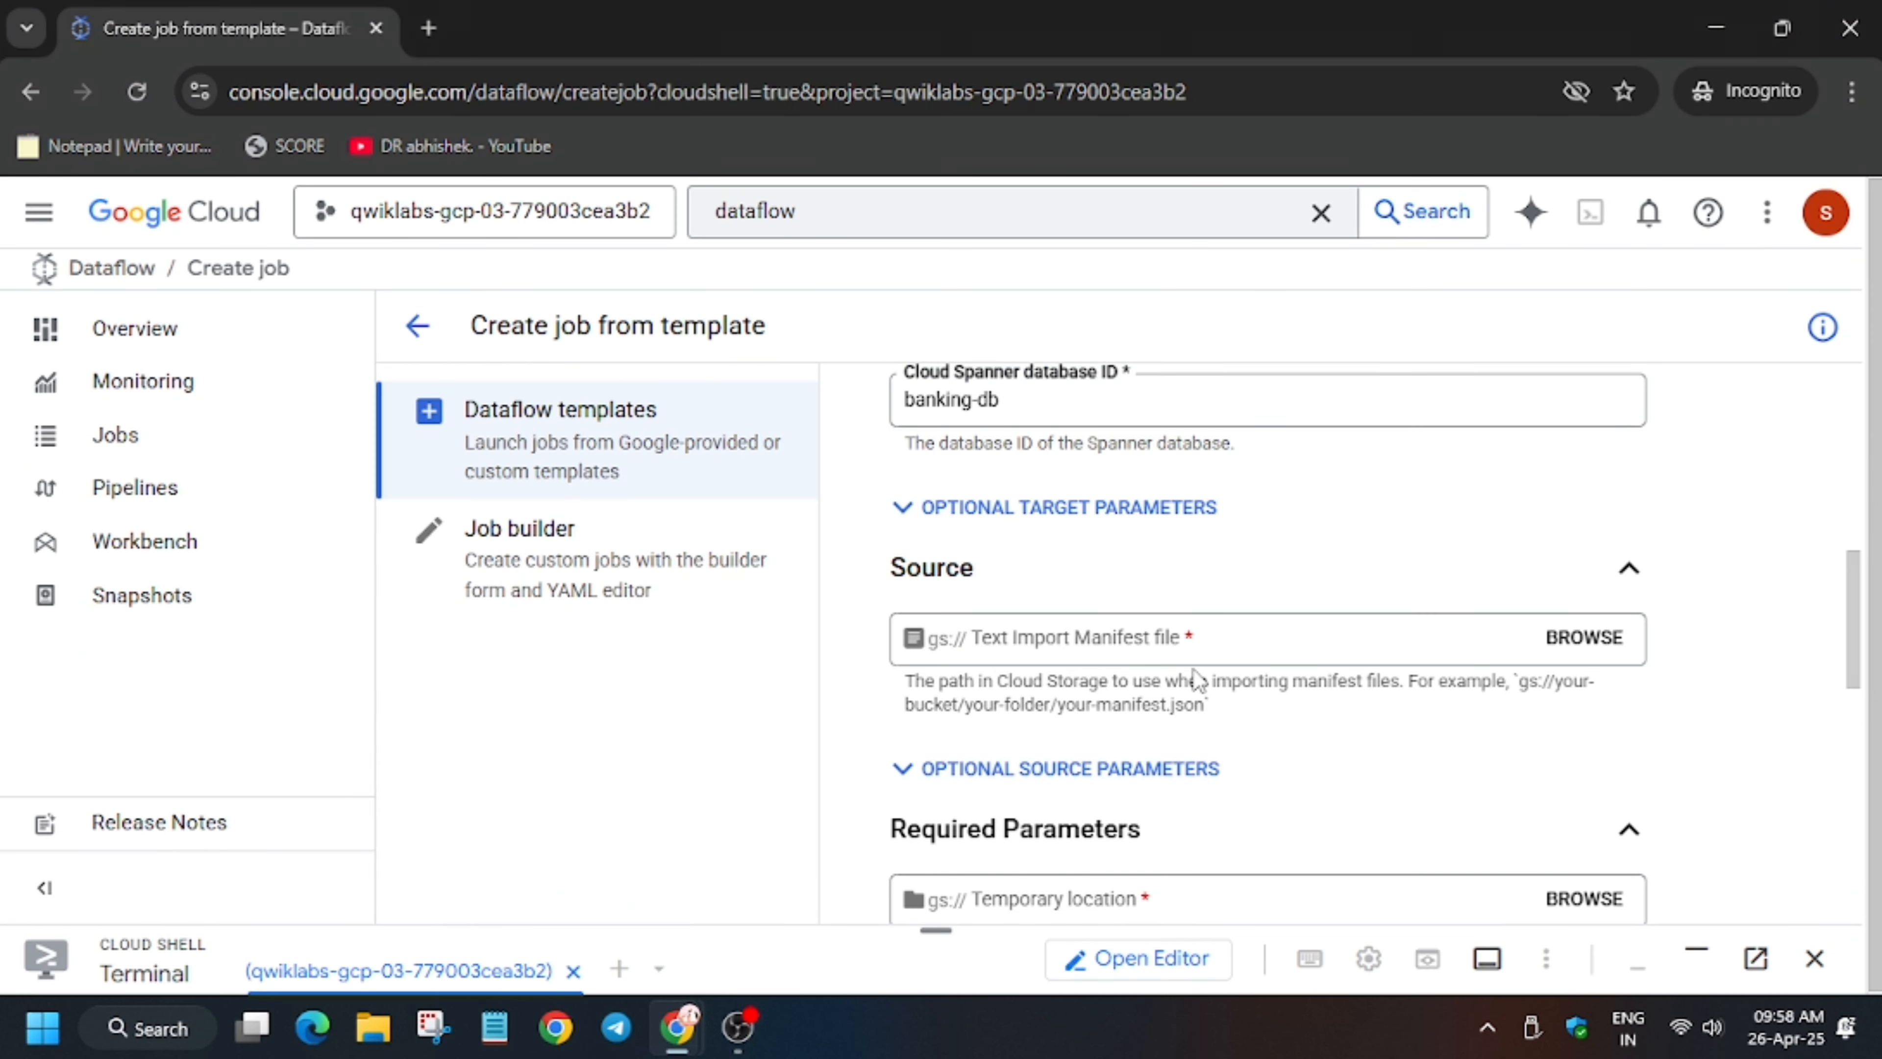
left_click(1136, 631)
key("ctrl+v")
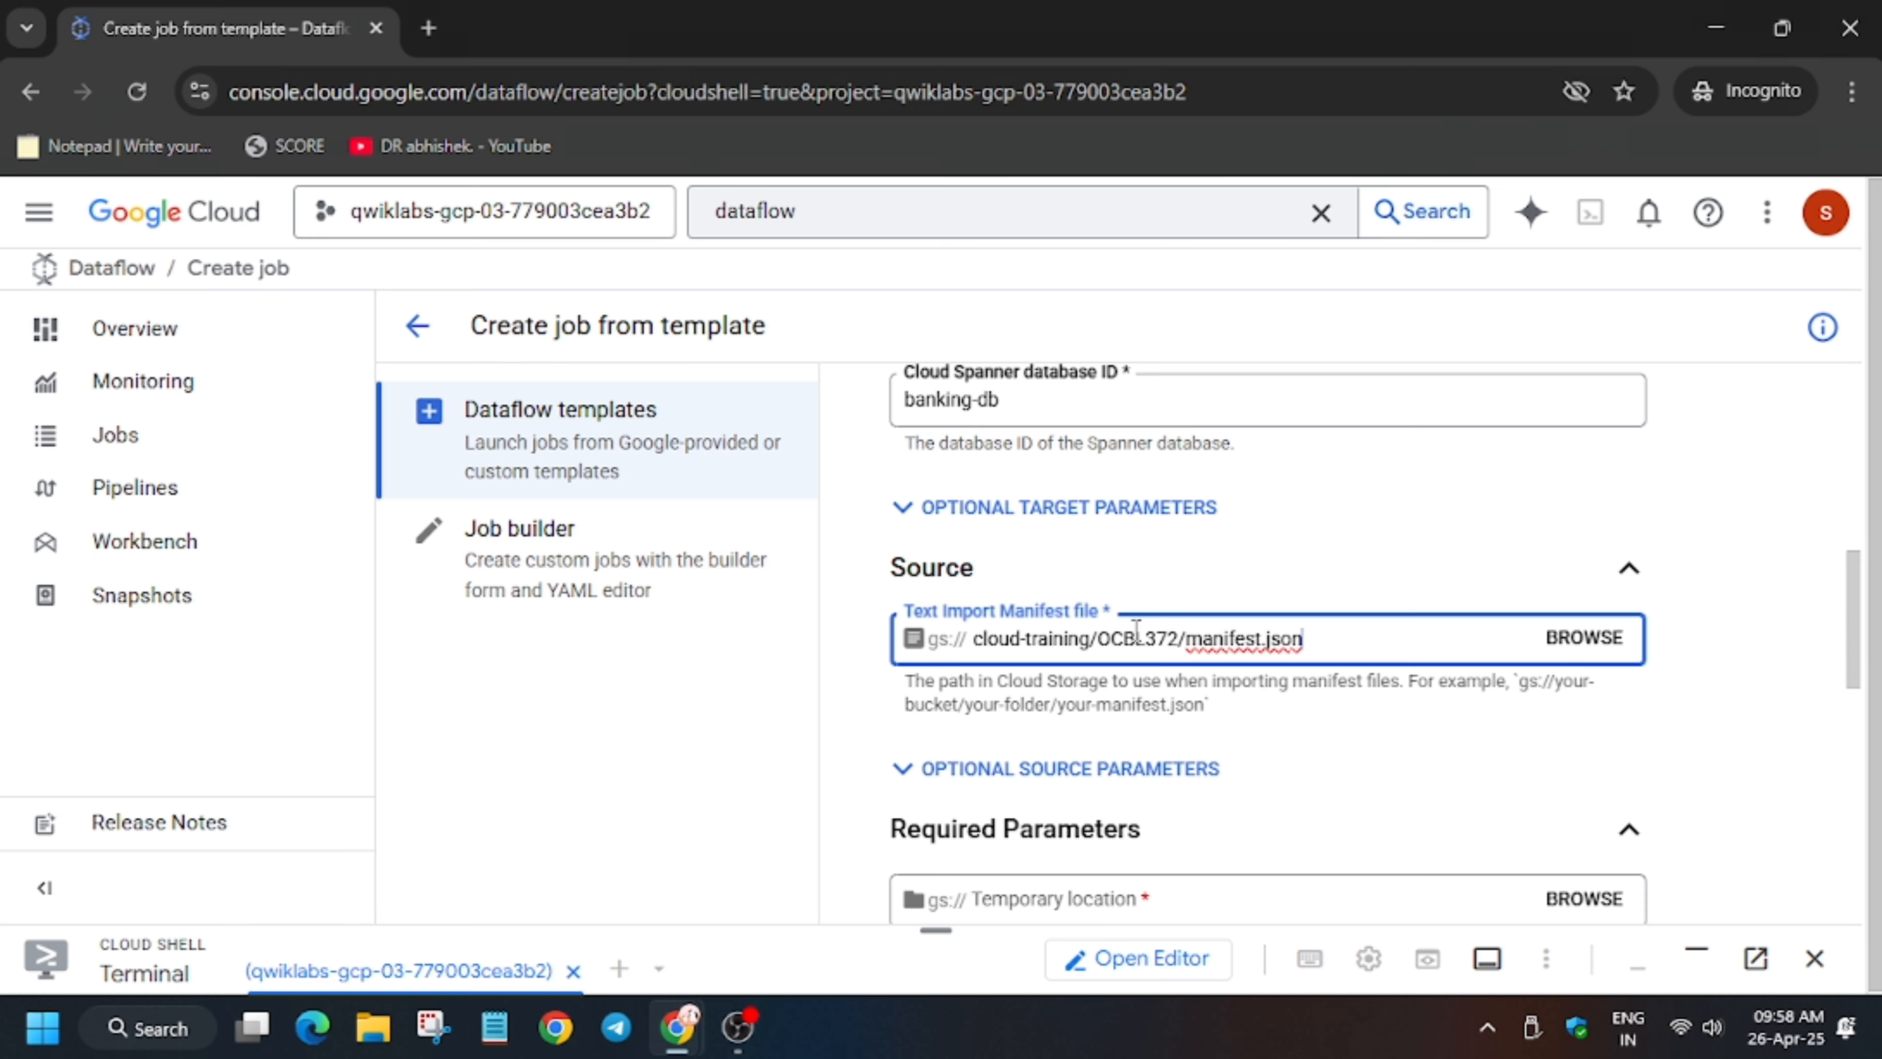
Copy the Temporary Location value qwiklabs-gcp-03-779003cea3b2/tmp from the lab instructions into the job's required temporary location
key("alt+Tab")
scroll(683, 654, "up", 5)
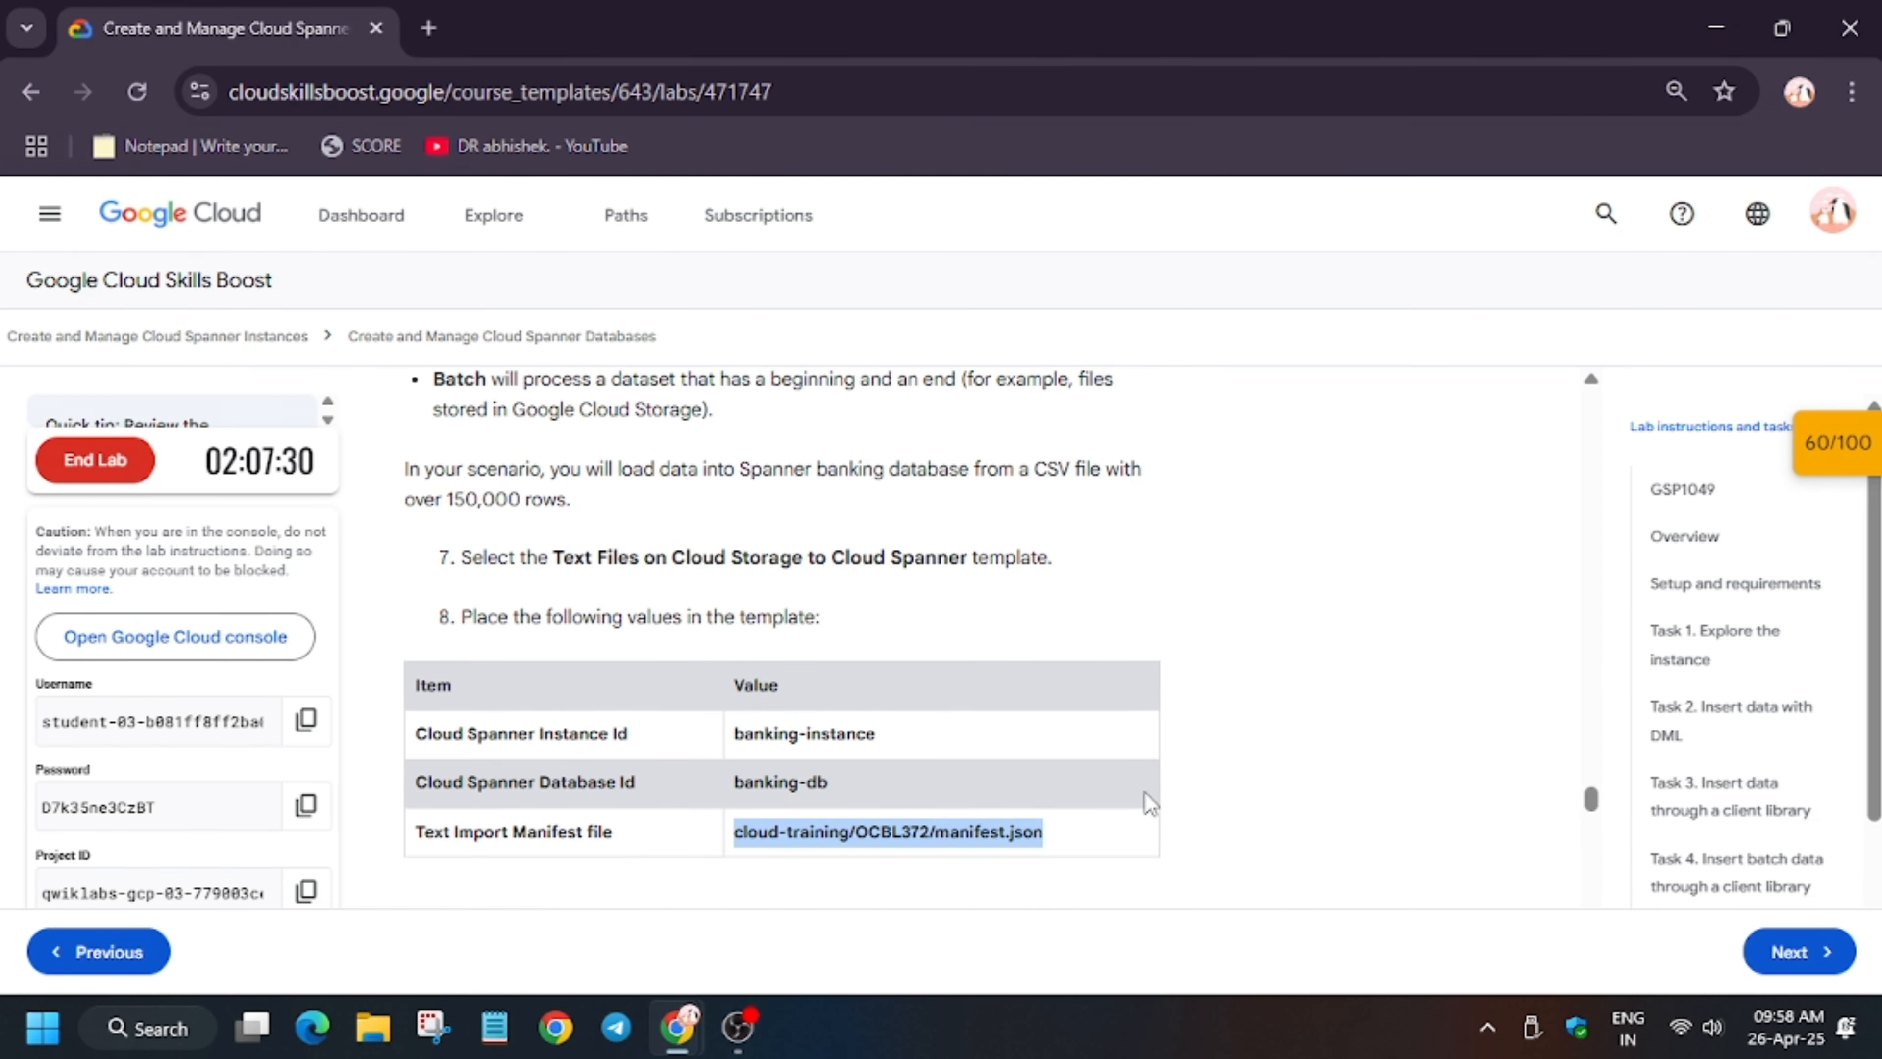
scroll(1147, 801, "down", 10)
scroll(1147, 801, "down", 2)
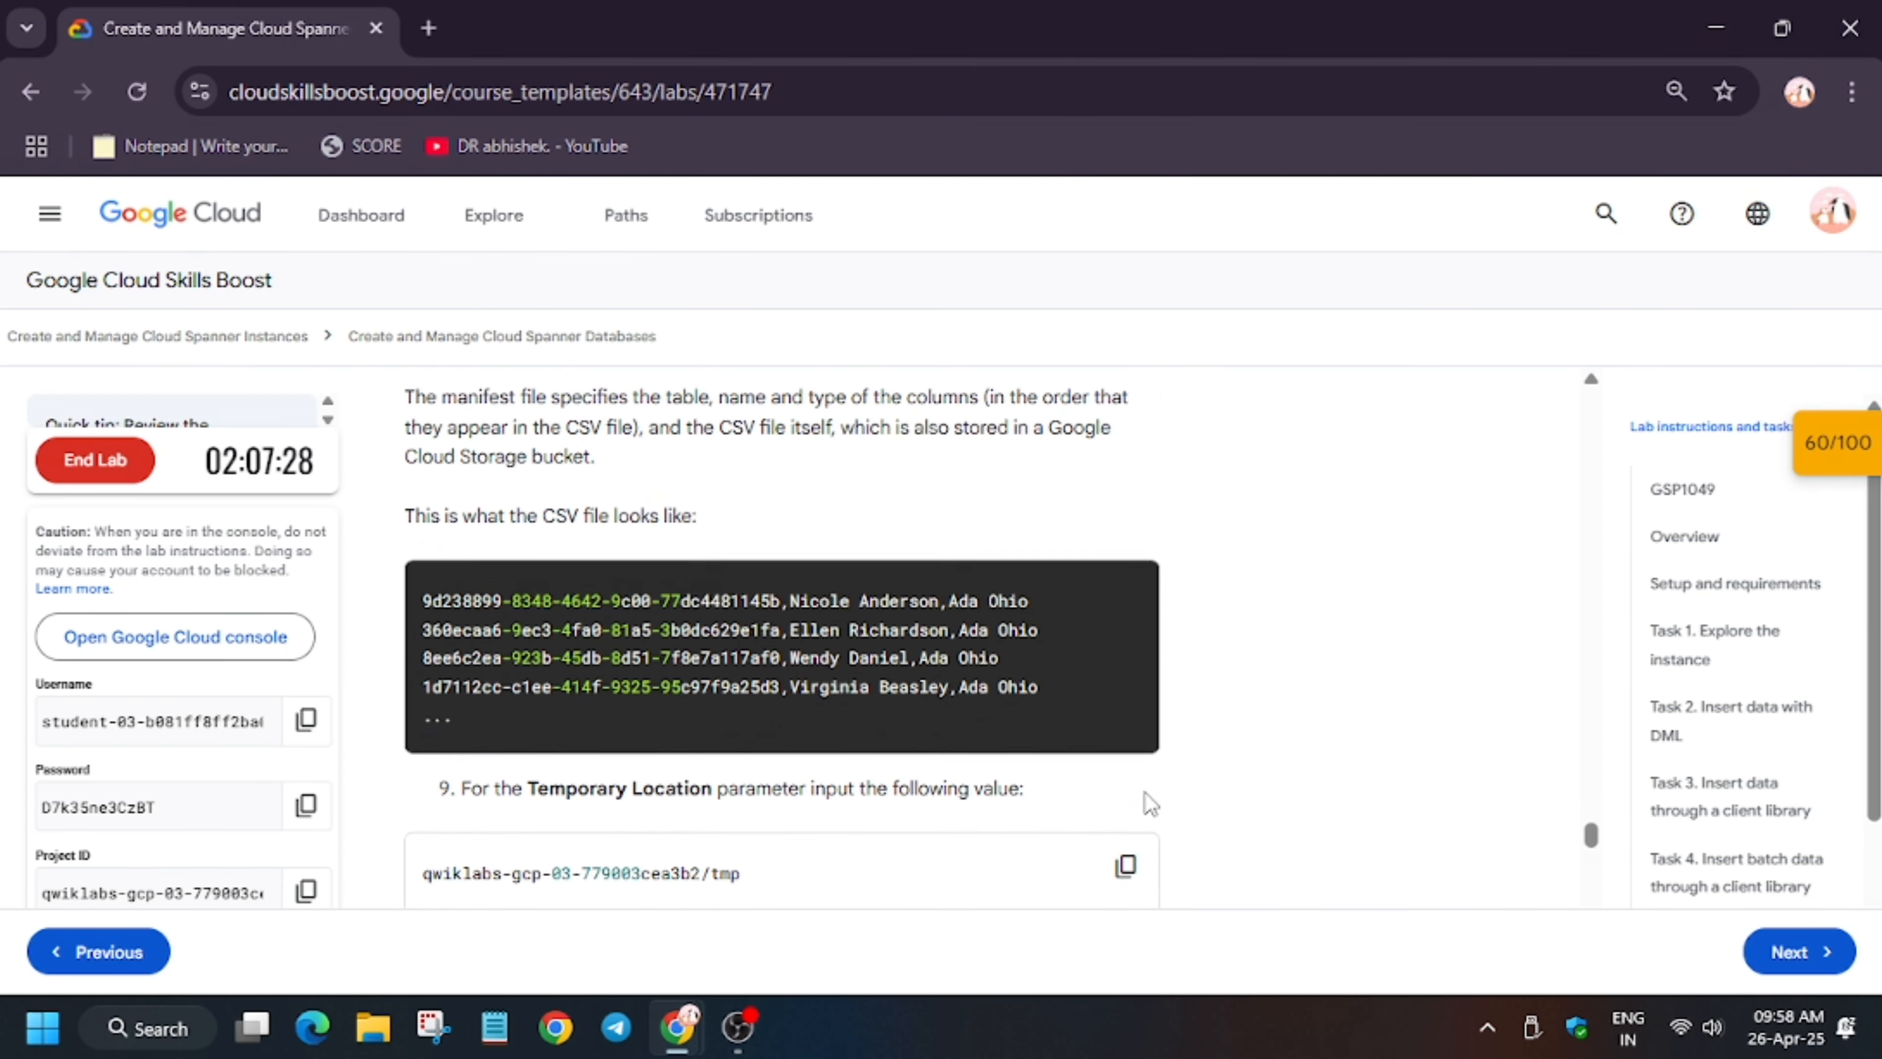
left_click(1146, 800)
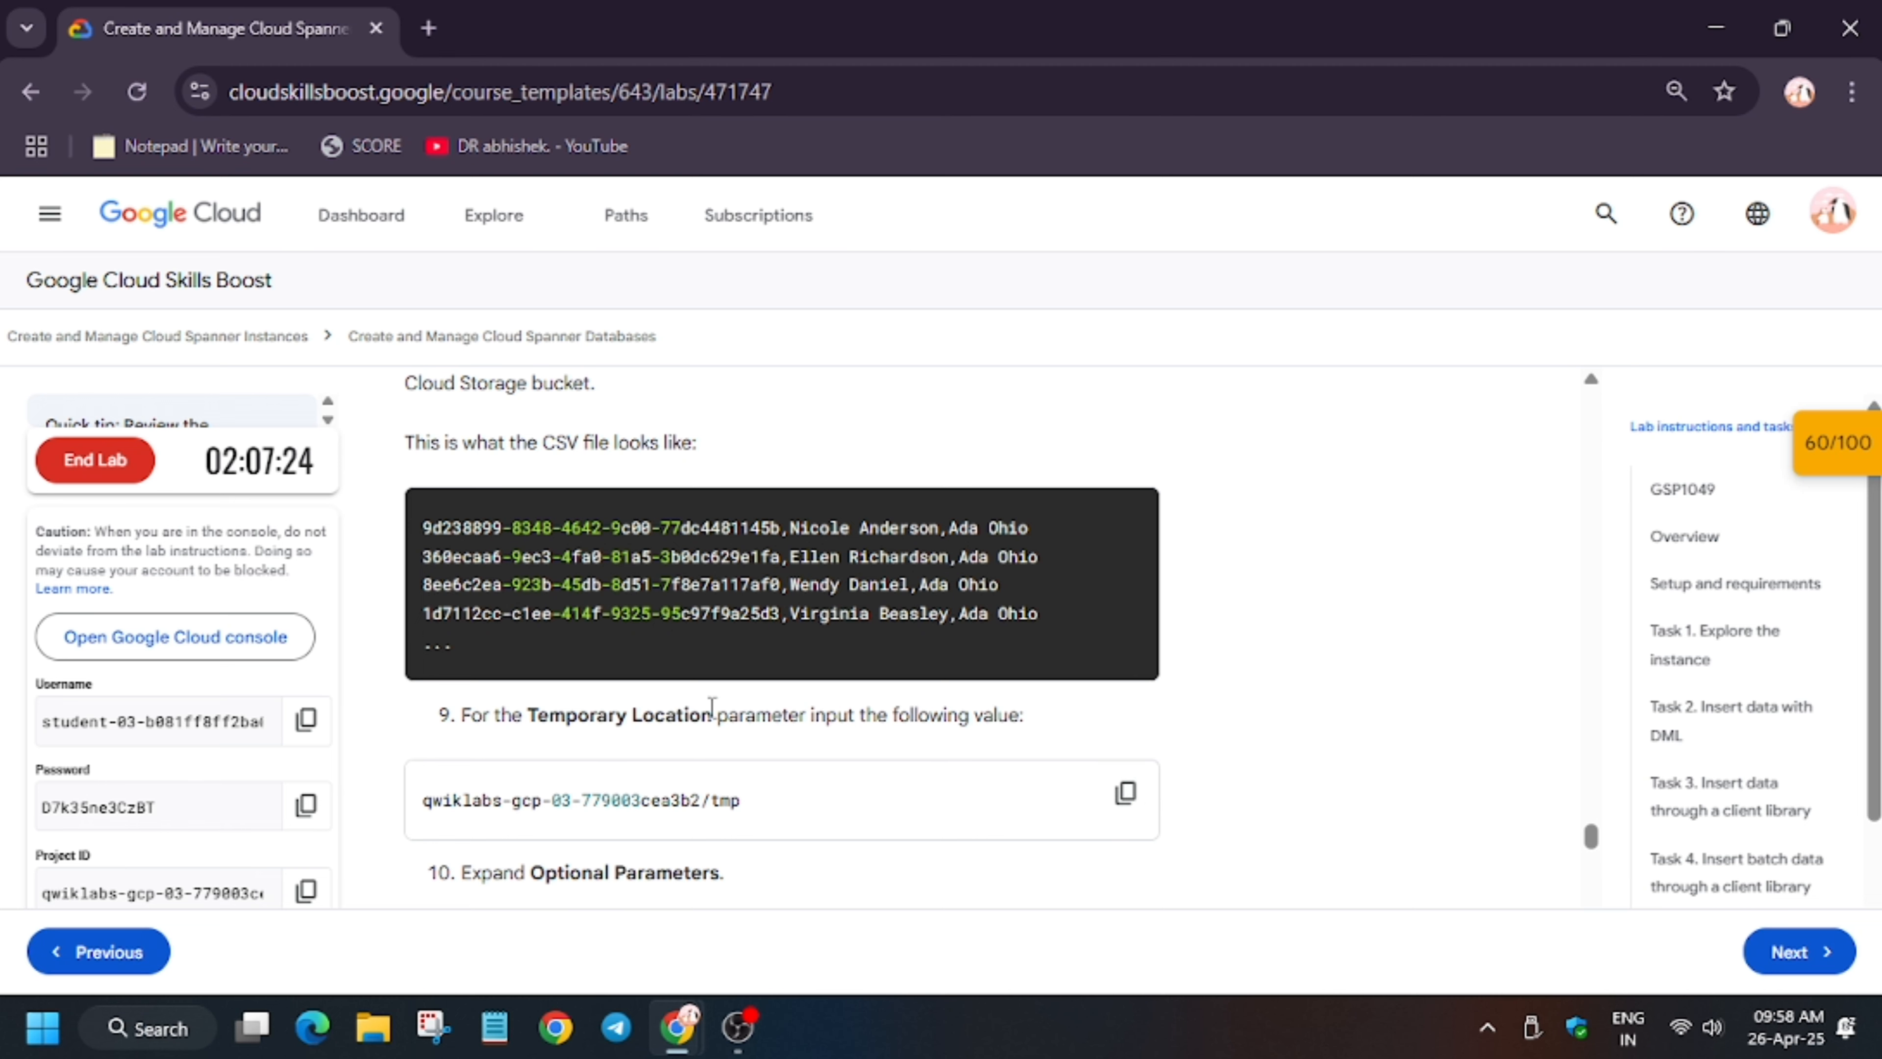
key("alt+Tab")
left_click(1147, 898)
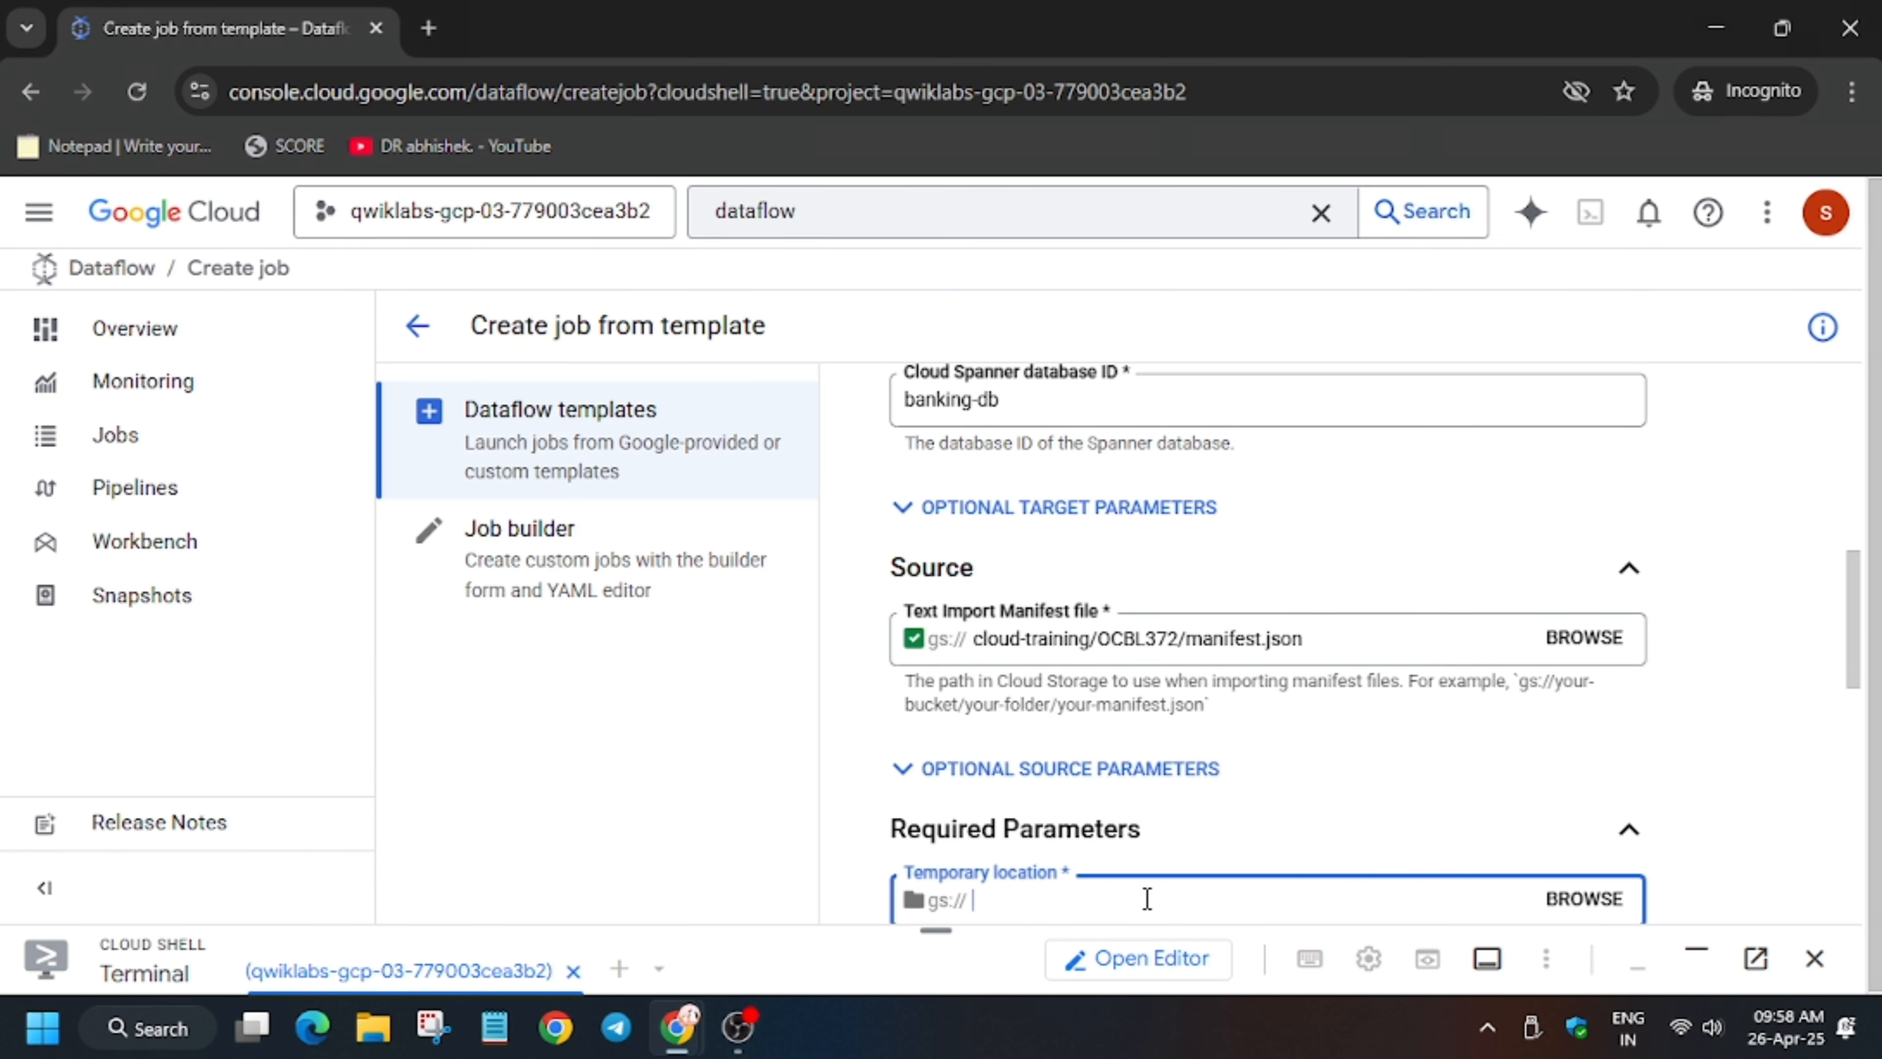
key("ctrl+v")
scroll(1236, 799, "down", 10)
Check the lab's remaining job settings and expand the Optional Parameters of the Dataflow job
key("alt+Tab")
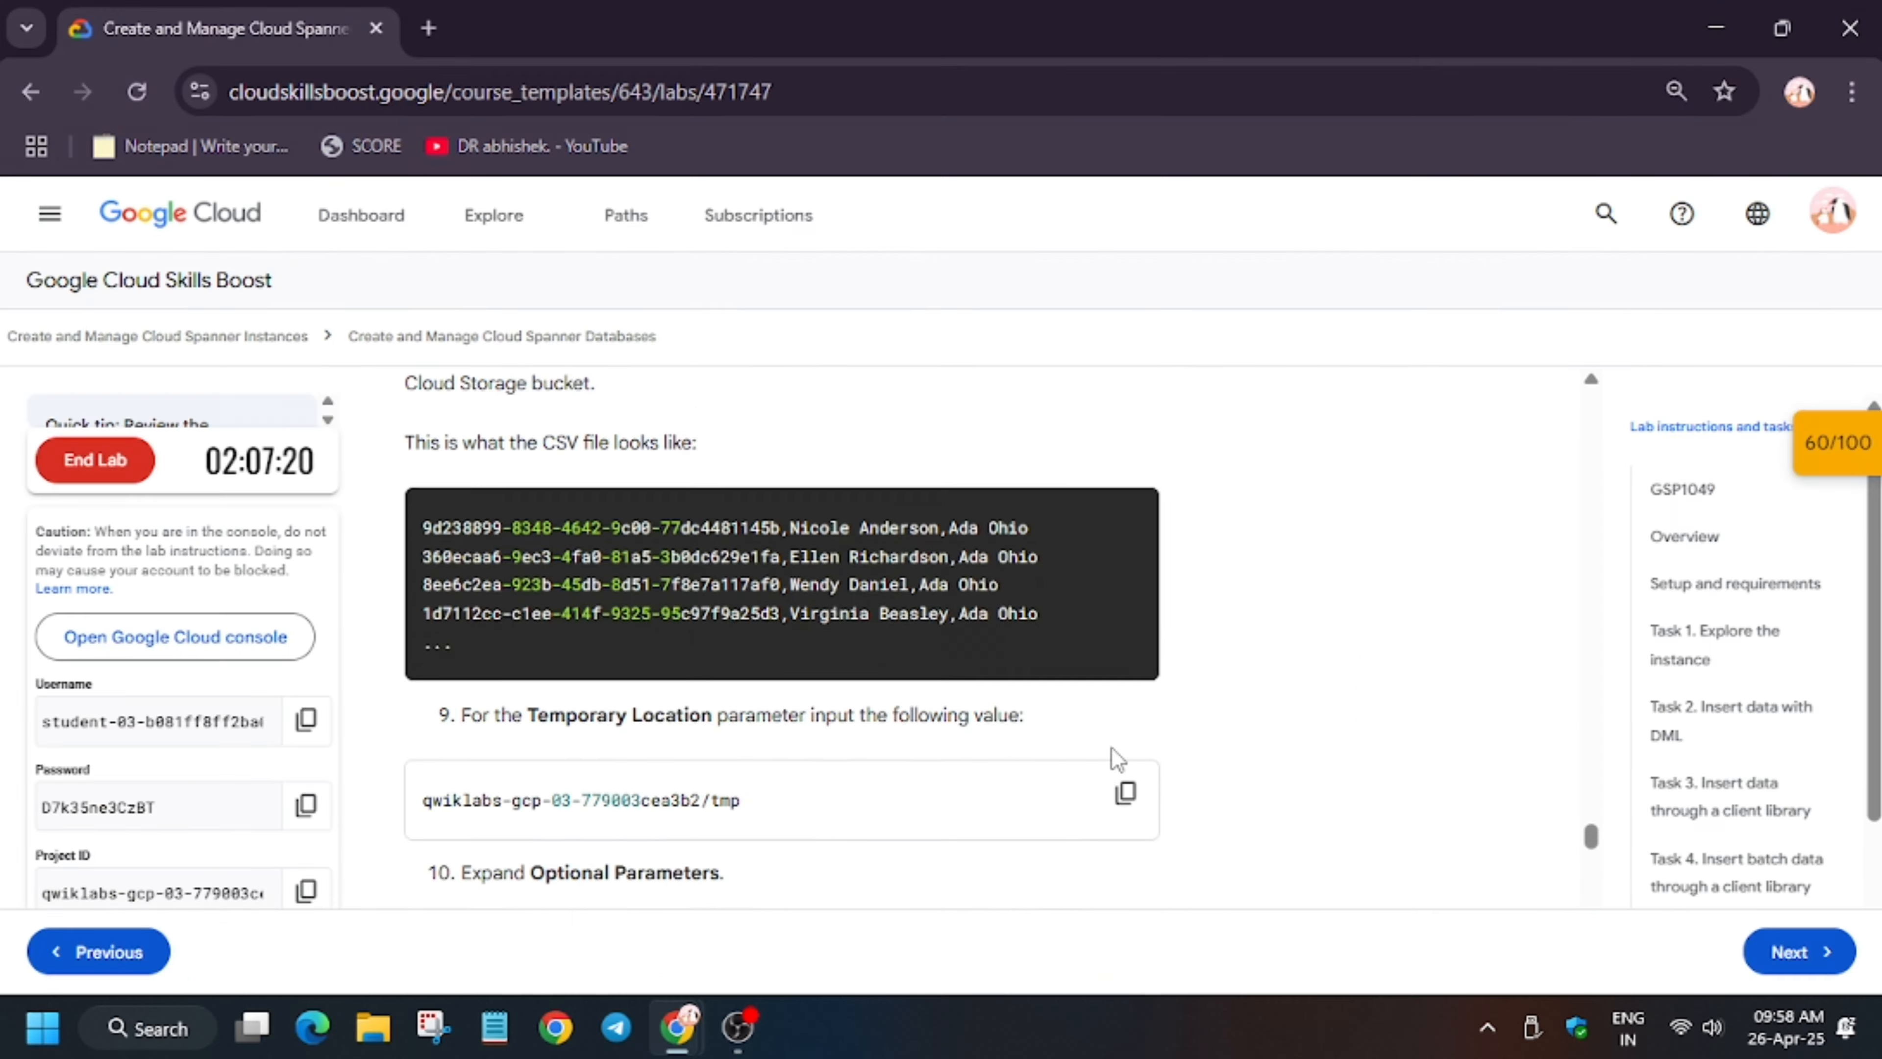
scroll(1114, 760, "down", 5)
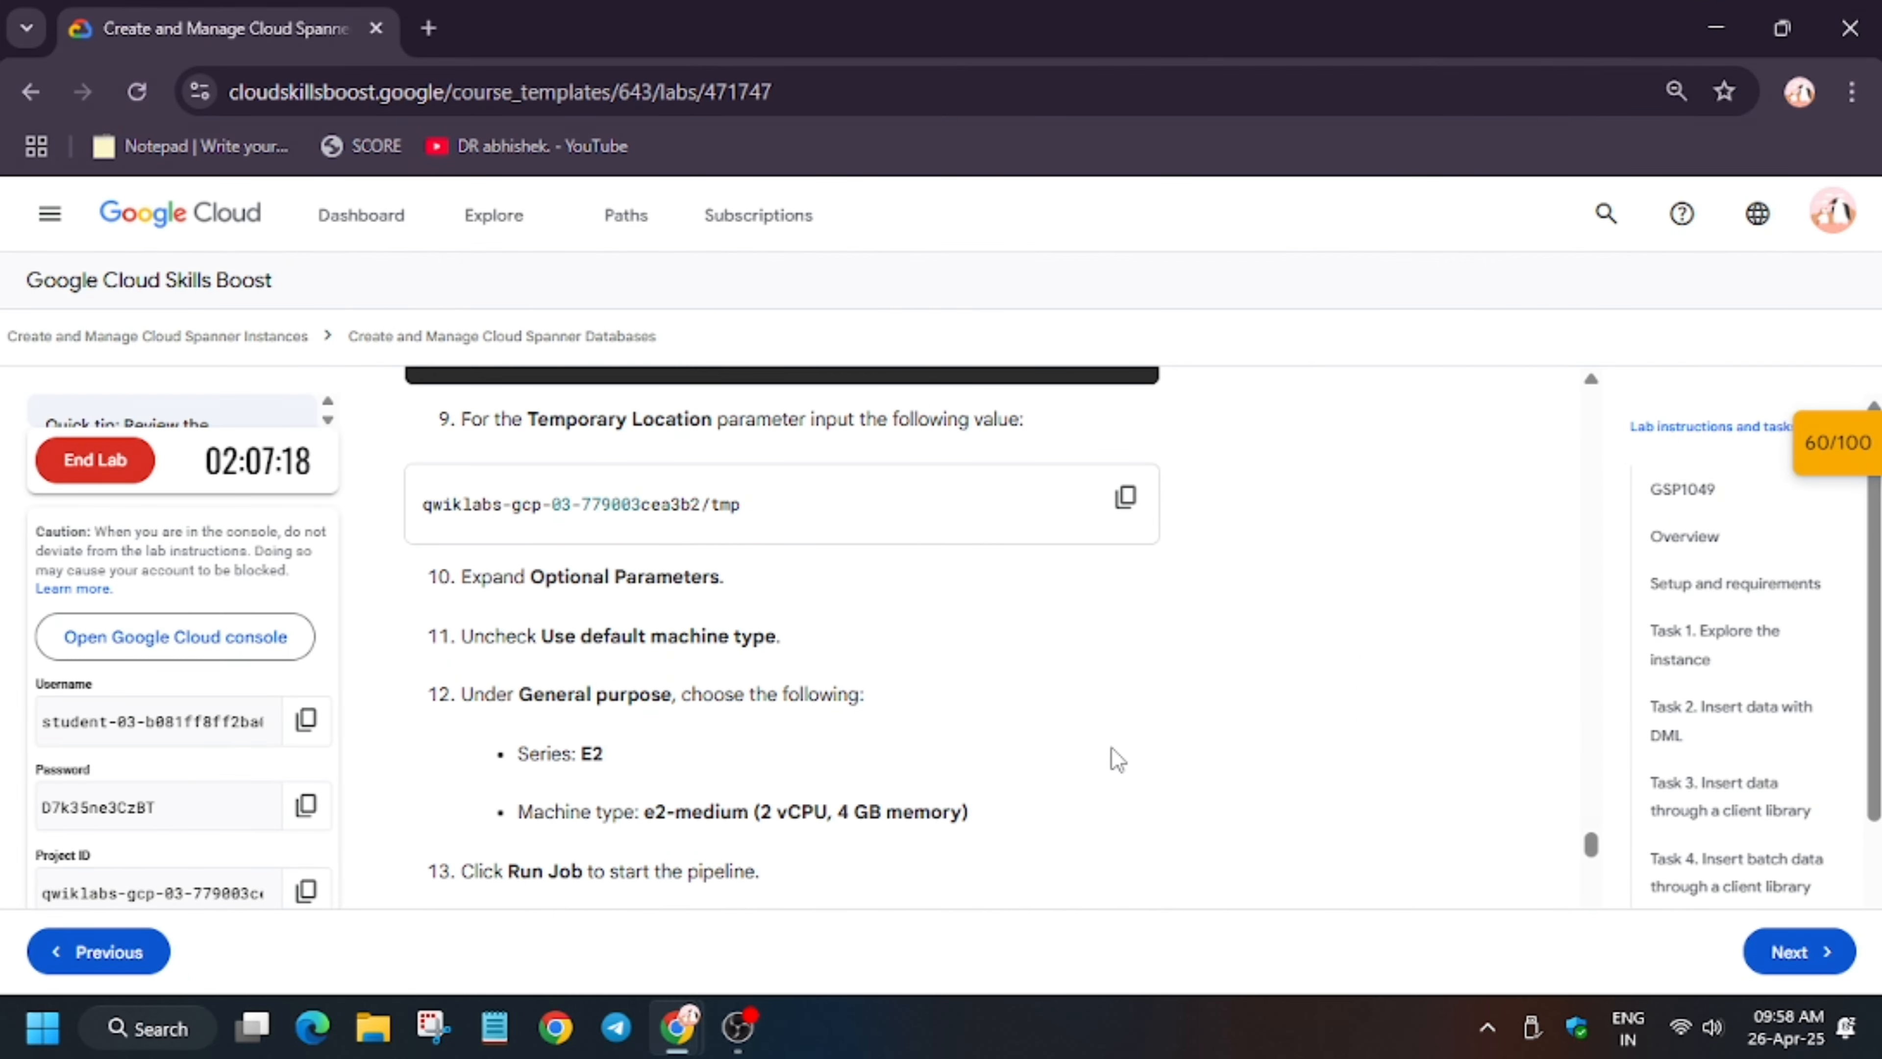
key("alt+Tab")
scroll(1315, 733, "down", 5)
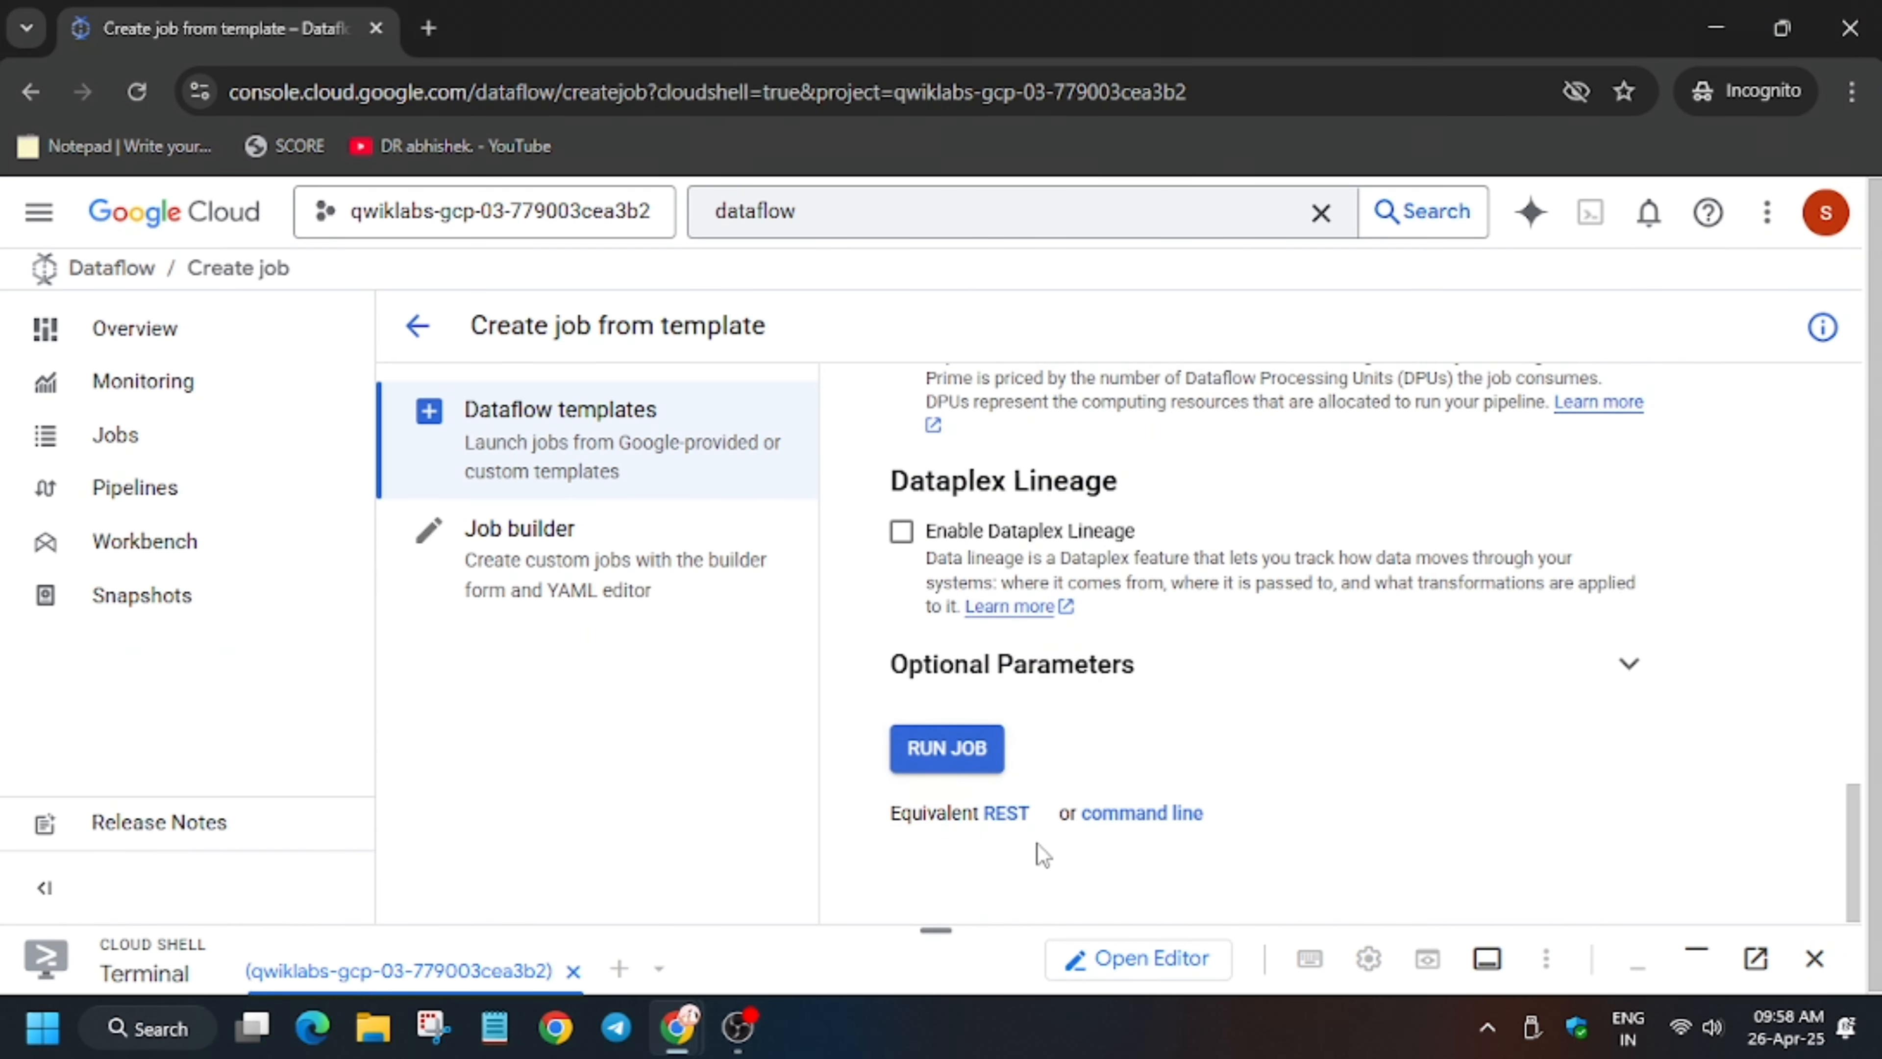
scroll(1261, 559, "up", 10)
scroll(1264, 563, "down", 10)
left_click(1607, 671)
Turn off Use default machine type in the job's optional parameters, as the lab instructions require
scroll(1475, 582, "down", 4)
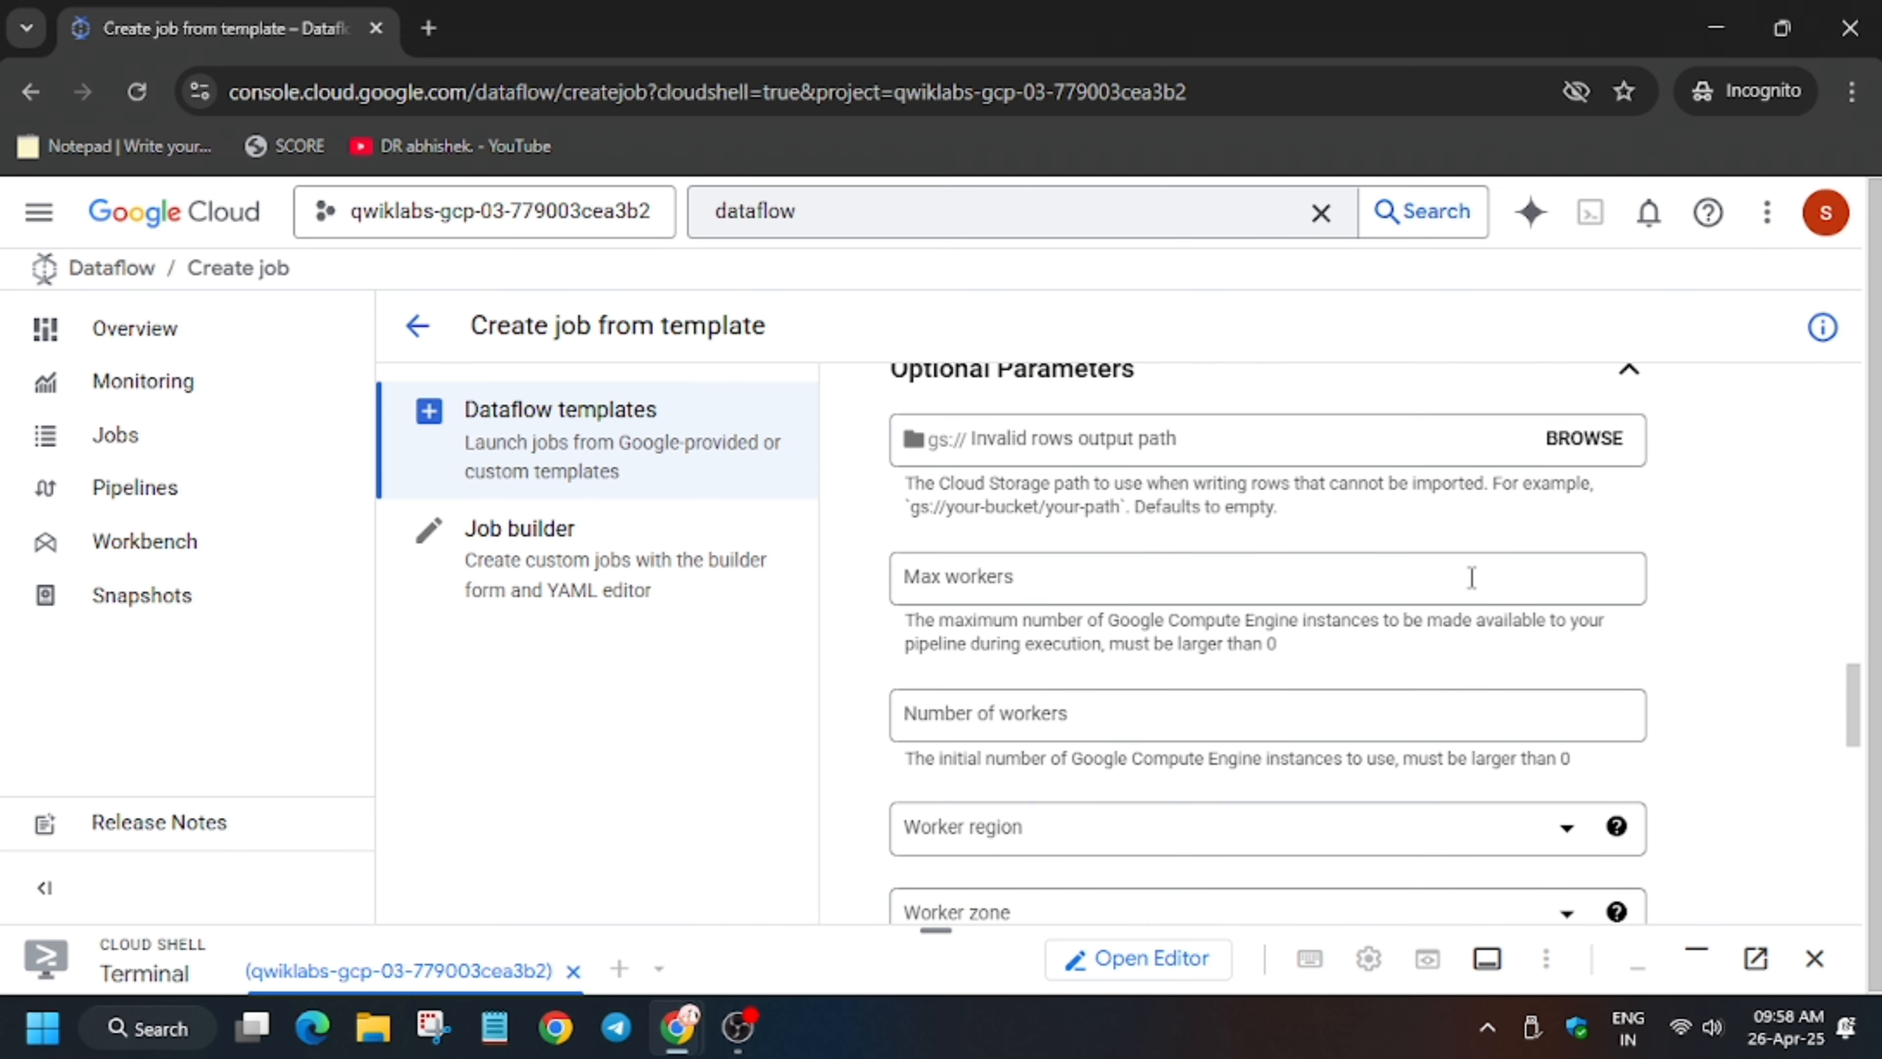
key("alt")
scroll(1317, 578, "down", 4)
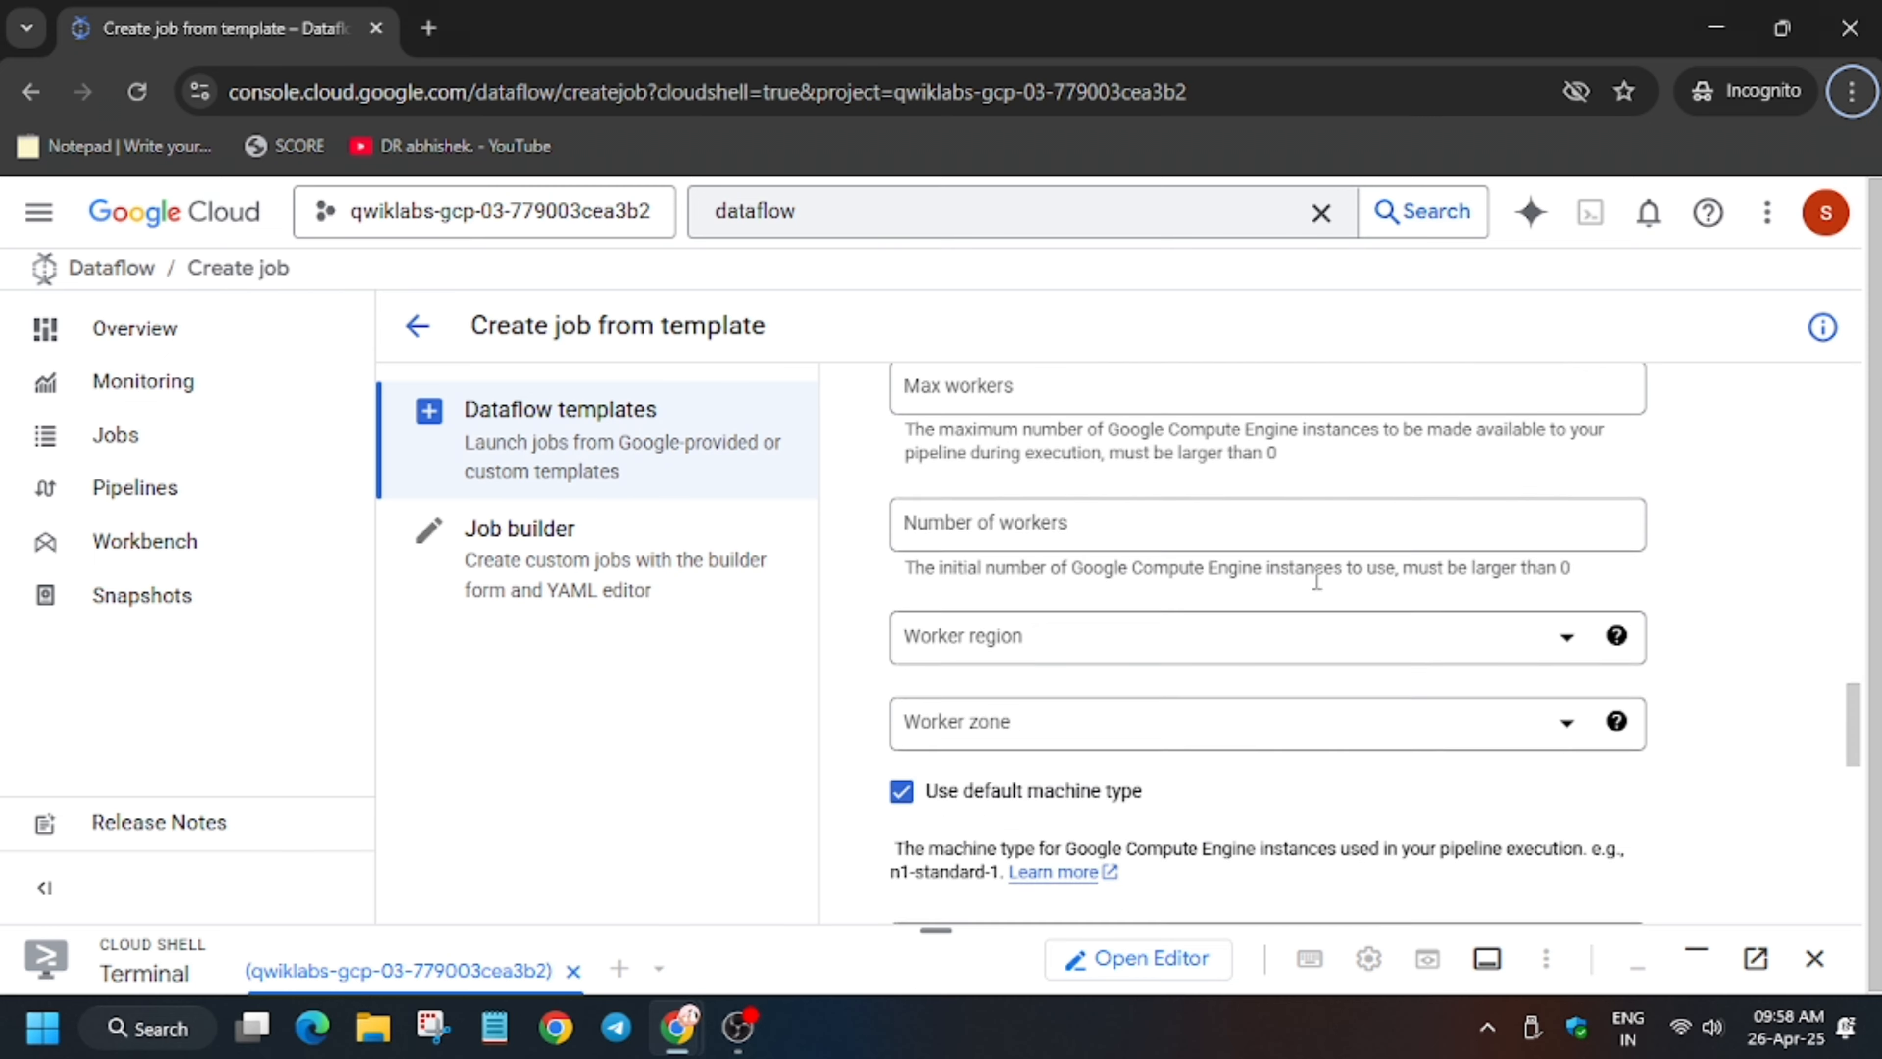
scroll(1317, 578, "up", 4)
key("alt+Tab")
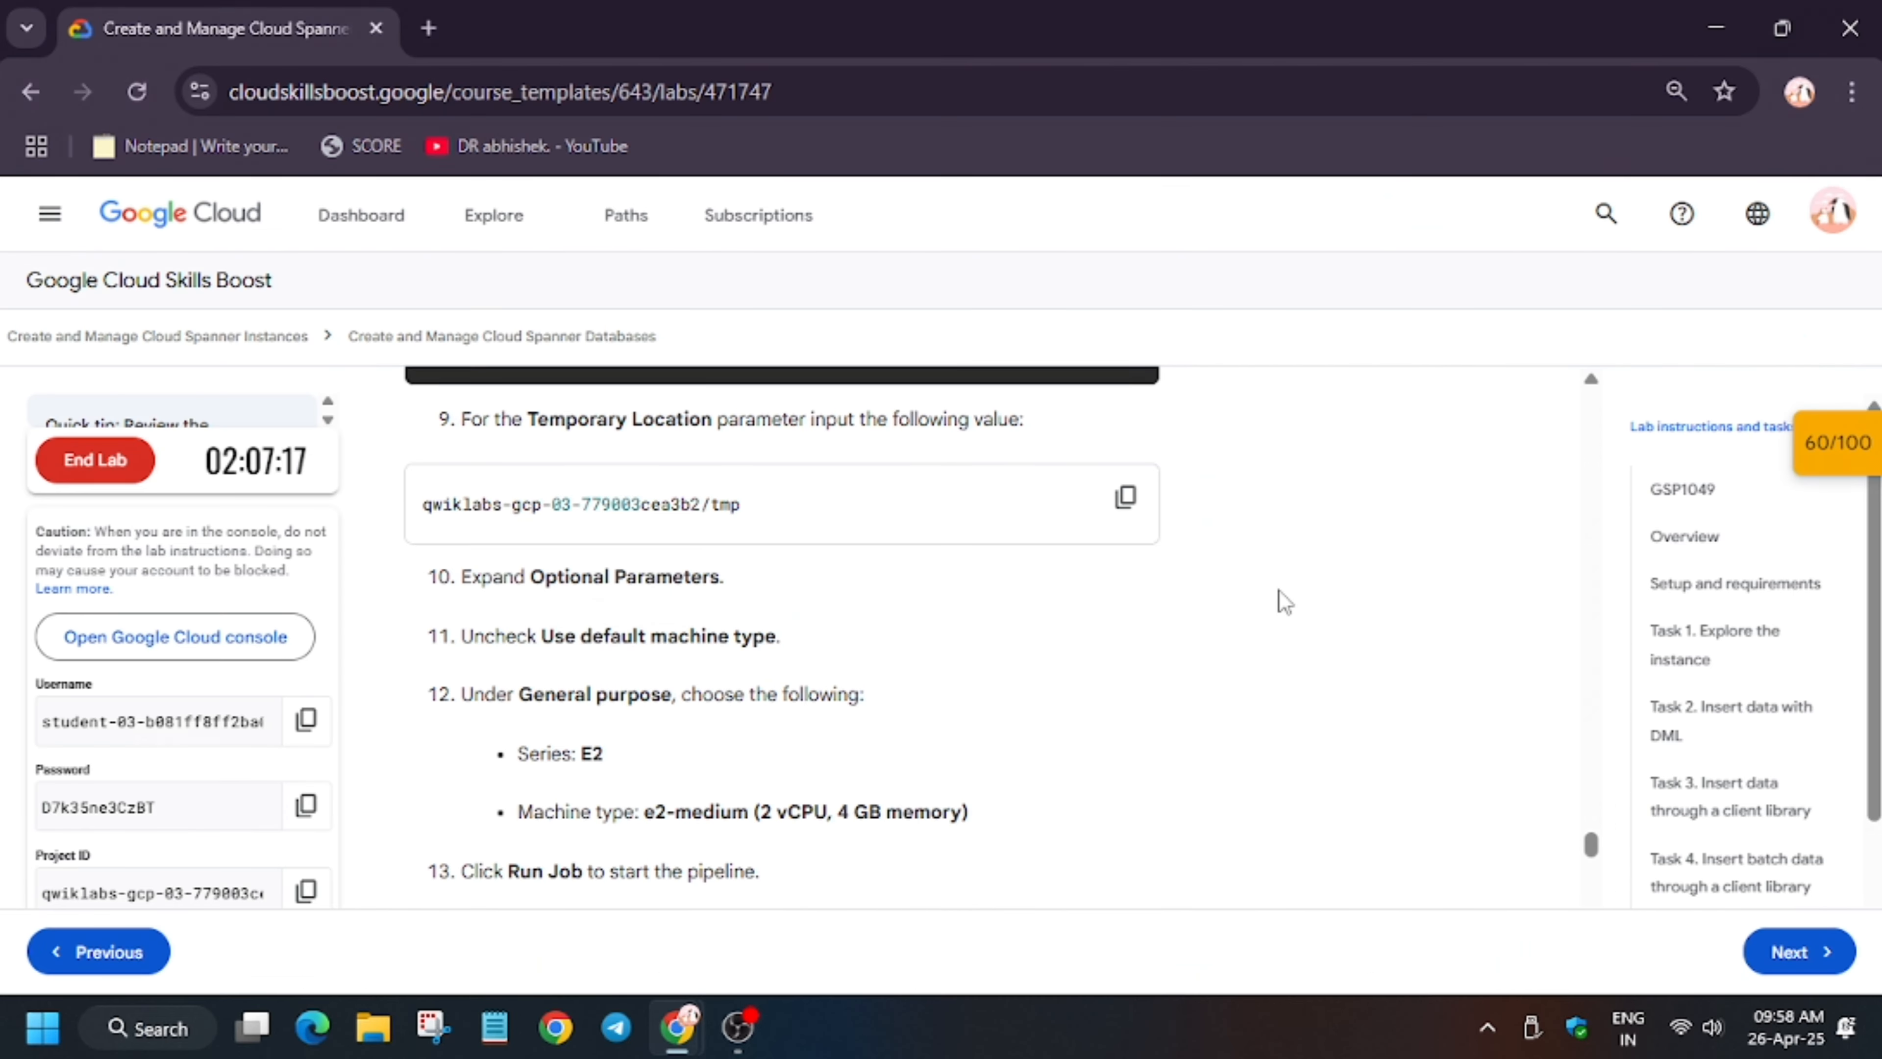
key("alt+Tab")
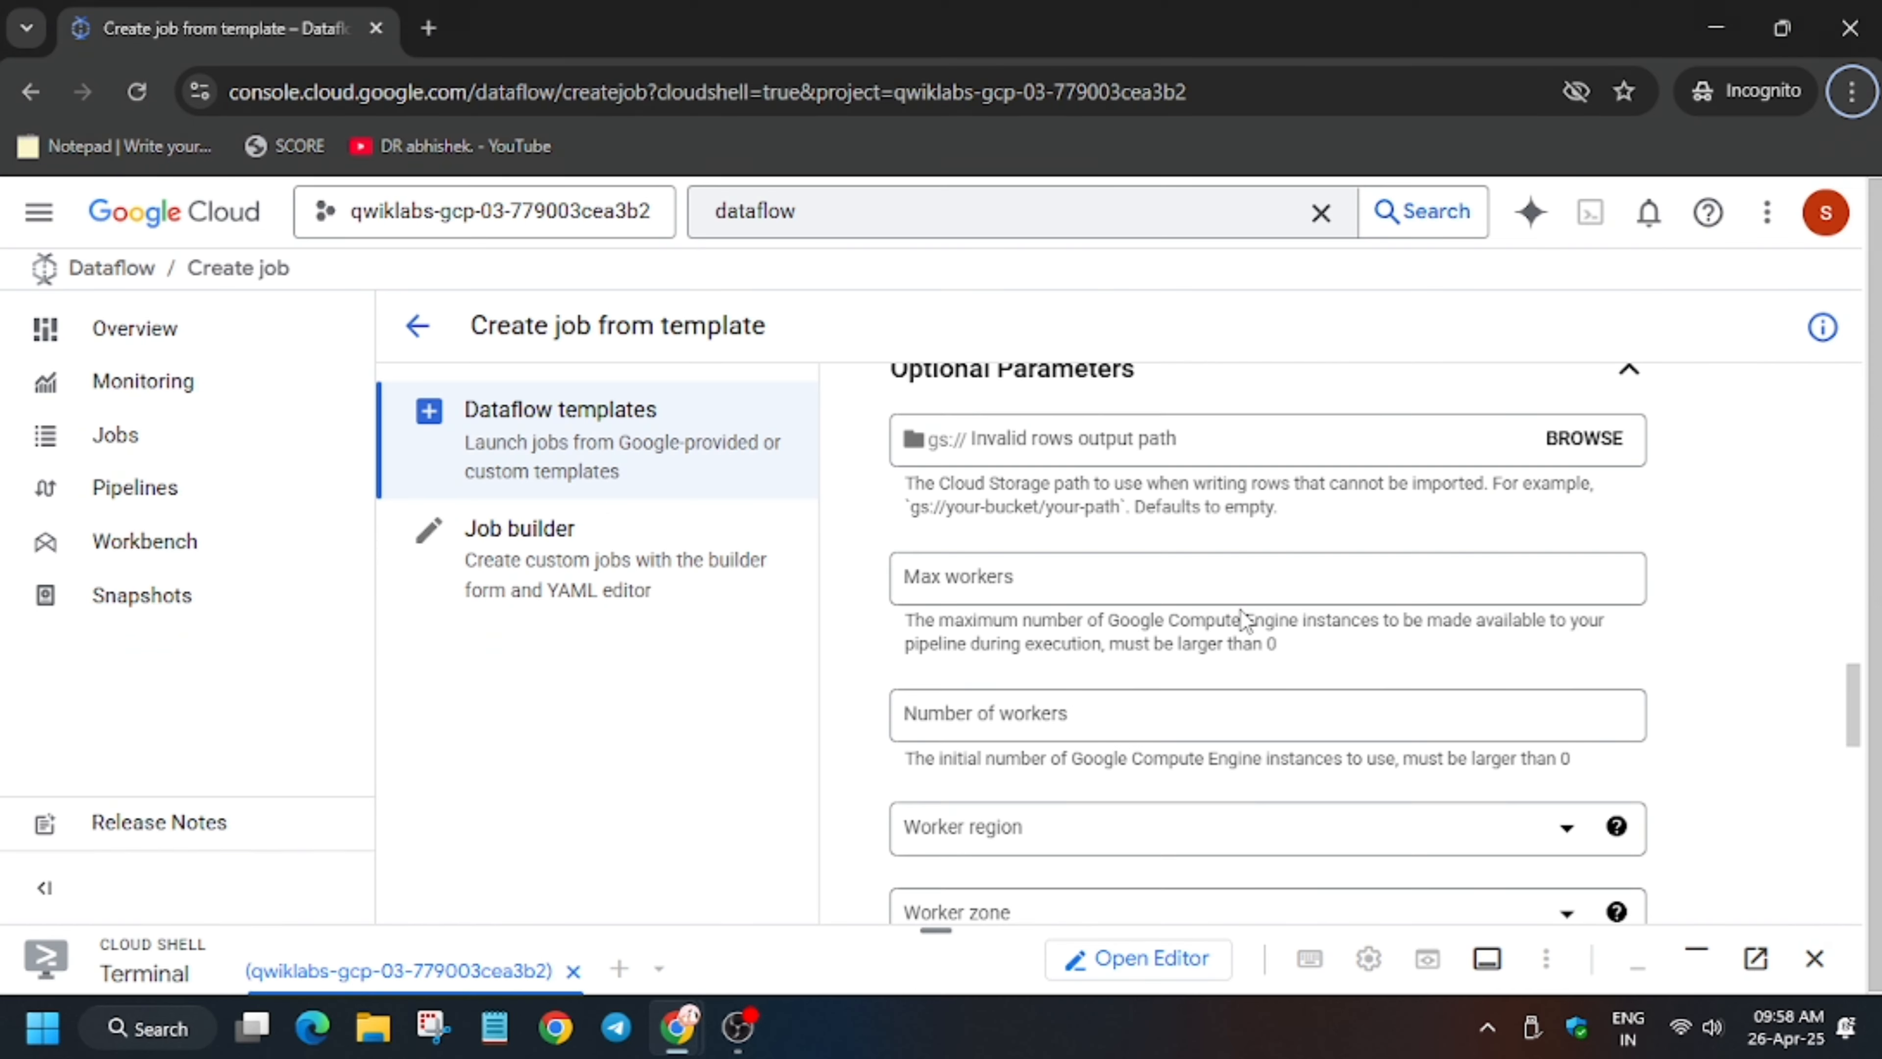
scroll(1241, 610, "down", 7)
left_click(1064, 535)
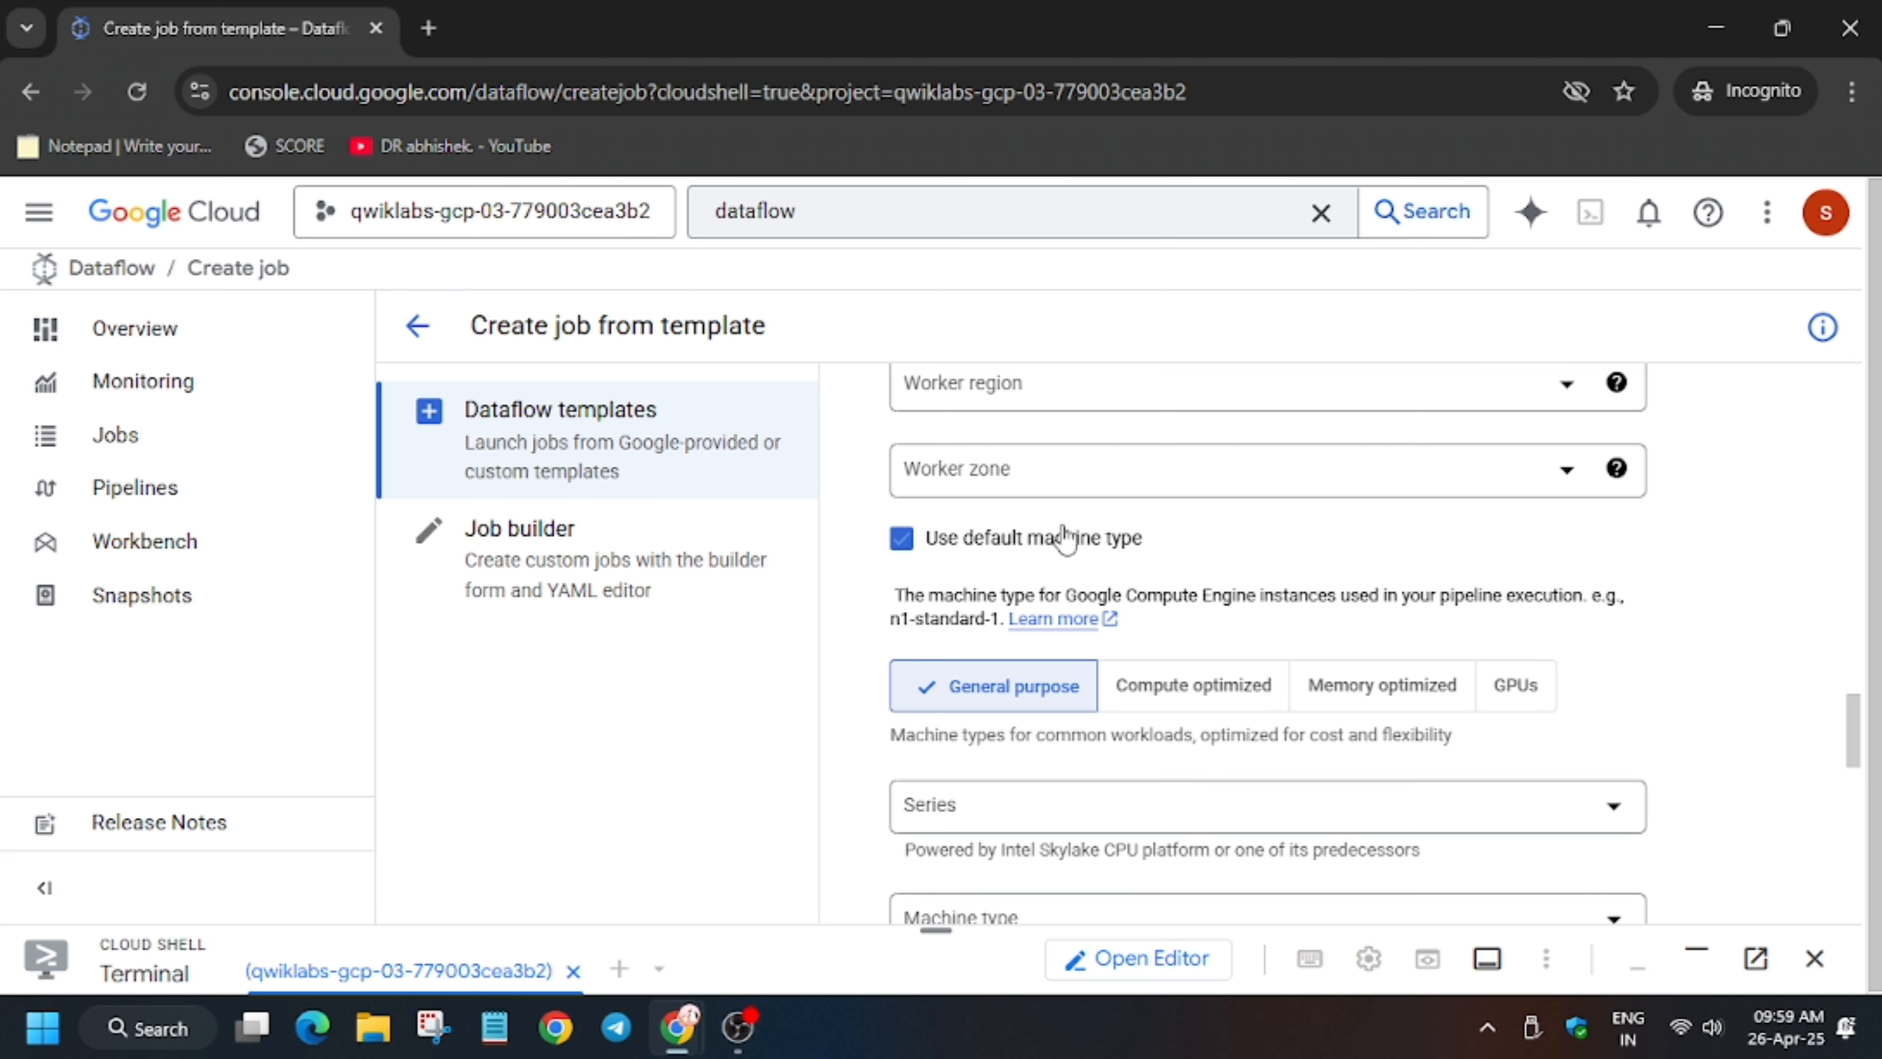
Set the General purpose machine series for the job's workers to E2
scroll(1247, 623, "down", 2)
left_click(1176, 659)
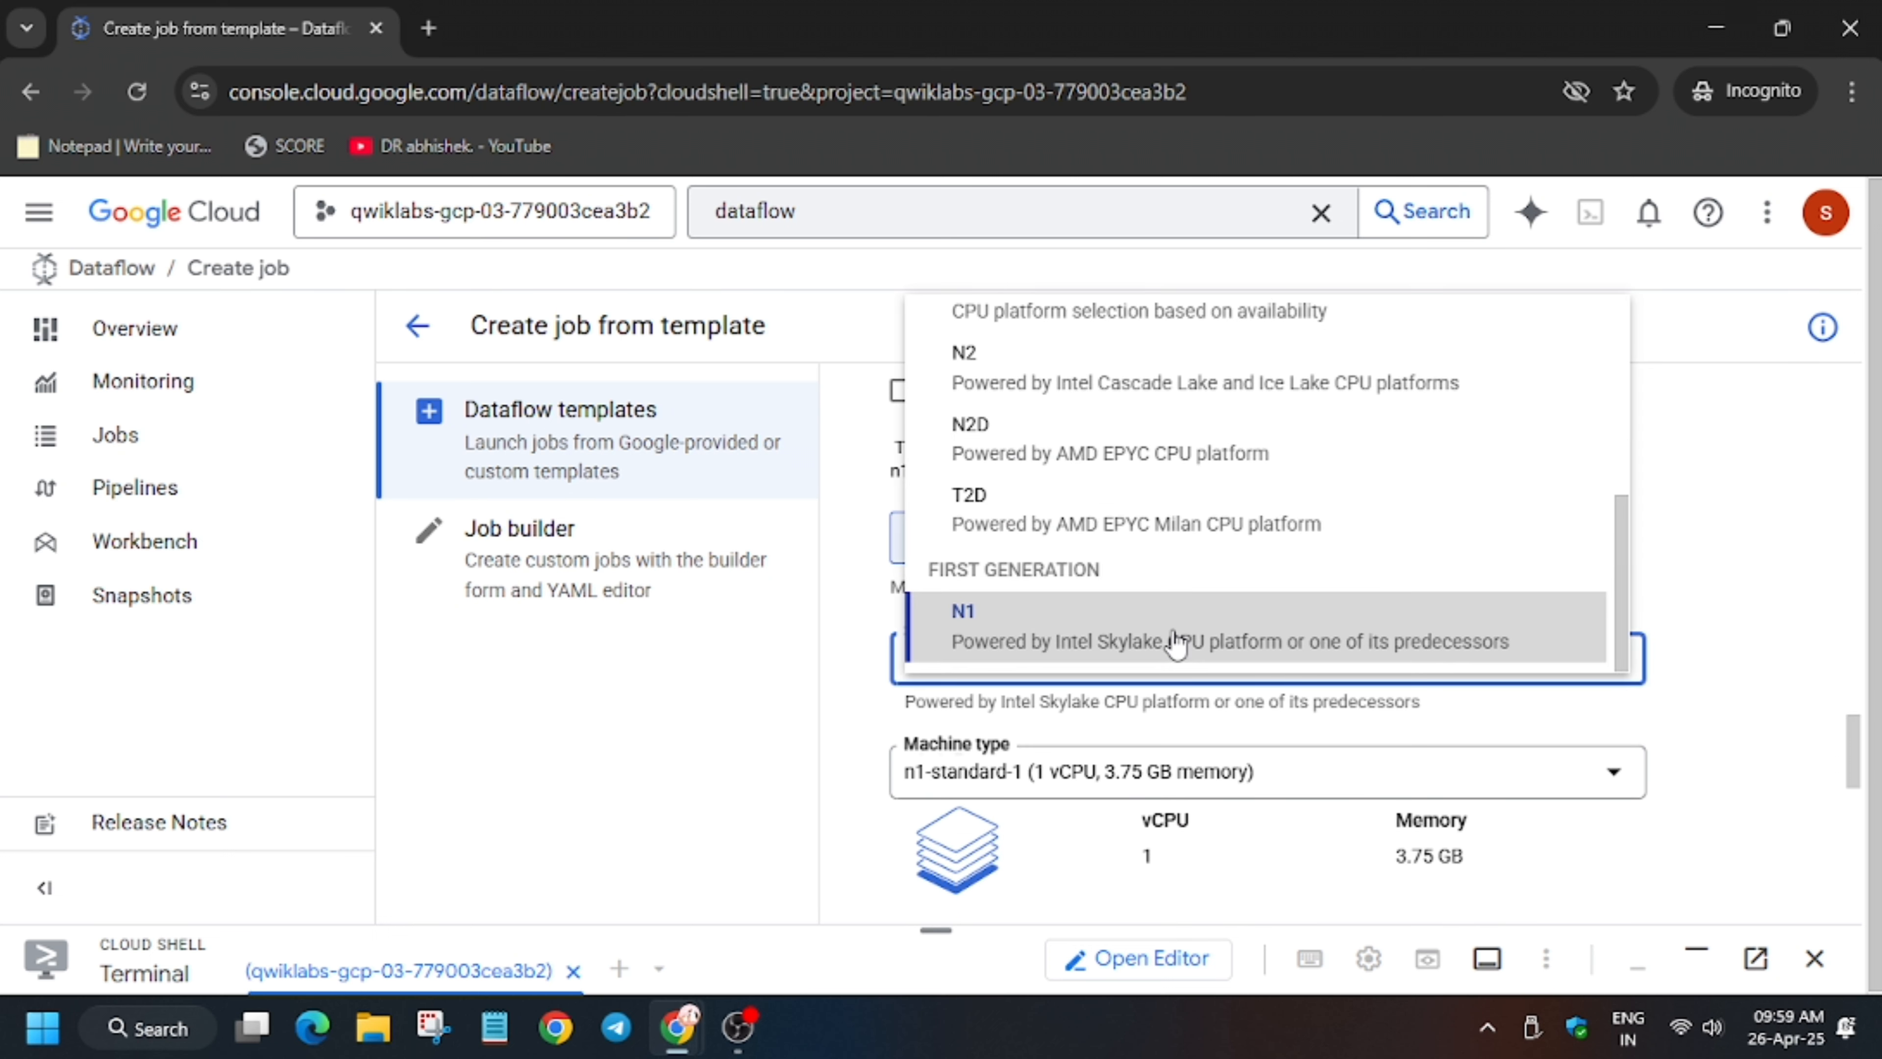
scroll(1159, 437, "up", 4)
scroll(1159, 437, "up", 1)
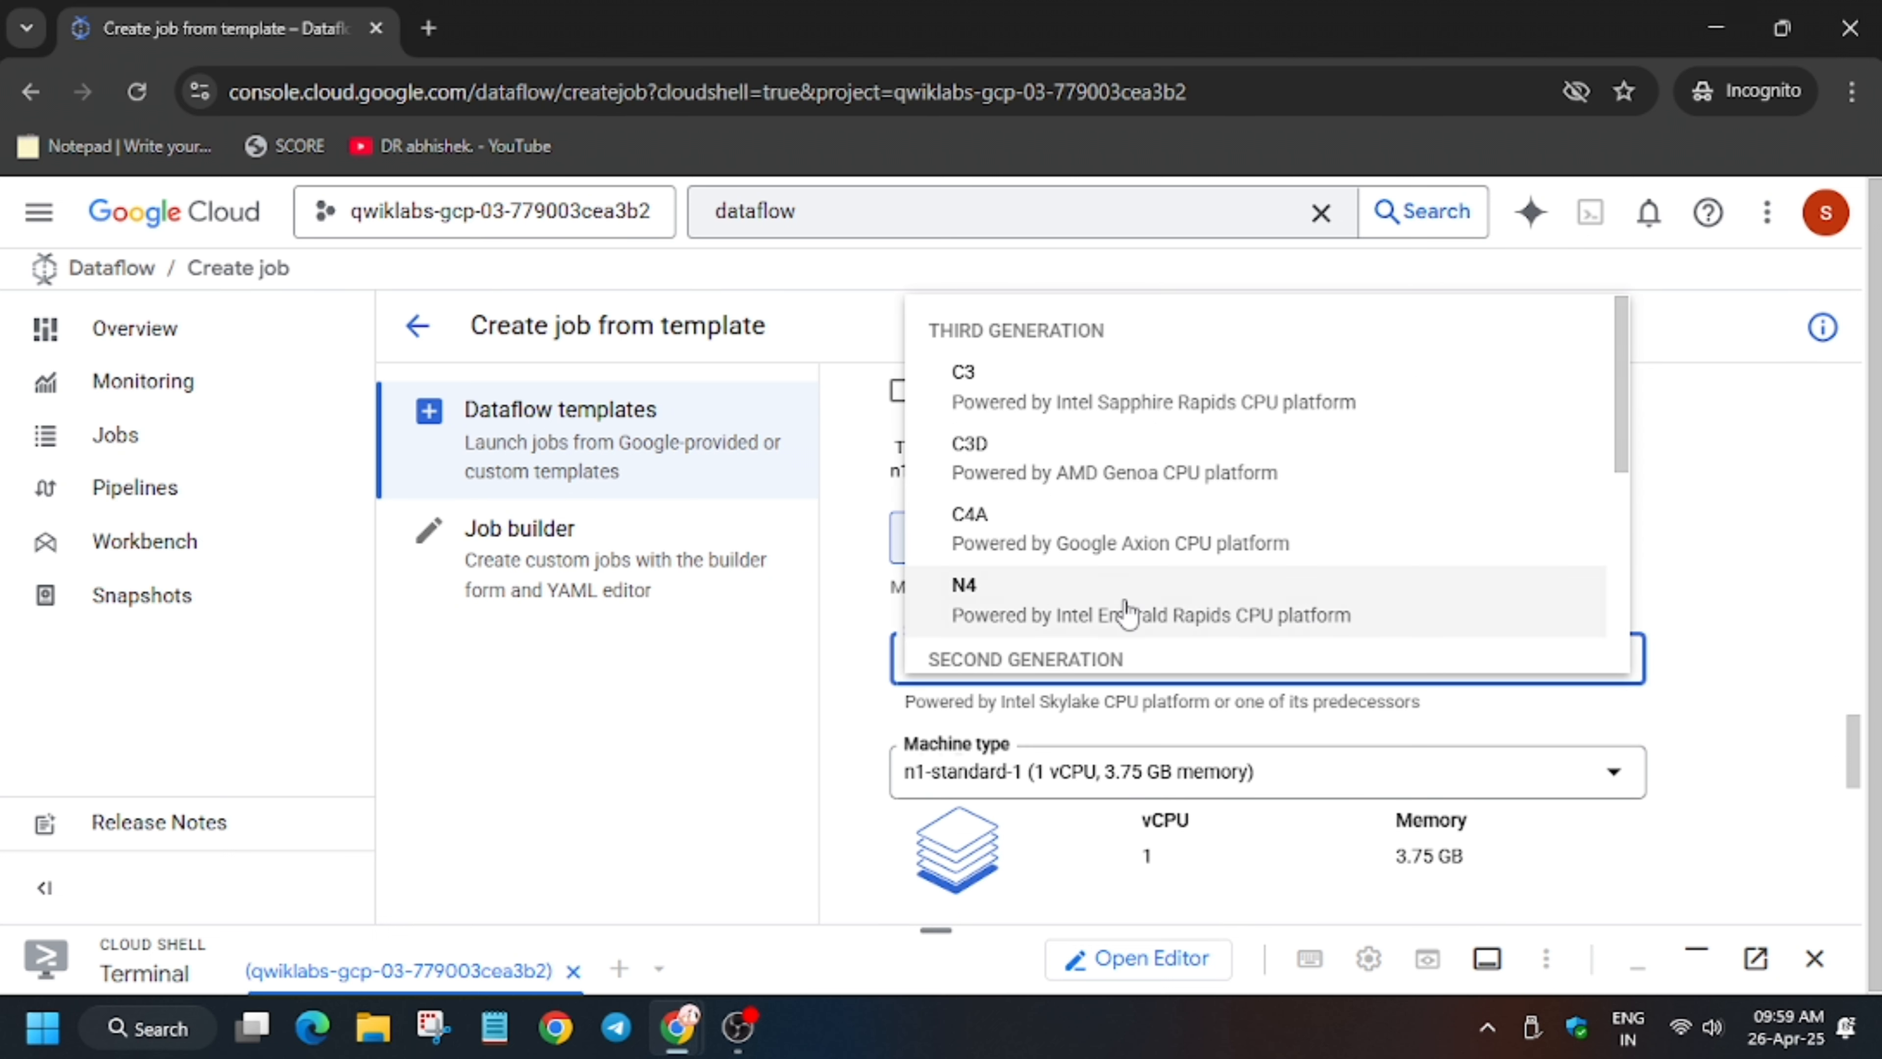
scroll(1126, 600, "down", 5)
scroll(1124, 611, "up", 5)
scroll(1163, 547, "down", 4)
left_click(1180, 426)
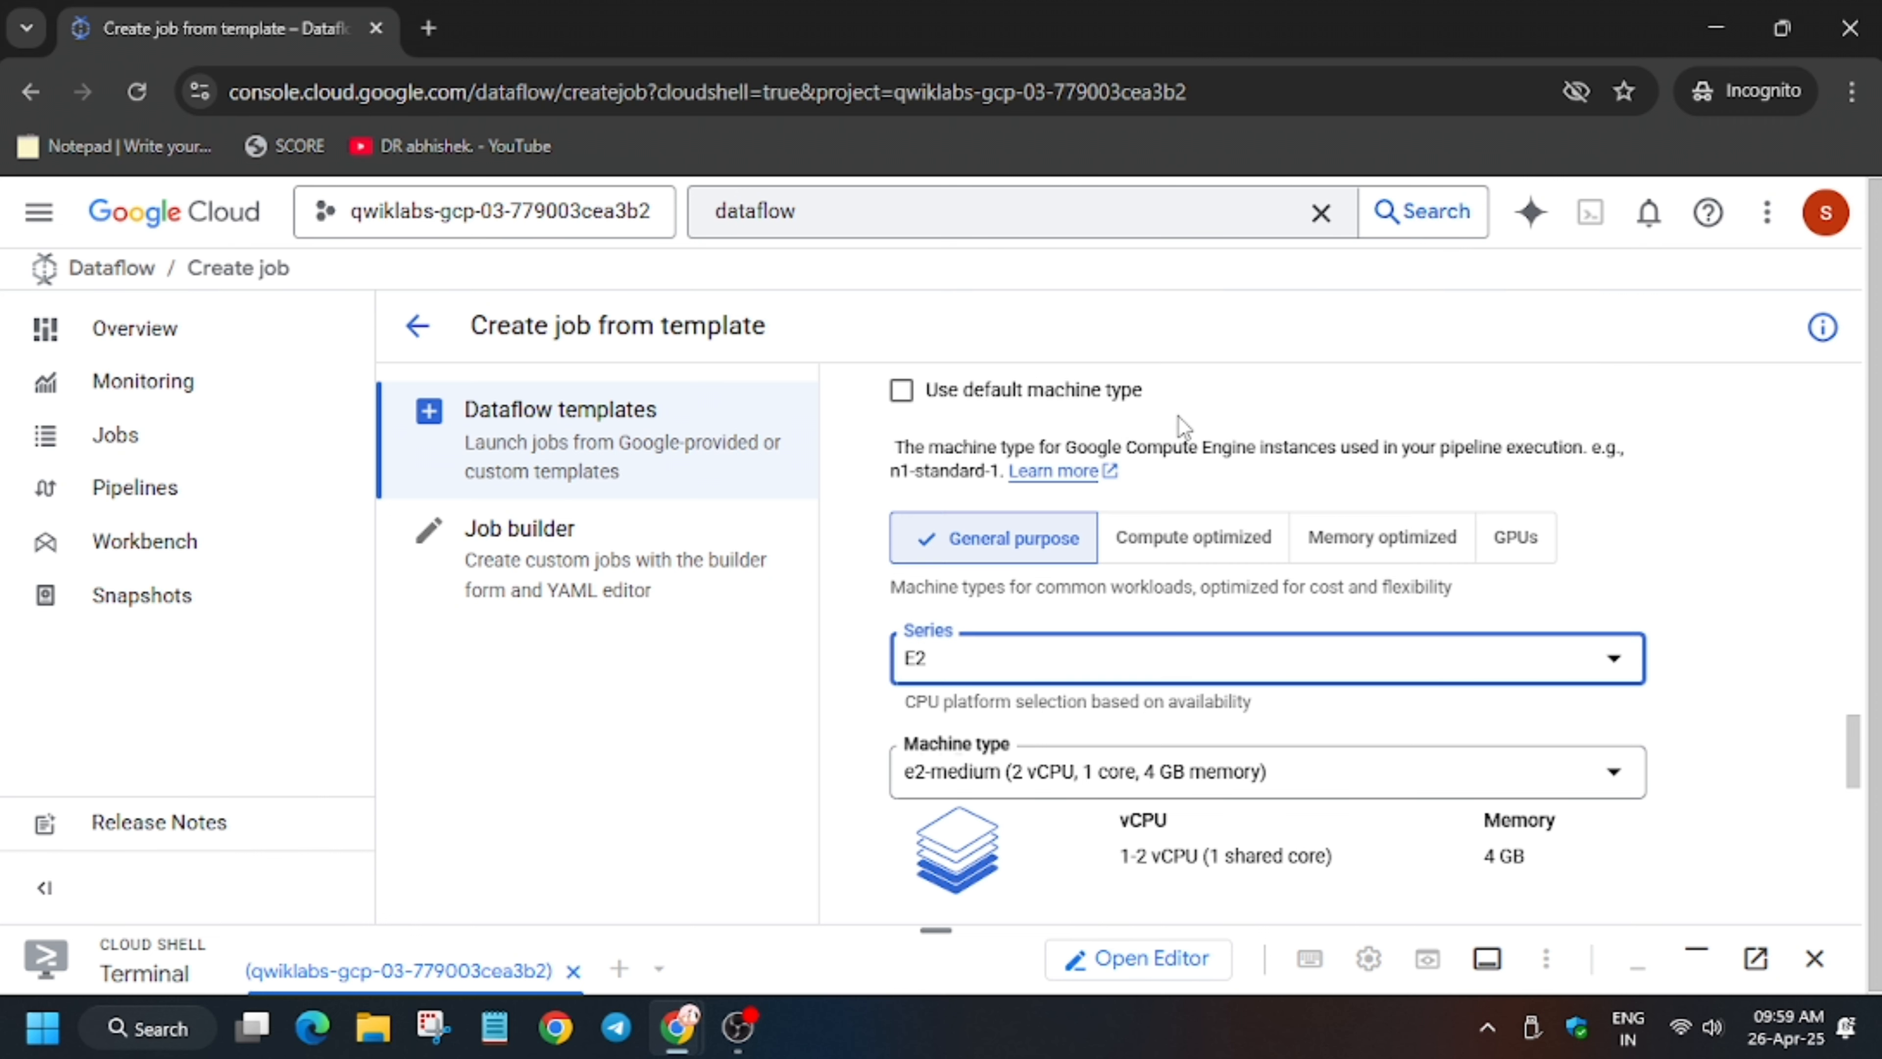
Compare the machine settings with the lab instructions and select the e2-medium (2 vCPU, 1 core, 4 GB memory) machine type
key("alt+Tab")
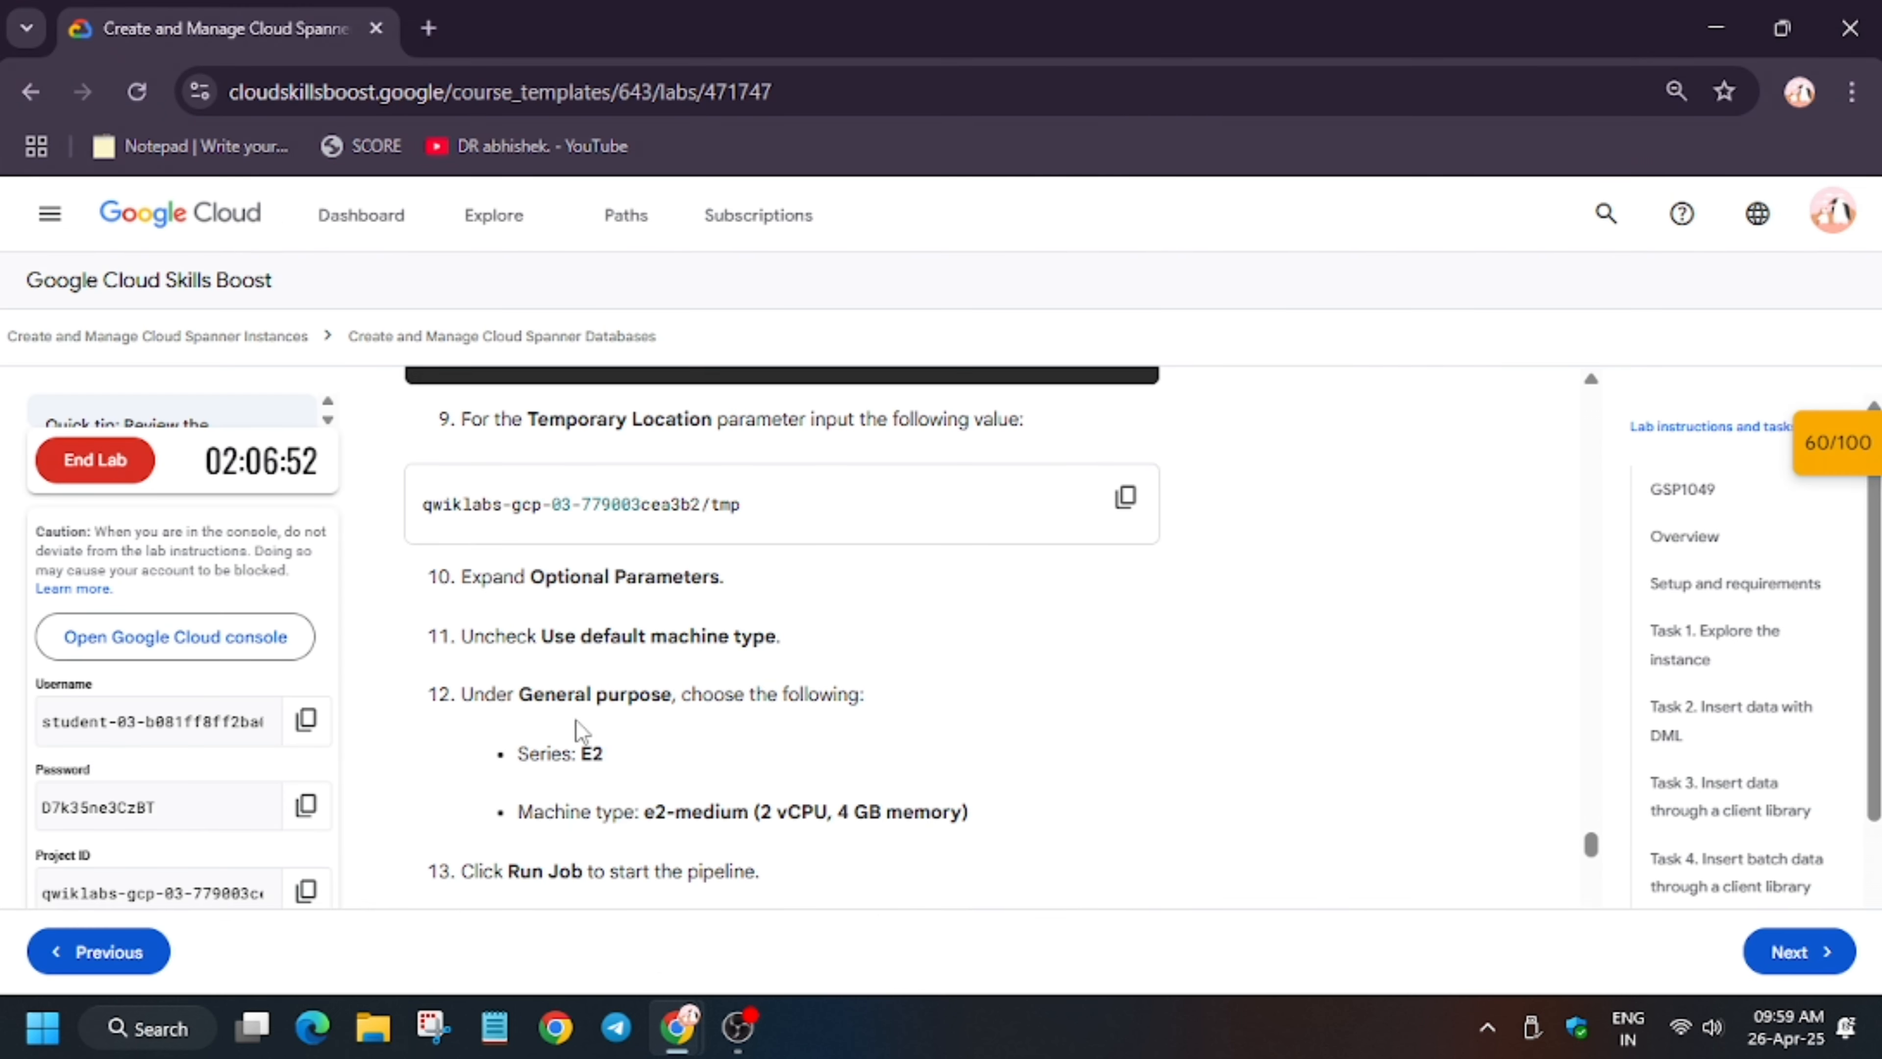
key("alt+Tab")
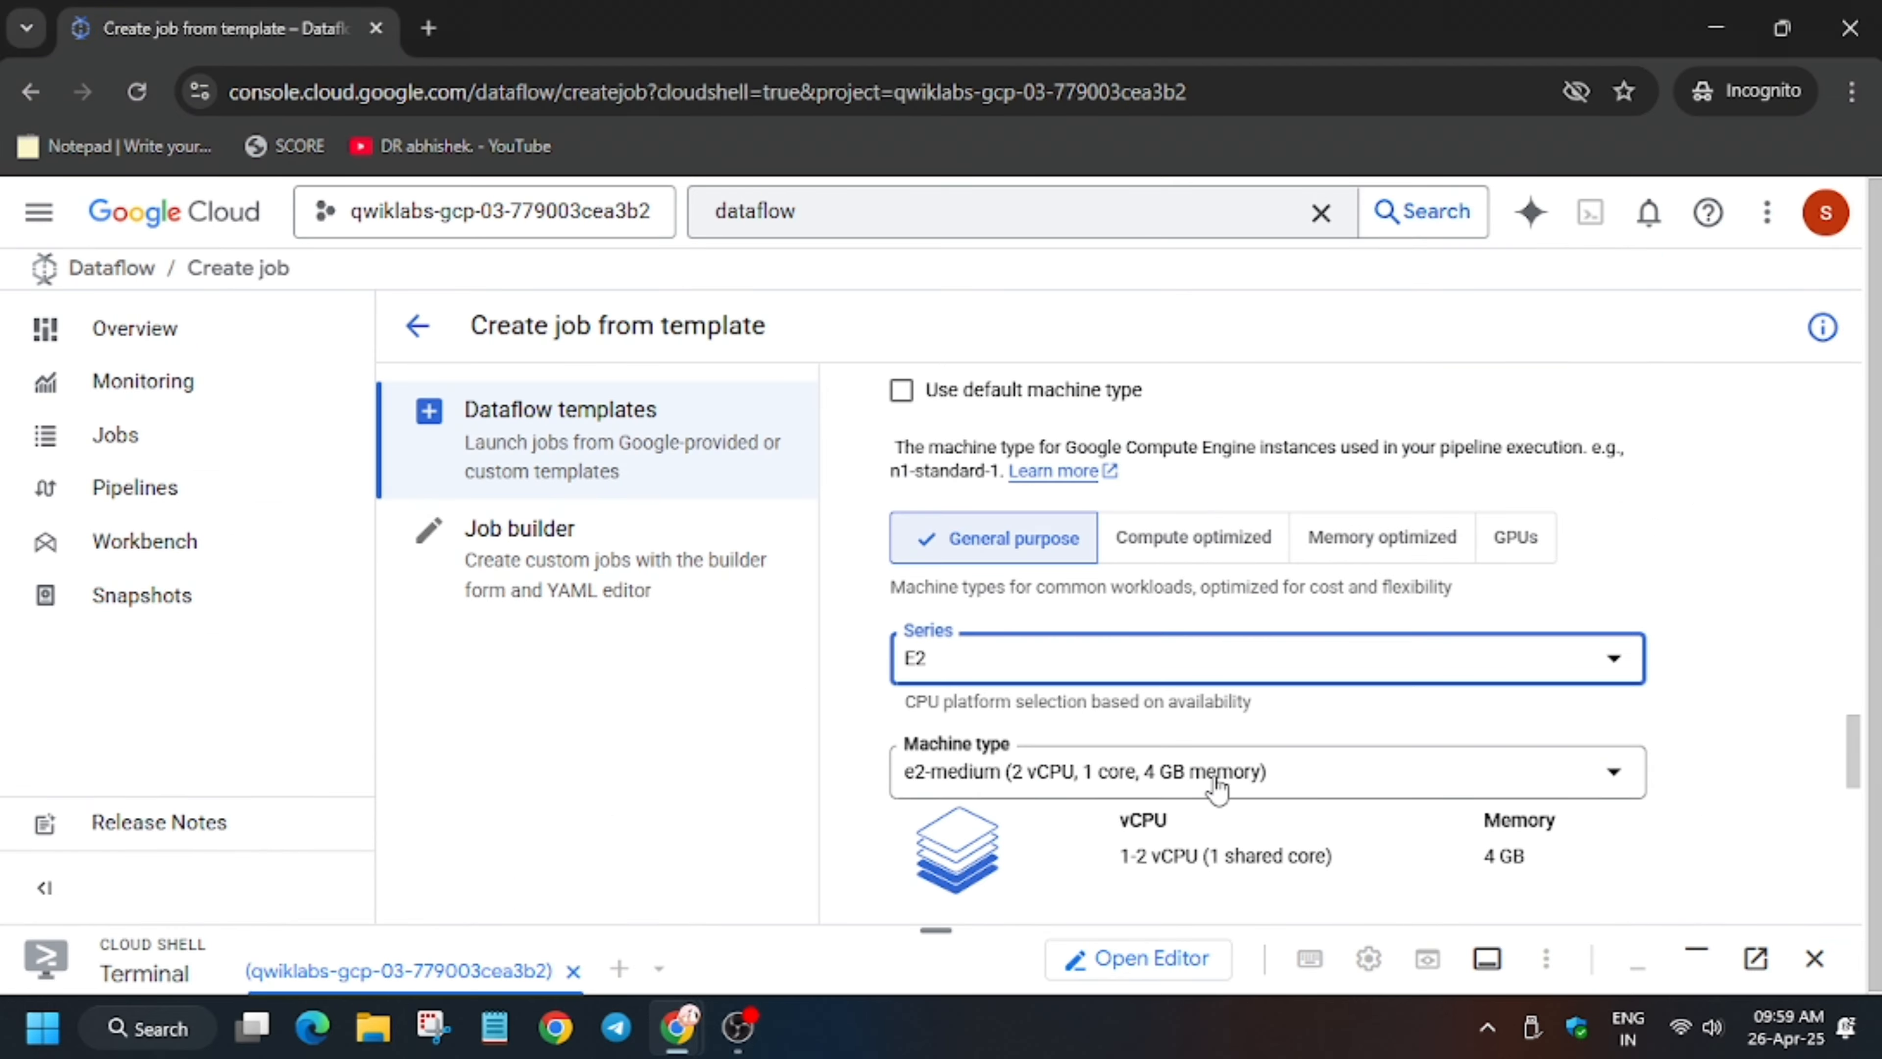
key("alt+Tab")
scroll(847, 682, "down", 2)
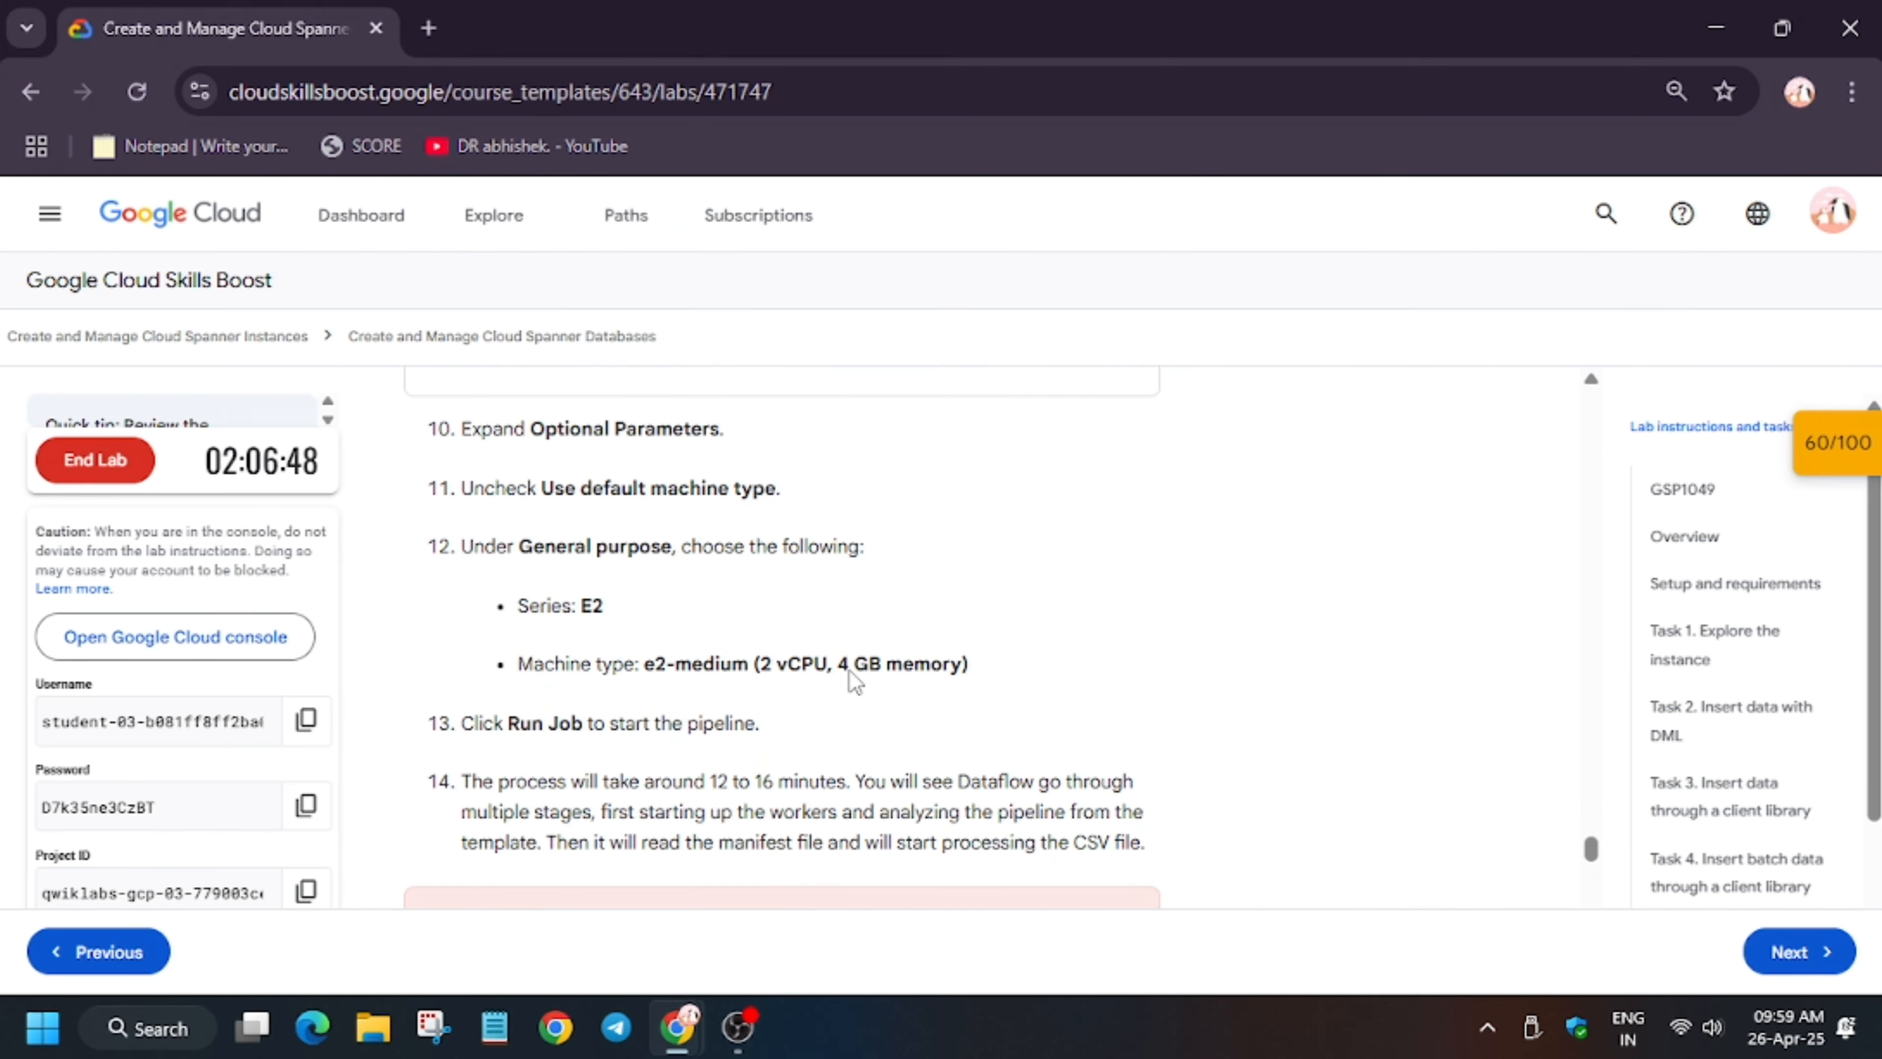
left_click_drag(787, 664, 833, 668)
key("alt+Tab")
left_click(1067, 771)
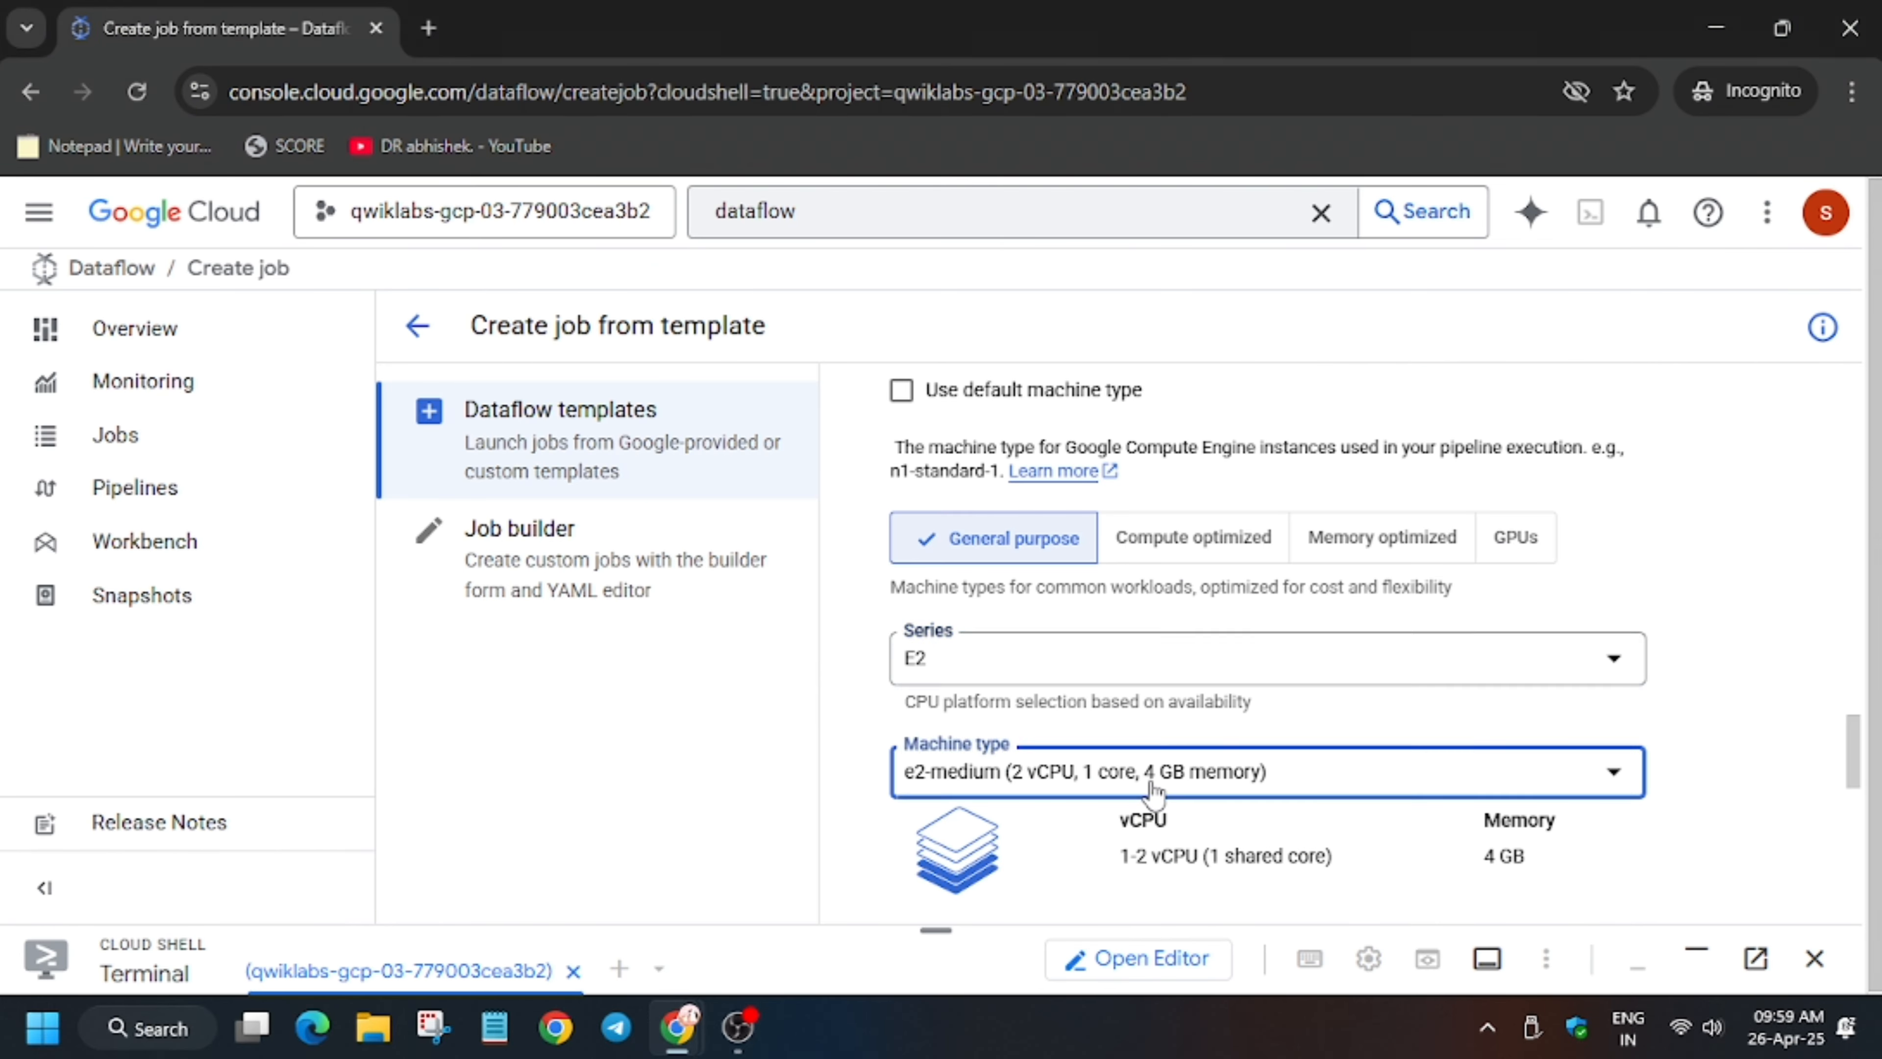
left_click(1065, 627)
Check the lab's final job instructions and run the spanner-load Dataflow job
scroll(1200, 797, "down", 1)
scroll(1200, 797, "down", 2)
key("alt+Tab")
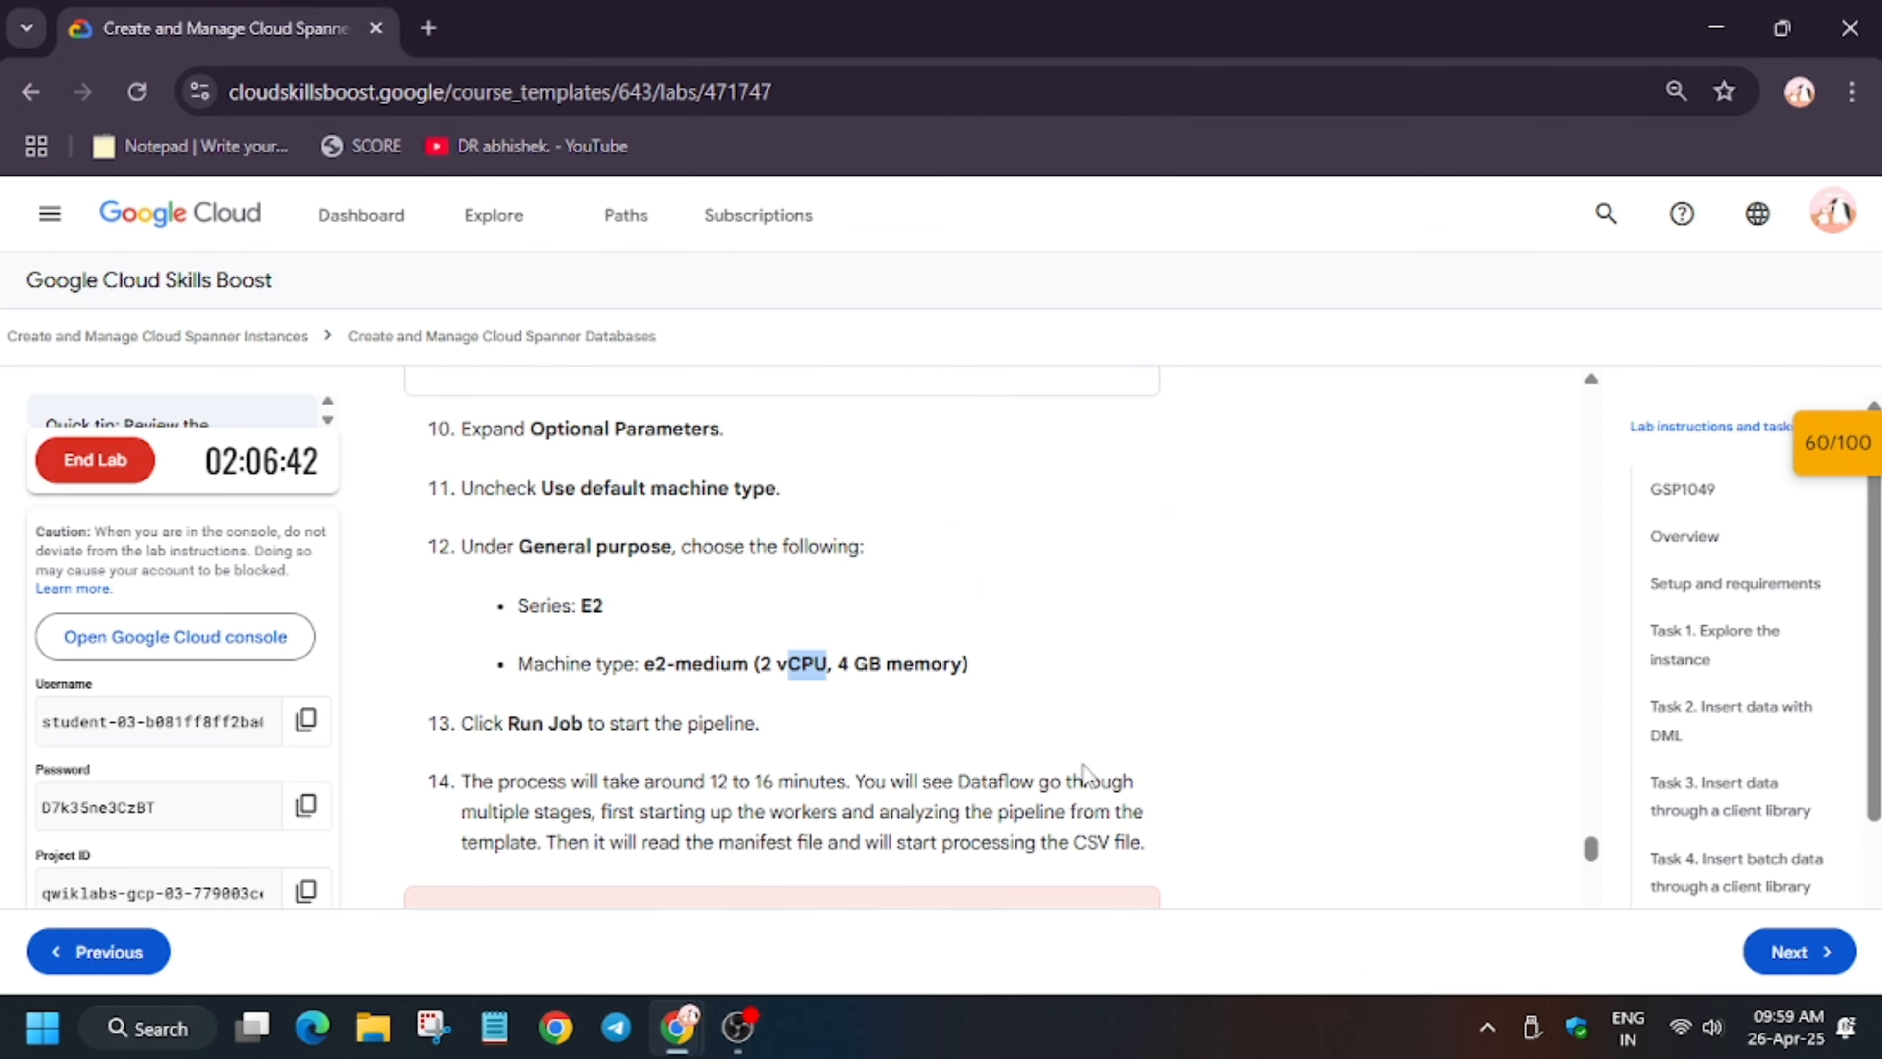
scroll(979, 756, "down", 4)
key("alt+Tab")
scroll(944, 872, "down", 7)
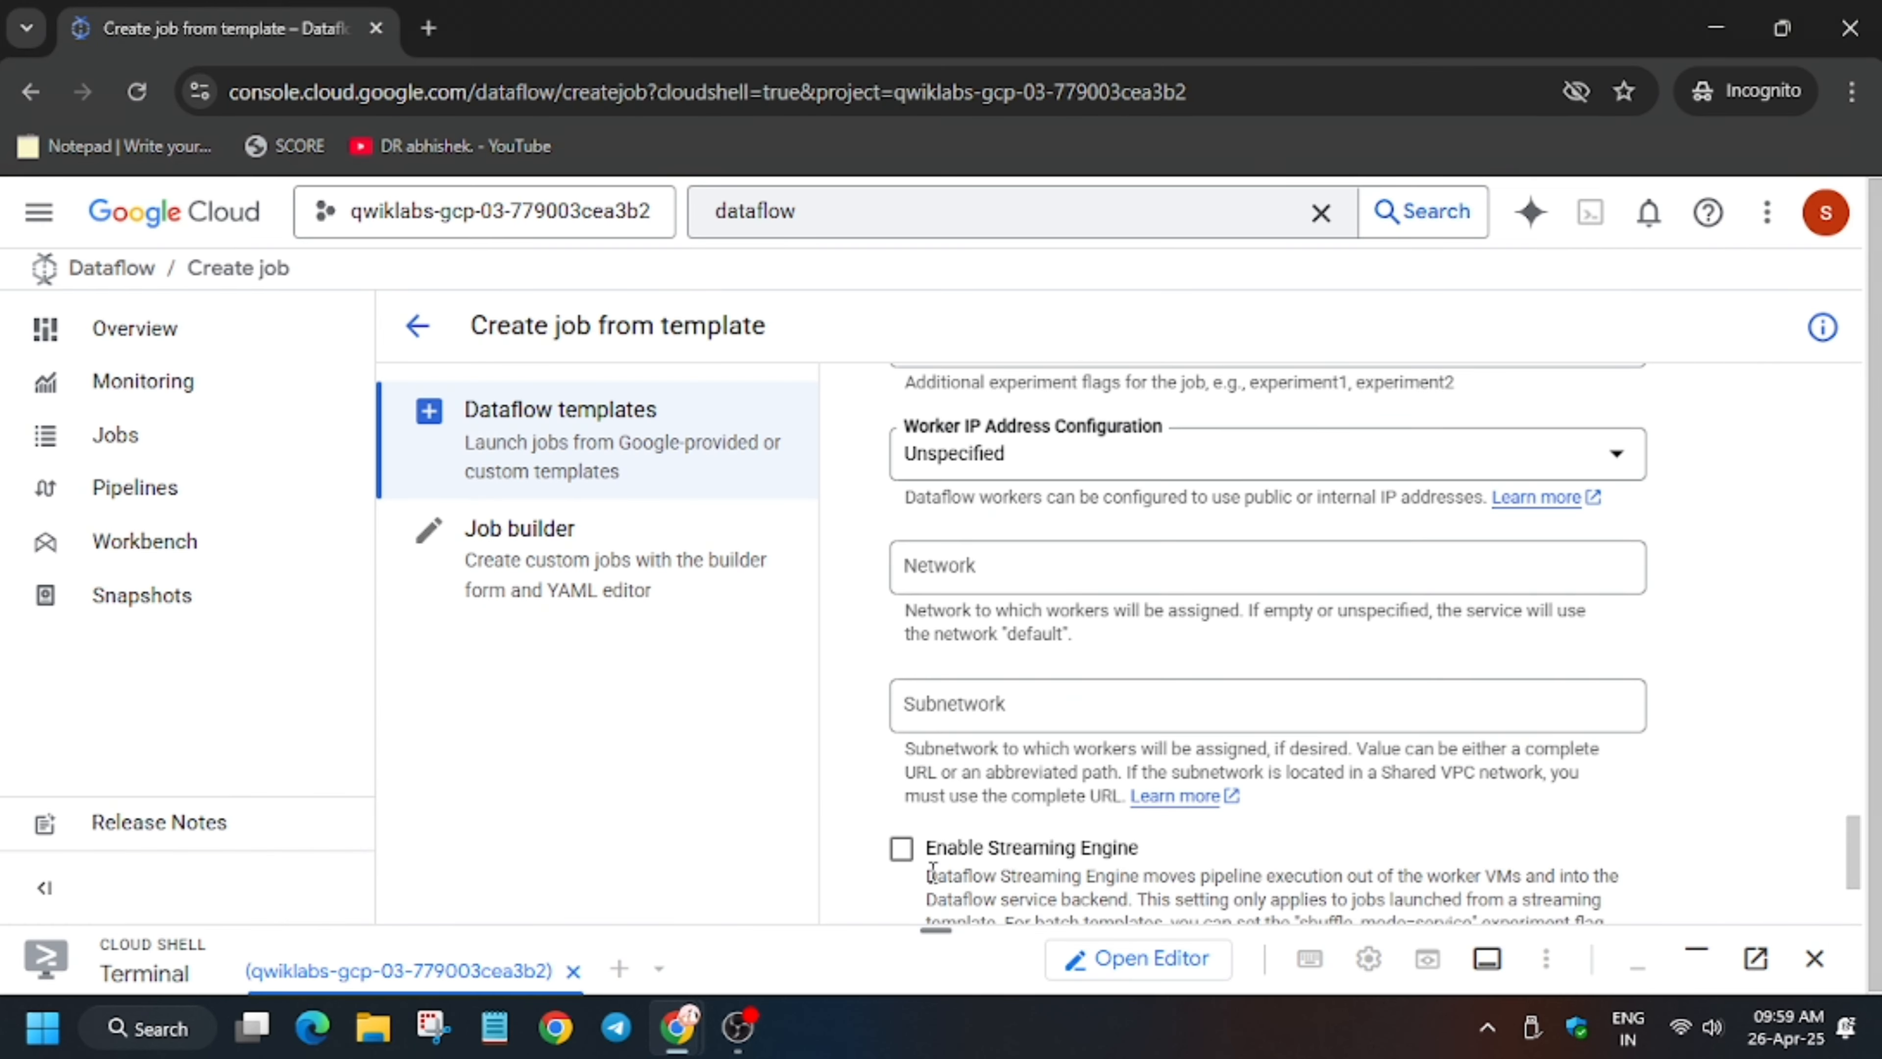
left_click(922, 747)
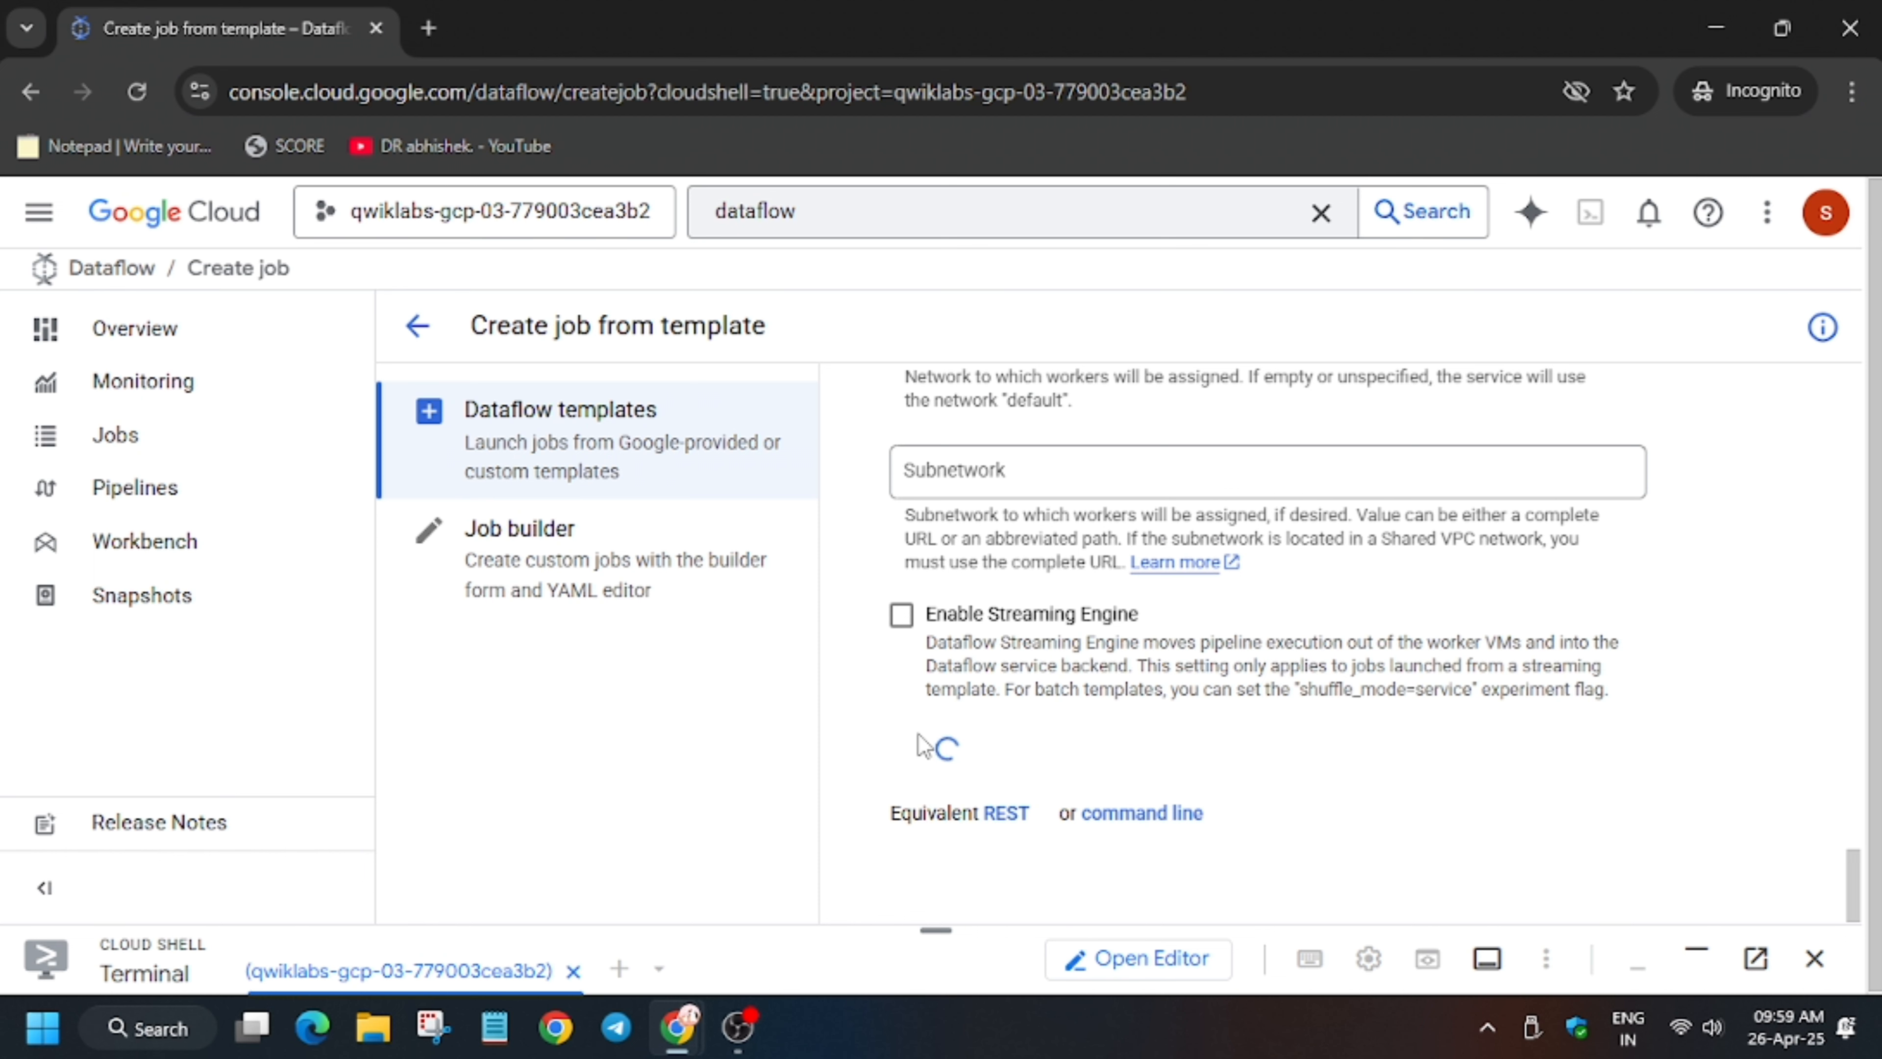
Read the lab's instructions for after the Dataflow run and refresh the jobs list to check the status of spanner-load
key("alt+Tab")
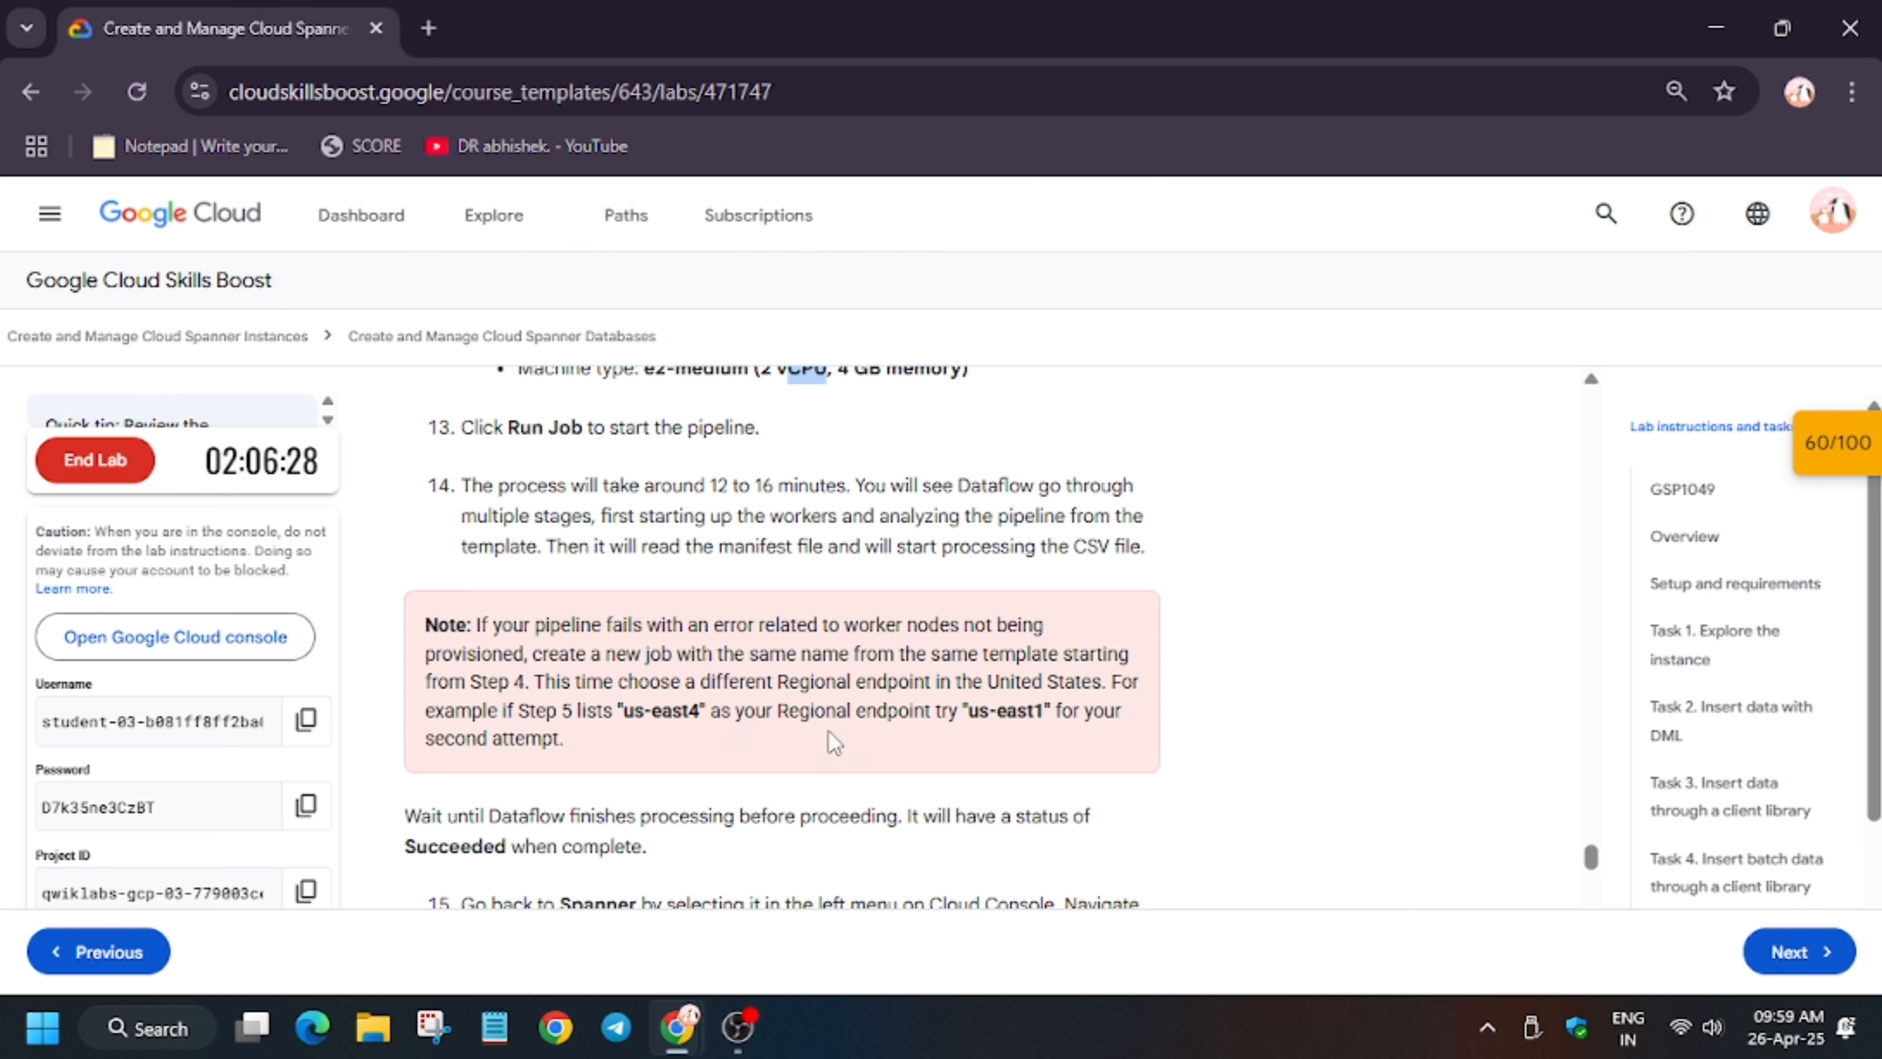
scroll(835, 742, "down", 4)
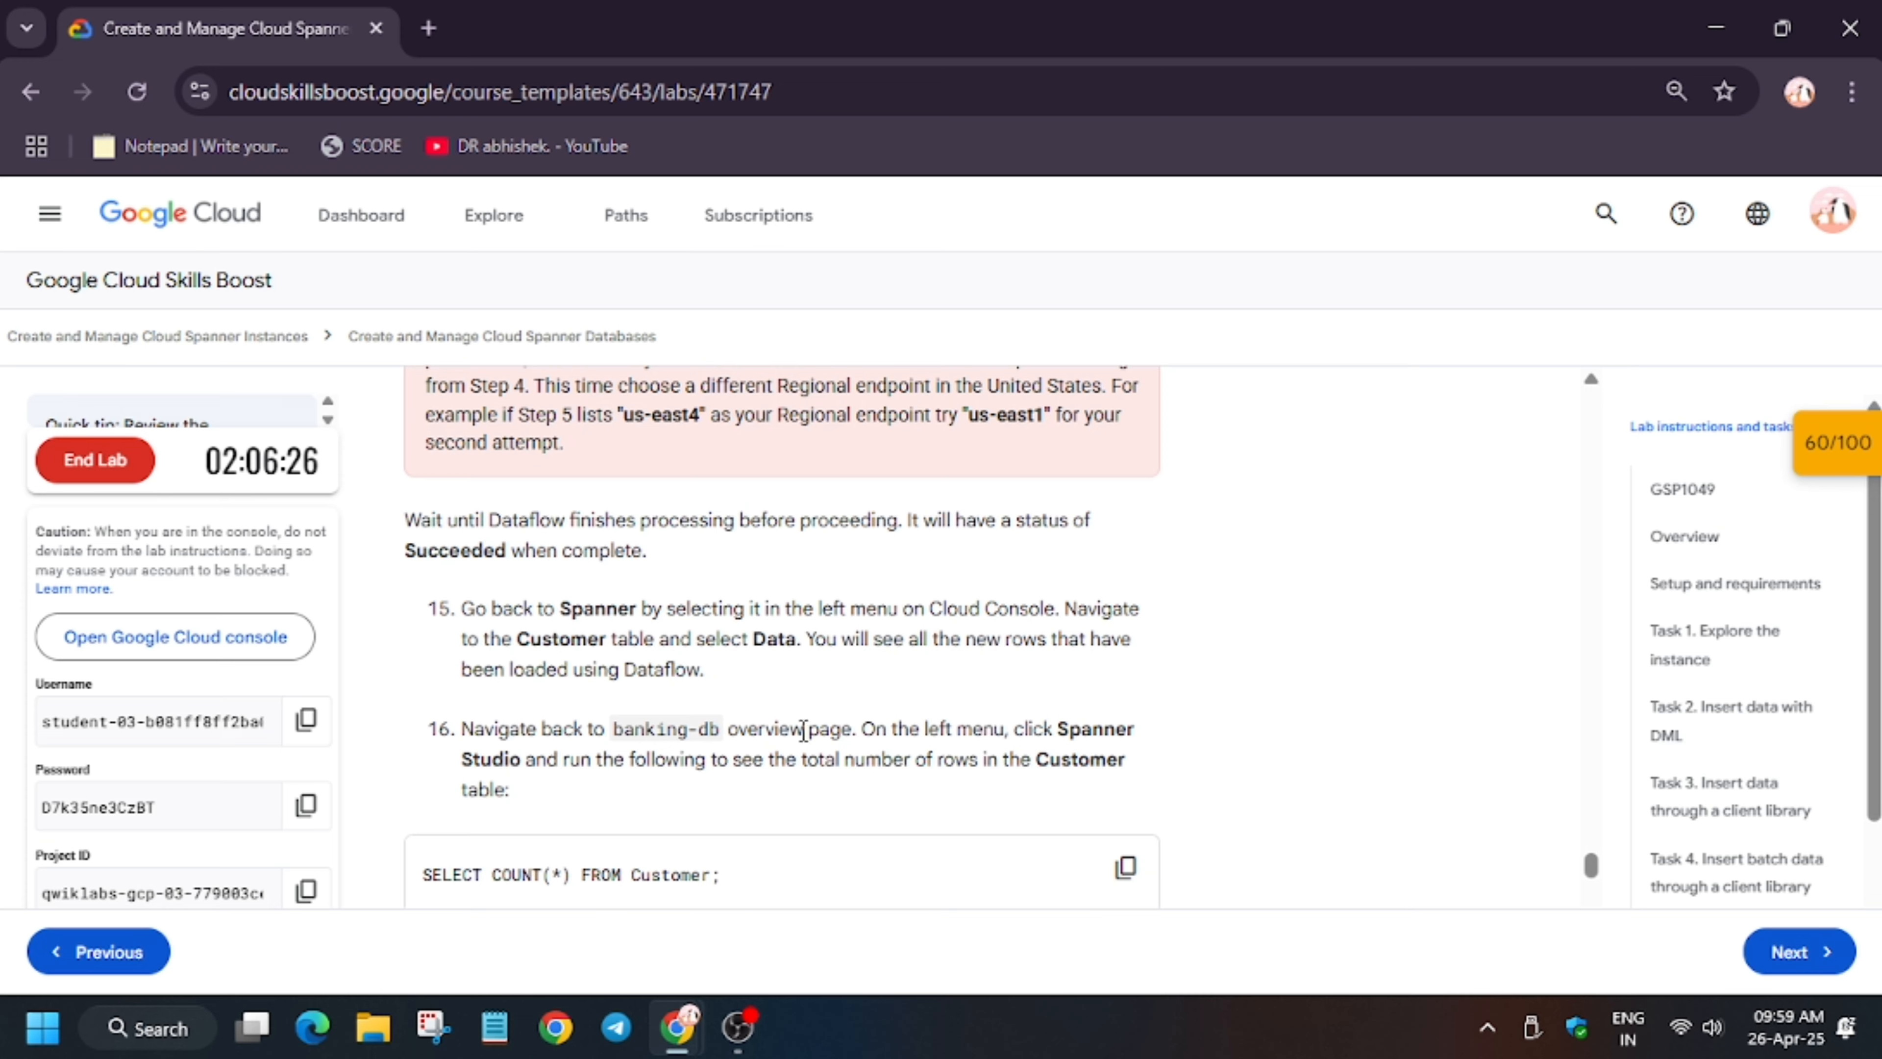
scroll(804, 730, "down", 6)
scroll(806, 741, "up", 6)
key("alt+Tab")
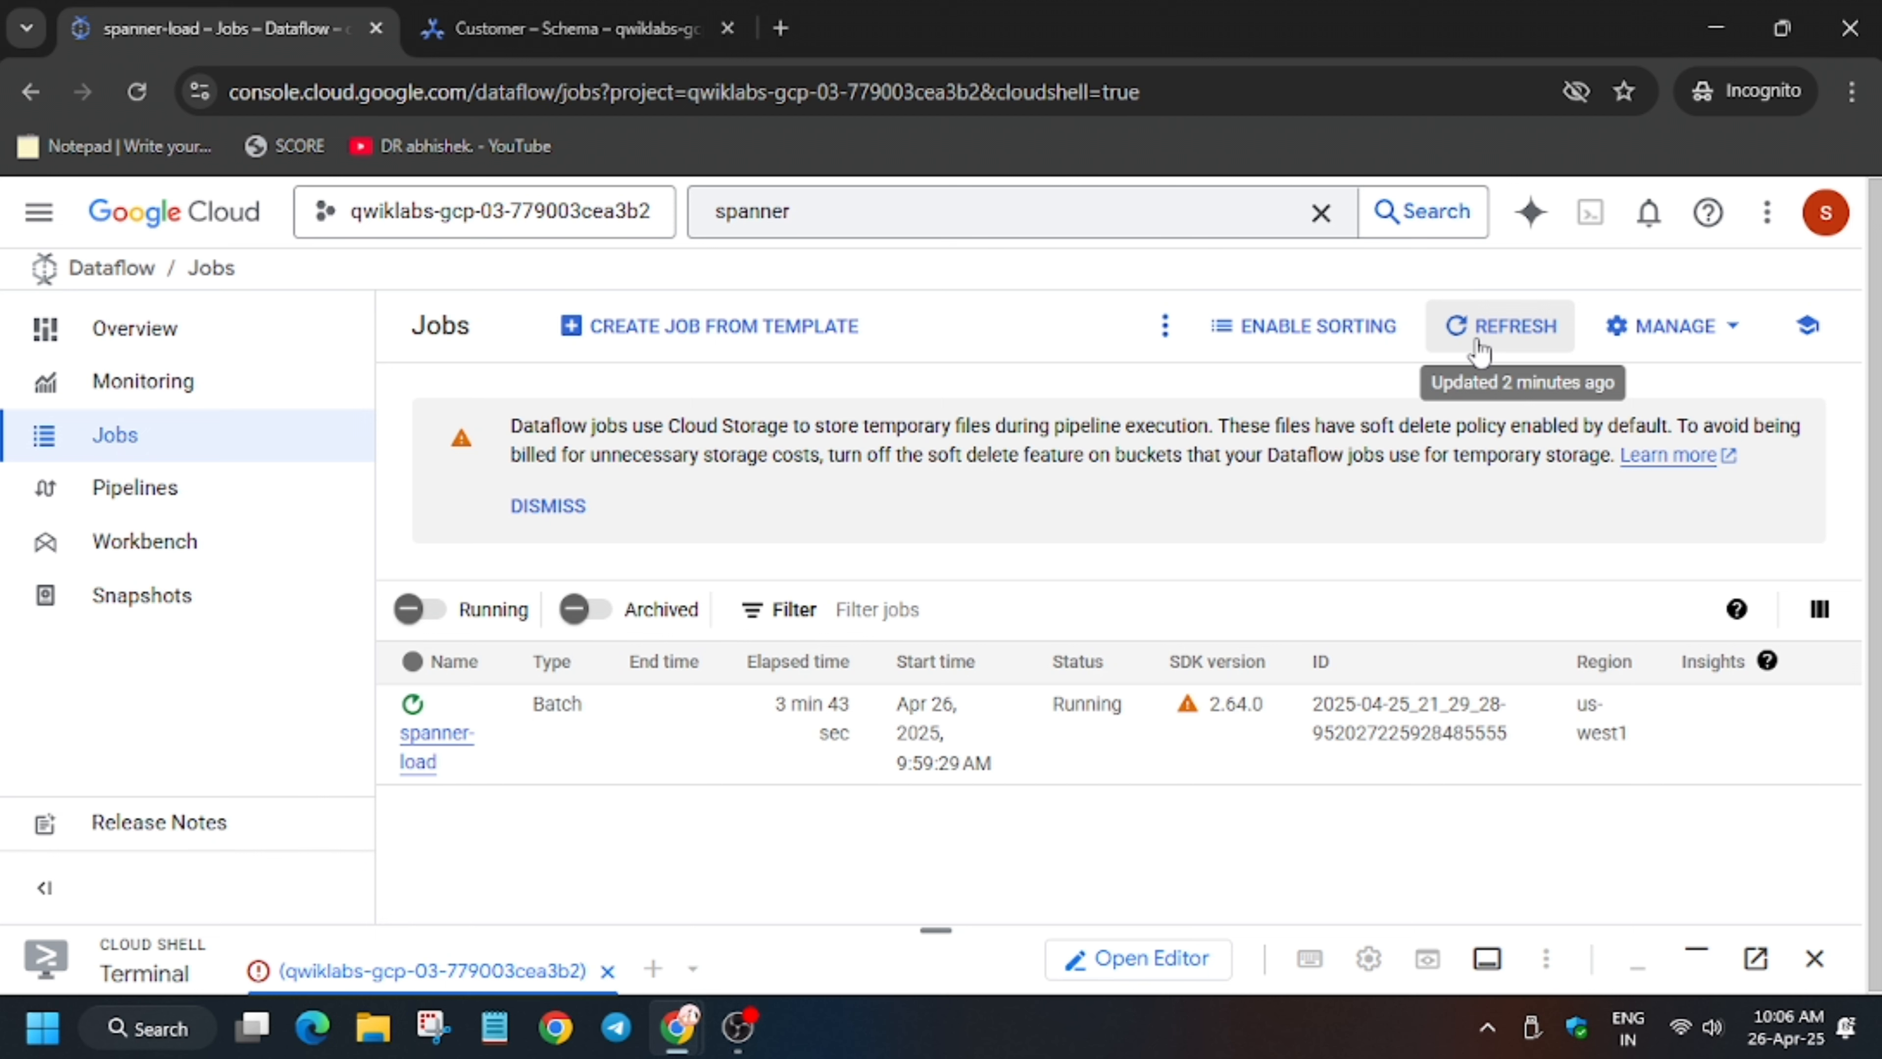
left_click(1480, 348)
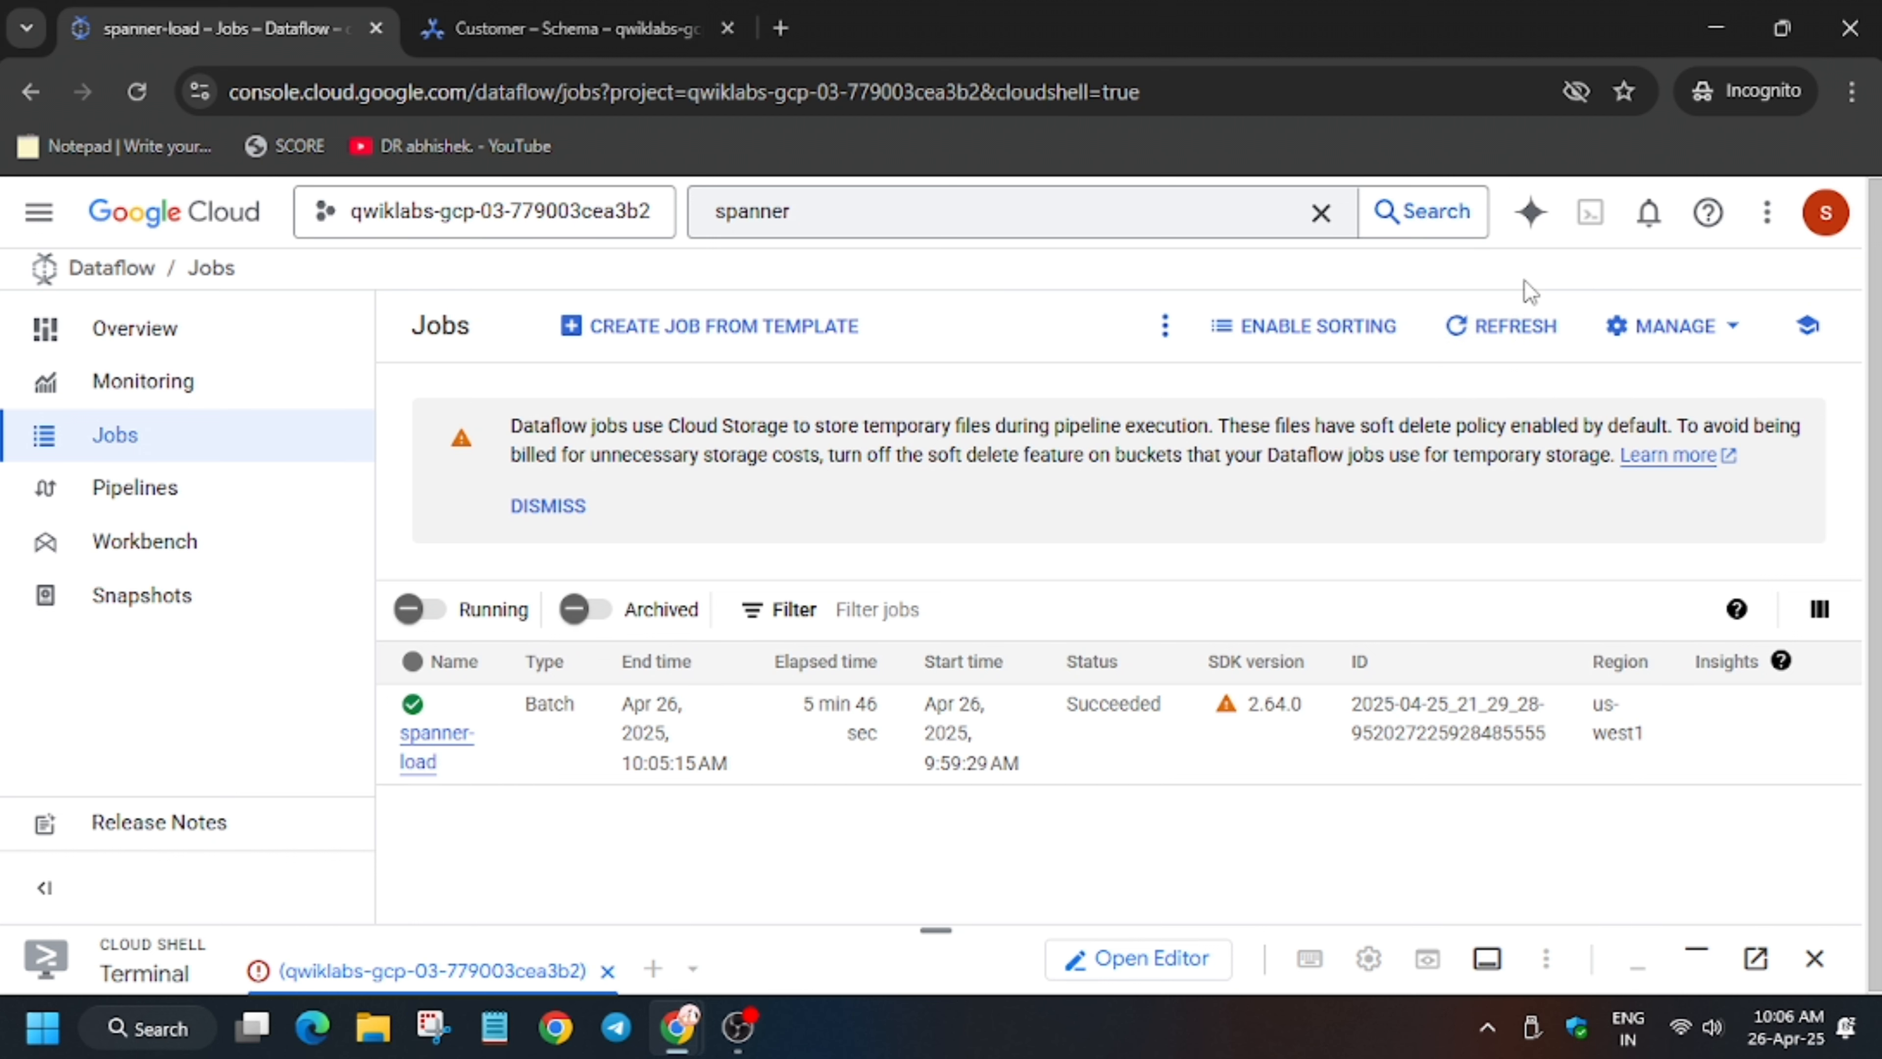
Switch to the Google Cloud Skills Boost lab page, check the progress of the Load data using Dataflow objective, and review the checkpoint scores
key("alt+Tab")
left_click(699, 638)
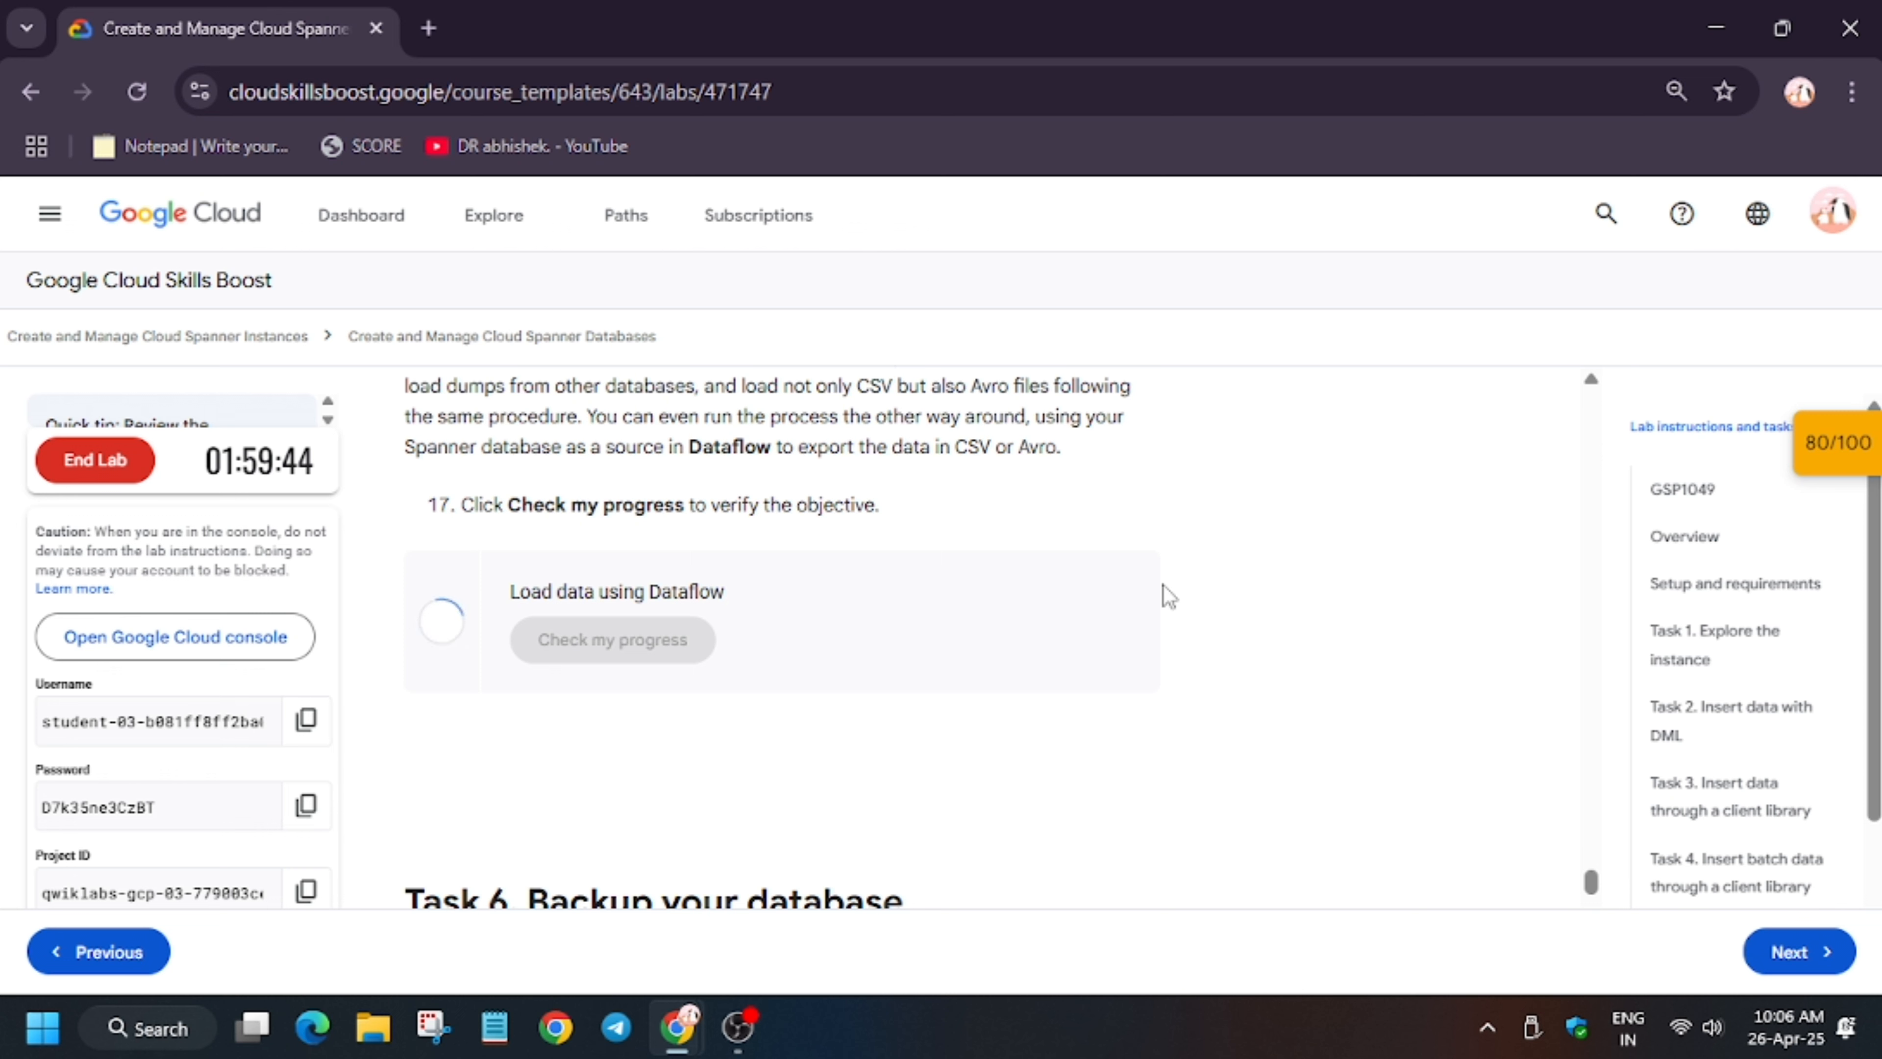
left_click(1856, 460)
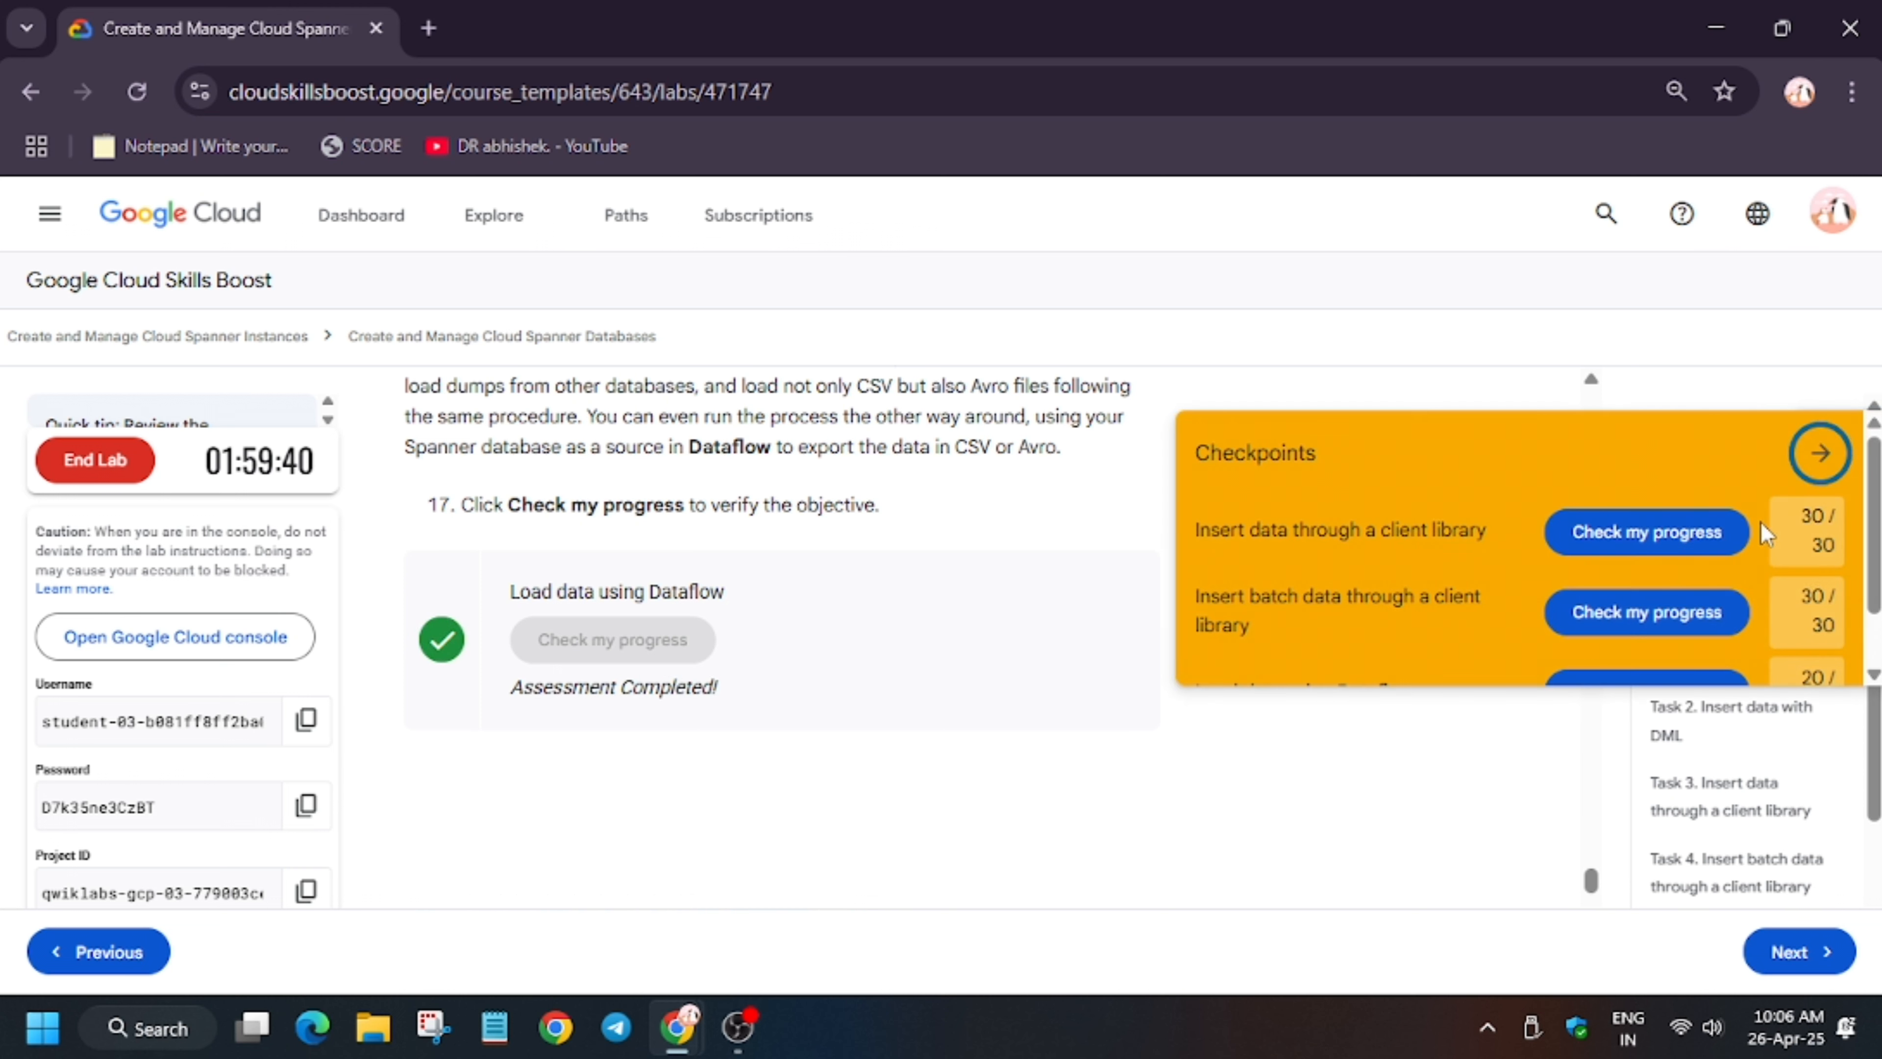
scroll(1671, 662, "down", 2)
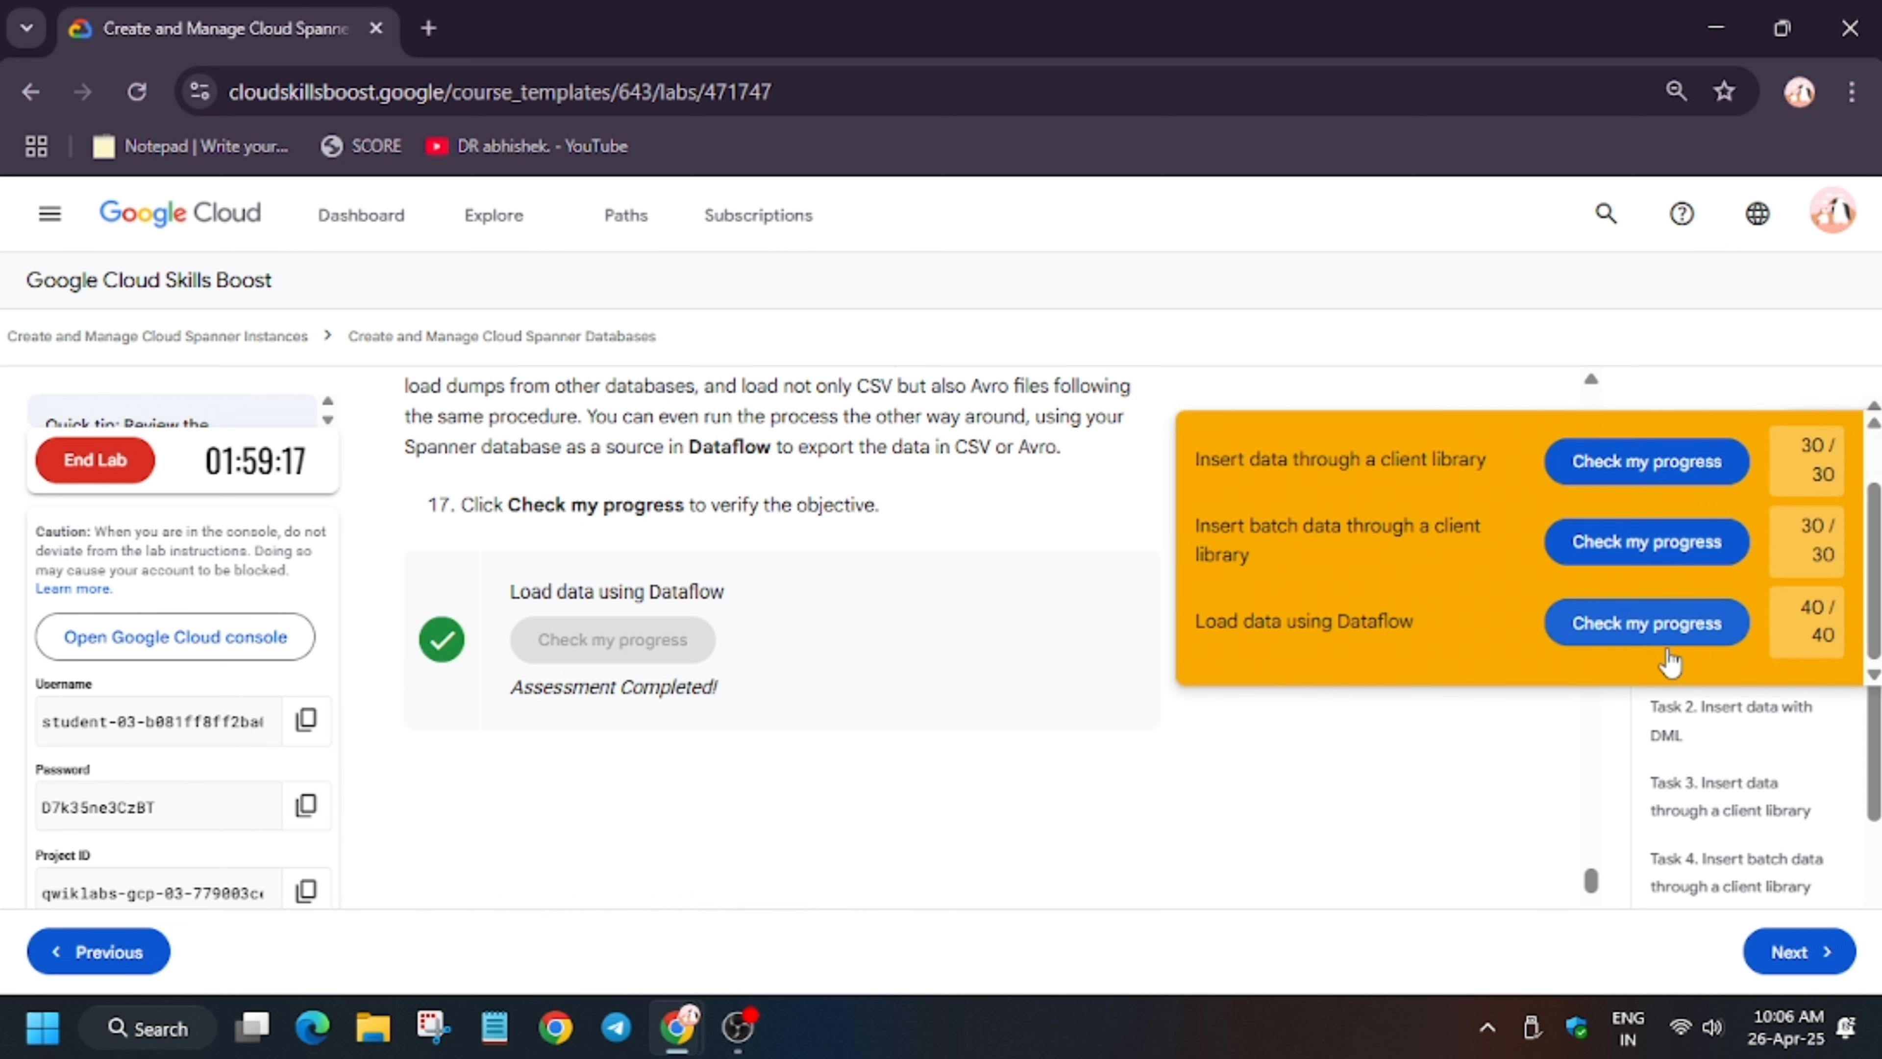
scroll(1672, 660, "up", 2)
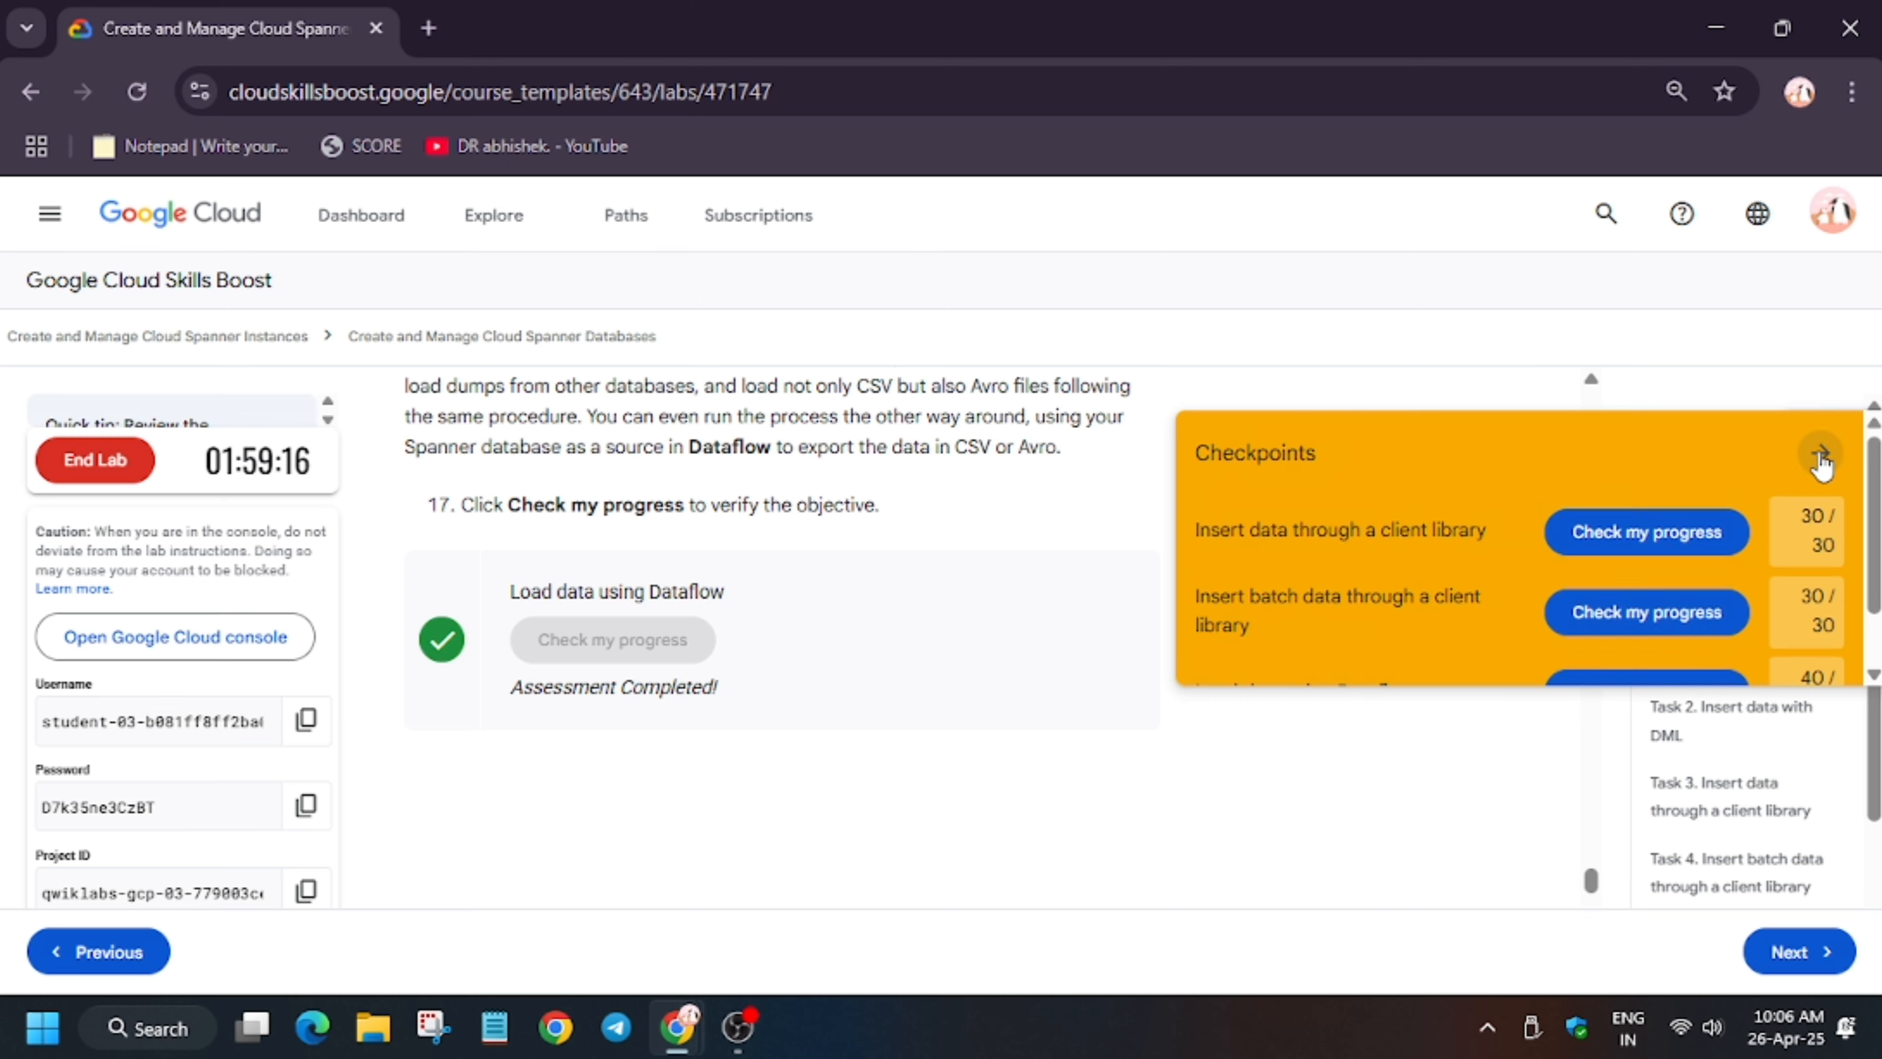
left_click(1819, 455)
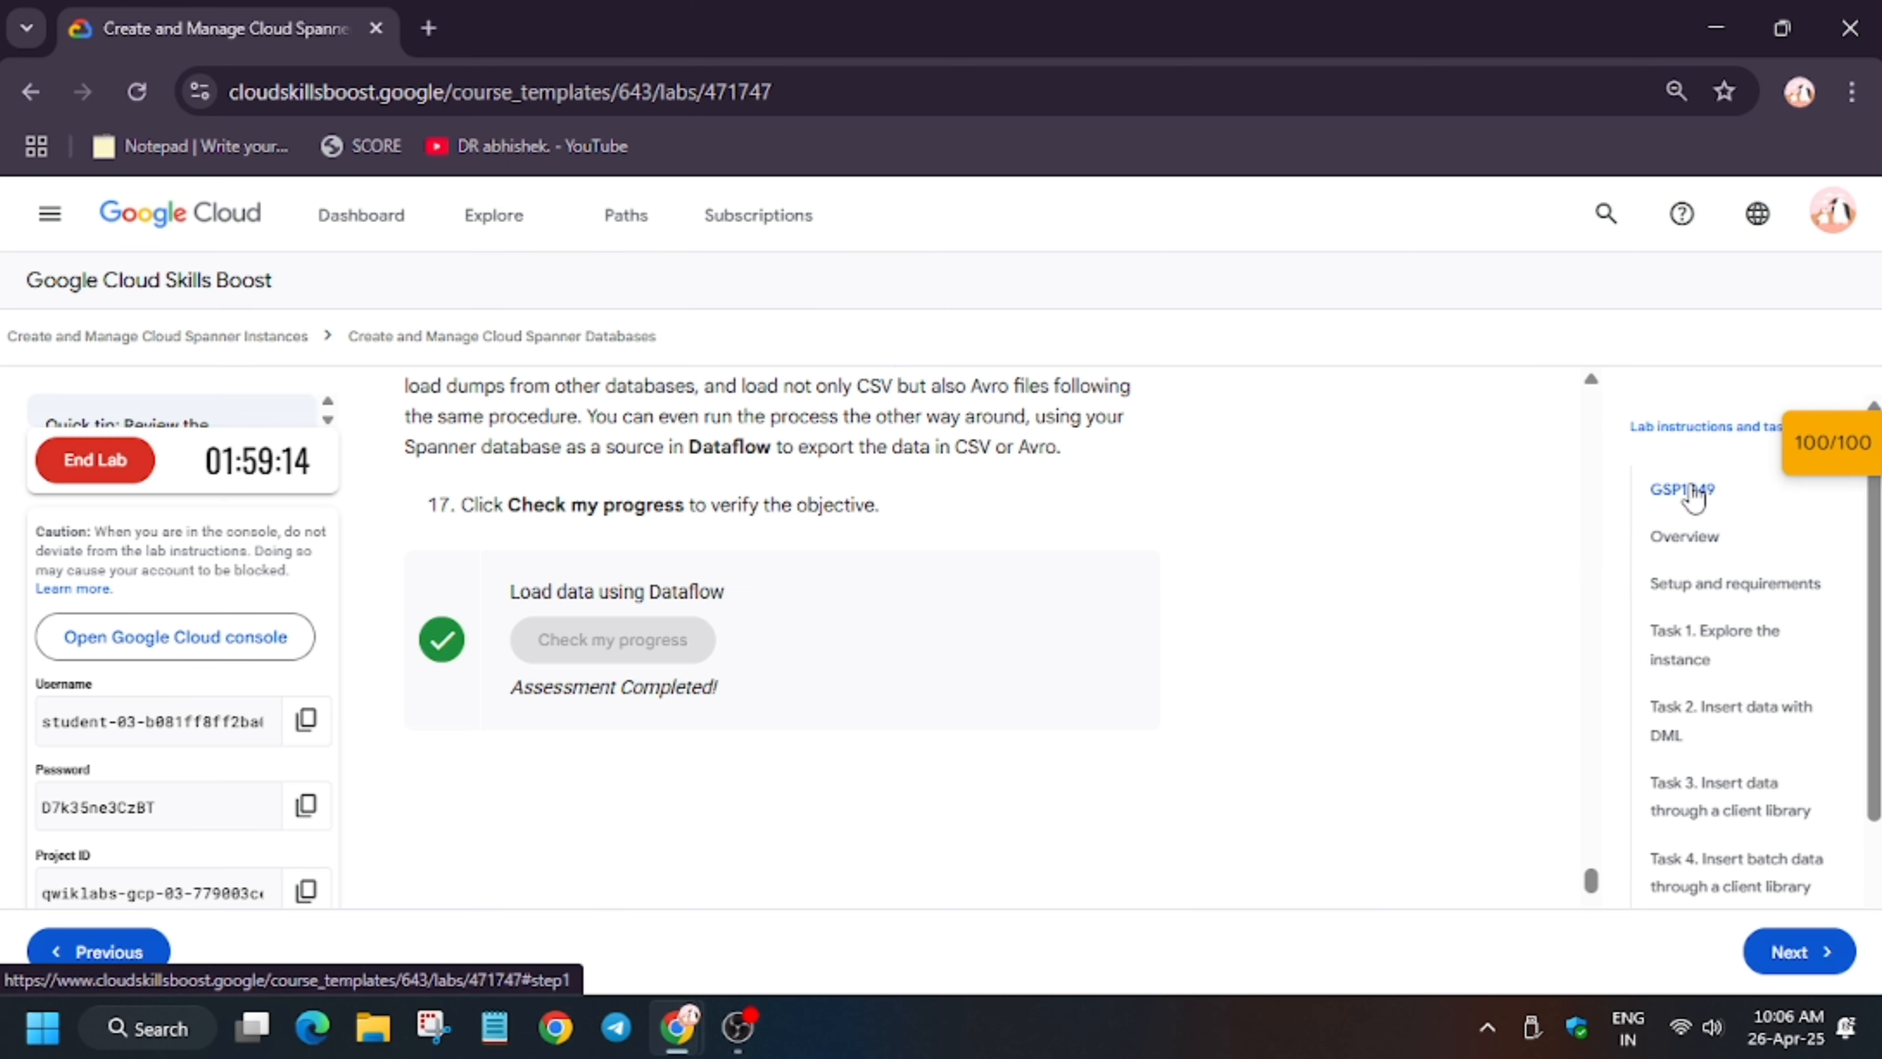
Return to the GSP1049 title section at the beginning of the lab instructions
left_click(1695, 495)
double_click(696, 574)
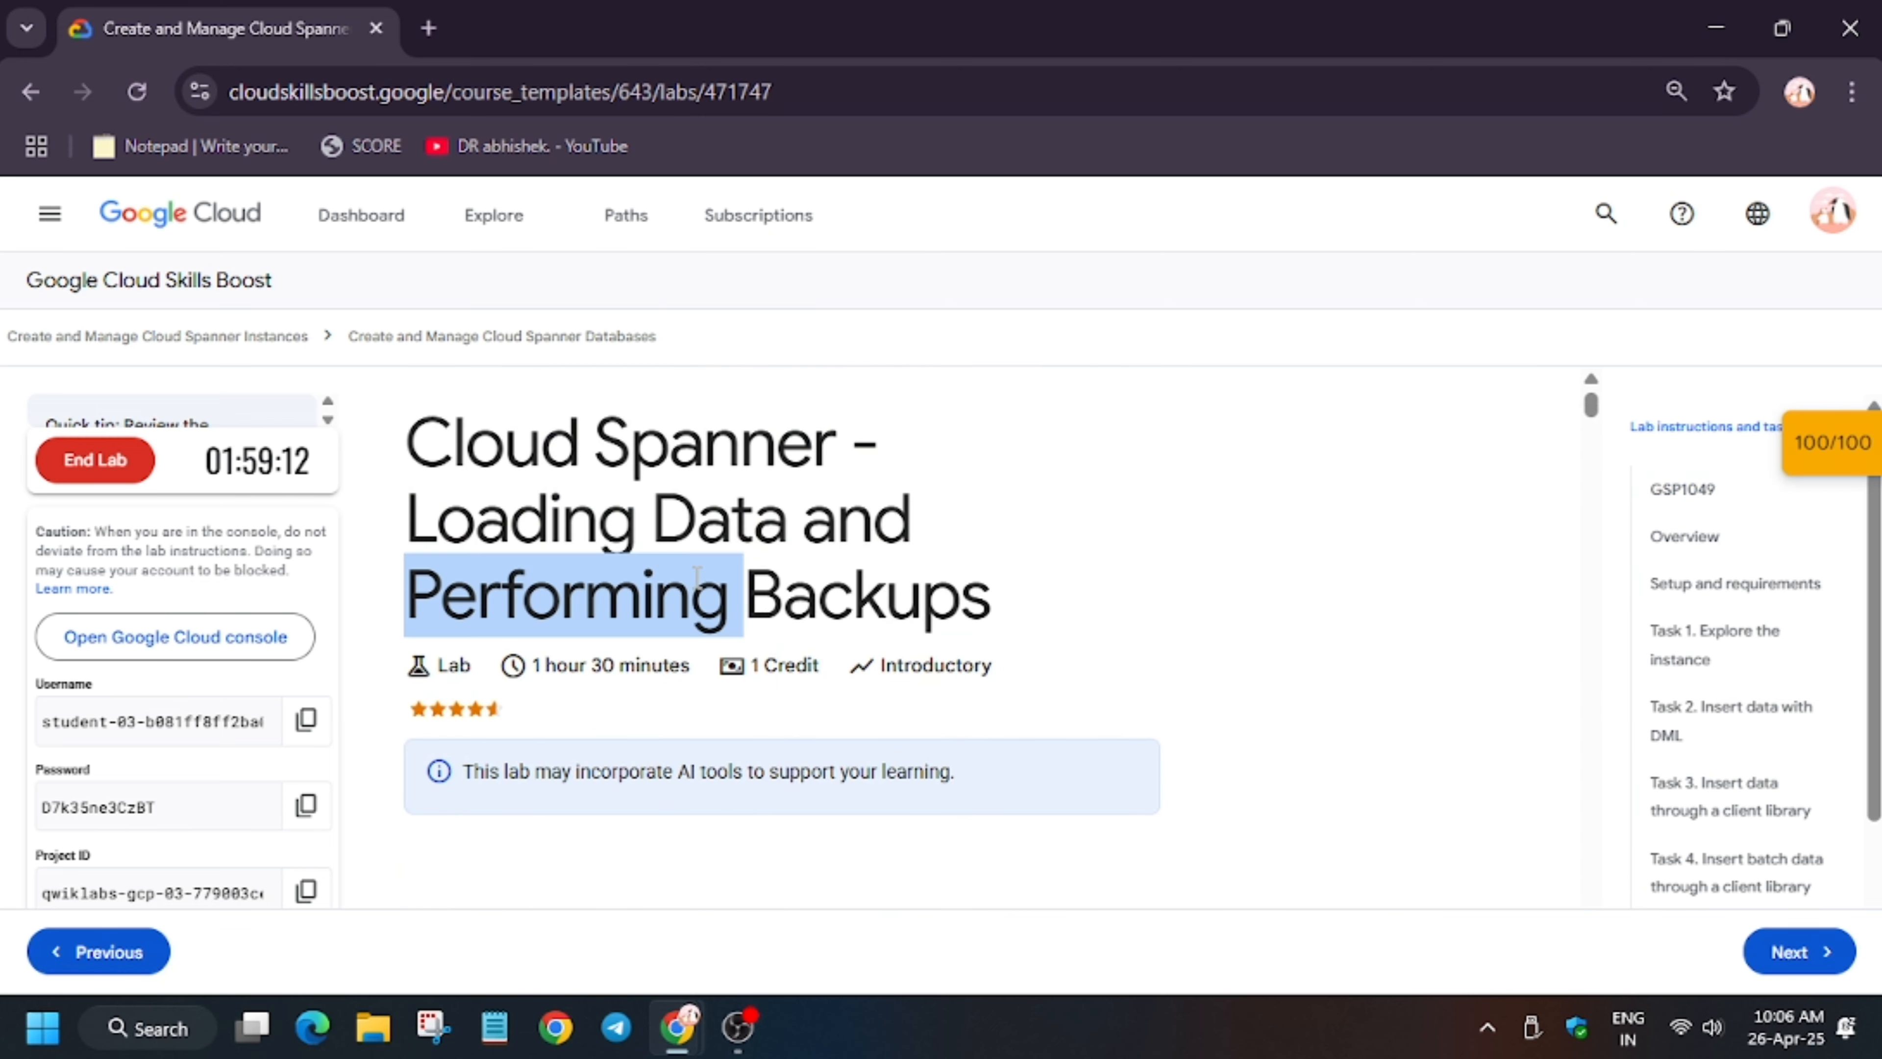